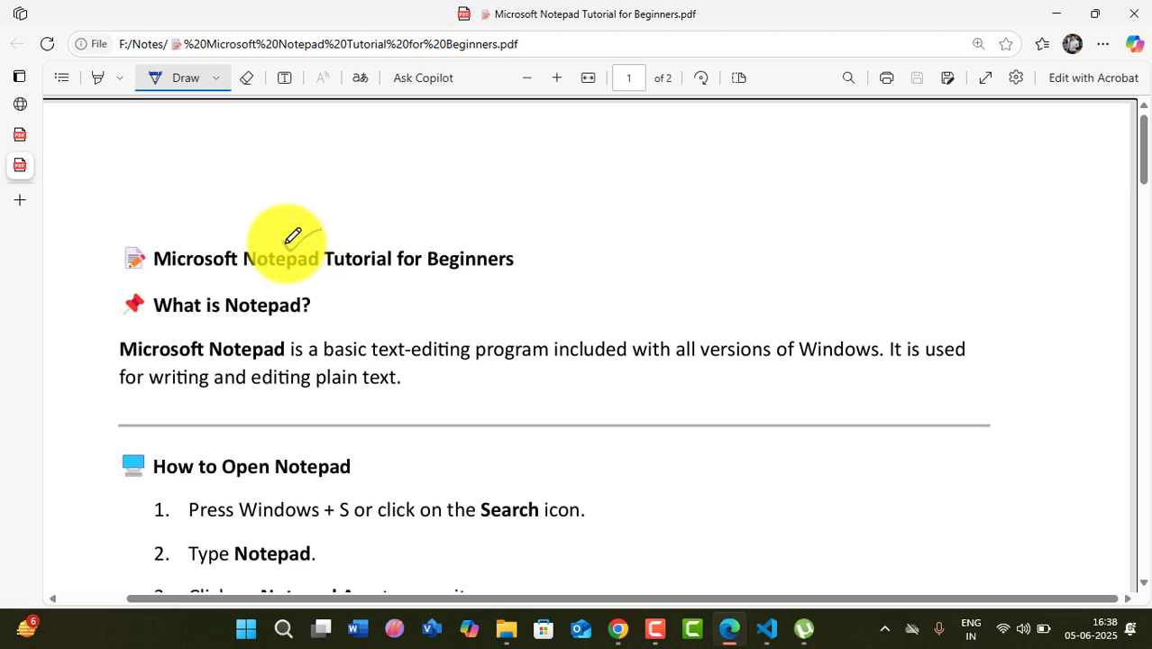
- Draw a blue check mark above 'Notepad' in the tutorial title, then scroll down slightly
{"action": "left_click_drag", "start_coordinate": [283, 236], "coordinate": [326, 227]}
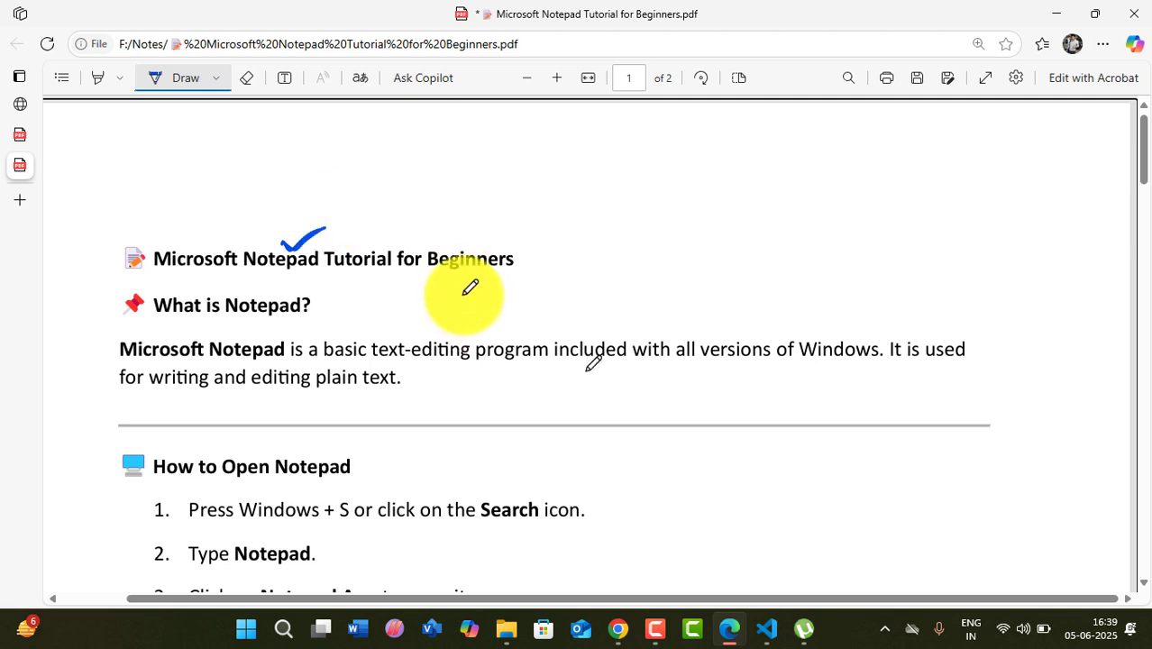
{"action": "left_click", "coordinate": [420, 275]}
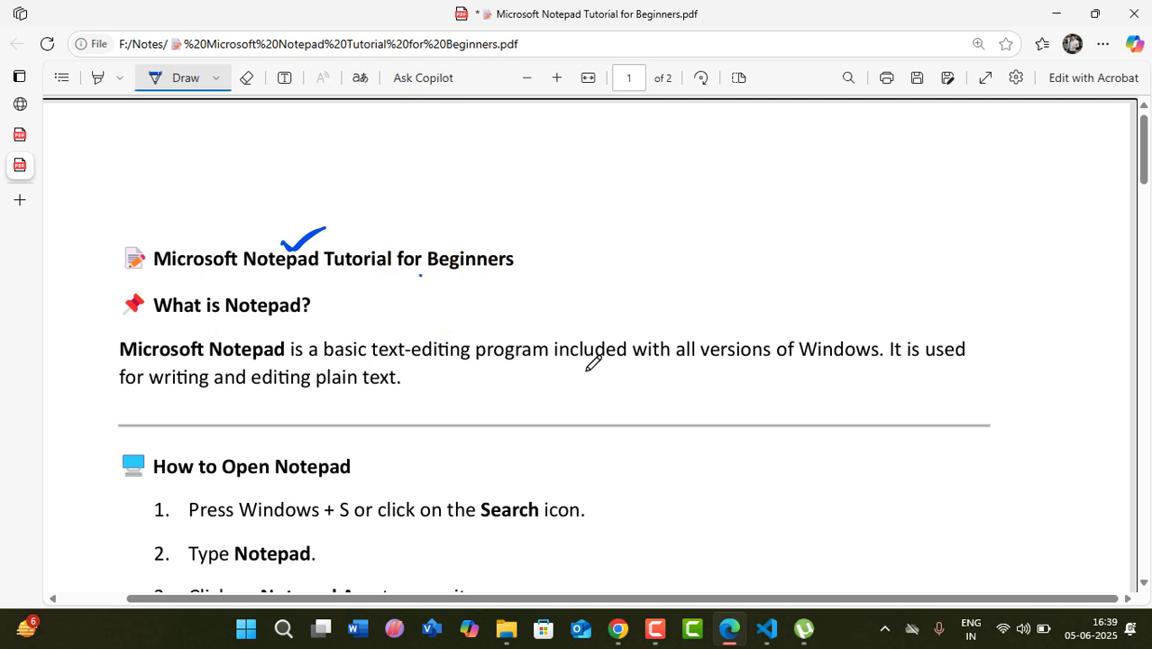
{"action": "left_click_drag", "start_coordinate": [1146, 159], "coordinate": [1146, 175]}
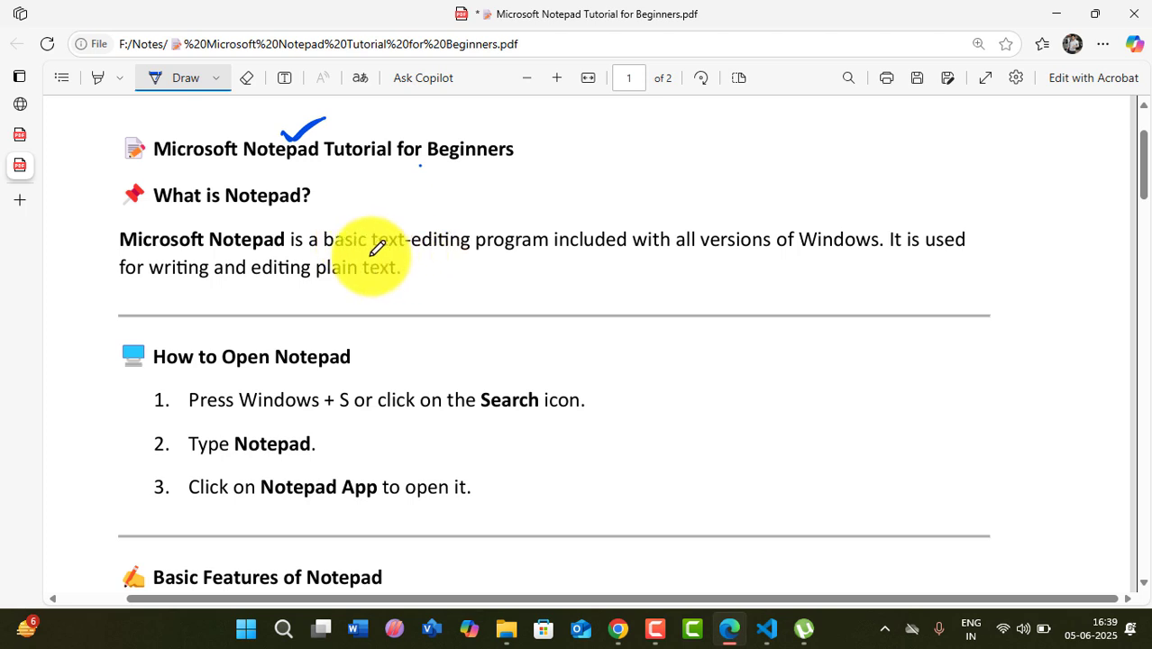
- Underline 'text-editing' and tick 'versions' in the first paragraph with blue ink
{"action": "left_click_drag", "start_coordinate": [368, 253], "coordinate": [537, 255]}
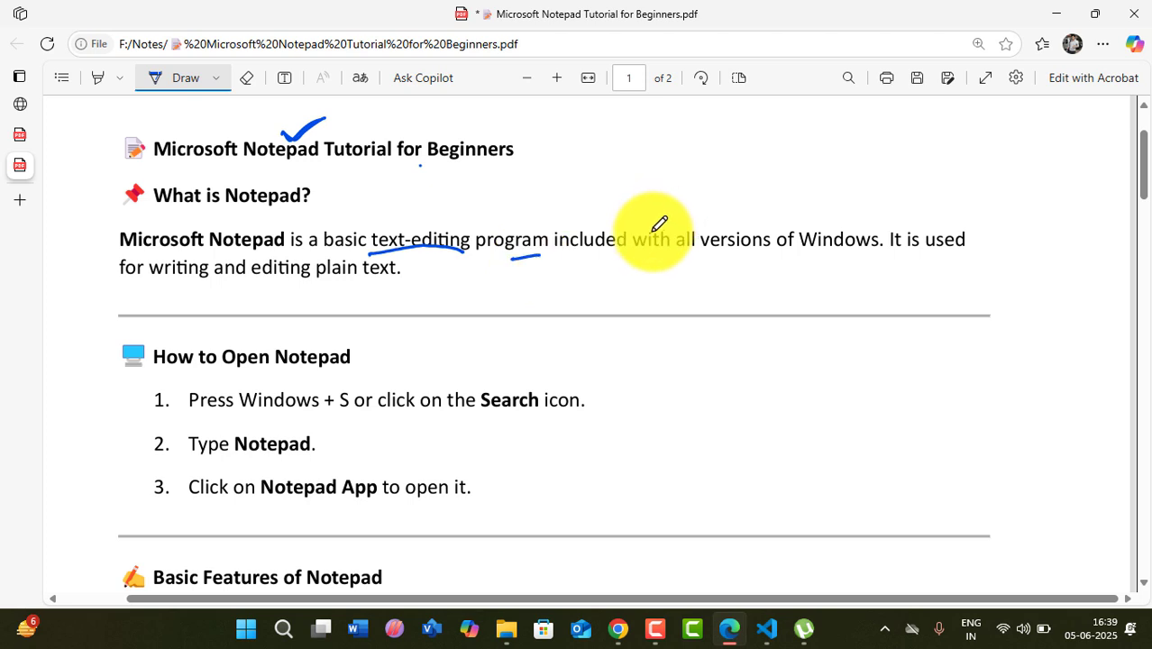
{"action": "mouse_move", "coordinate": [720, 220]}
{"action": "left_mouse_down"}
{"action": "mouse_move", "coordinate": [775, 207]}
{"action": "mouse_move", "coordinate": [761, 208]}
{"action": "left_mouse_up"}
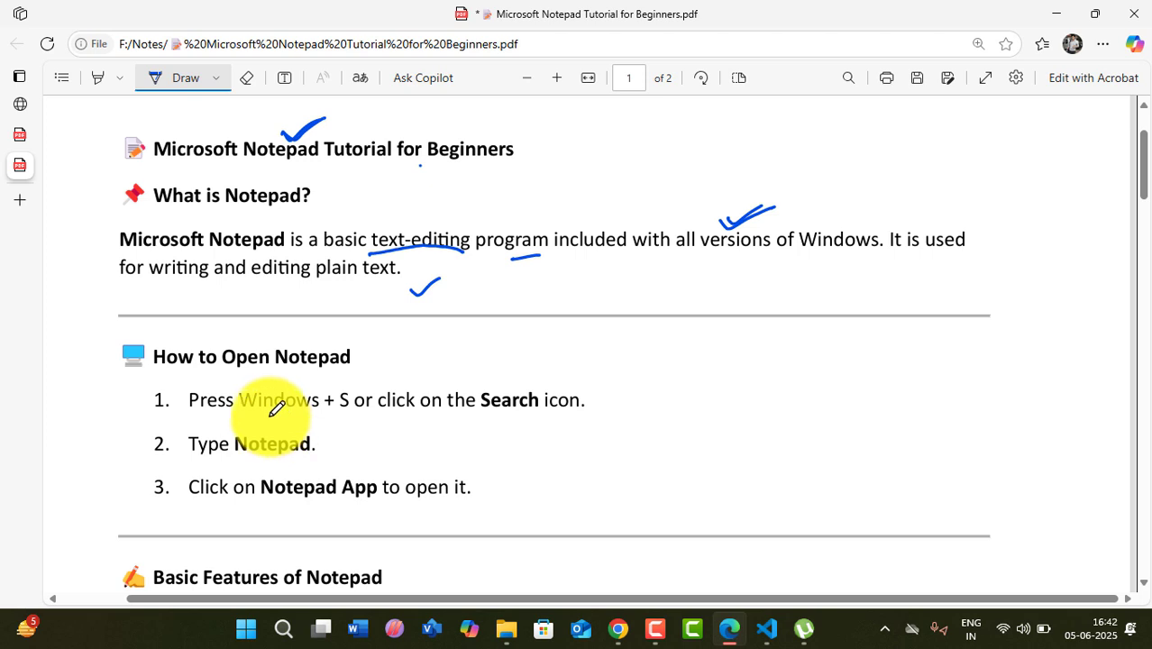
- Launch Notepad by searching 'notepad' in Windows Search
{"action": "key", "text": "super+s"}
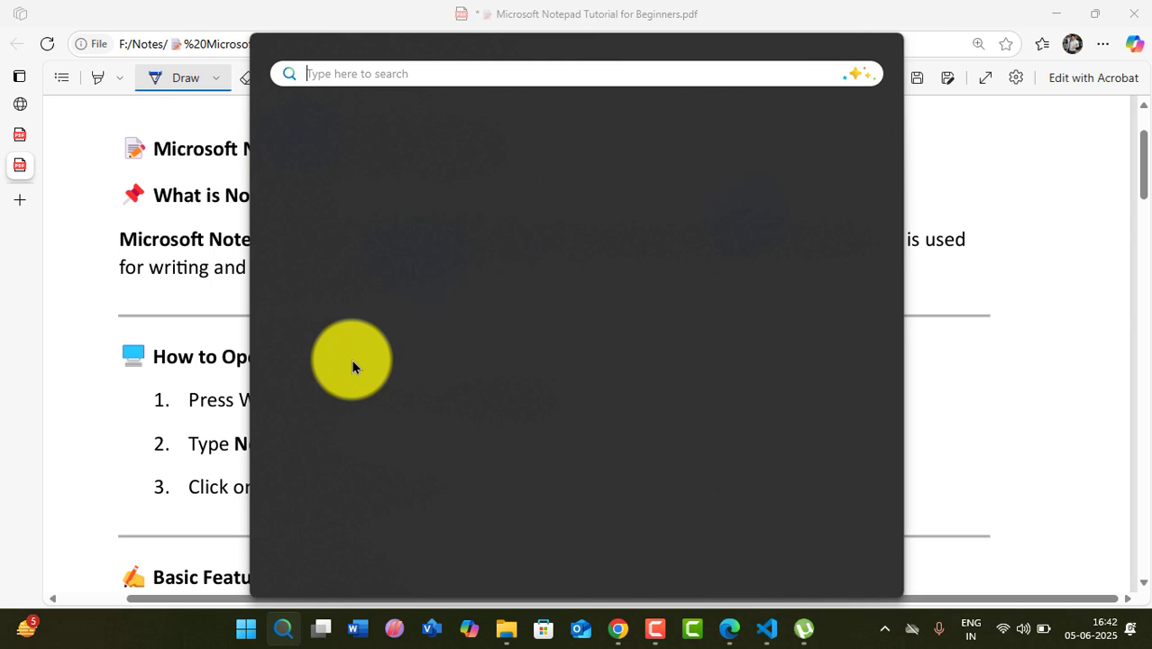
{"action": "type", "text": "notepad"}
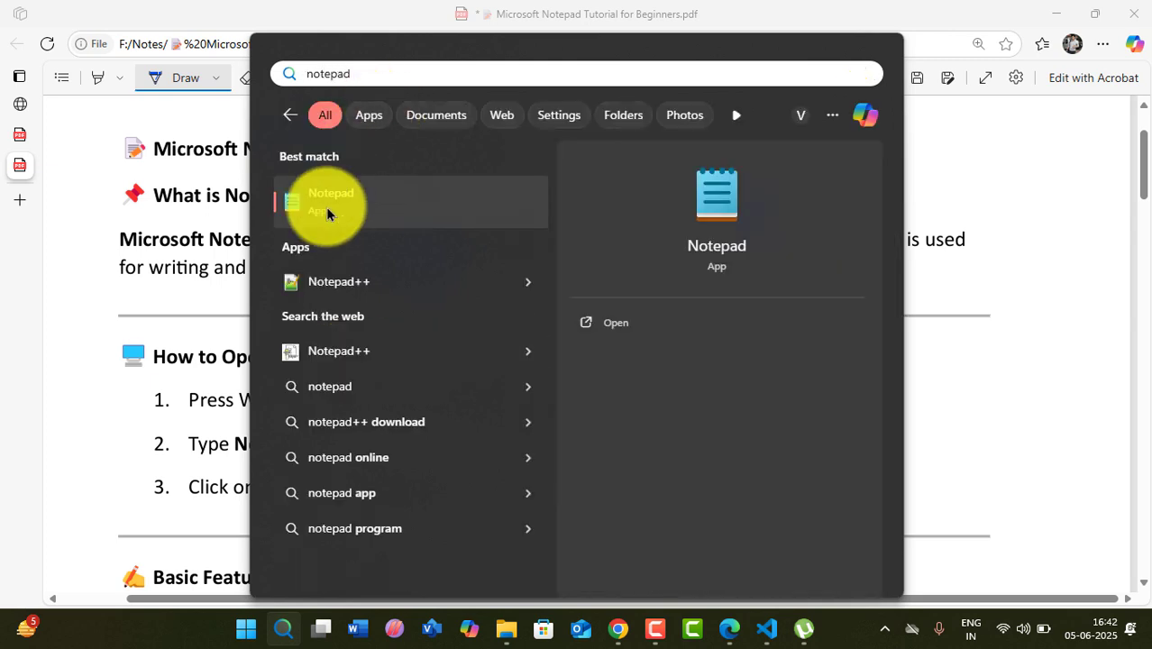
{"action": "left_click", "coordinate": [618, 326]}
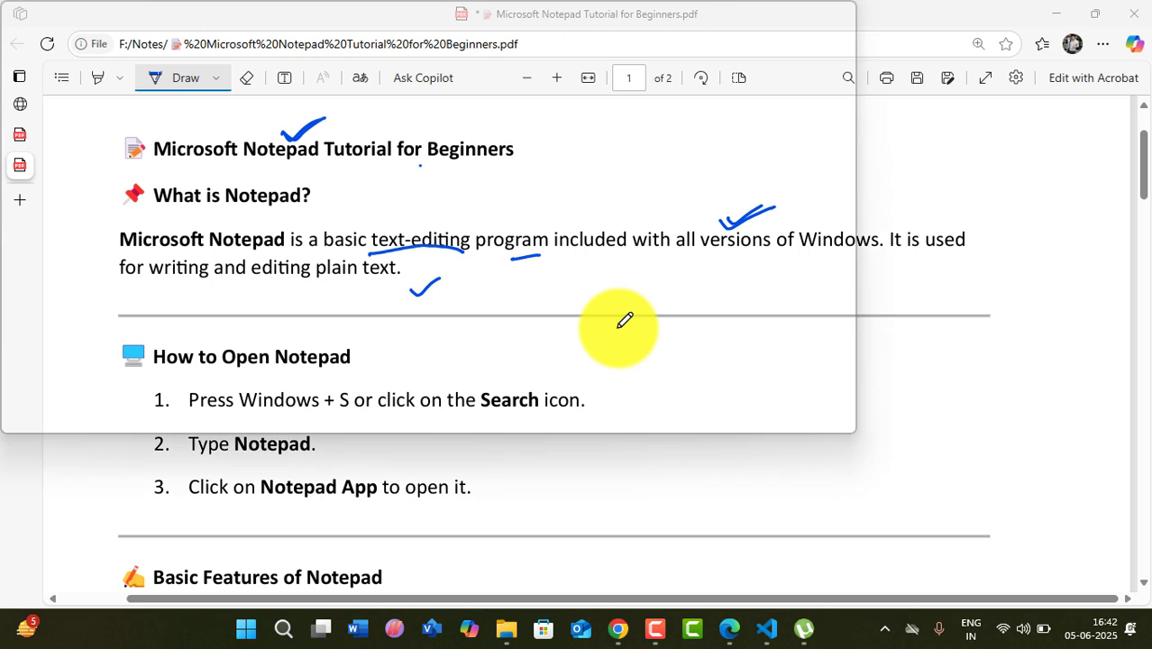
- Replace the unsaved line of 's' characters with a blank Untitled tab, then minimize Notepad
{"action": "type", "text": "ssssssssssssssssssssssssssssssssssssss"}
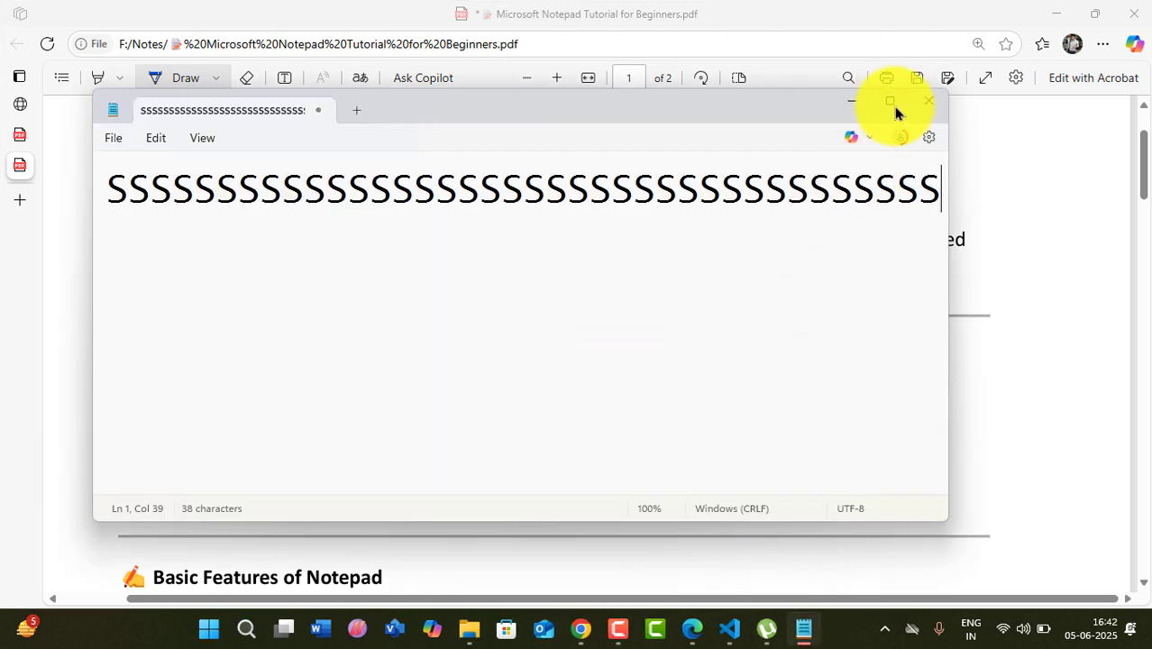
{"action": "left_click", "coordinate": [891, 103]}
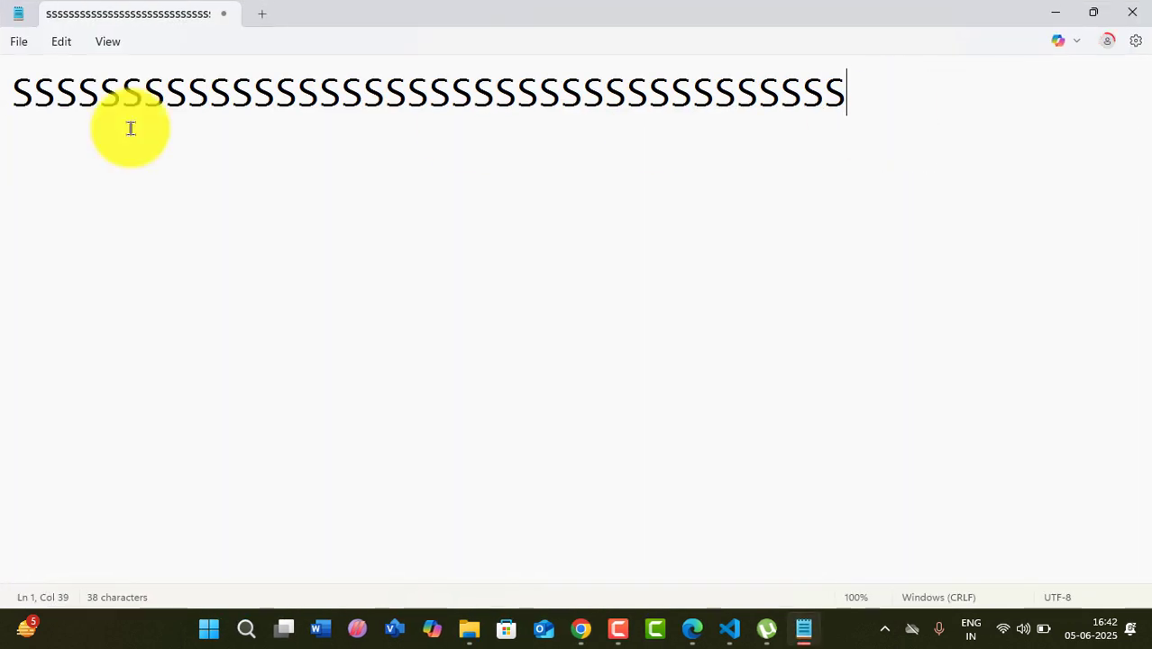
{"action": "left_click", "coordinate": [261, 18]}
{"action": "left_click", "coordinate": [228, 18]}
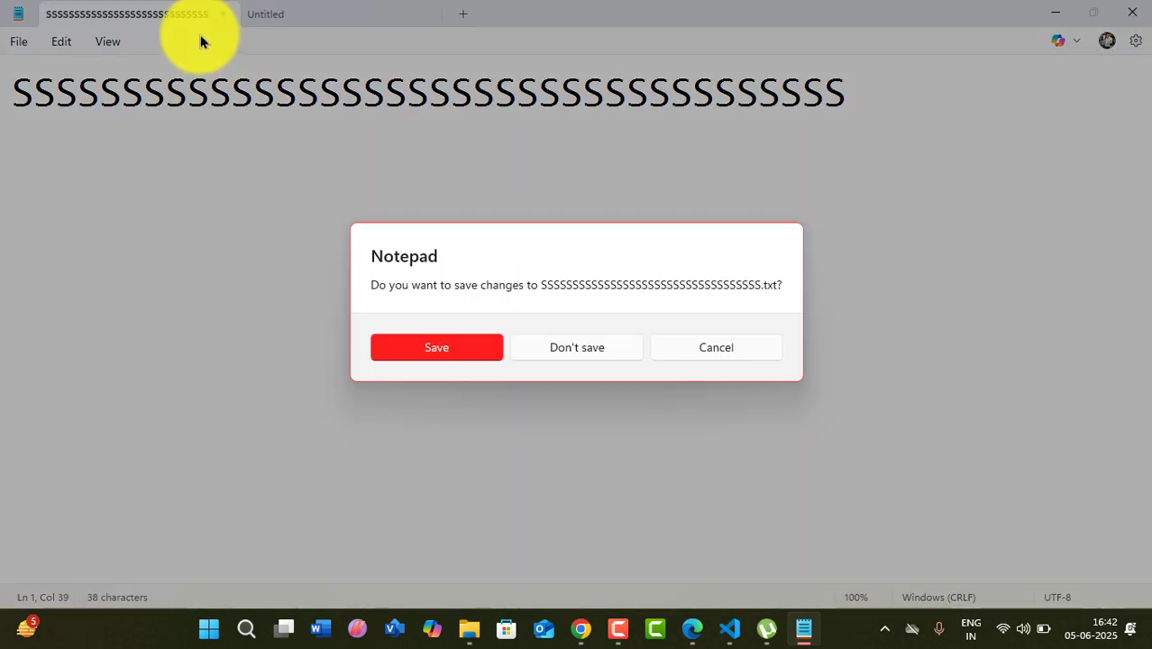
{"action": "left_click", "coordinate": [568, 350]}
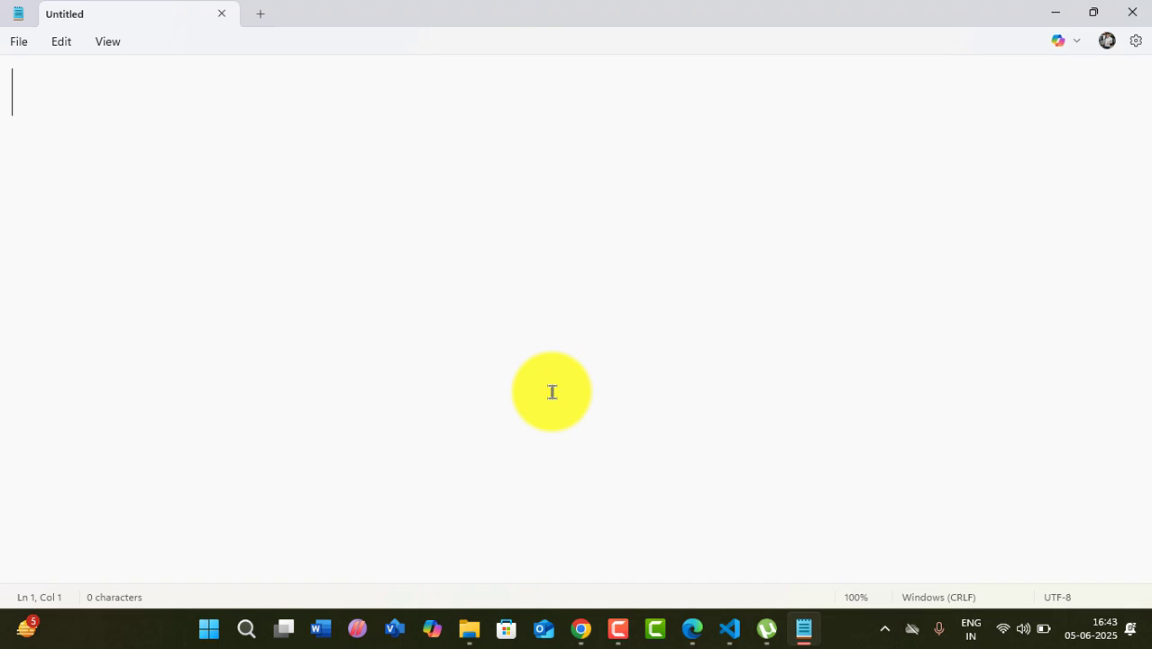
{"action": "left_click", "coordinate": [1055, 11]}
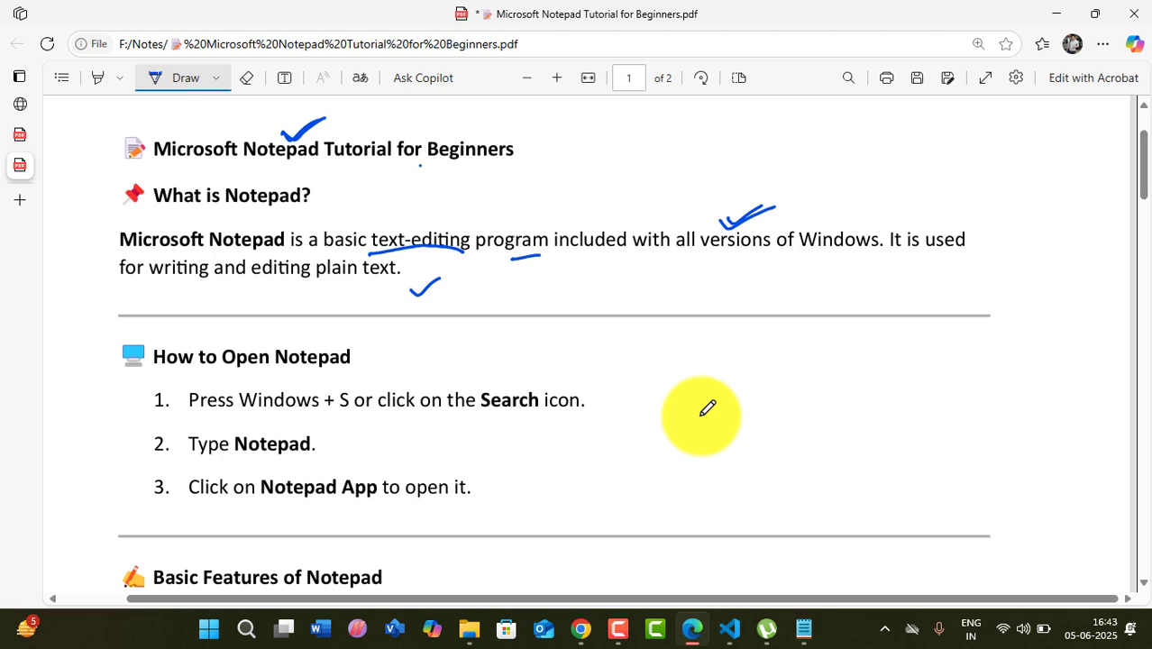
- Launch a second blank Notepad window by running 'notepad' from Run, maximize it, then minimize it
{"action": "key", "text": "super+r"}
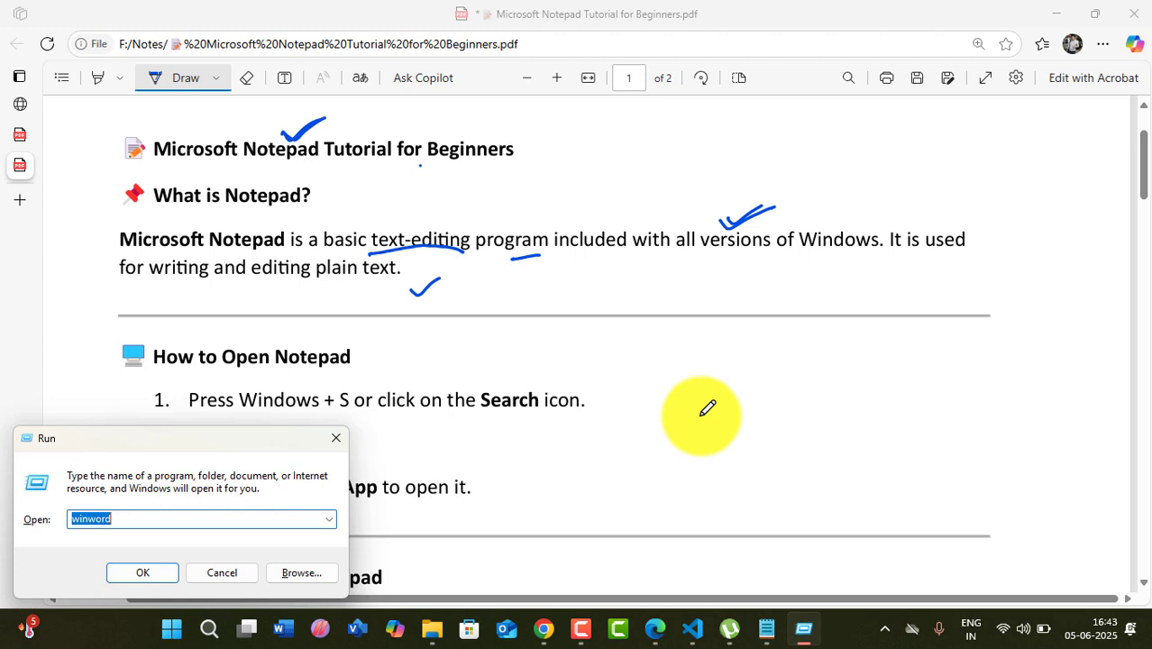
{"action": "key", "text": "BackSpace"}
{"action": "type", "text": "not"}
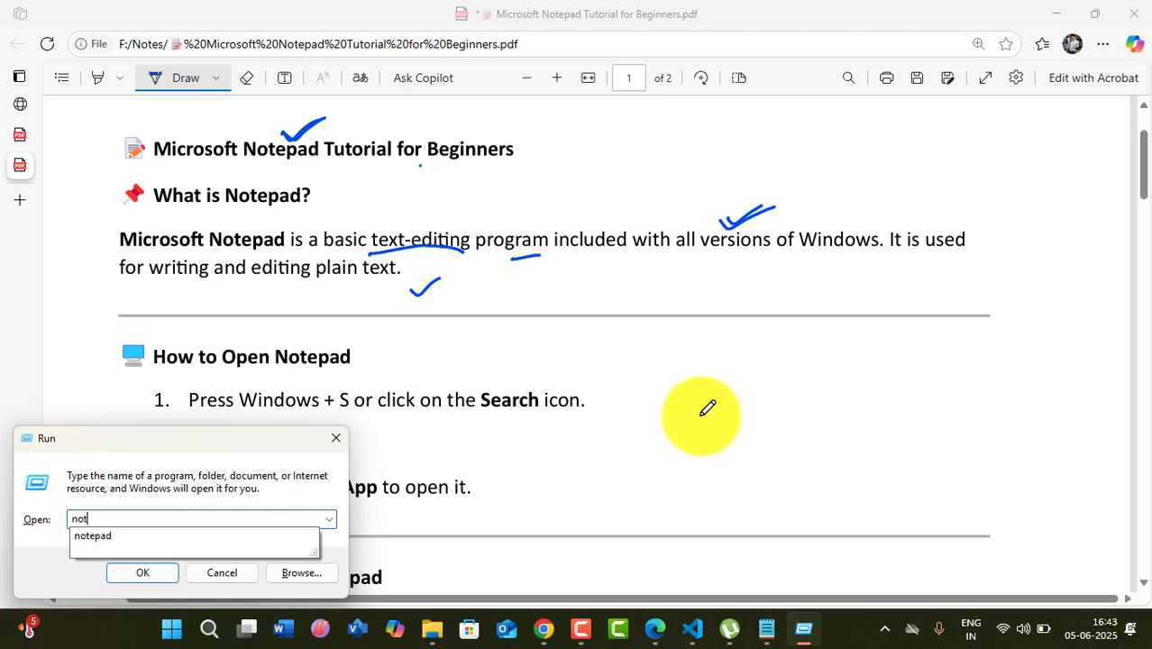
{"action": "type", "text": "epad"}
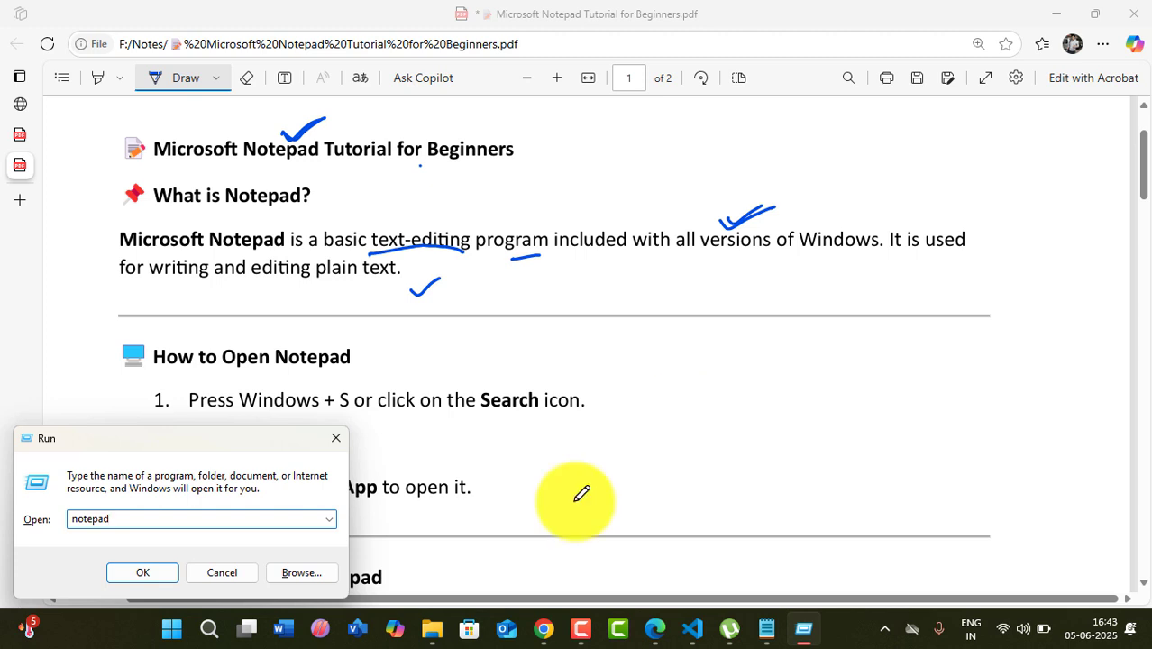
{"action": "left_click", "coordinate": [155, 575]}
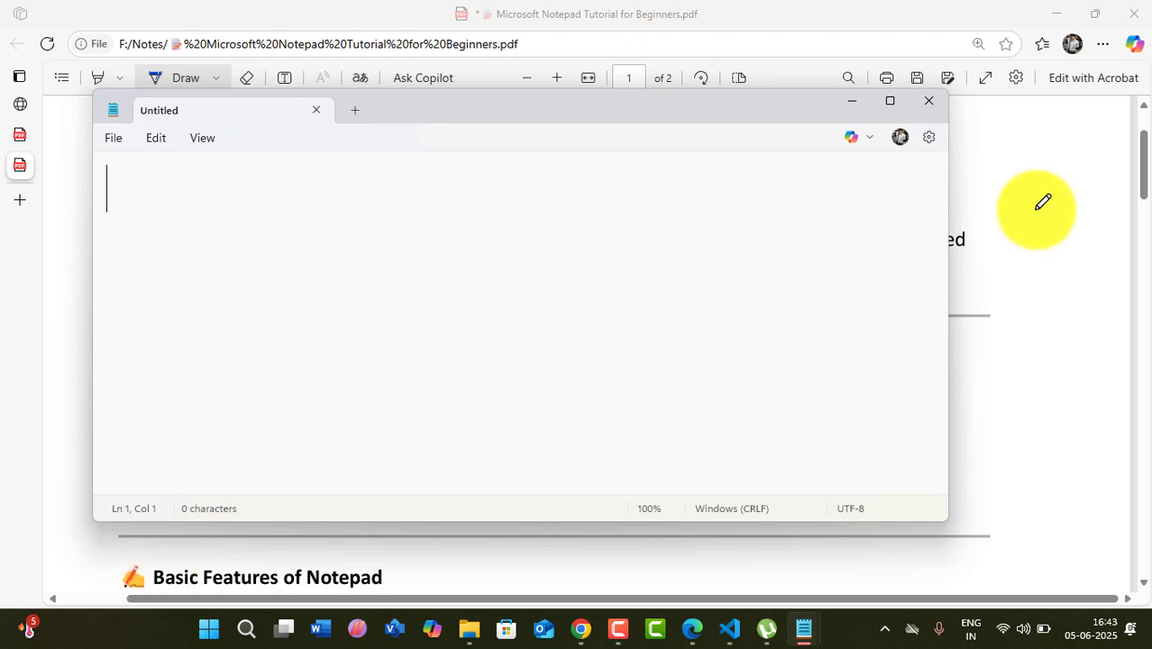
{"action": "left_click", "coordinate": [887, 105]}
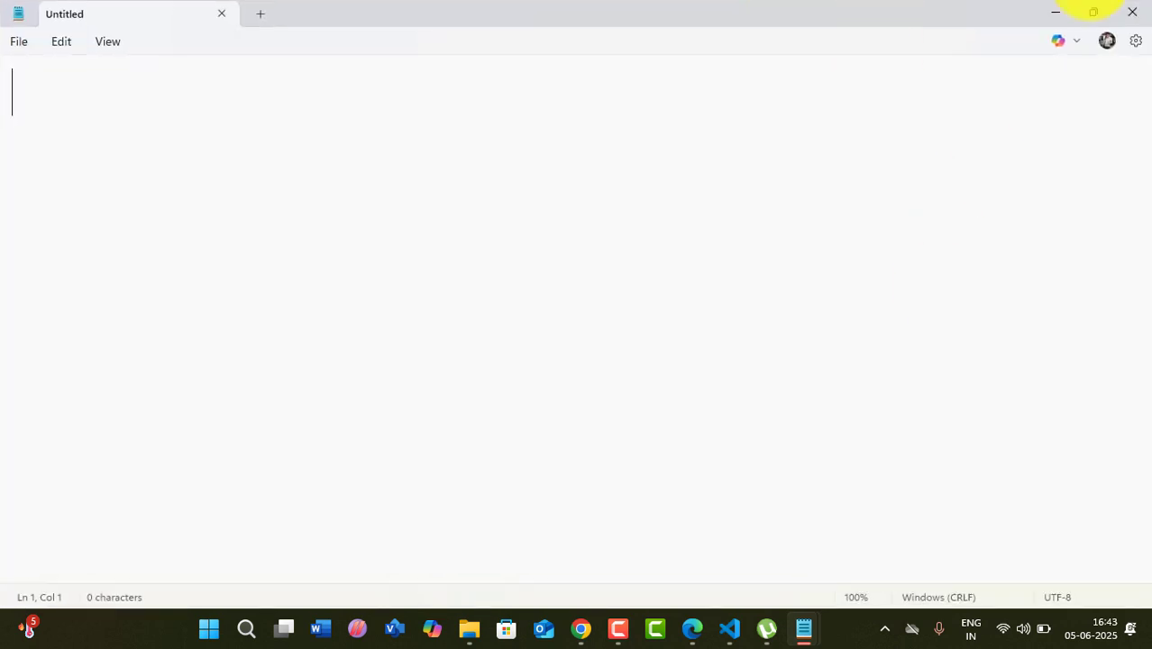
{"action": "left_click", "coordinate": [1048, 18]}
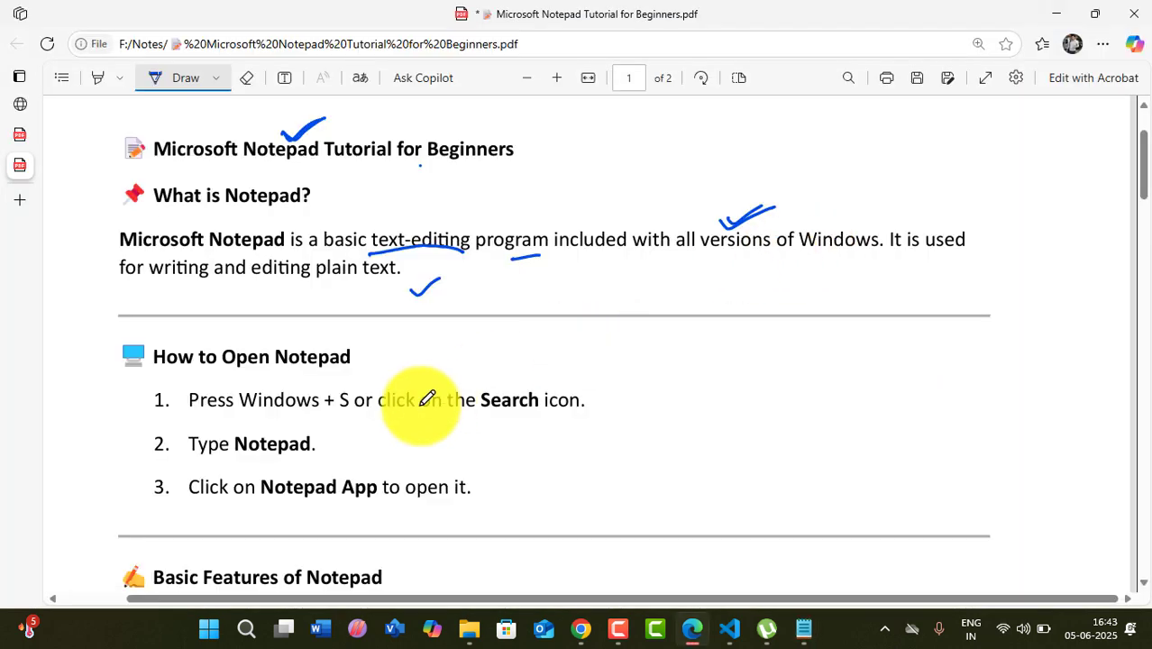
- Tick the 'Basic Features of Notepad' heading, circle 'New' and tick its description
{"action": "scroll", "coordinate": [424, 432], "scroll_direction": "down", "scroll_amount": 5}
{"action": "scroll", "coordinate": [469, 387], "scroll_direction": "down", "scroll_amount": 3}
{"action": "scroll", "coordinate": [513, 378], "scroll_direction": "up", "scroll_amount": 2}
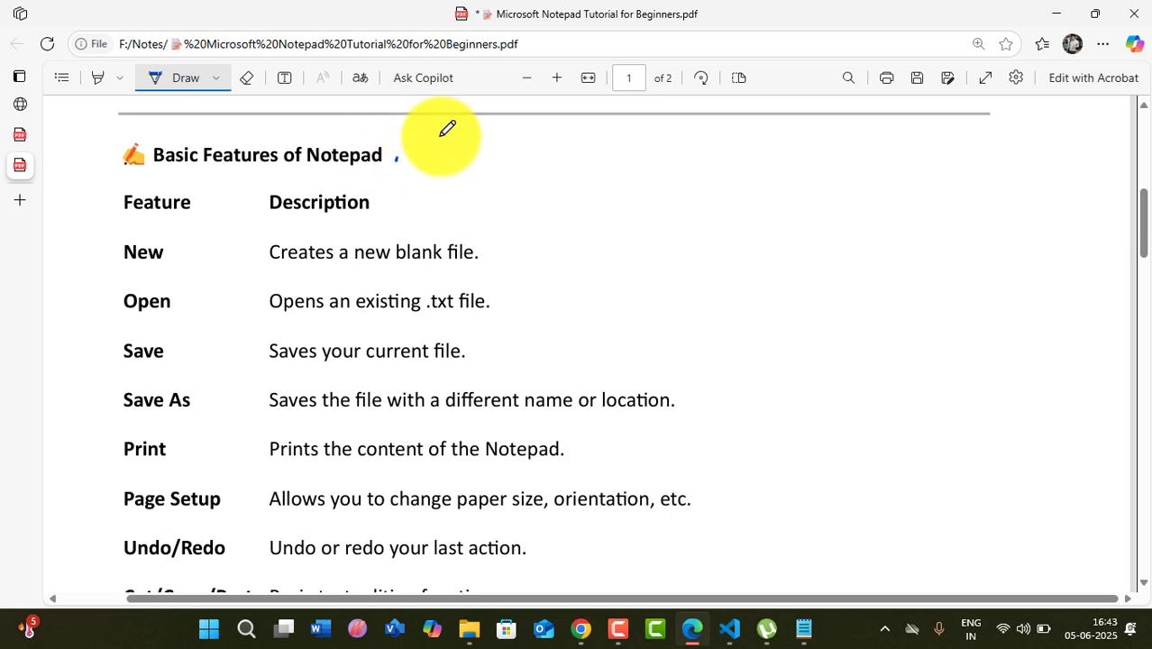
{"action": "left_click_drag", "start_coordinate": [396, 162], "coordinate": [448, 133]}
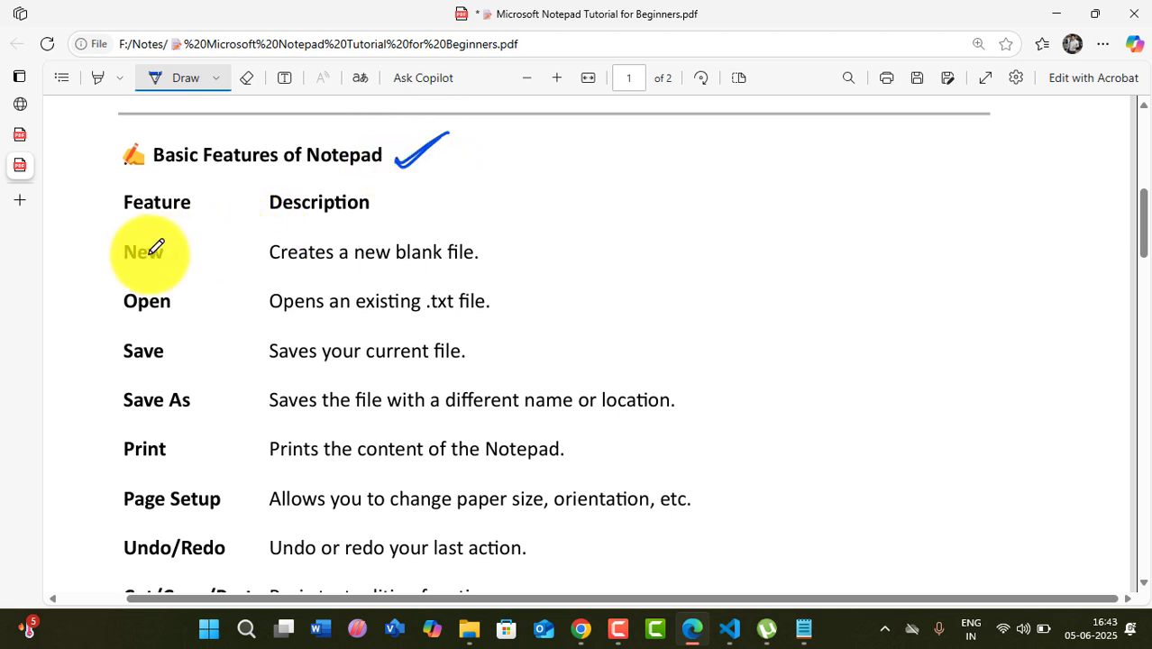
{"action": "mouse_move", "coordinate": [134, 238]}
{"action": "left_mouse_down"}
{"action": "mouse_move", "coordinate": [178, 253]}
{"action": "mouse_move", "coordinate": [140, 266]}
{"action": "left_mouse_up"}
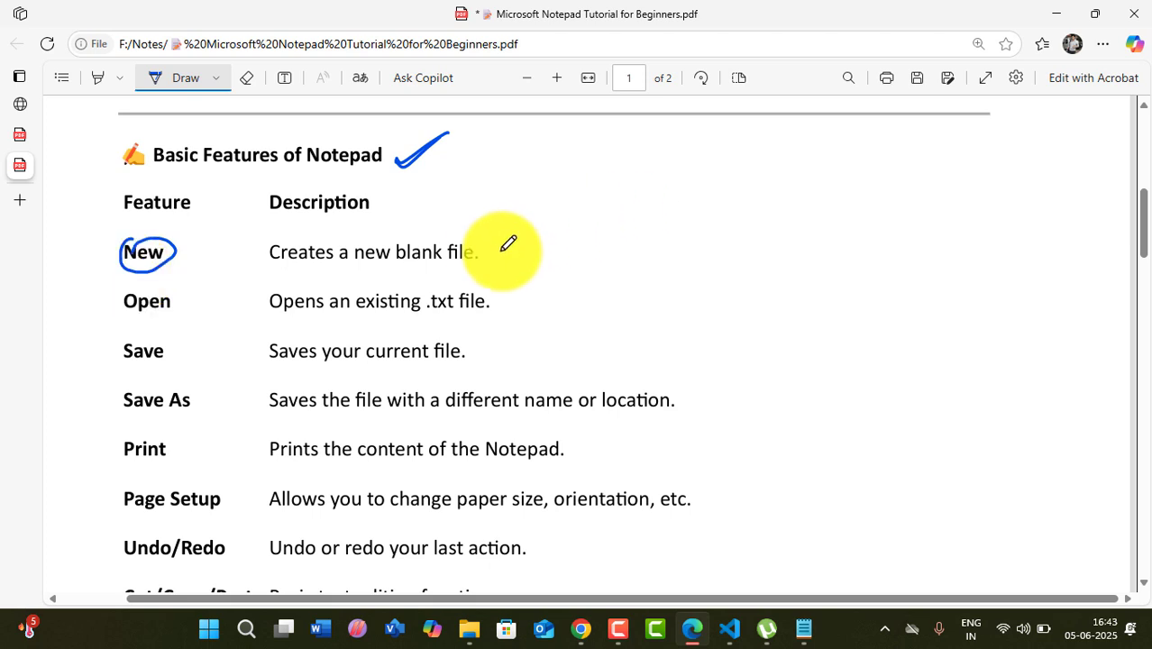
{"action": "left_click_drag", "start_coordinate": [490, 249], "coordinate": [523, 249]}
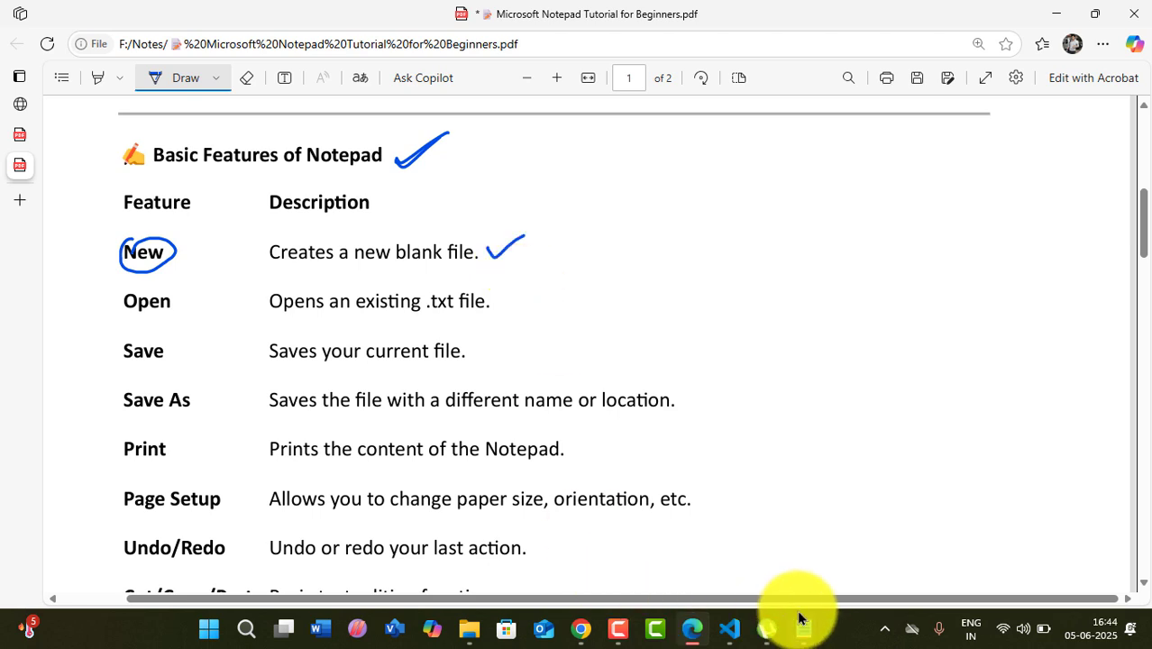
- Close the extra Notepad window and bring the empty one forward
{"action": "mouse_move", "coordinate": [801, 627]}
{"action": "left_click", "coordinate": [969, 486]}
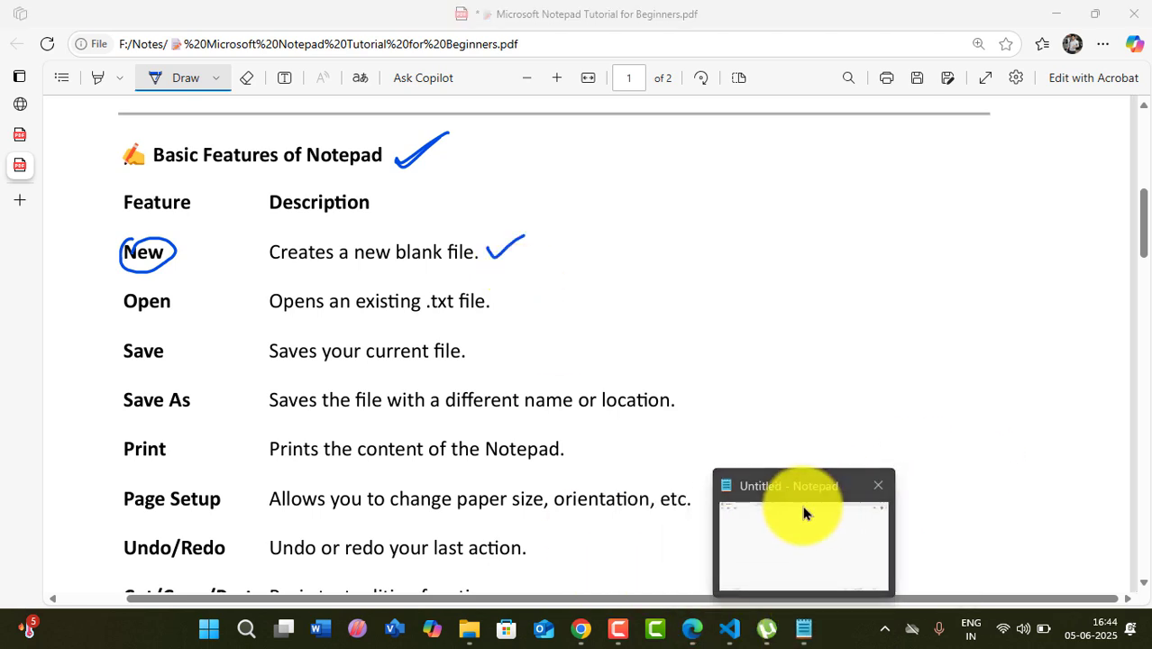
{"action": "left_click", "coordinate": [802, 514]}
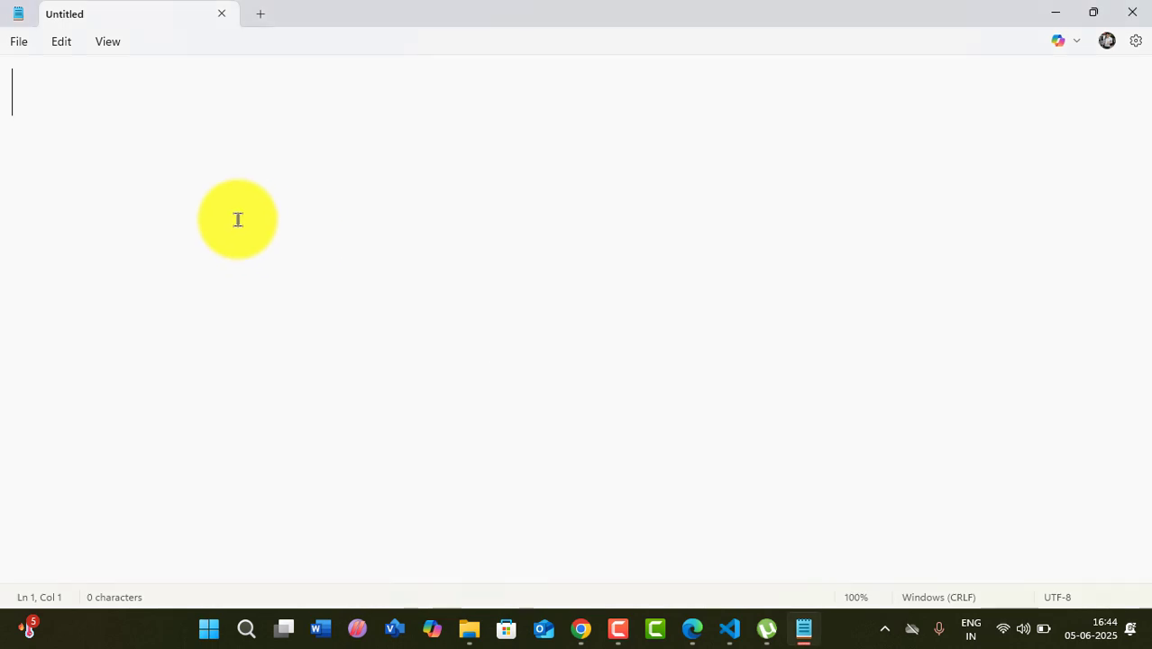
- Type the sample lines 'gsdgsdg', 'gsdg', 'sdg' and 'sdgsd' on separate lines
{"action": "type", "text": "gsdgsdg"}
{"action": "key", "text": "Return"}
{"action": "type", "text": "gsdg"}
{"action": "key", "text": "Return"}
{"action": "type", "text": "sdg"}
{"action": "key", "text": "Return"}
{"action": "type", "text": "sdgsd"}
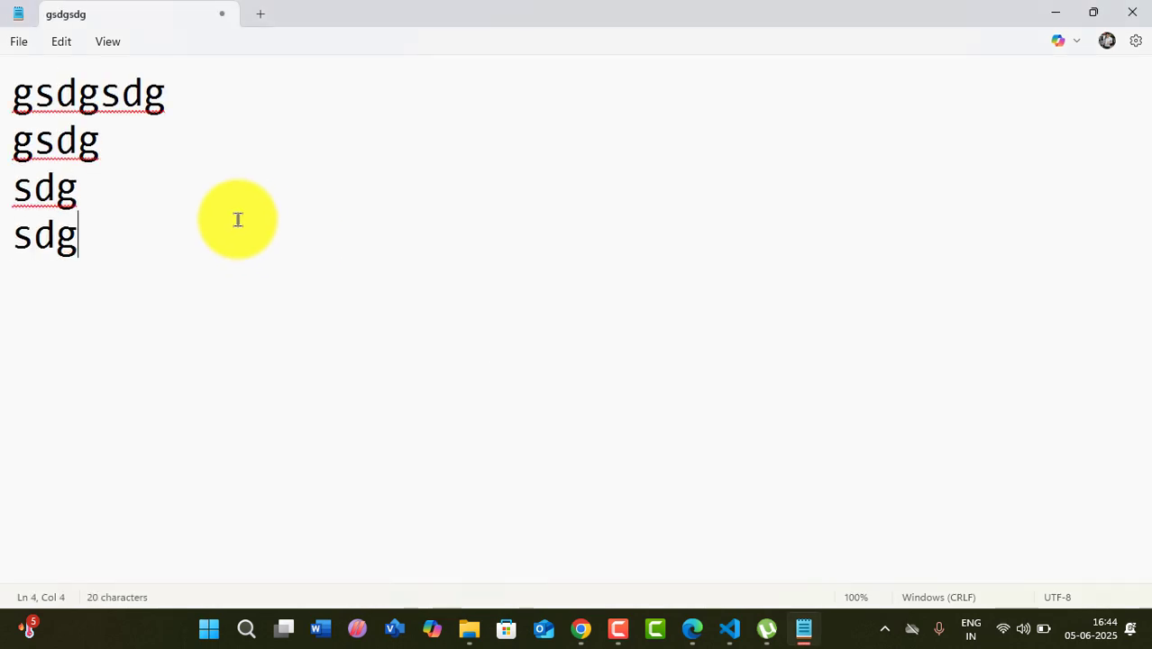
{"action": "key", "text": "Return"}
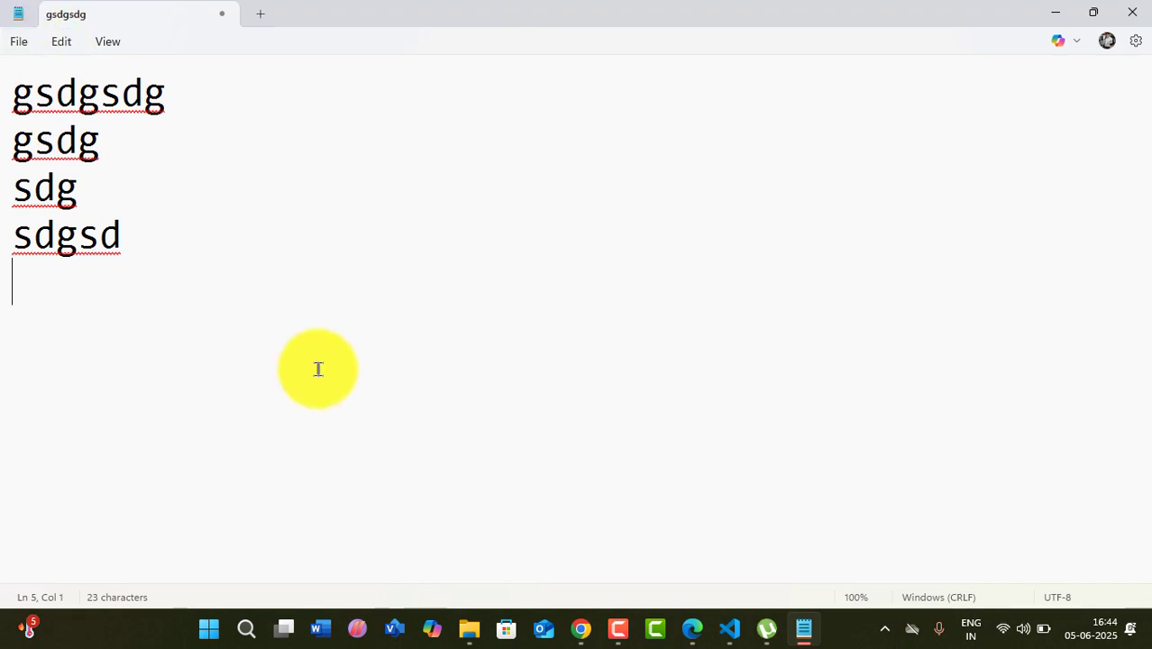
- Add an empty tab from the File menu, then return to the gsdgsdg tab
{"action": "left_click", "coordinate": [22, 45]}
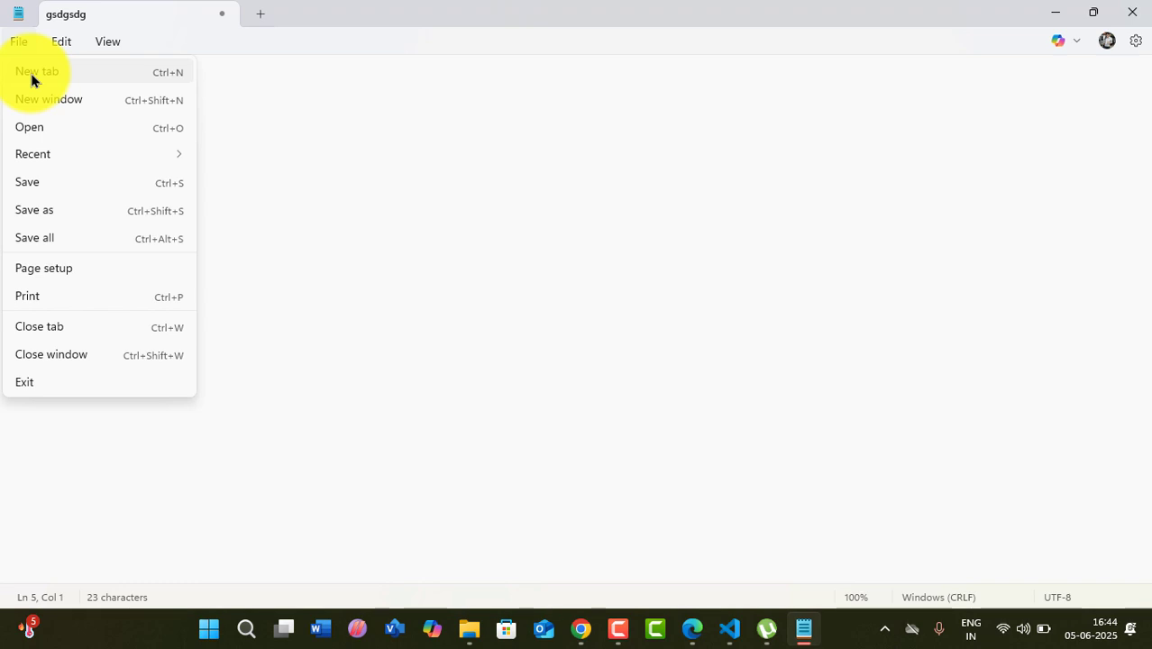
{"action": "left_click", "coordinate": [32, 80]}
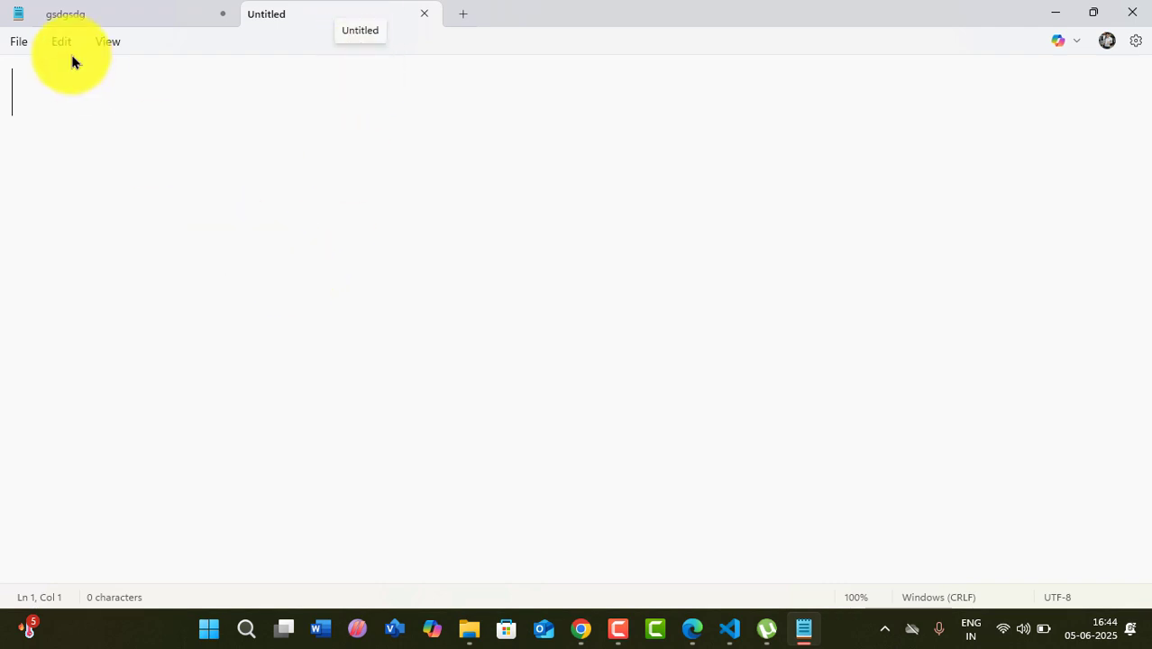
{"action": "left_click", "coordinate": [69, 16]}
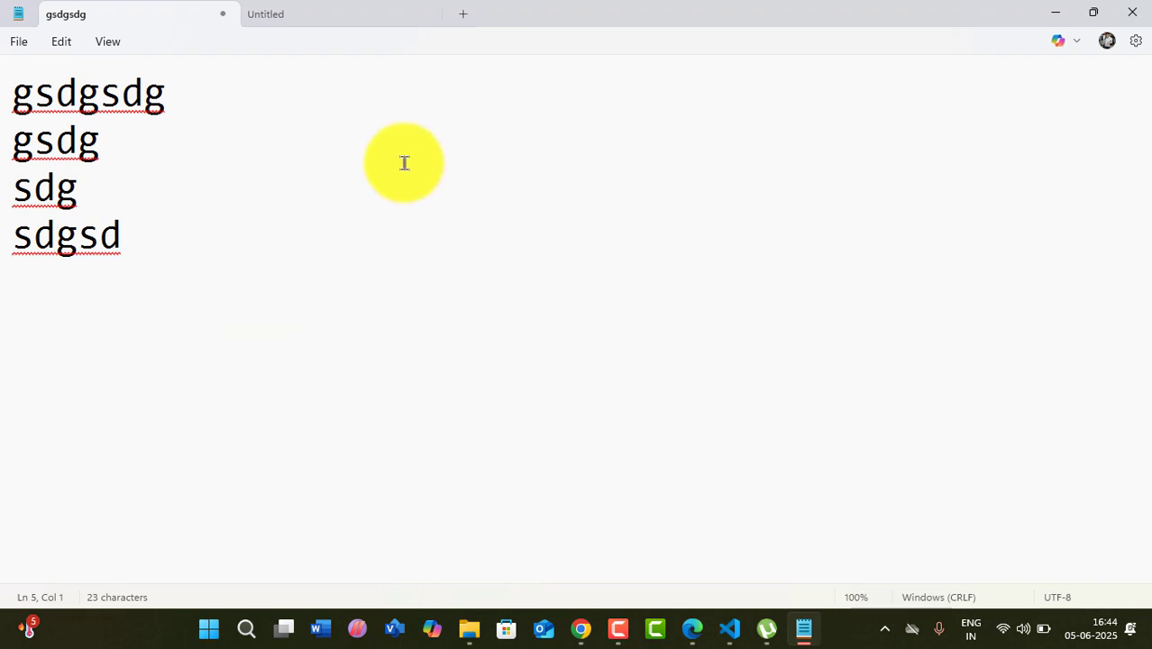
- Detach the empty Untitled tab into its own window, then minimize the gsdgsdg window
{"action": "left_click_drag", "start_coordinate": [360, 4], "coordinate": [295, 20]}
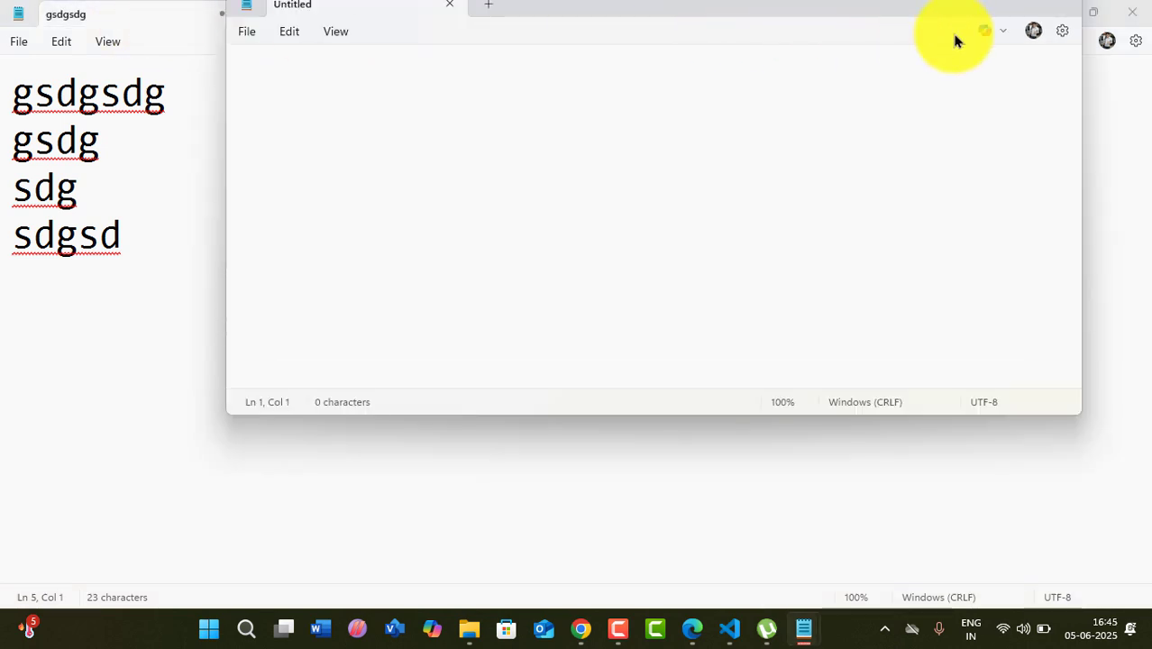
{"action": "left_click", "coordinate": [167, 10]}
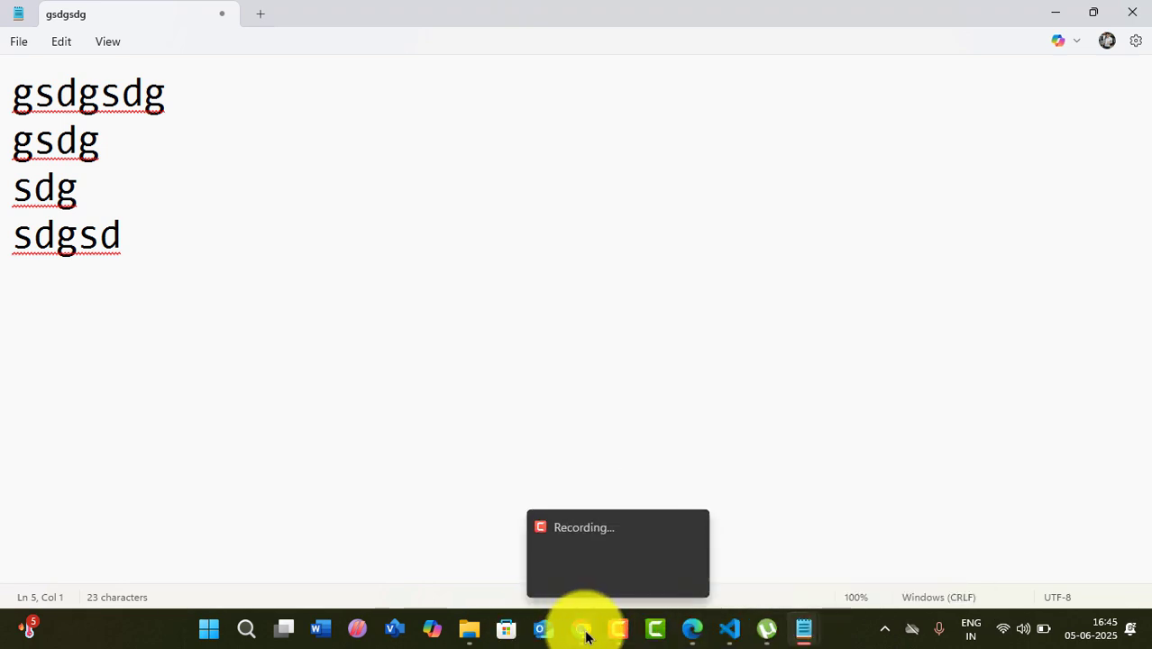
{"action": "mouse_move", "coordinate": [582, 627]}
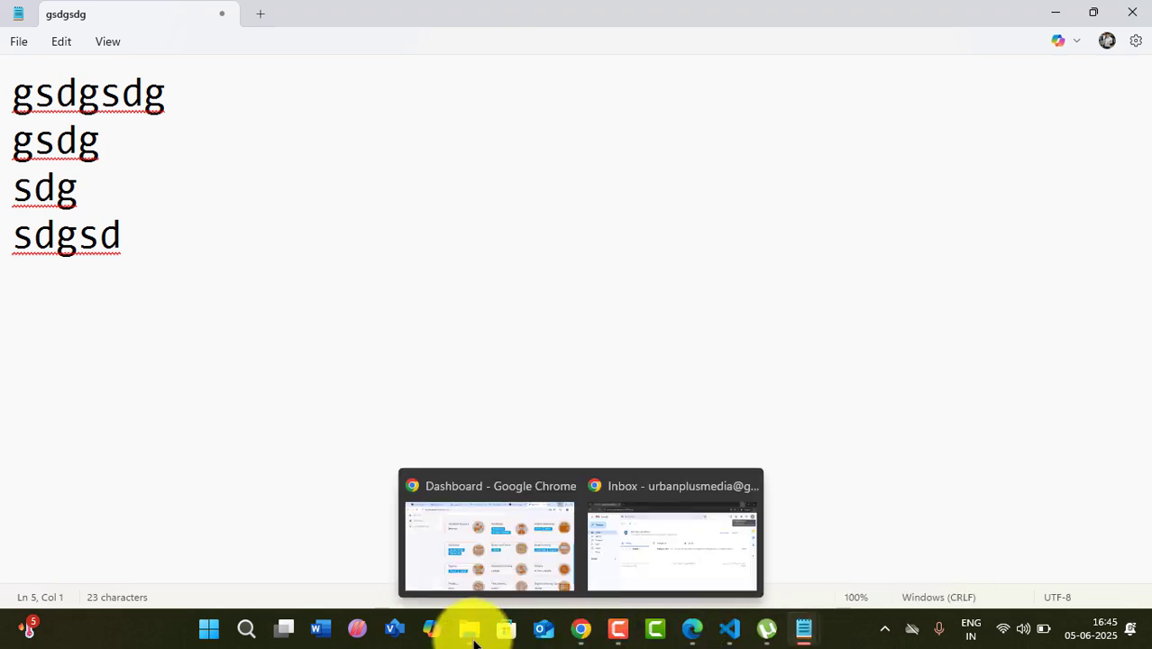
{"action": "left_click", "coordinate": [1050, 13]}
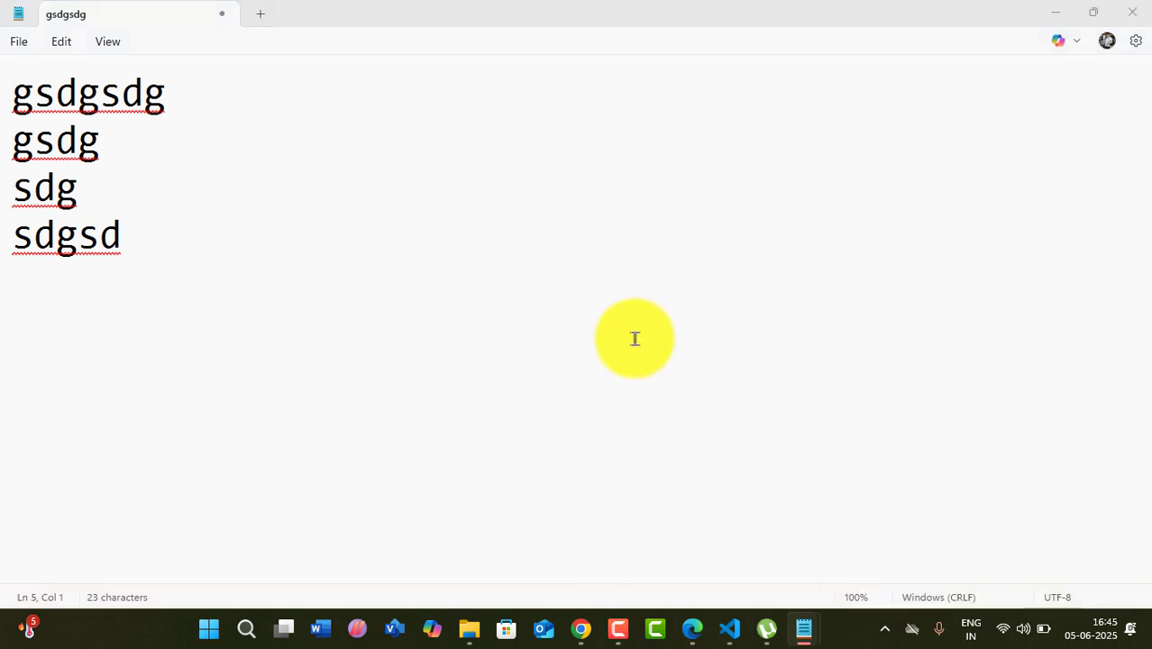
- Close the empty Untitled window, tick 'Open' in the PDF features table, and return to Notepad
{"action": "left_click", "coordinate": [1060, 13]}
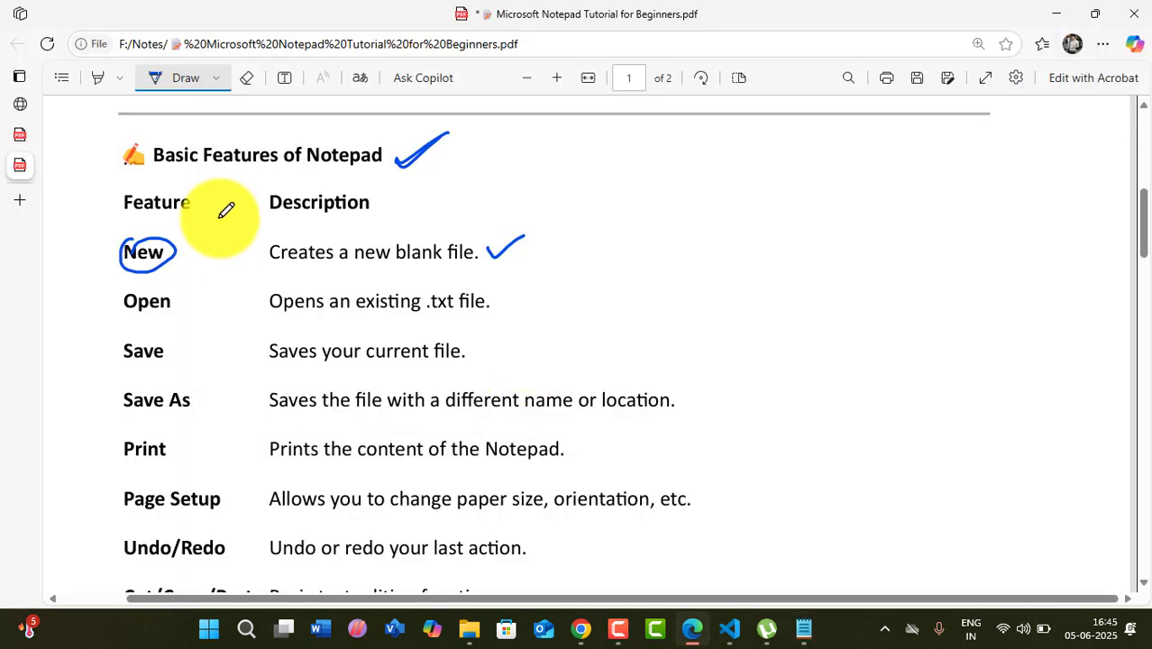
{"action": "left_click_drag", "start_coordinate": [183, 305], "coordinate": [203, 288]}
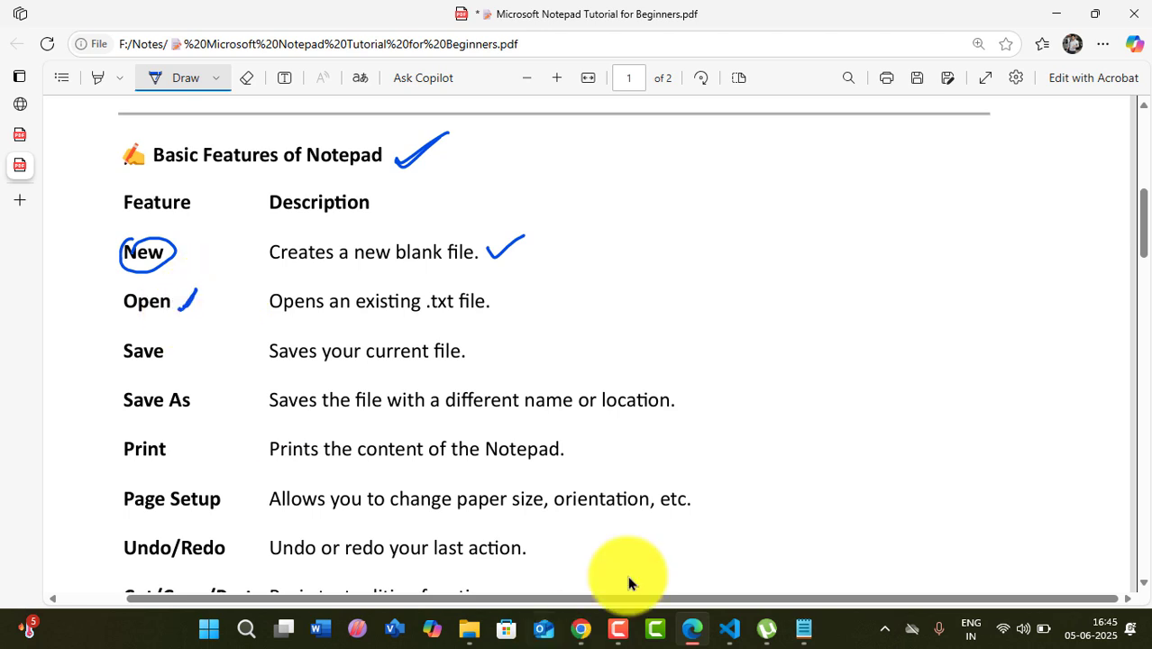
{"action": "left_click", "coordinate": [810, 631]}
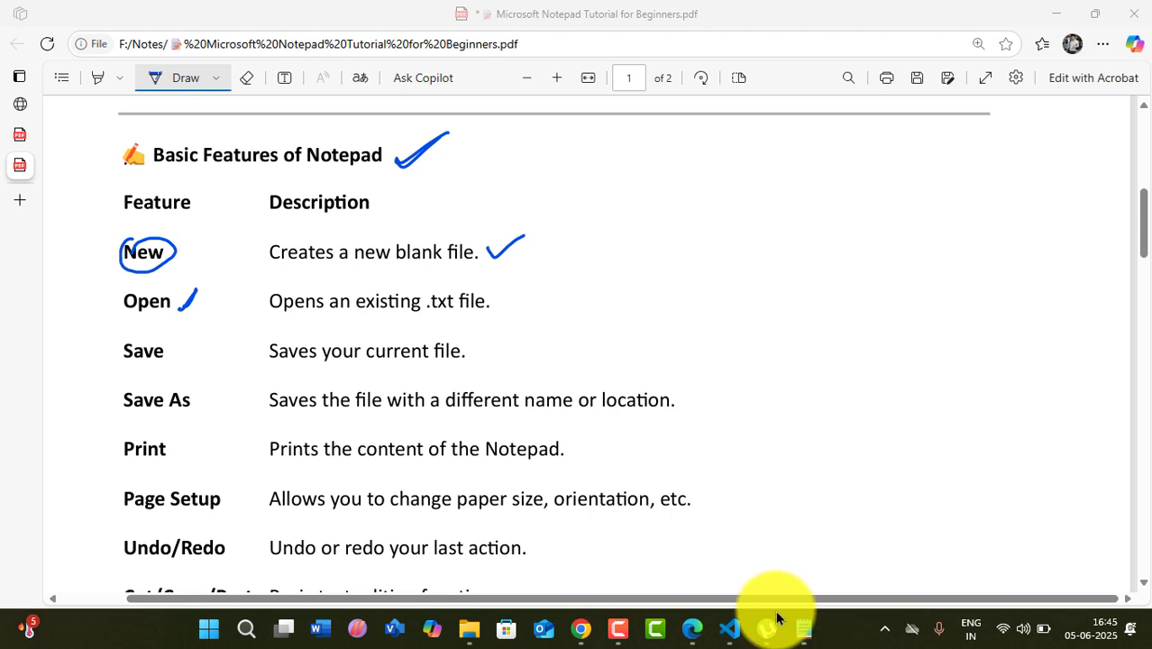
{"action": "left_click", "coordinate": [804, 629]}
{"action": "left_click", "coordinate": [25, 45]}
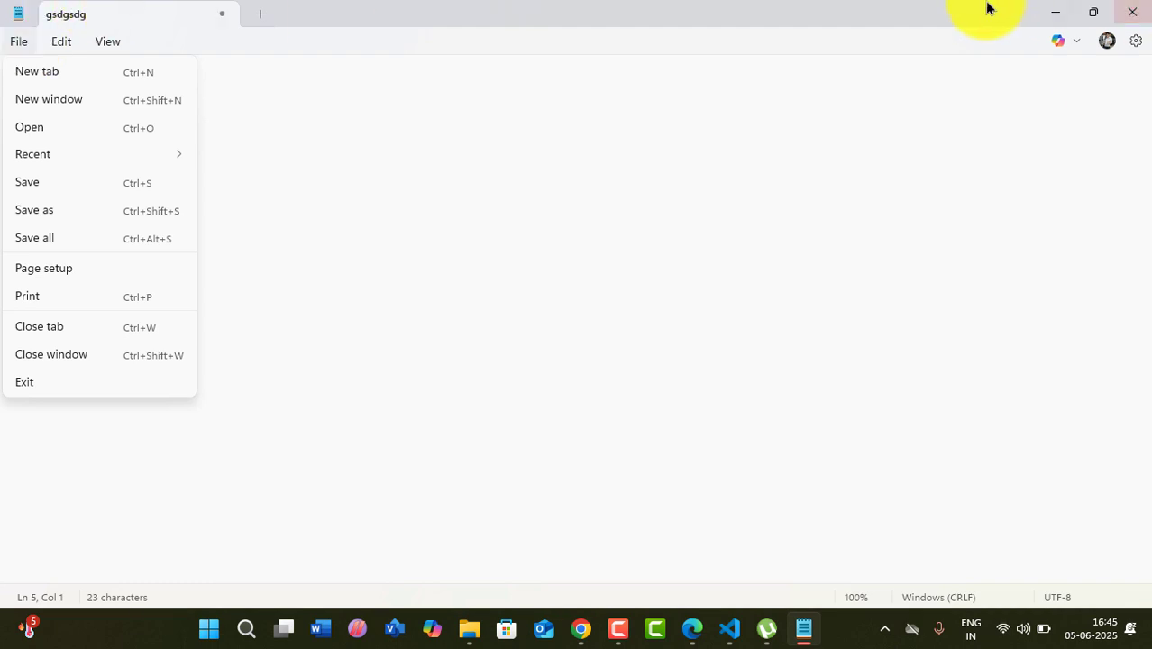
{"action": "left_click", "coordinate": [895, 10]}
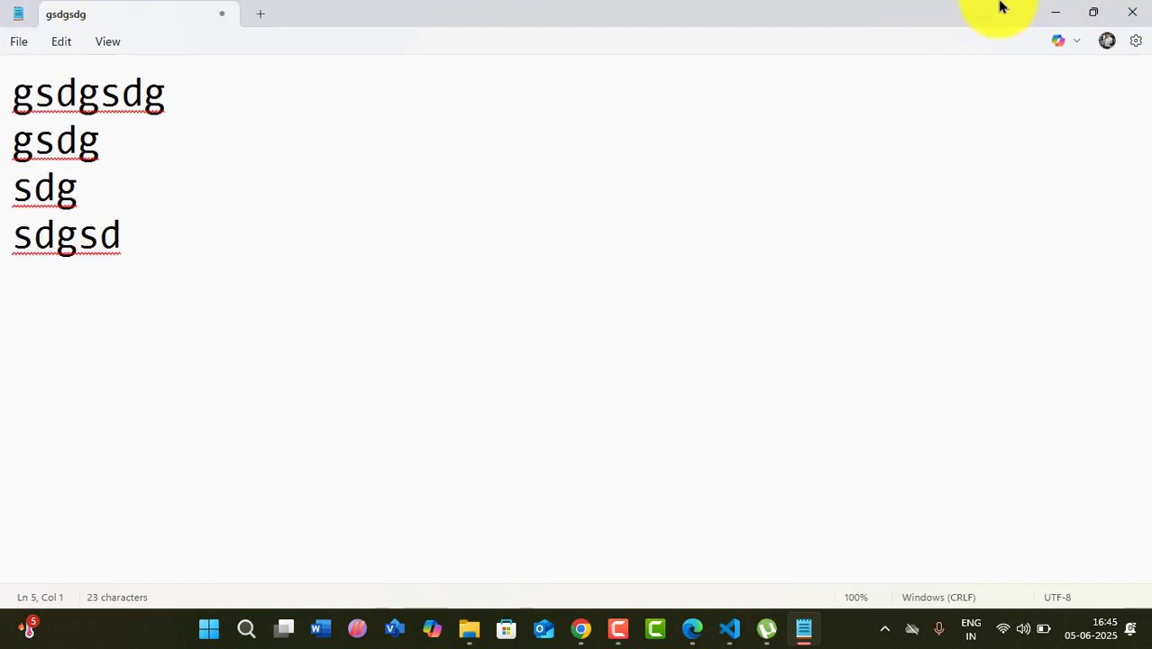
{"action": "left_click", "coordinate": [802, 628]}
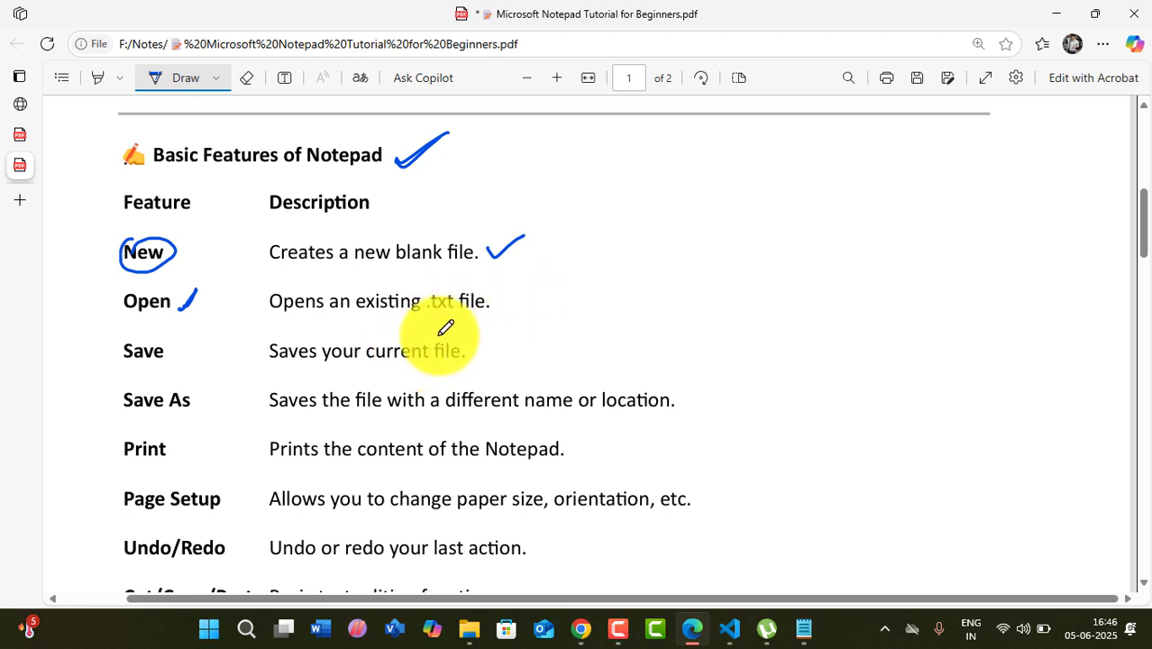
- Finish the tick by Open and handwrite '.txt' and '(filename.txt)' on the PDF
{"action": "left_click_drag", "start_coordinate": [178, 305], "coordinate": [187, 303]}
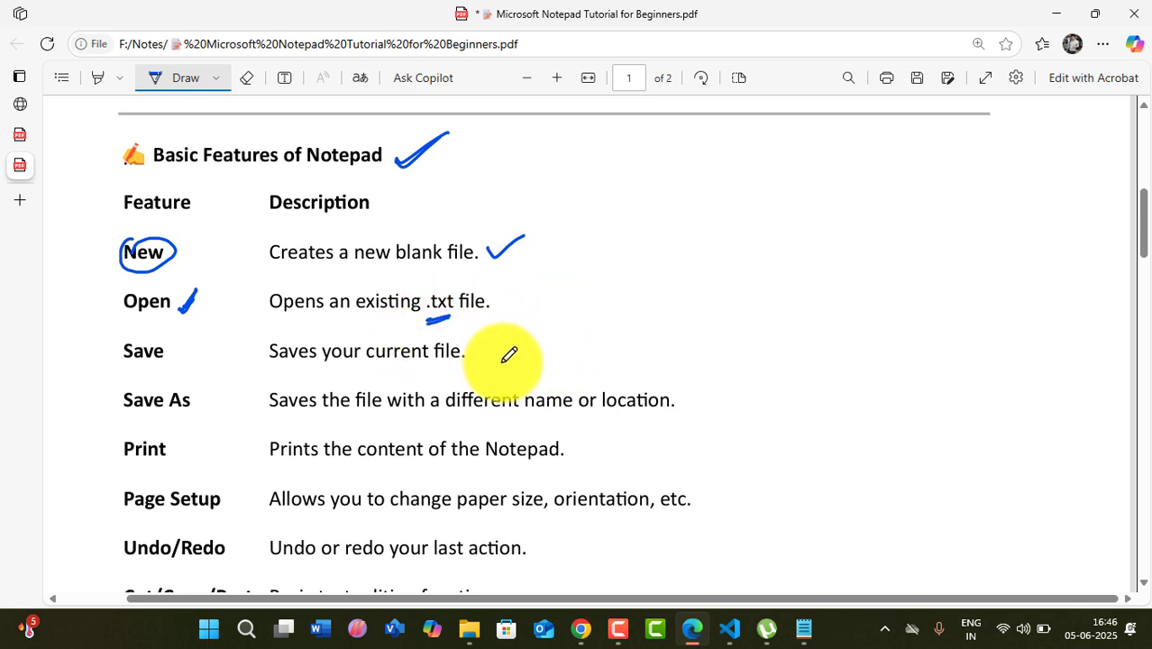
{"action": "left_click_drag", "start_coordinate": [533, 356], "coordinate": [573, 356]}
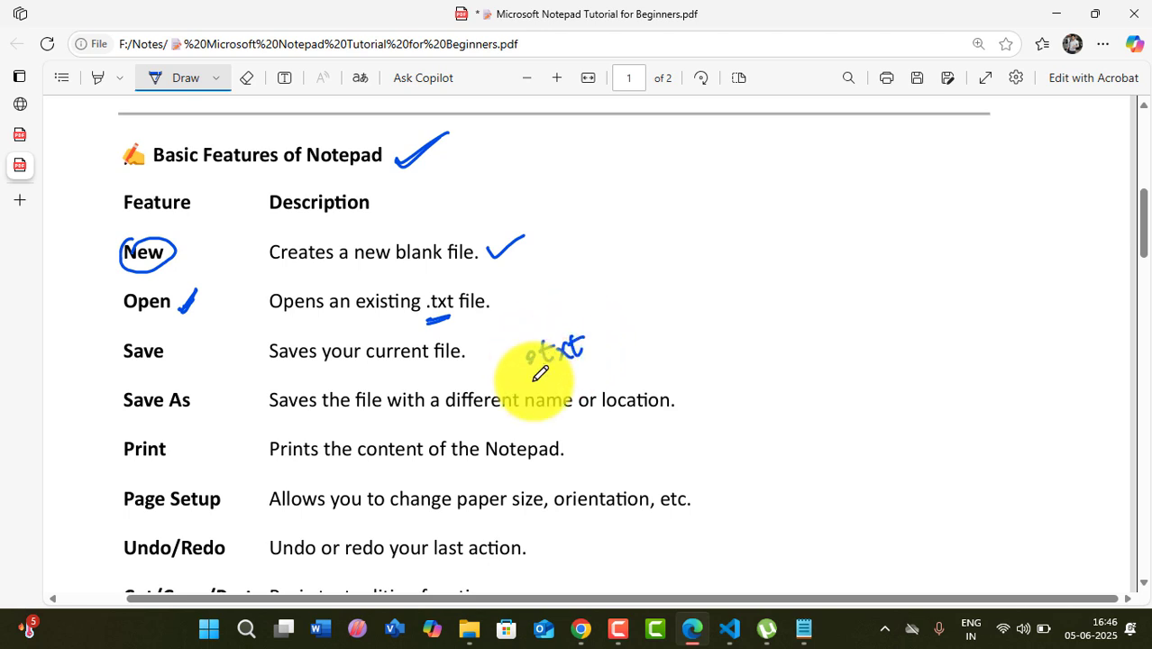
{"action": "mouse_move", "coordinate": [682, 303]}
{"action": "left_mouse_down"}
{"action": "mouse_move", "coordinate": [690, 358]}
{"action": "mouse_move", "coordinate": [727, 319]}
{"action": "mouse_move", "coordinate": [859, 312]}
{"action": "mouse_move", "coordinate": [873, 298]}
{"action": "mouse_move", "coordinate": [832, 366]}
{"action": "left_mouse_up"}
- Underline txt, draw an arrow labelled 'Notepad.', and bring the gsdgsdg Notepad window forward
{"action": "mouse_move", "coordinate": [842, 254]}
{"action": "left_mouse_down"}
{"action": "mouse_move", "coordinate": [844, 271]}
{"action": "mouse_move", "coordinate": [829, 278]}
{"action": "left_mouse_up"}
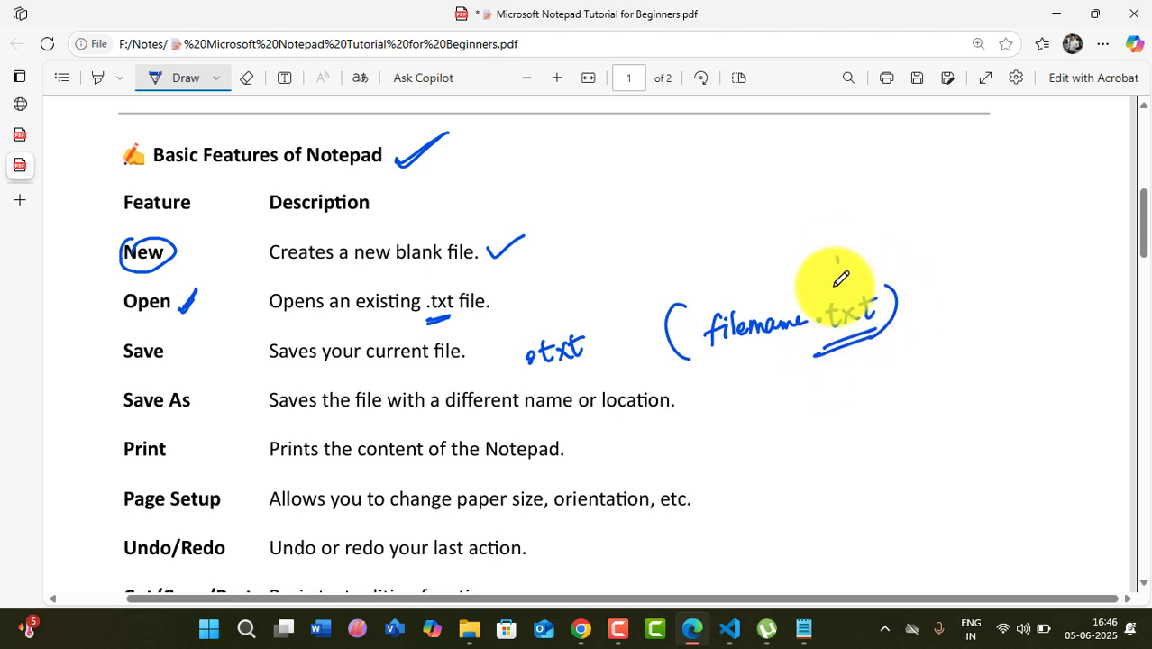
{"action": "mouse_move", "coordinate": [856, 236]}
{"action": "left_mouse_down"}
{"action": "mouse_move", "coordinate": [872, 239]}
{"action": "mouse_move", "coordinate": [890, 220]}
{"action": "mouse_move", "coordinate": [917, 238]}
{"action": "mouse_move", "coordinate": [934, 212]}
{"action": "mouse_move", "coordinate": [967, 213]}
{"action": "left_mouse_up"}
{"action": "left_click", "coordinate": [965, 217]}
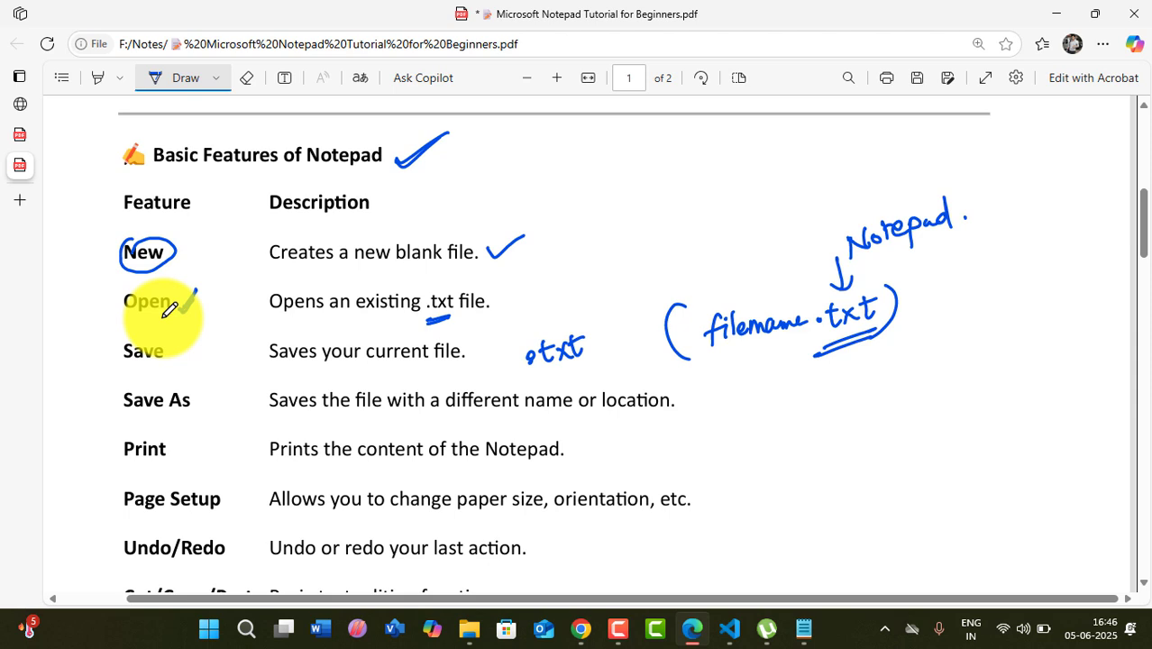
{"action": "left_click", "coordinate": [803, 628]}
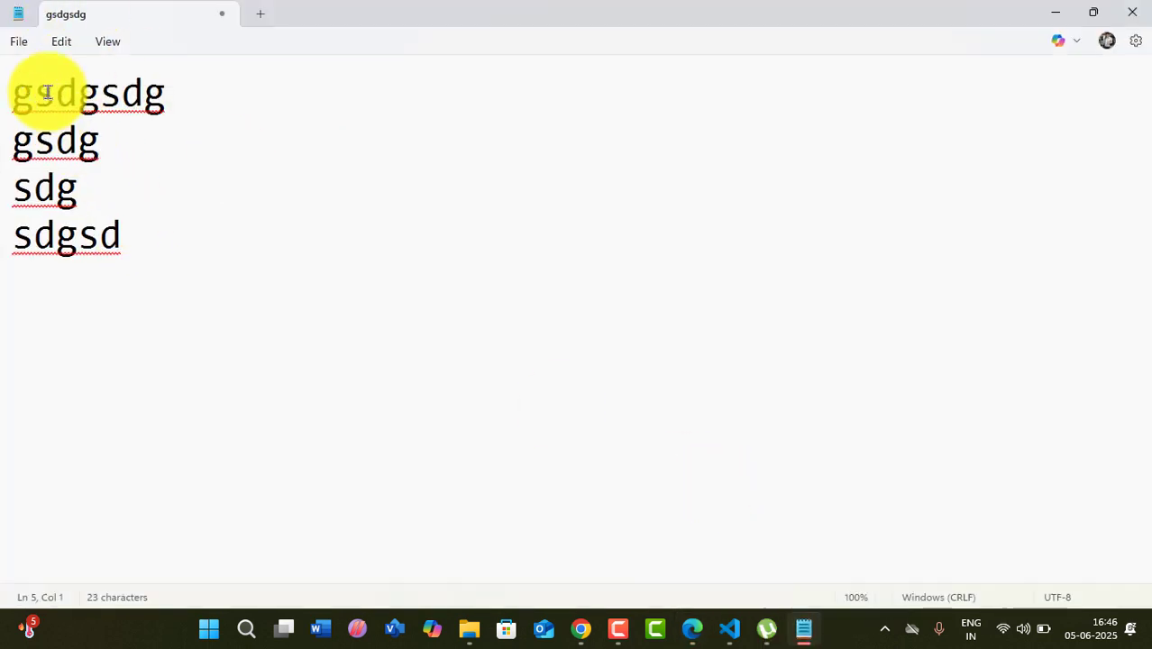
- Bring up the Save as dialog for the gsdgsdg note and pick the Desktop as location
{"action": "left_click", "coordinate": [20, 44]}
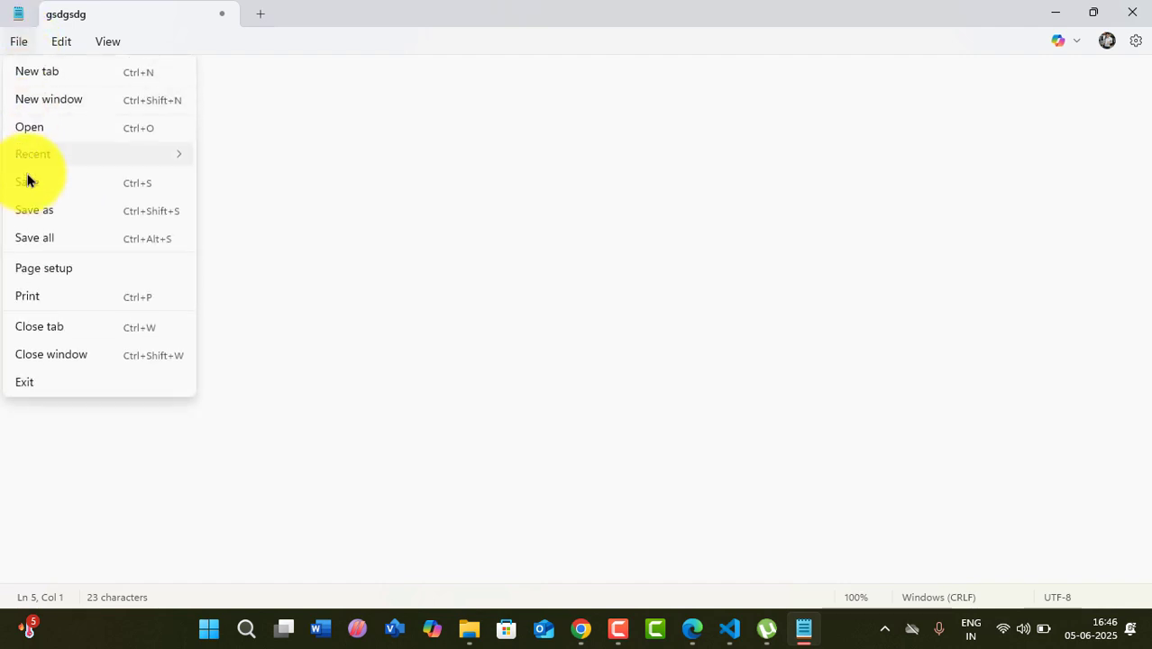
{"action": "left_click", "coordinate": [27, 185]}
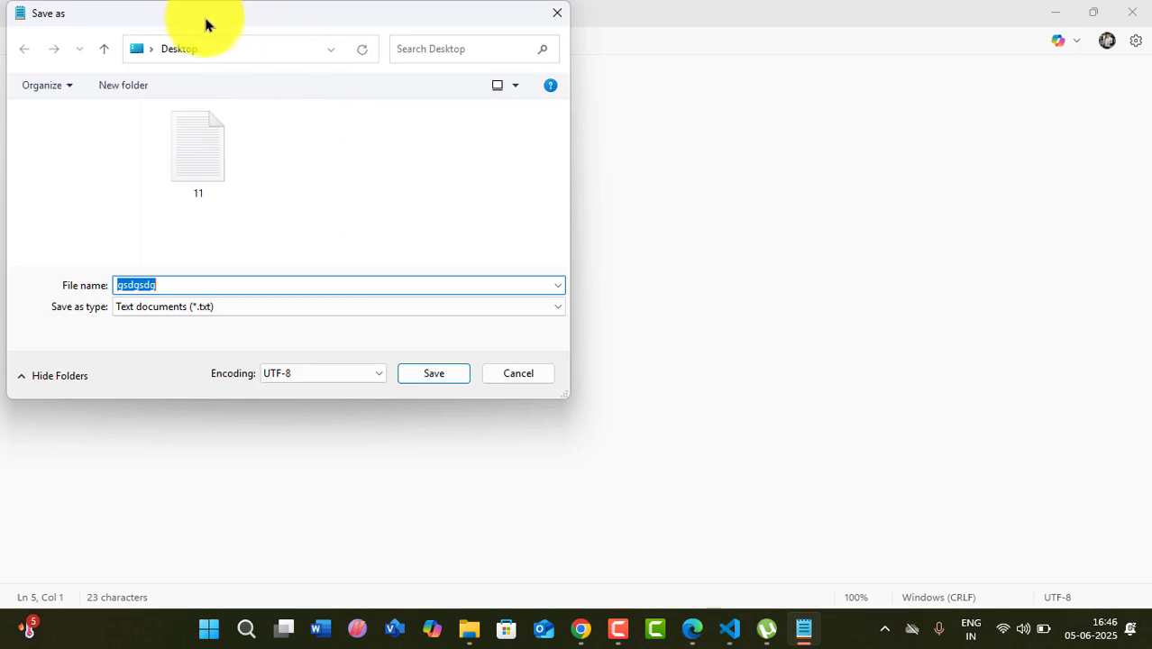
{"action": "left_click_drag", "start_coordinate": [206, 26], "coordinate": [311, 134]}
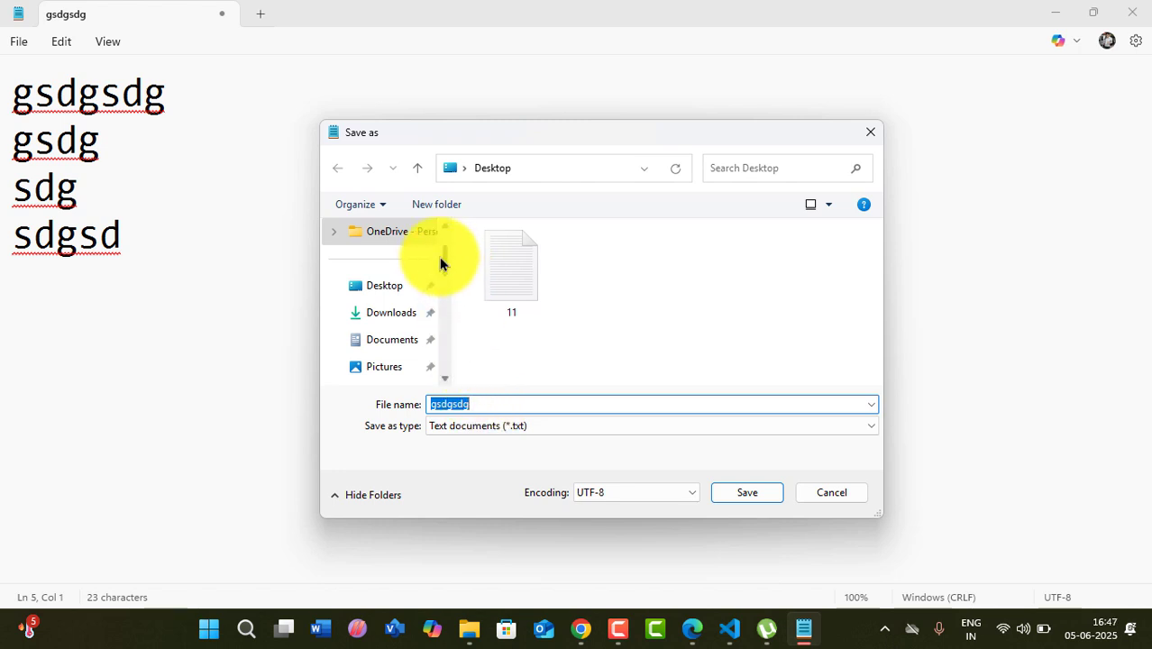
{"action": "scroll", "coordinate": [445, 284], "scroll_direction": "down", "scroll_amount": 1}
{"action": "left_click_drag", "start_coordinate": [444, 284], "coordinate": [441, 241]}
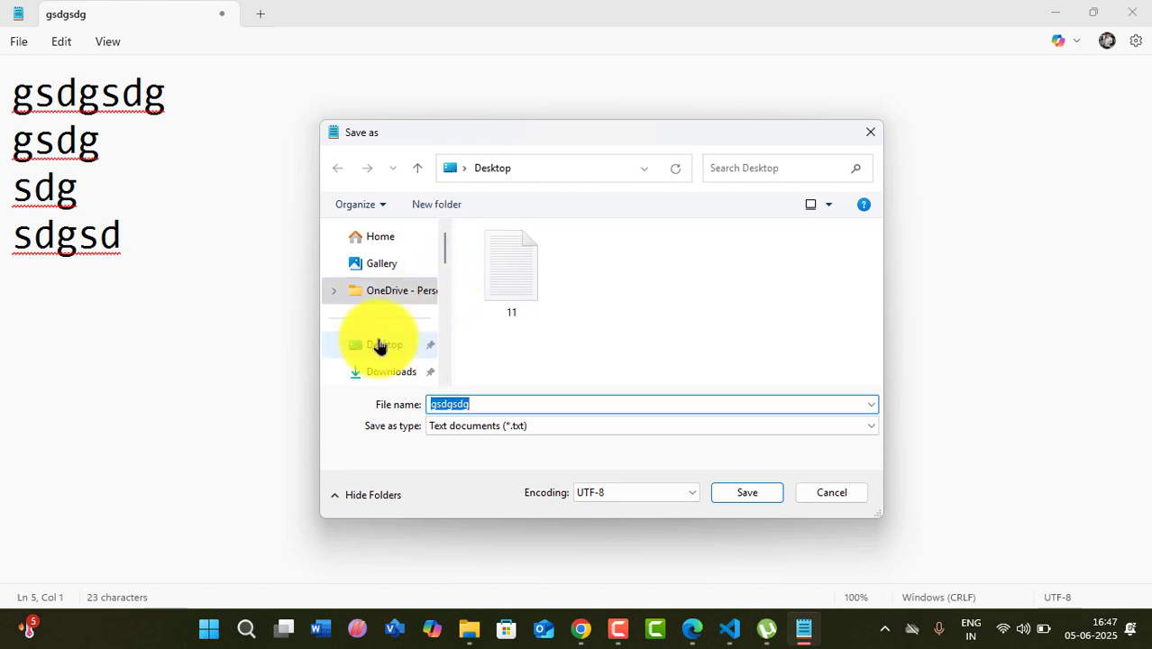
{"action": "left_click", "coordinate": [382, 345]}
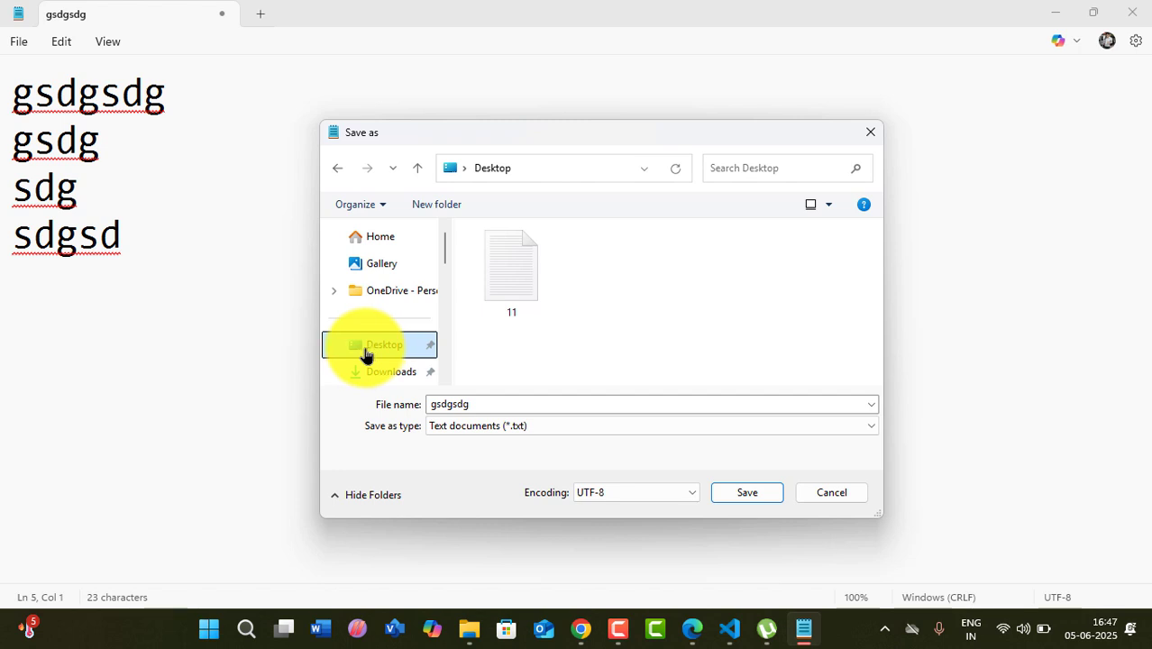
- Name the file 'ansh', keep Text documents (*.txt), and save it
{"action": "double_click", "coordinate": [494, 404]}
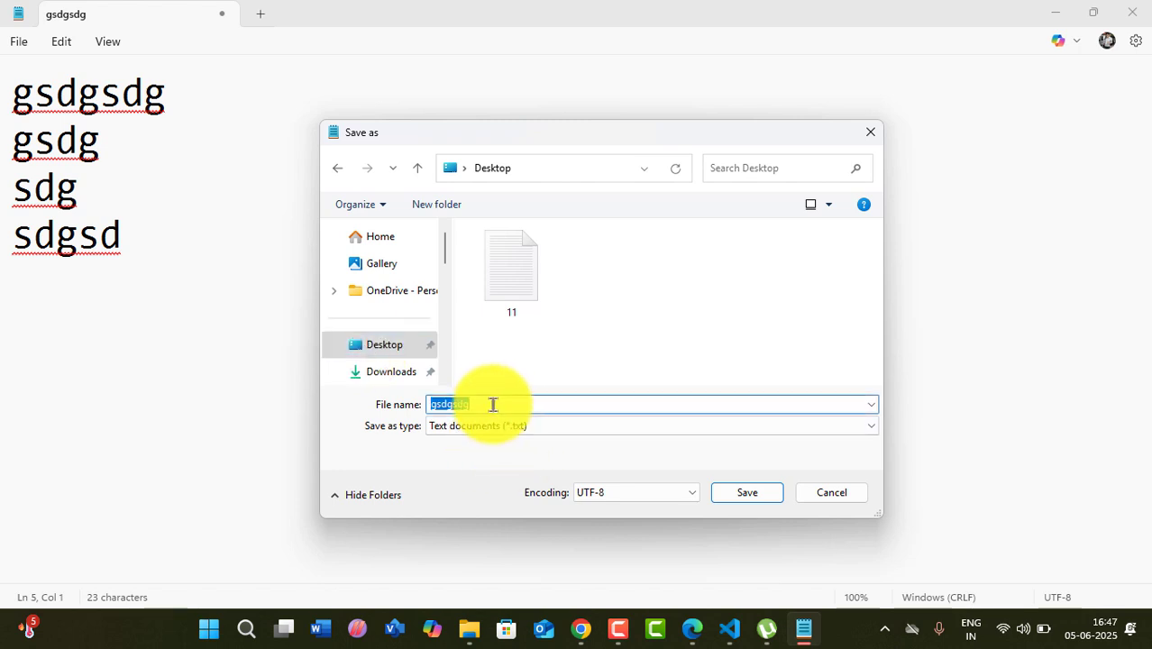
{"action": "type", "text": "ansh"}
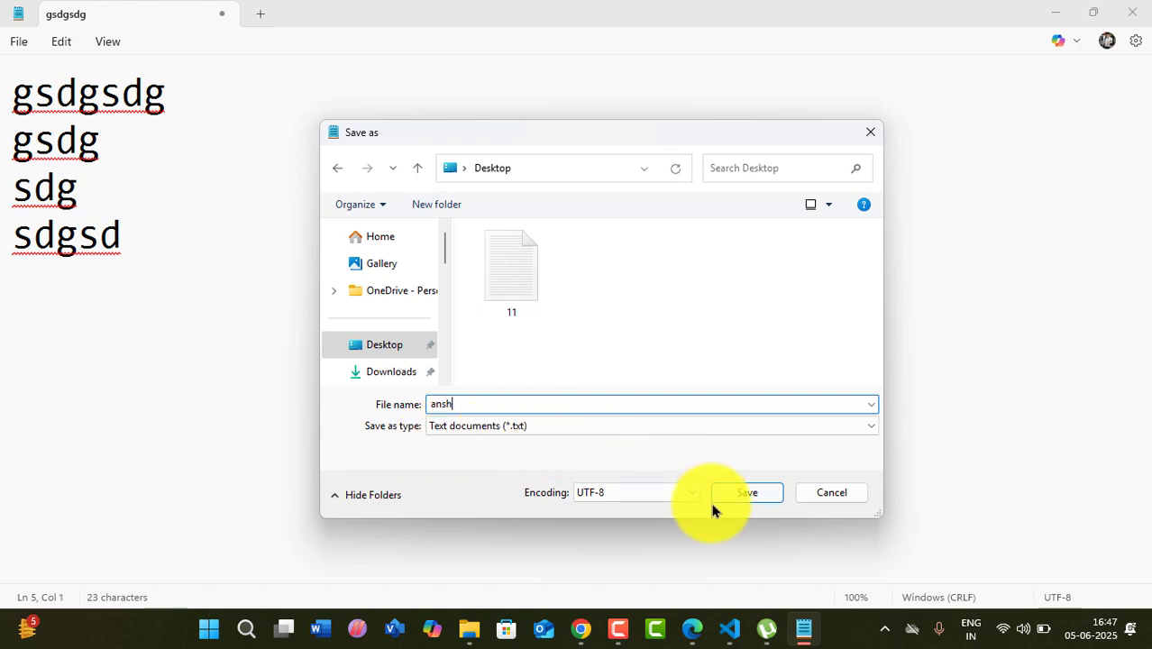
{"action": "left_click", "coordinate": [529, 433]}
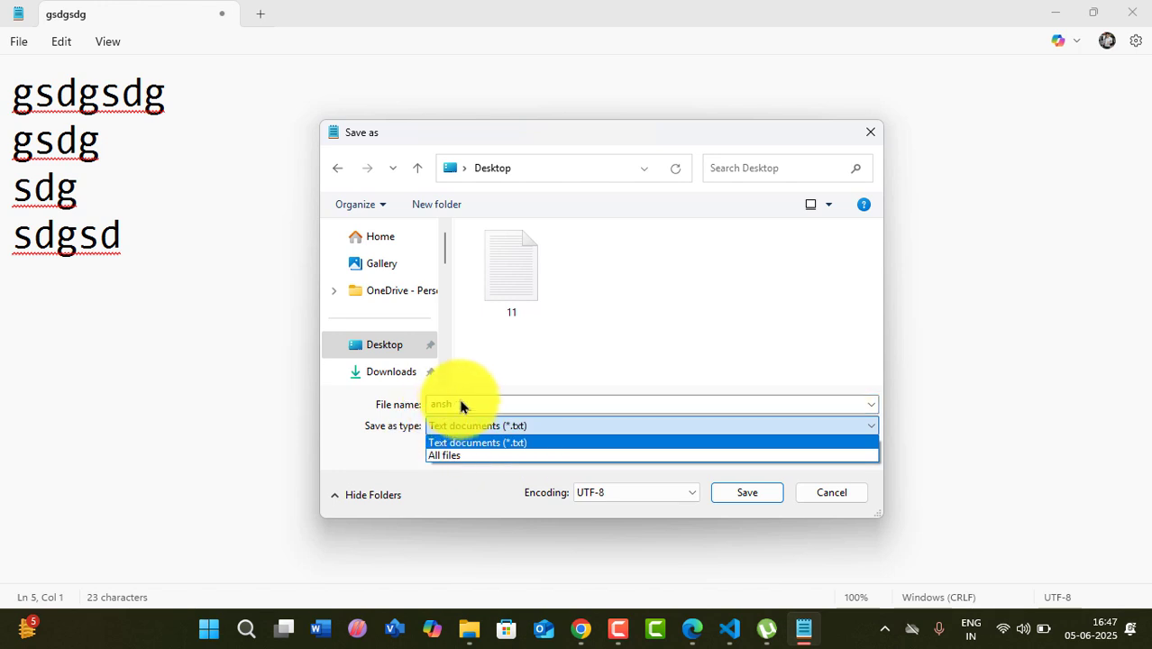
{"action": "left_click", "coordinate": [764, 499]}
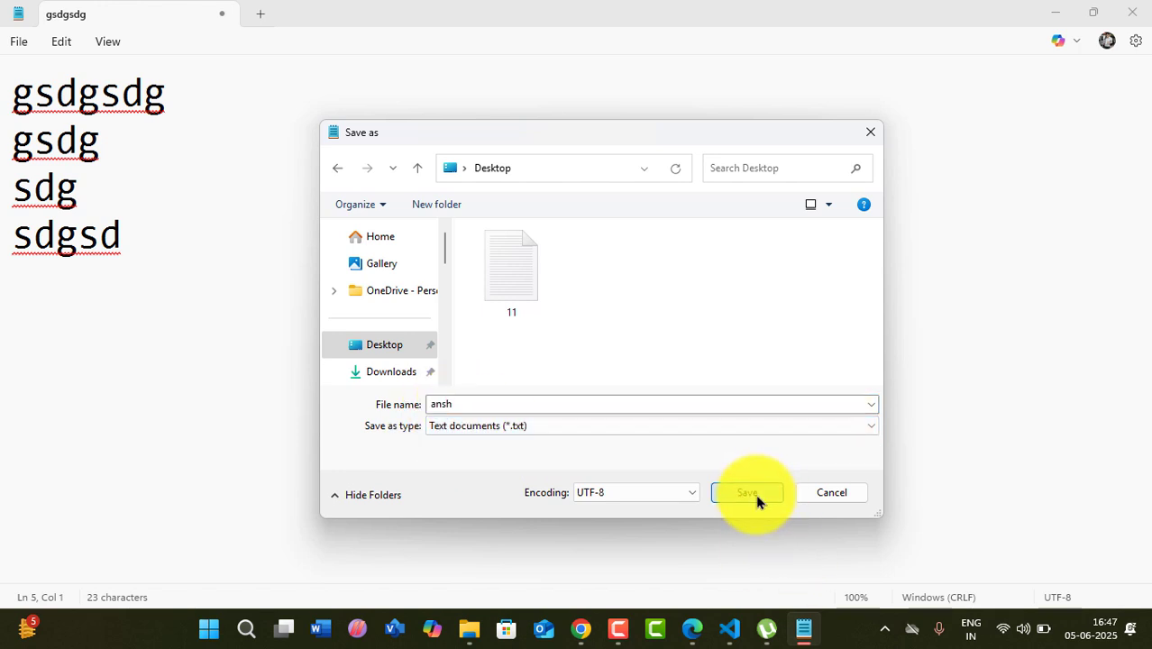
{"action": "left_click", "coordinate": [762, 494]}
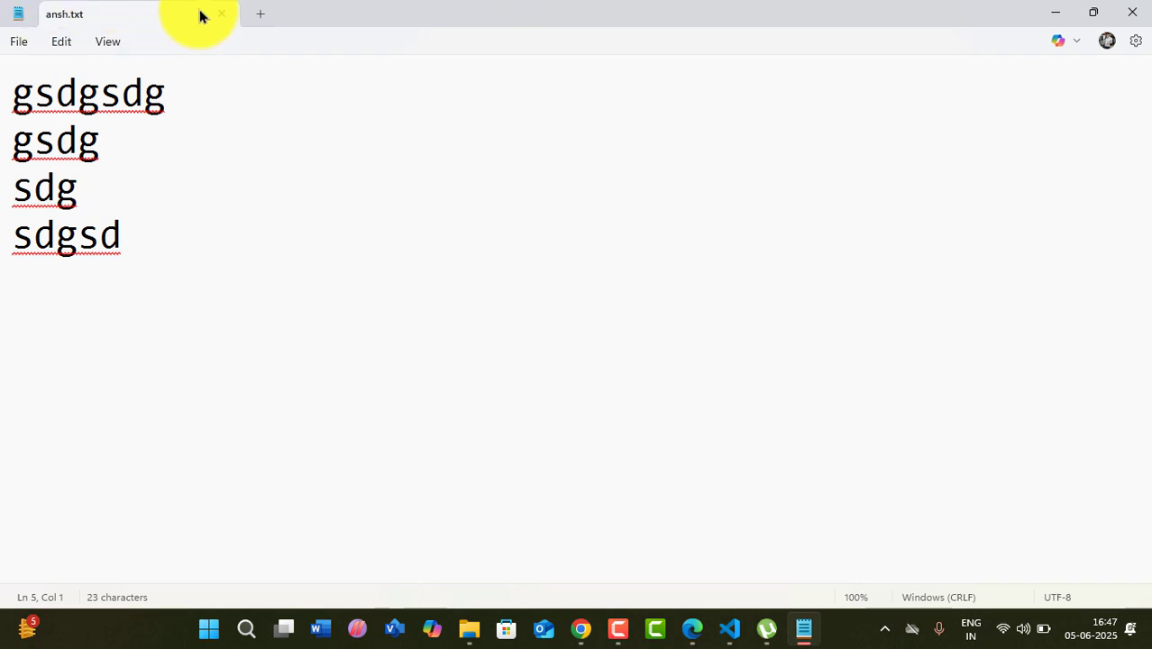
- Add a new empty Untitled tab, then switch back to the ansh.txt tab
{"action": "left_click", "coordinate": [262, 16]}
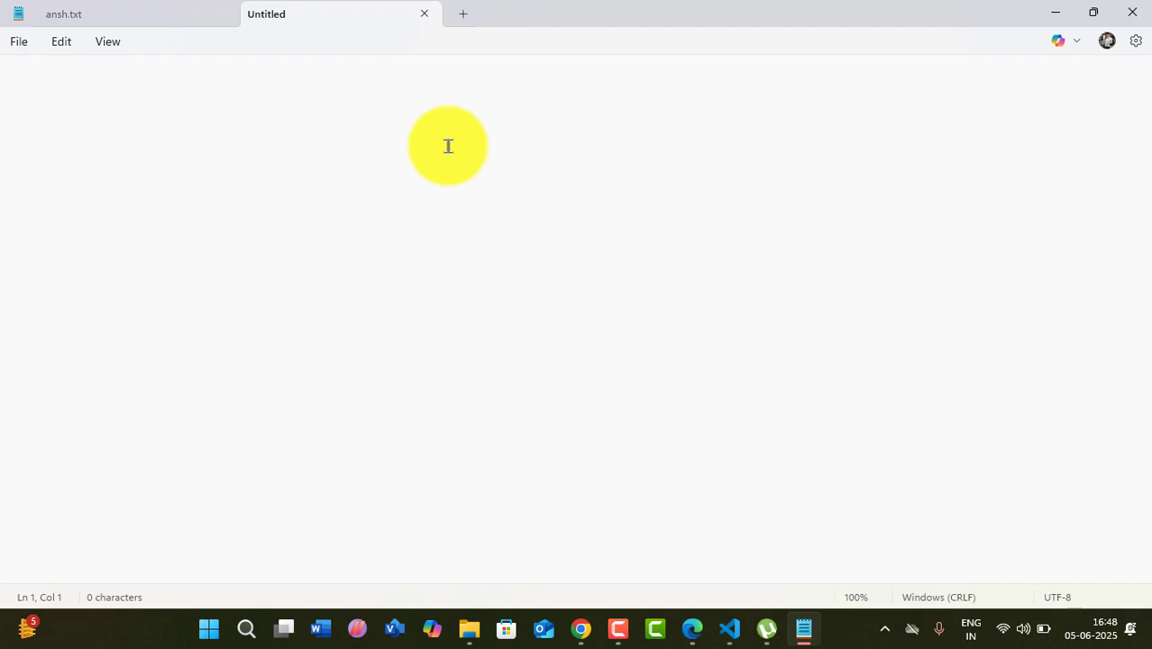
{"action": "left_click", "coordinate": [59, 16]}
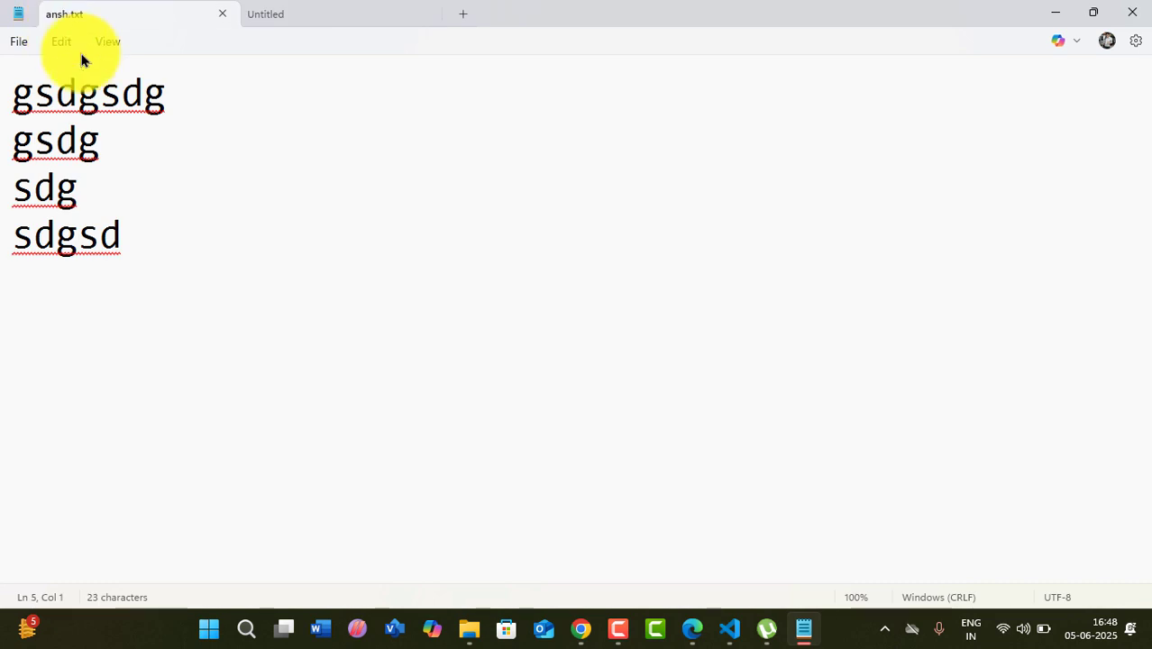
- Close Notepad and File Explorer, minimize Edge, and relaunch Notepad through Win+R
{"action": "left_click", "coordinate": [1136, 11]}
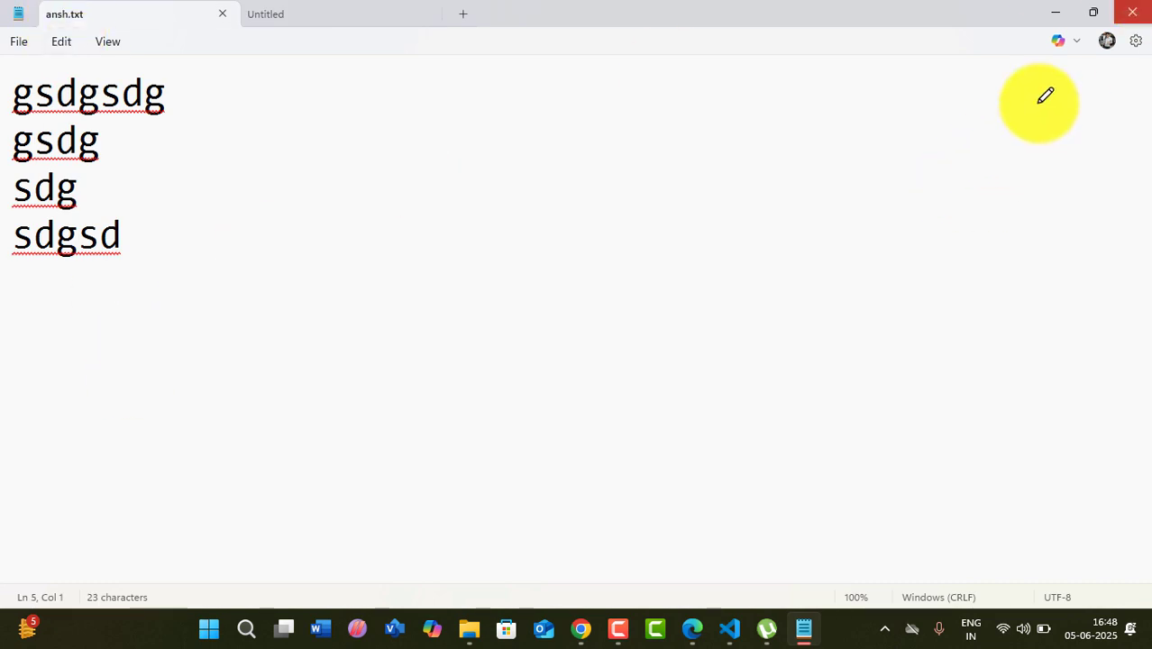
{"action": "left_click", "coordinate": [1068, 15]}
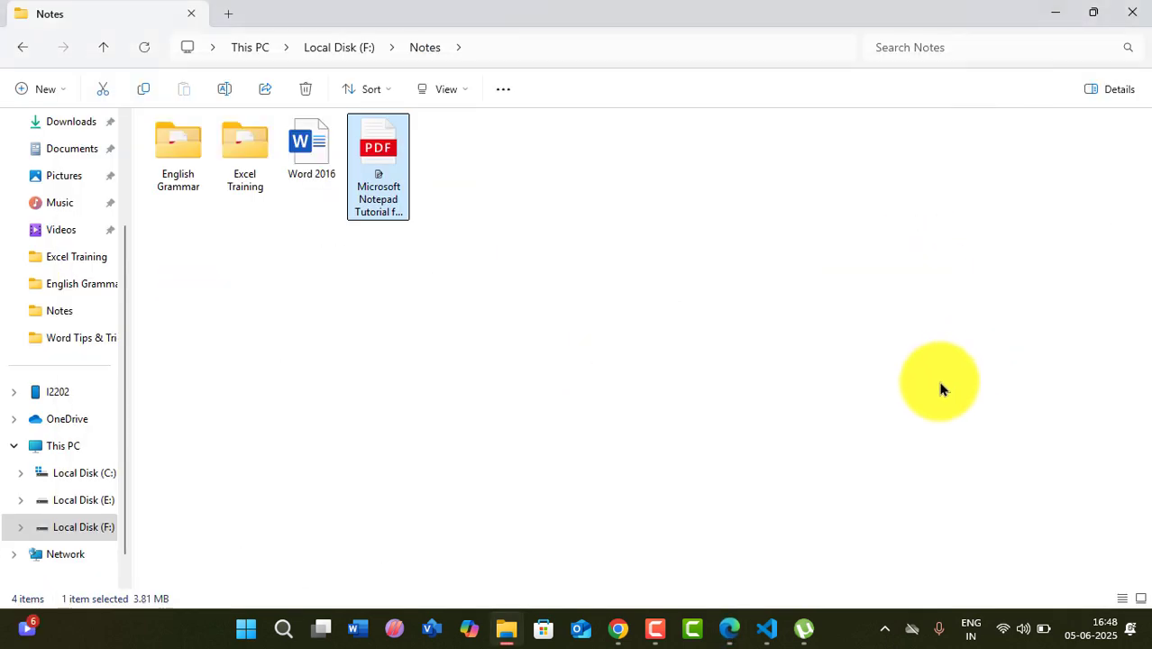
{"action": "left_click", "coordinate": [1126, 9]}
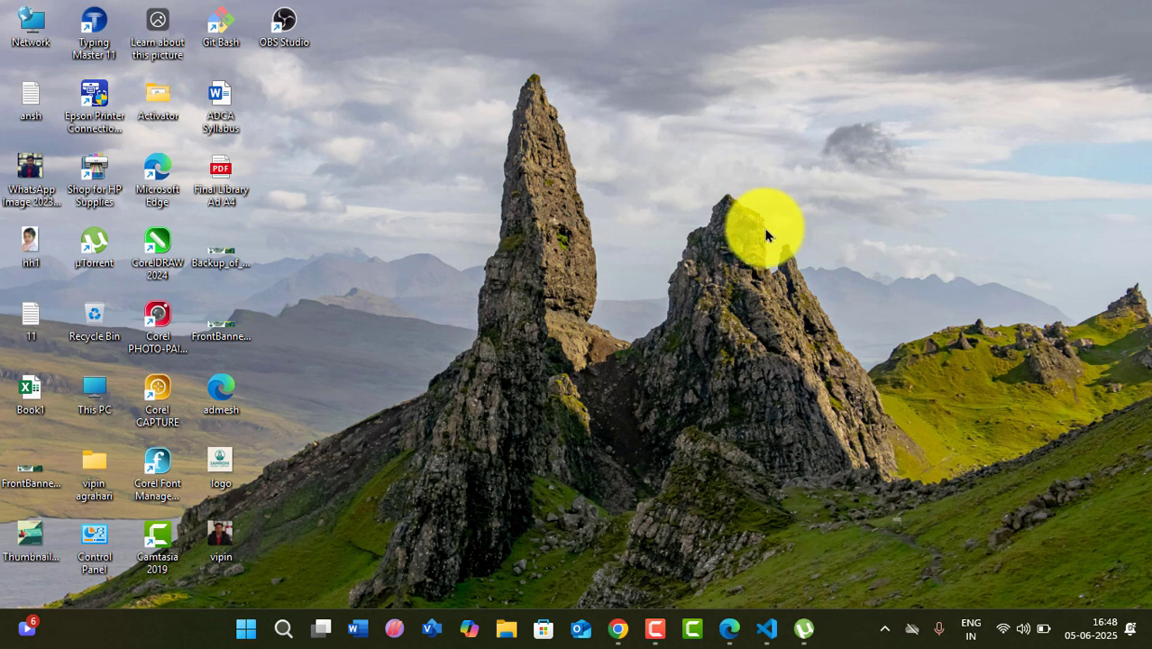
{"action": "key", "text": "super+r"}
{"action": "key", "text": "Return"}
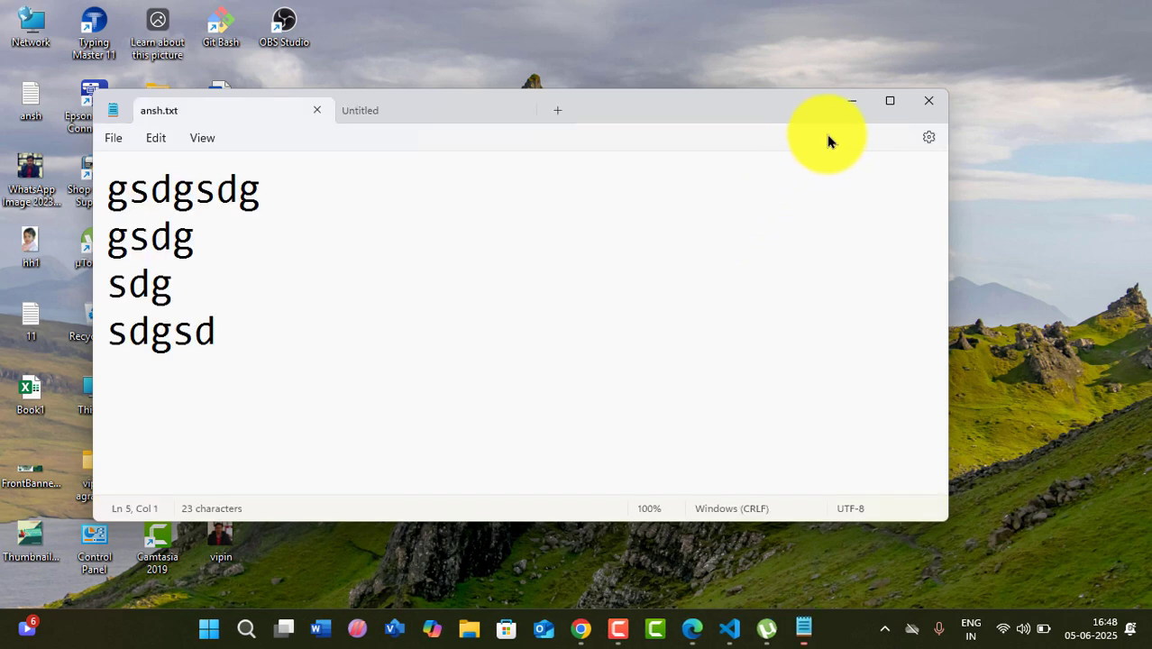
- Maximize Notepad, close the ansh.txt tab, reopen ansh from the Desktop, then close Notepad
{"action": "left_click", "coordinate": [889, 100]}
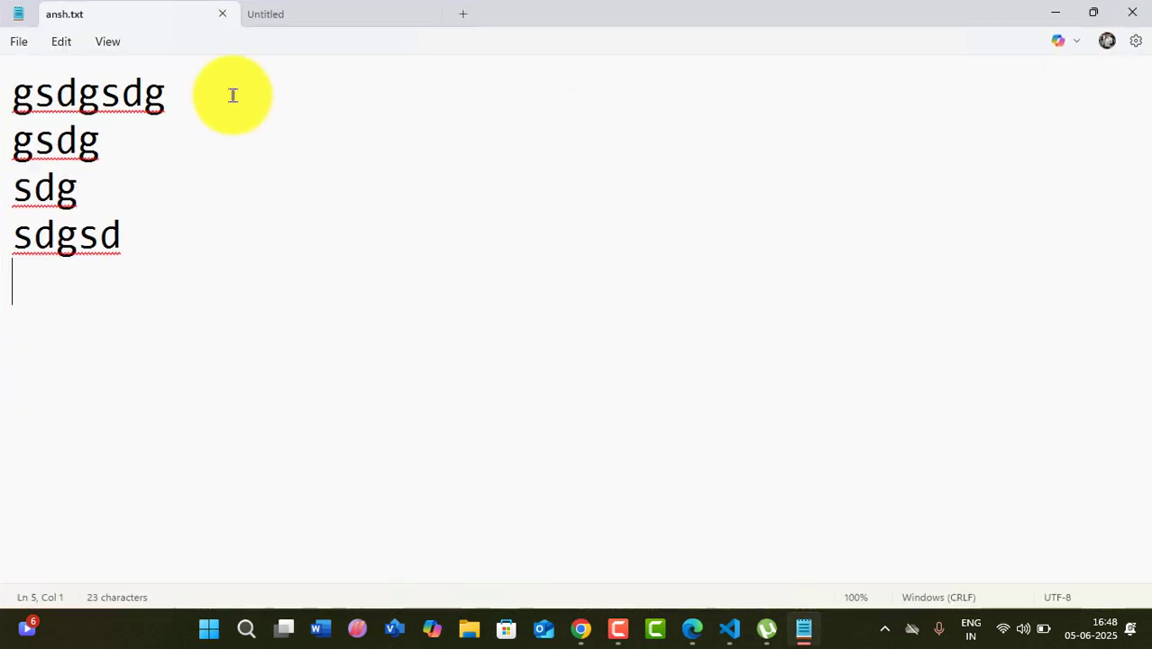
{"action": "left_click", "coordinate": [221, 15]}
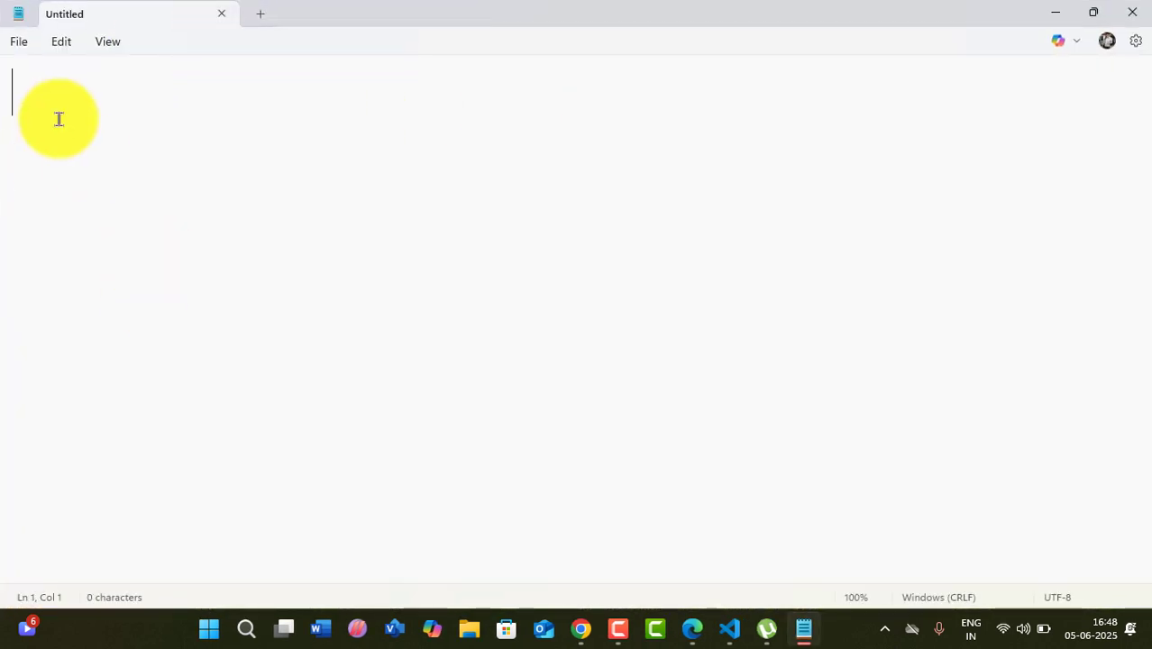
{"action": "left_click", "coordinate": [18, 43]}
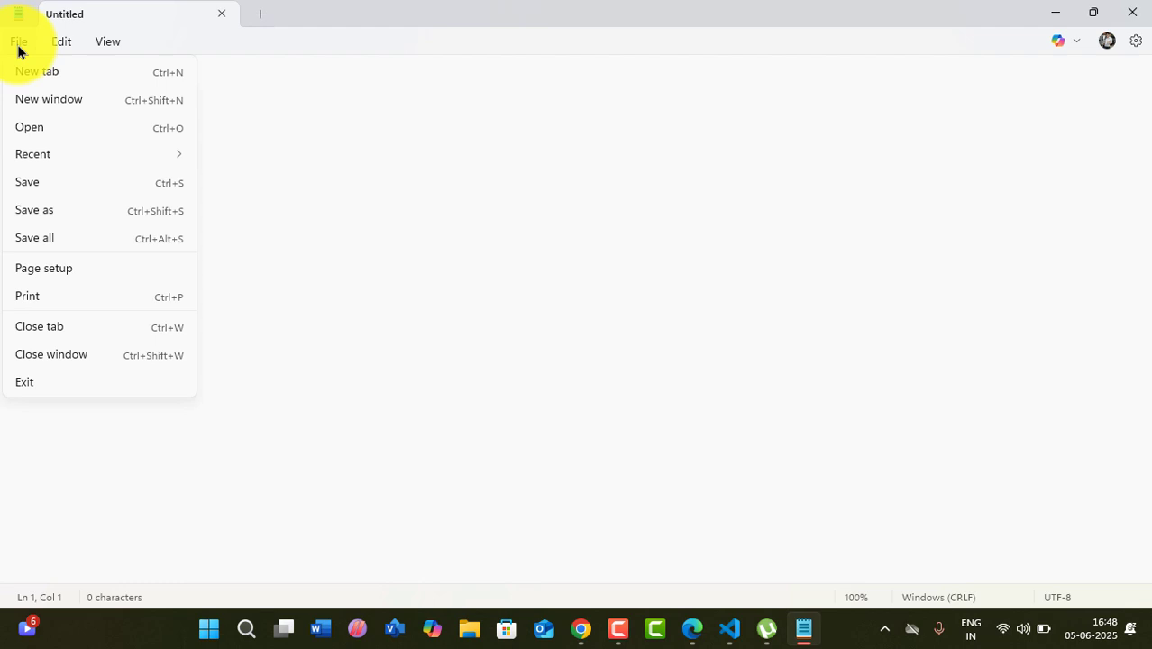
{"action": "left_click", "coordinate": [35, 134]}
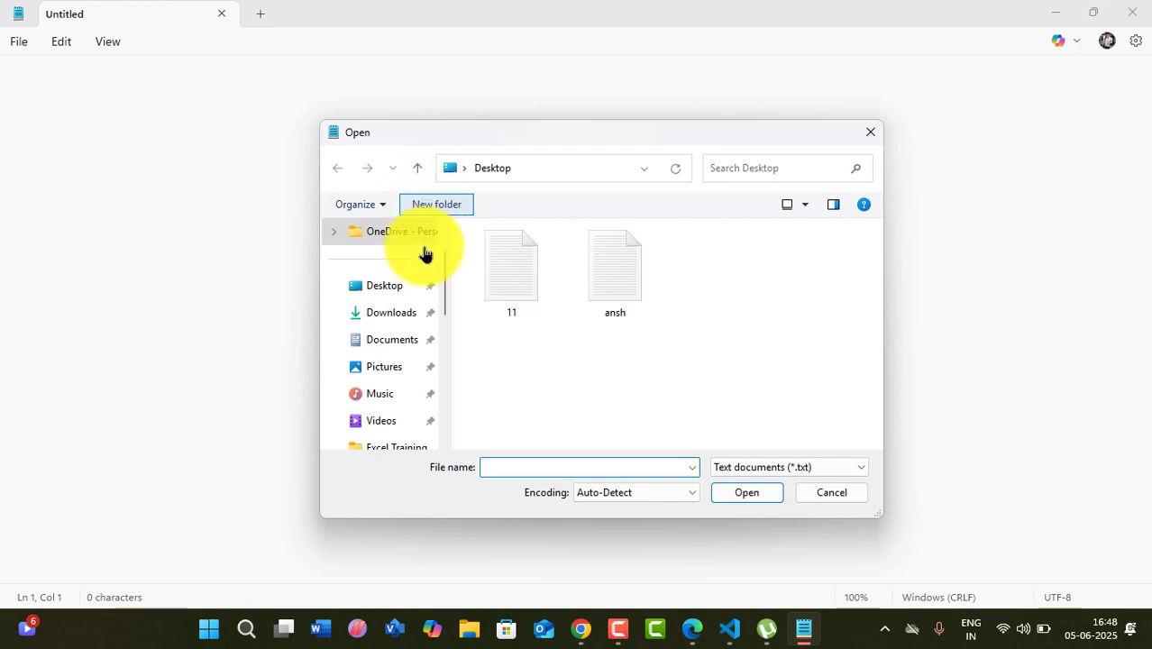
{"action": "left_click", "coordinate": [391, 287]}
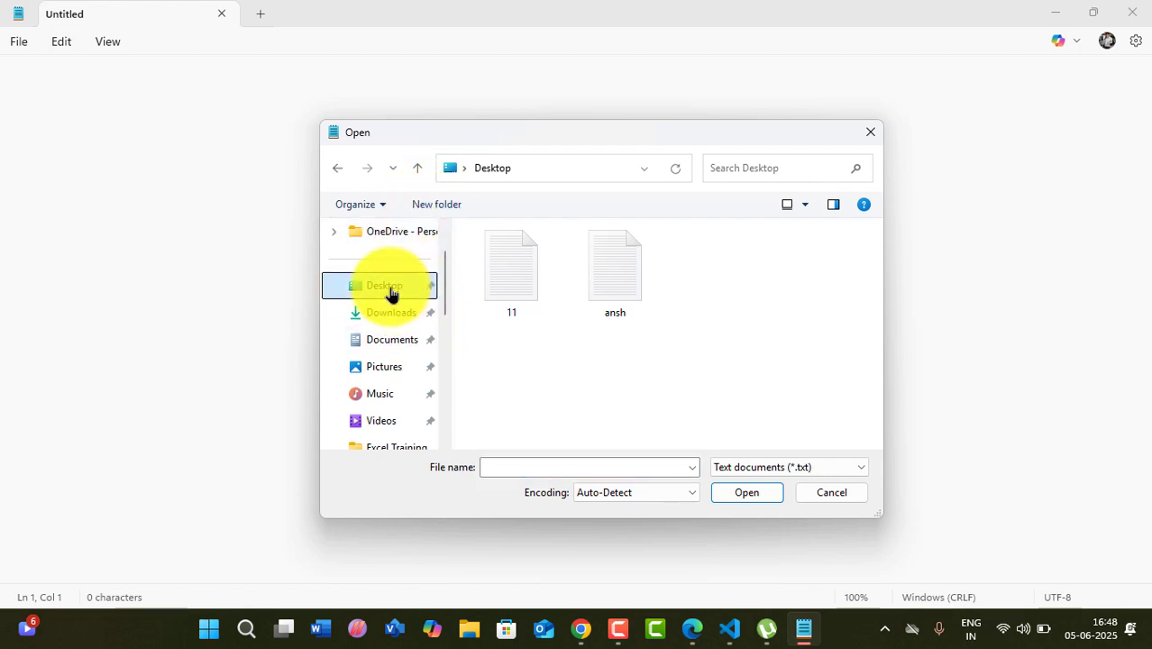
{"action": "left_click", "coordinate": [643, 291]}
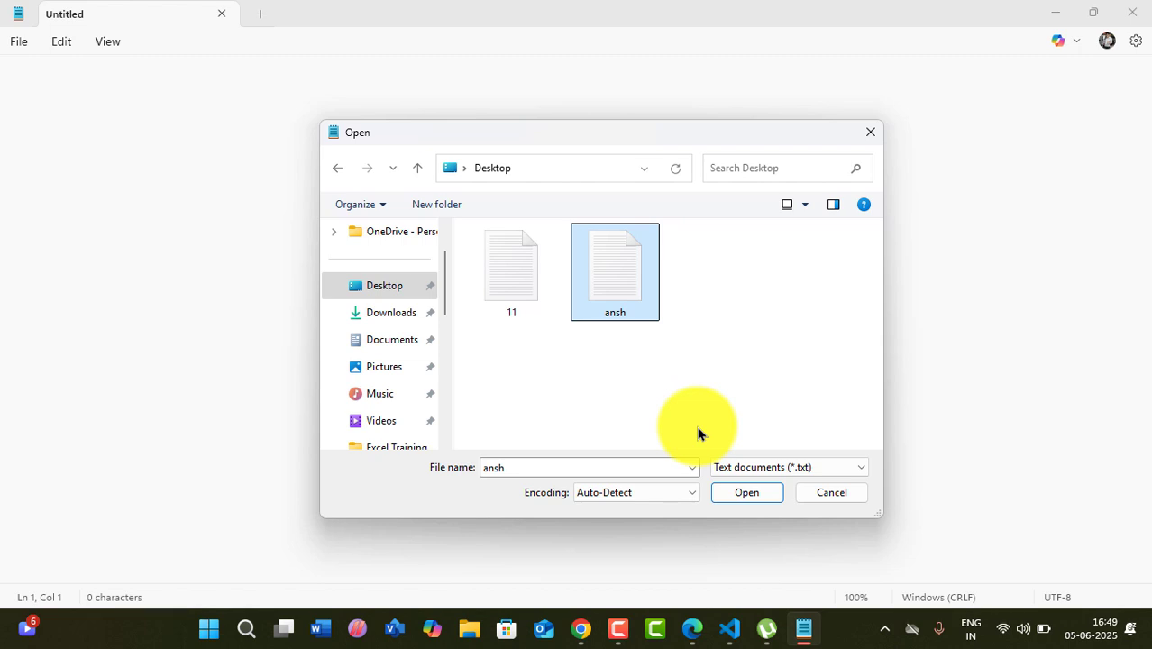
{"action": "left_click", "coordinate": [753, 499]}
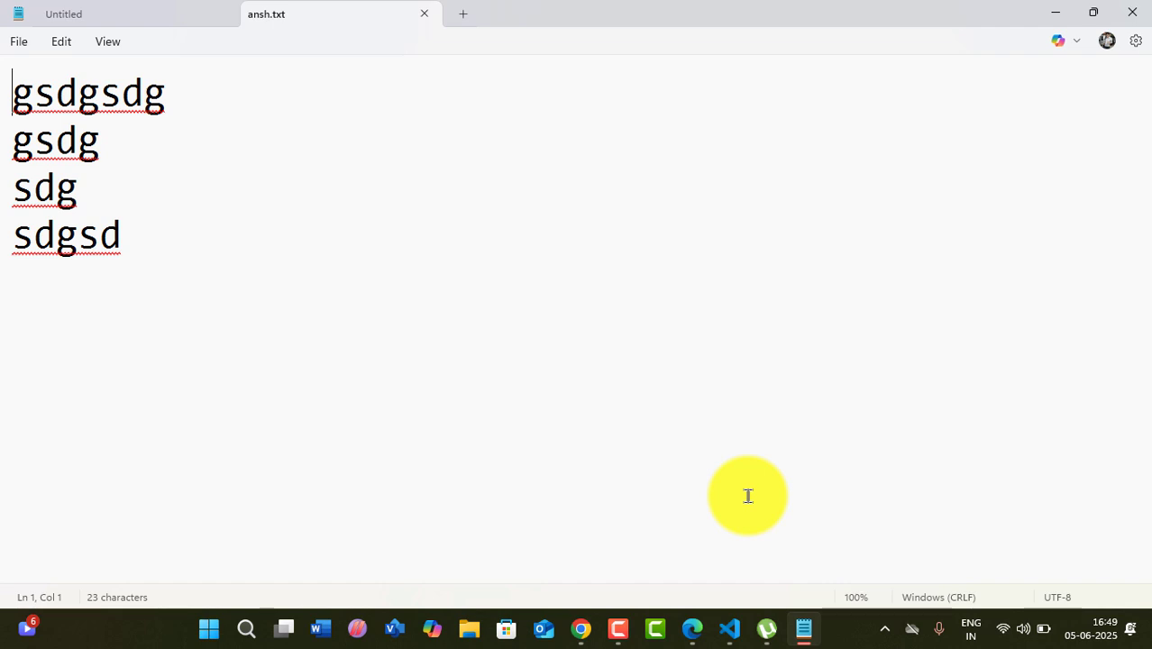
{"action": "left_click", "coordinate": [1132, 13]}
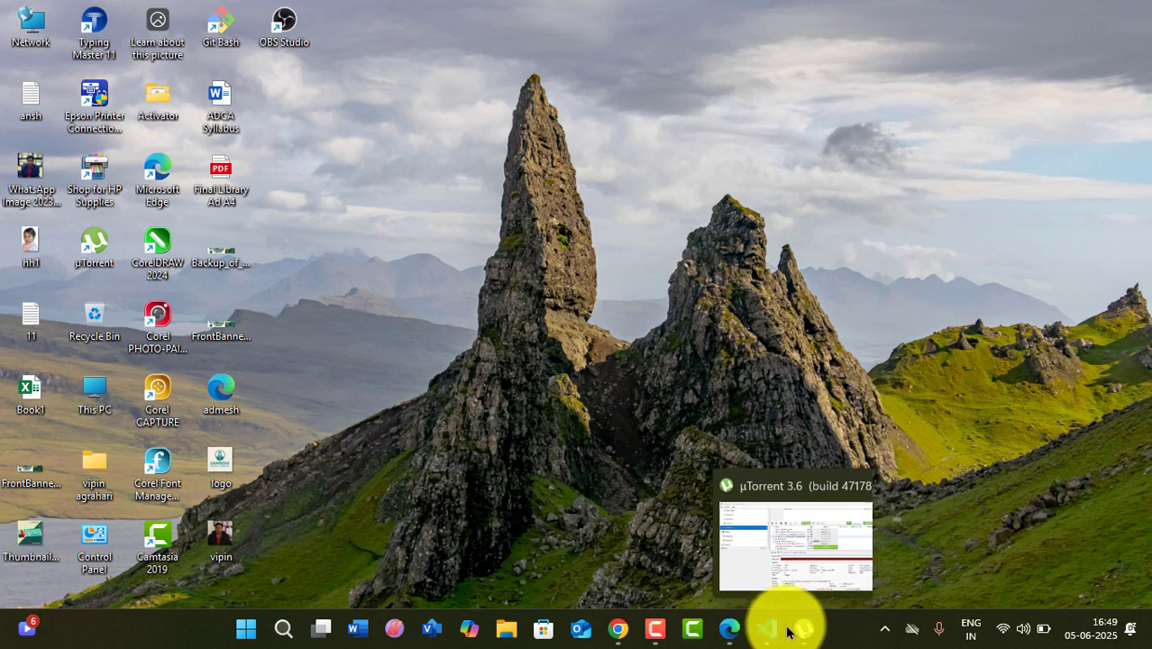
- Restore the Edge PDF, scroll down, and ink ticks beside the Save and Save As rows
{"action": "left_click", "coordinate": [733, 637]}
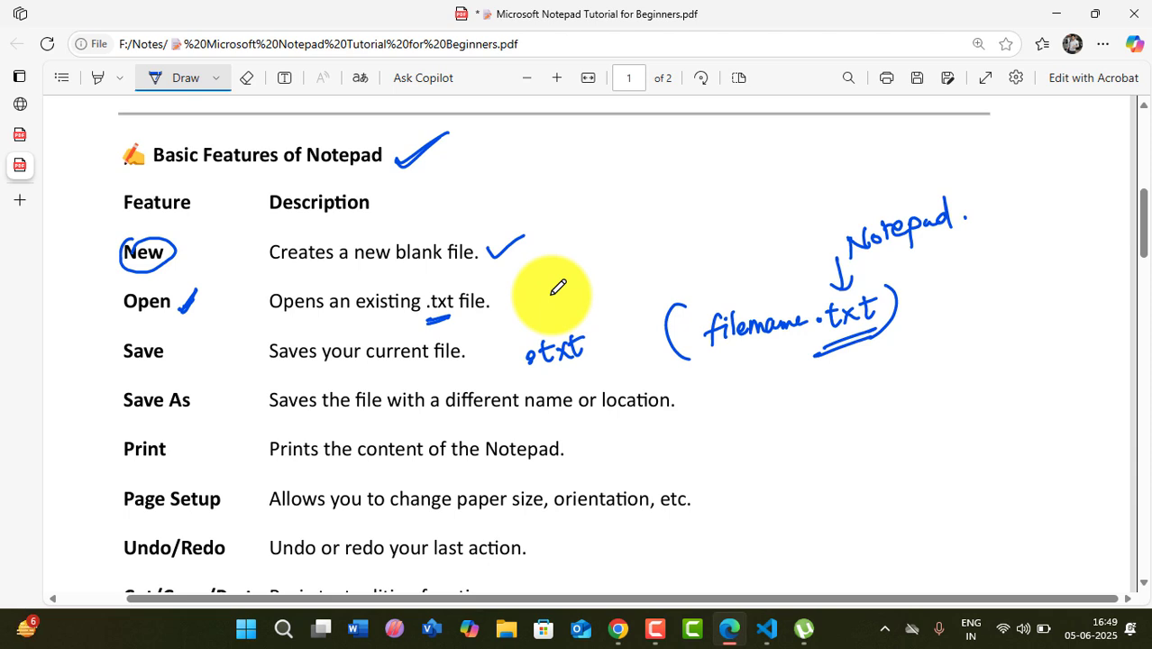
{"action": "scroll", "coordinate": [612, 352], "scroll_direction": "down", "scroll_amount": 2}
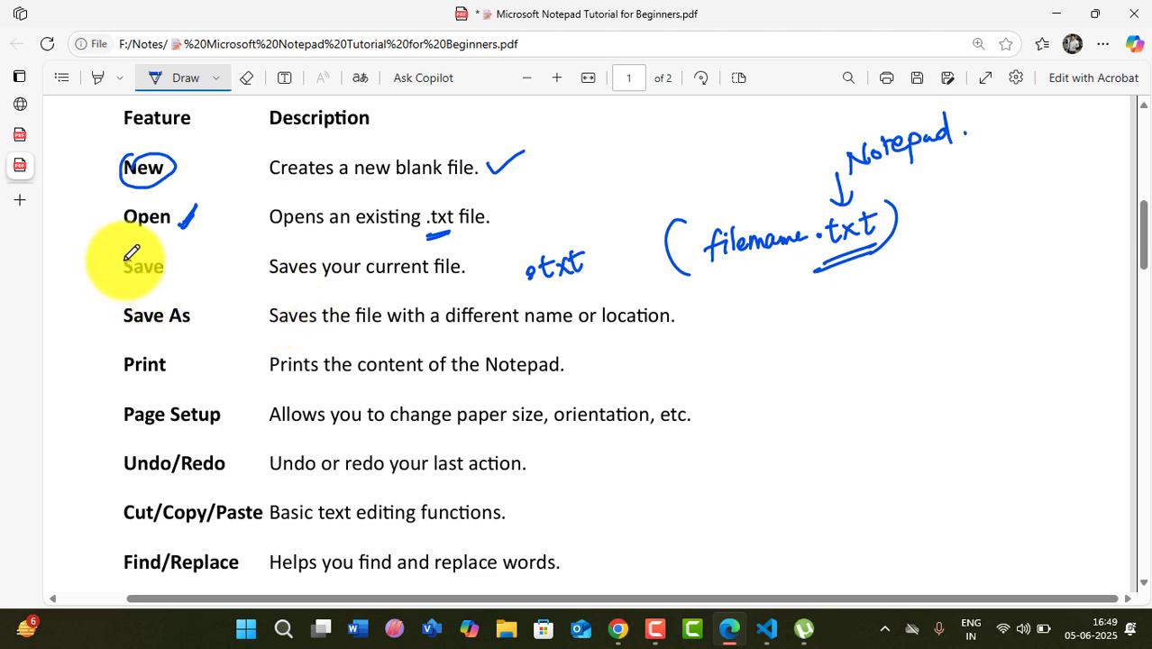
{"action": "mouse_move", "coordinate": [114, 262]}
{"action": "left_mouse_down"}
{"action": "mouse_move", "coordinate": [122, 269]}
{"action": "mouse_move", "coordinate": [137, 255]}
{"action": "left_mouse_up"}
{"action": "left_click_drag", "start_coordinate": [112, 308], "coordinate": [138, 302]}
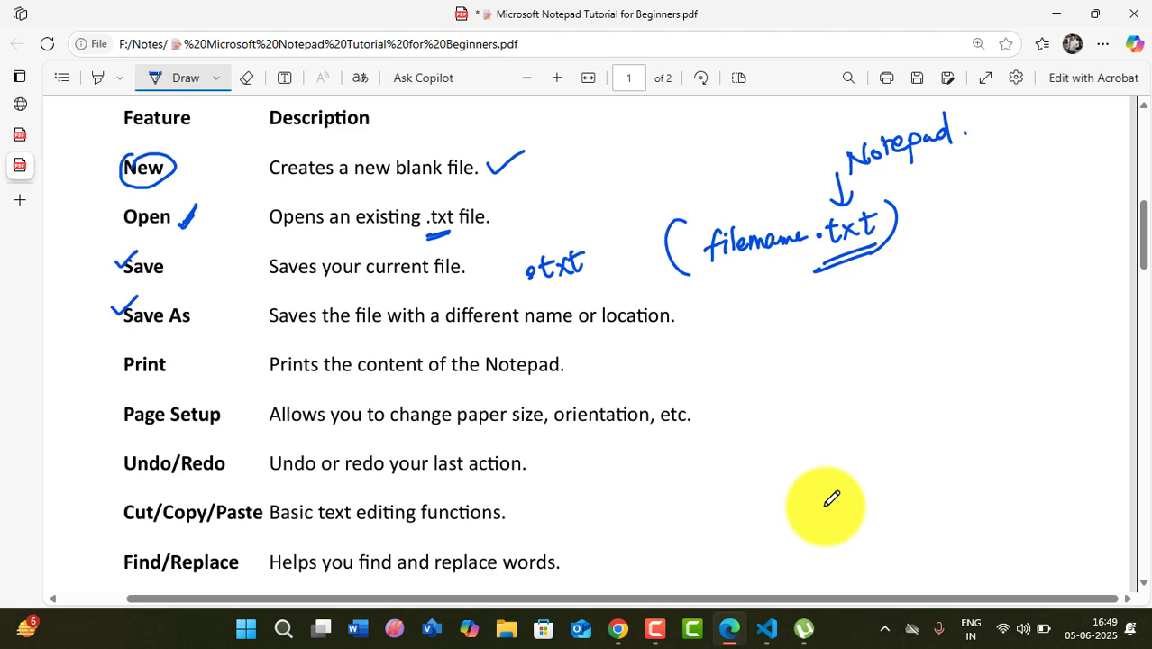
- Relaunch Notepad with Win+R and close the ansh.txt tab
{"action": "key", "text": "super+r"}
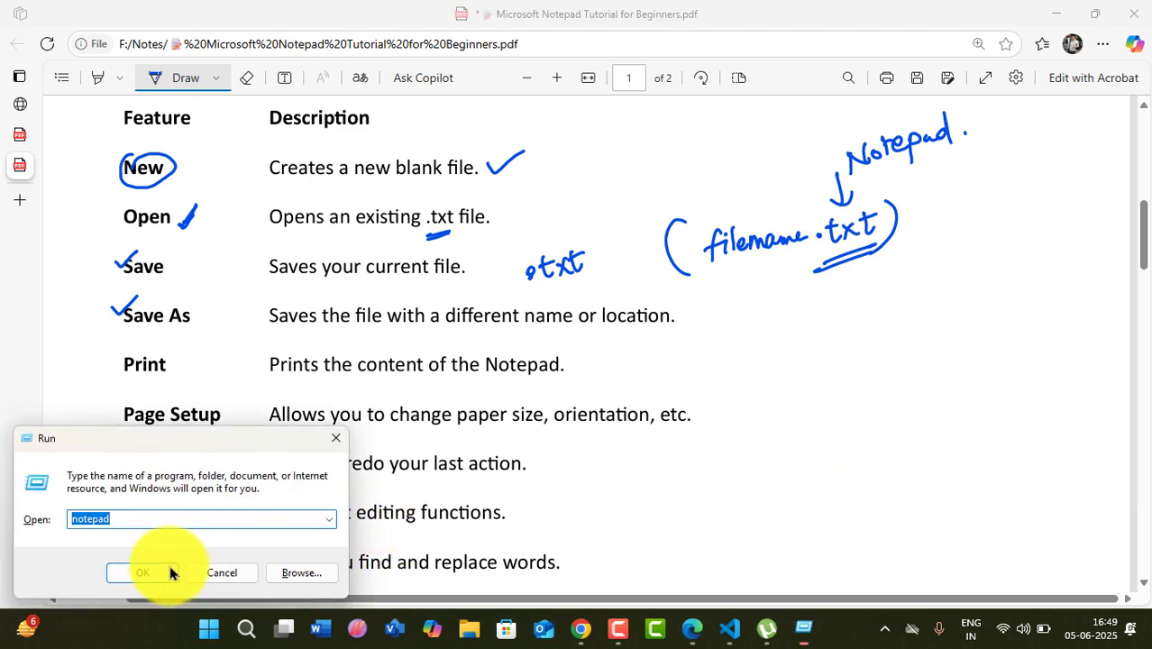
{"action": "left_click", "coordinate": [149, 568]}
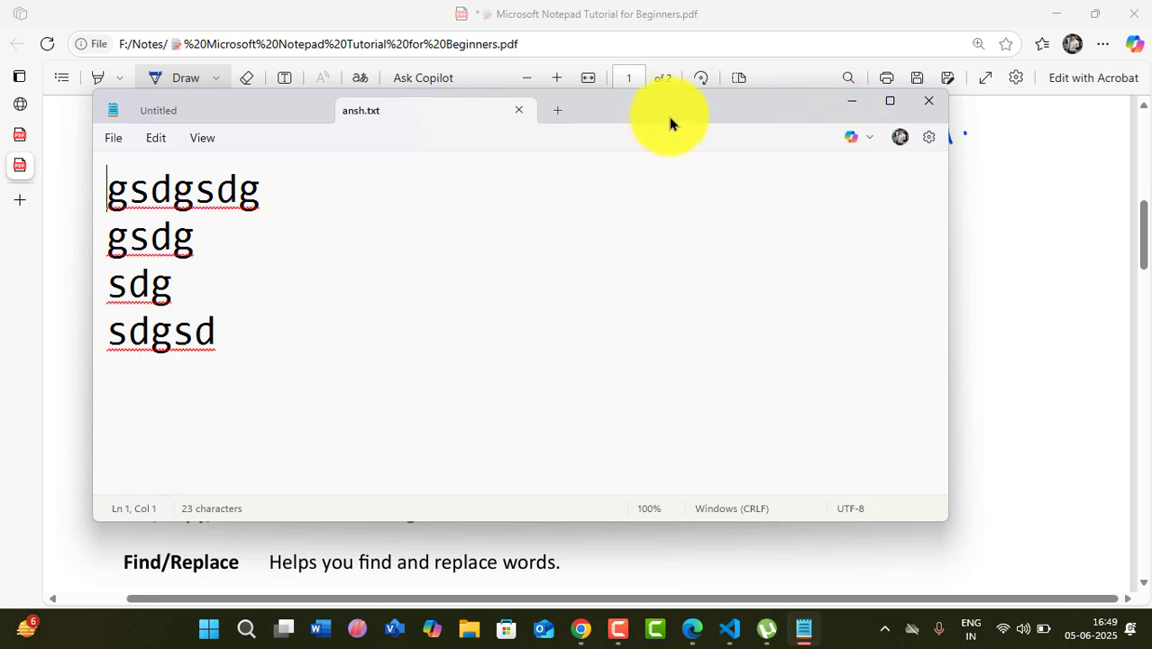
{"action": "left_click", "coordinate": [519, 111]}
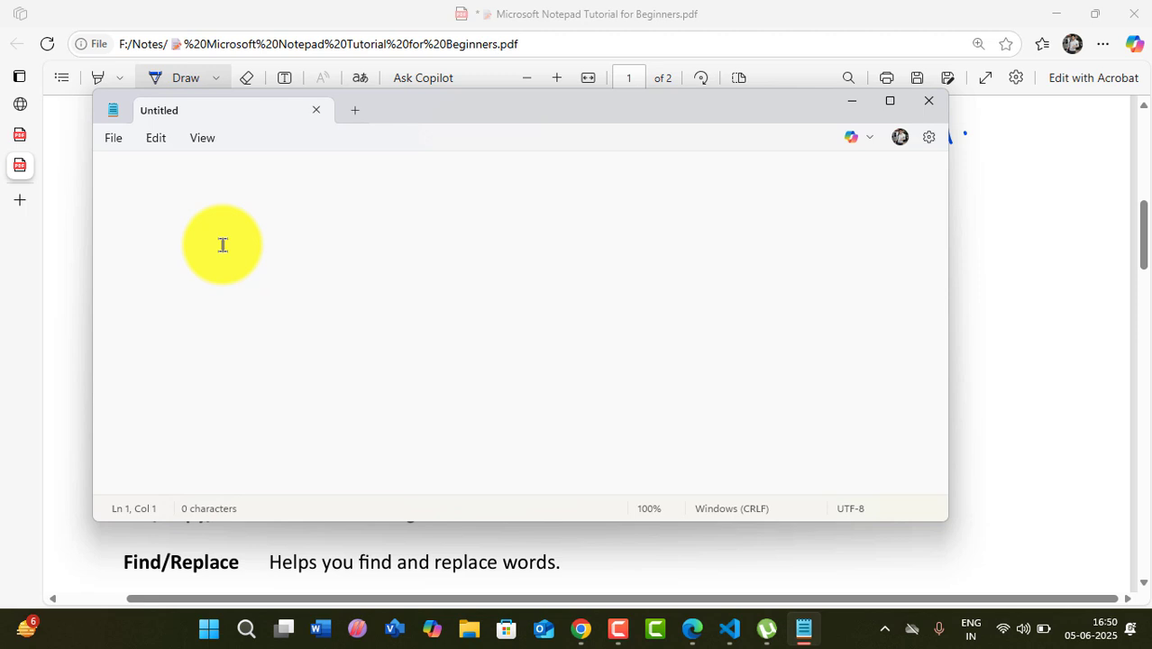
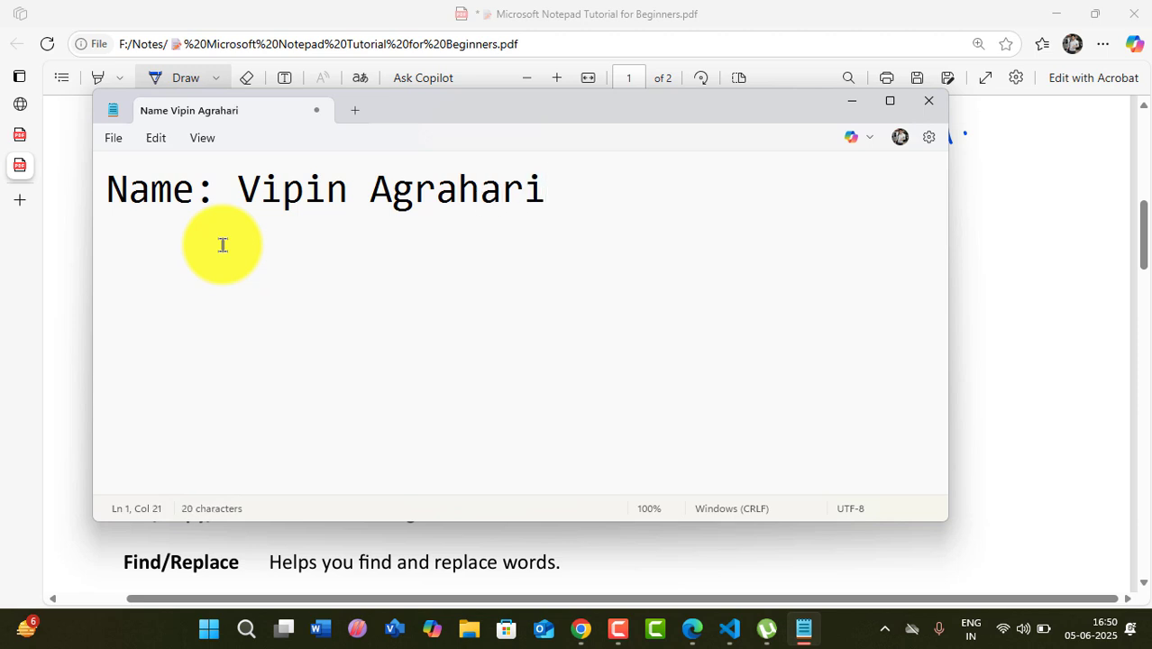
- Type 'Name: ' with the person's full name, then 'Father-Name: ' with the father's name below
{"action": "key", "text": "Return"}
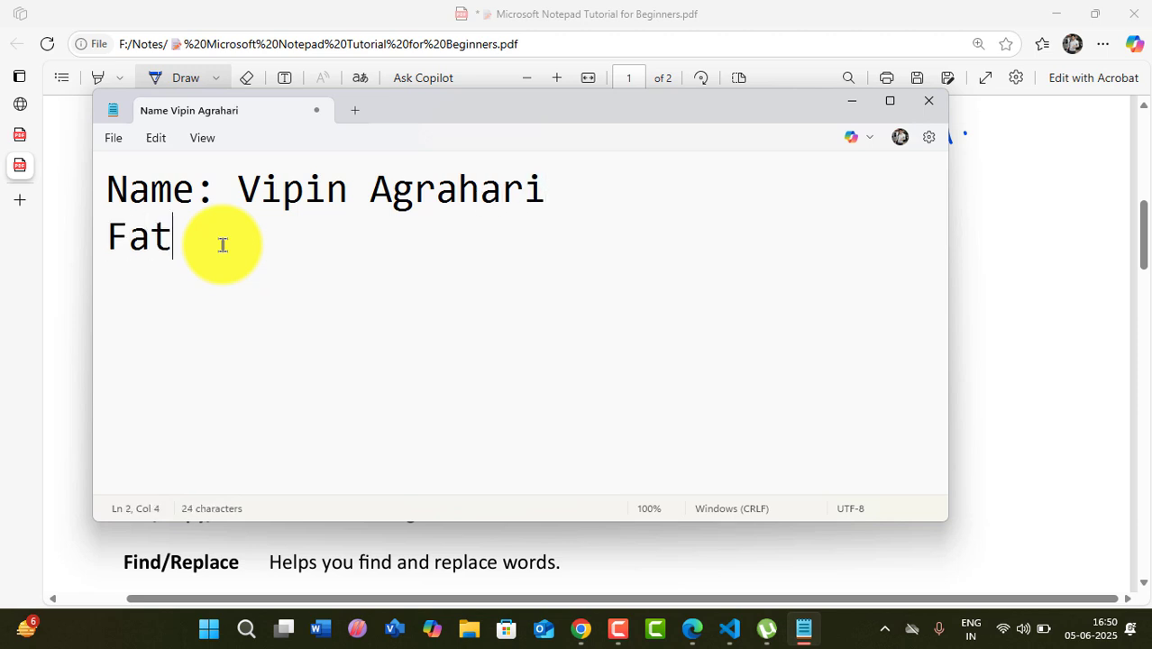
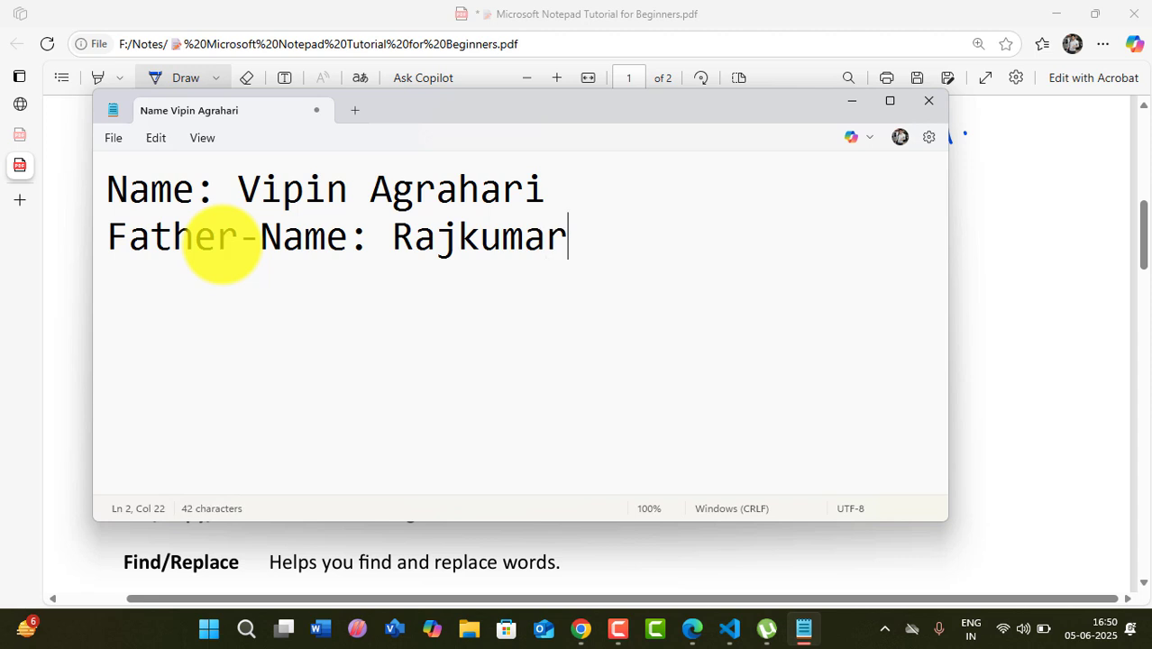
- Maximize Notepad, then open and cancel the save dialog twice
{"action": "left_click", "coordinate": [891, 101]}
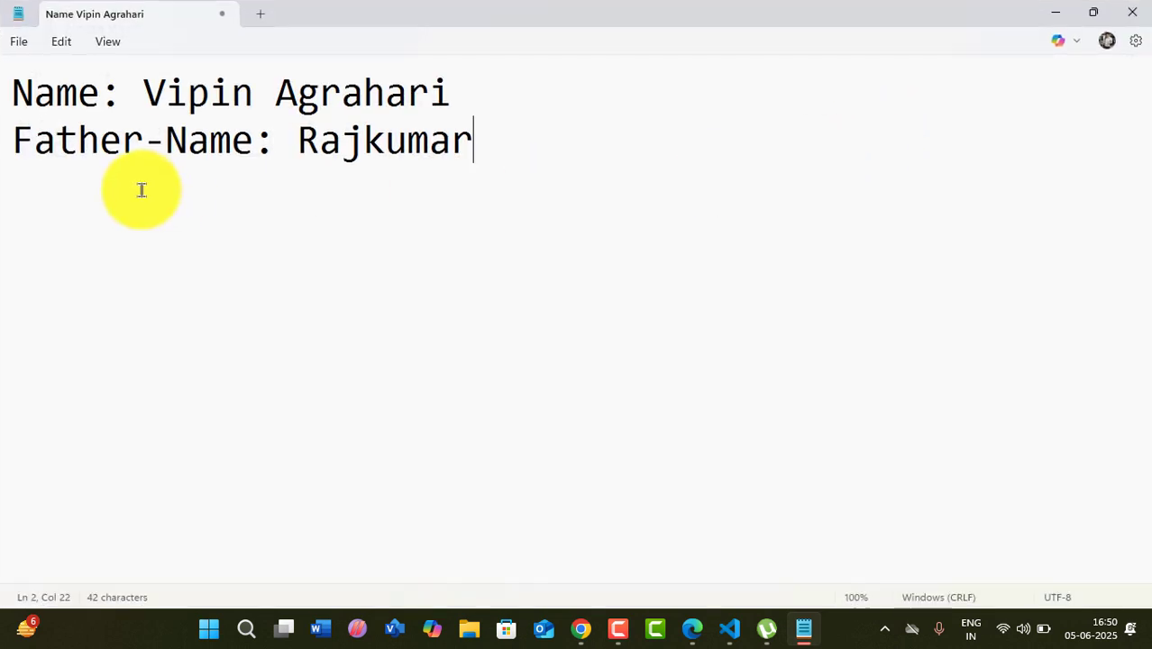
{"action": "left_click", "coordinate": [23, 47]}
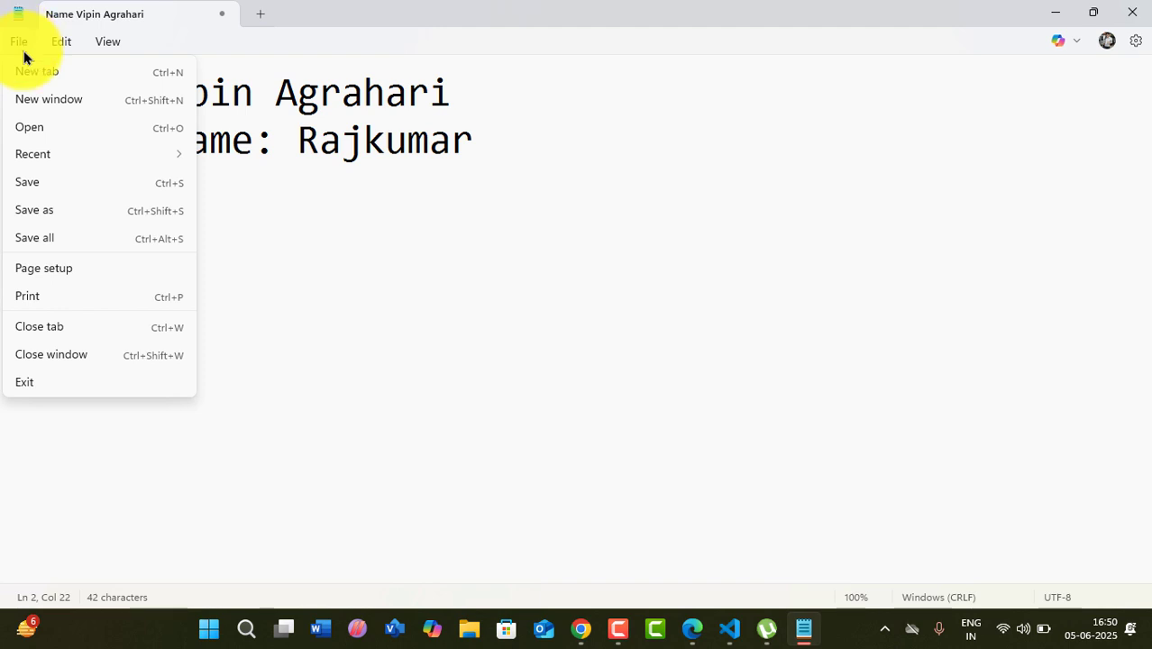
{"action": "left_click", "coordinate": [36, 182]}
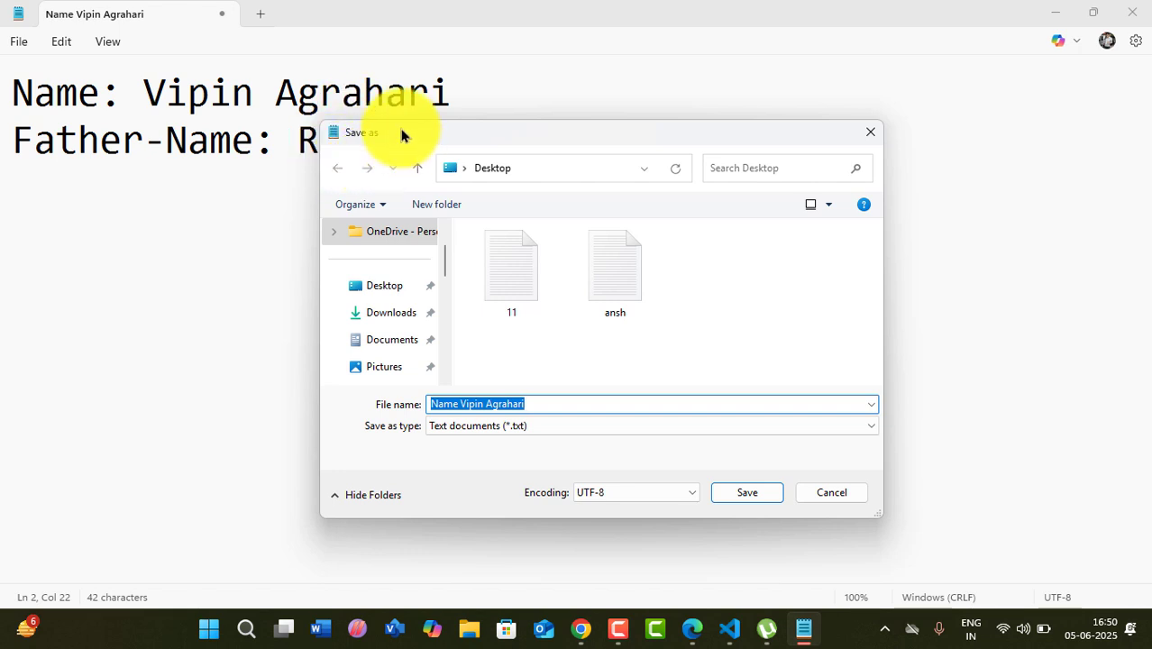
{"action": "left_click", "coordinate": [870, 132]}
{"action": "left_click", "coordinate": [19, 42]}
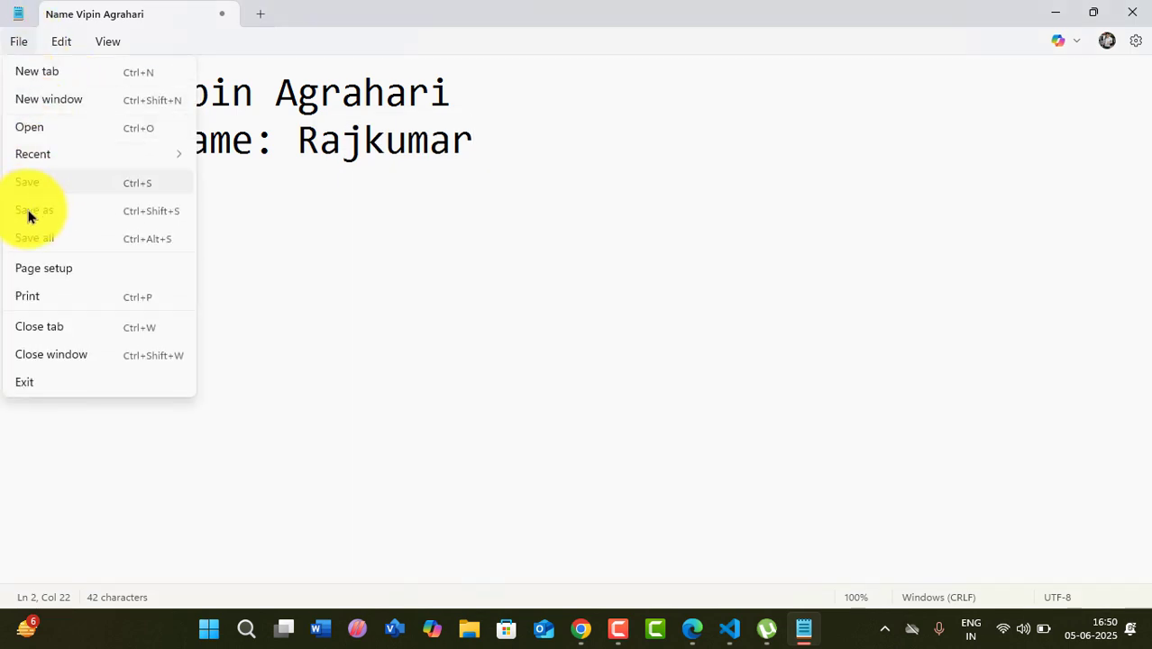
{"action": "left_click", "coordinate": [338, 297]}
{"action": "key", "text": "ctrl+s"}
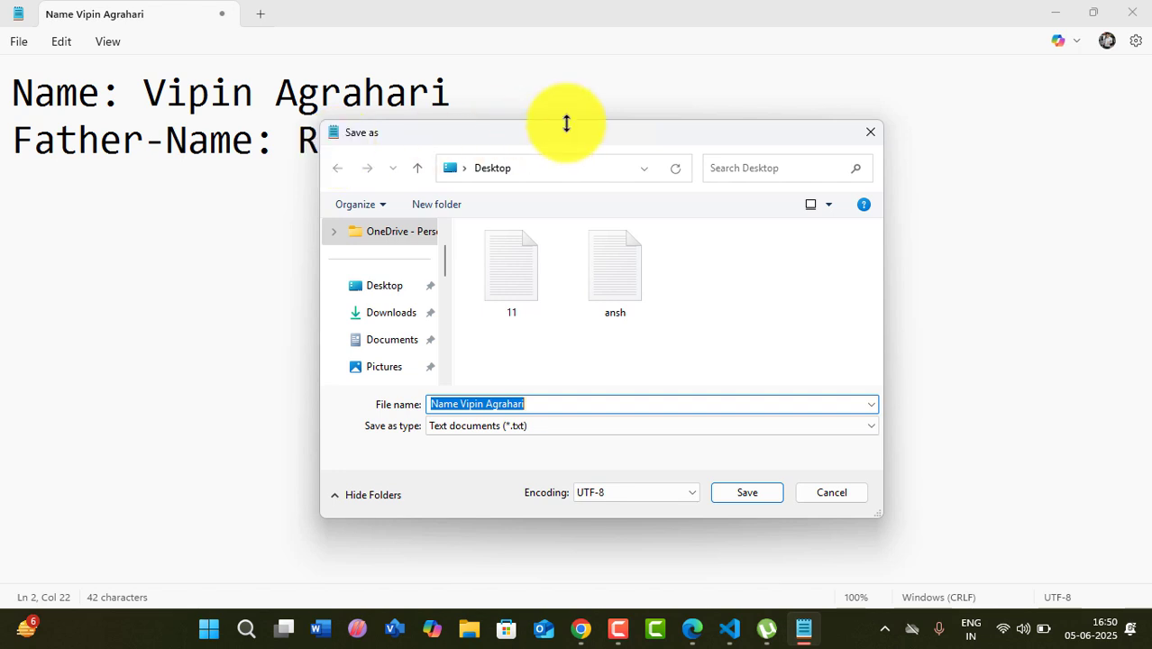
{"action": "left_click", "coordinate": [871, 137]}
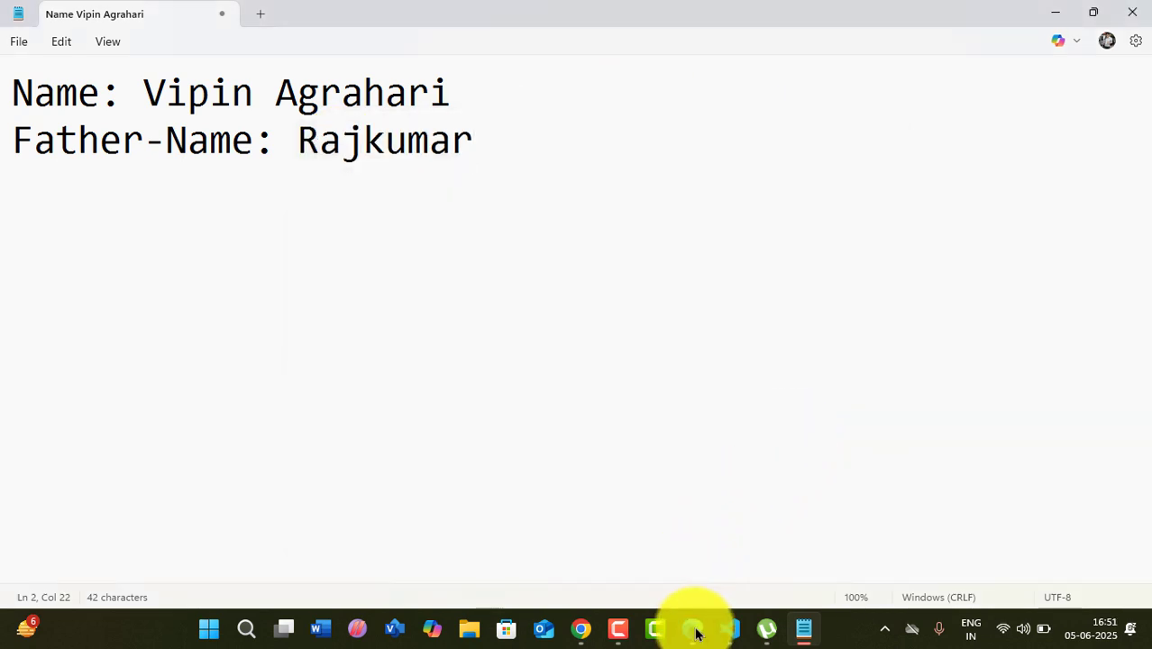
- Save as to the Desktop, deleting the leading 'Name' from the suggested file name
{"action": "mouse_move", "coordinate": [694, 630]}
{"action": "left_click", "coordinate": [14, 43]}
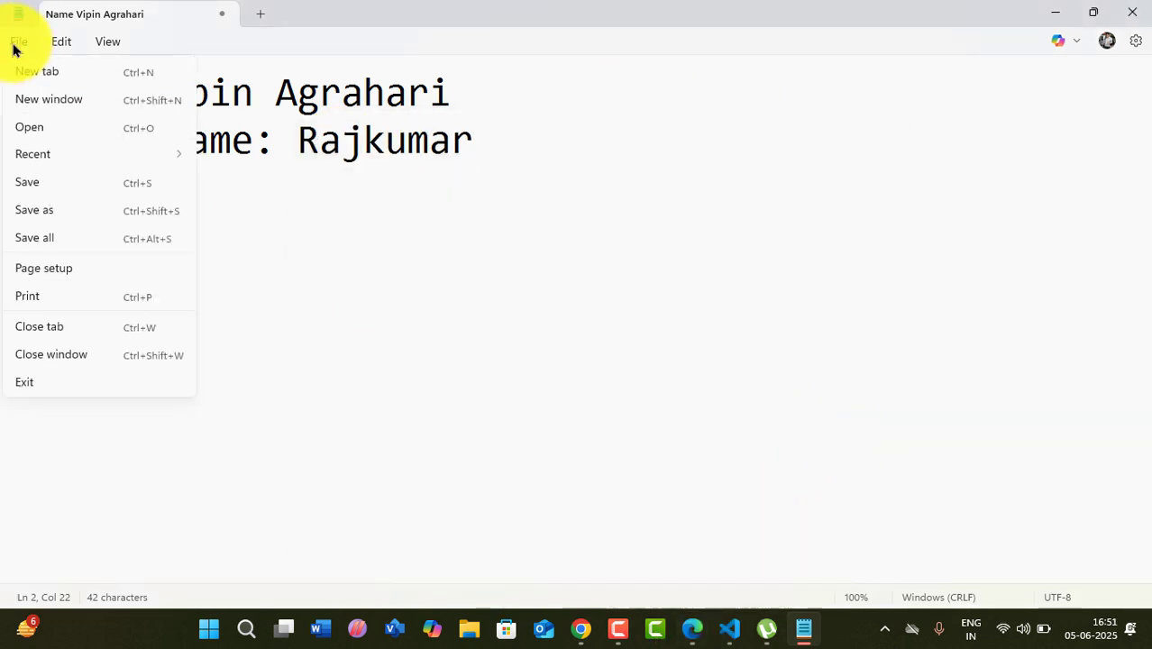
{"action": "left_click", "coordinate": [41, 203]}
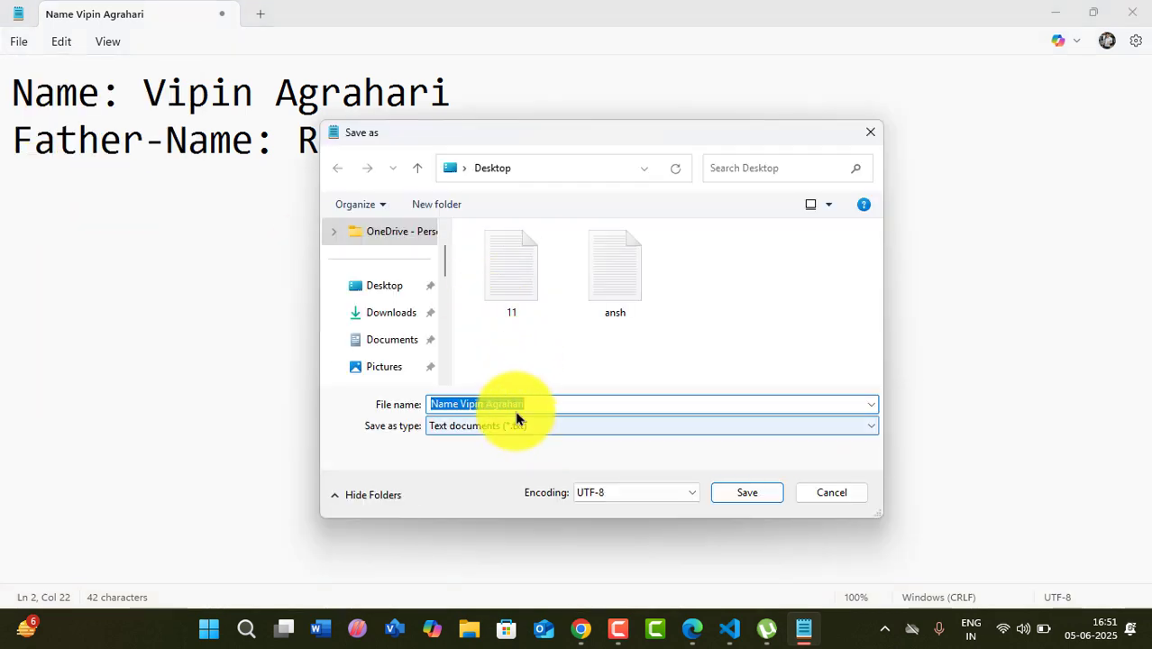
{"action": "left_click", "coordinate": [459, 406]}
{"action": "left_click_drag", "start_coordinate": [459, 406], "coordinate": [331, 399]}
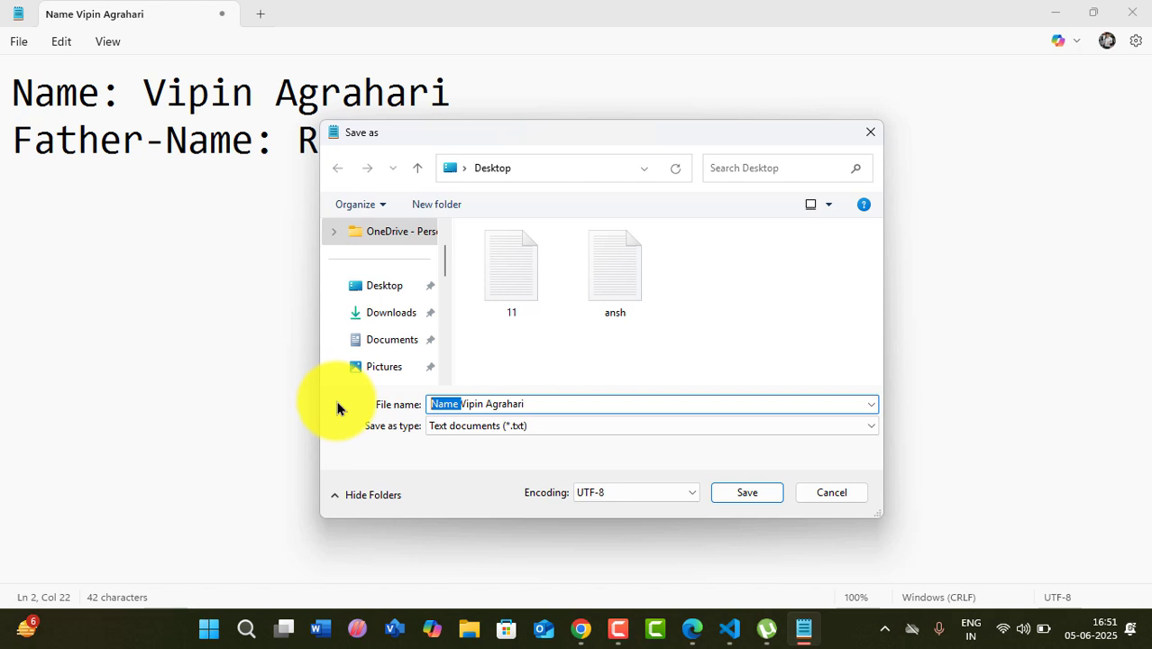
{"action": "key", "text": "BackSpace"}
{"action": "left_click", "coordinate": [750, 487]}
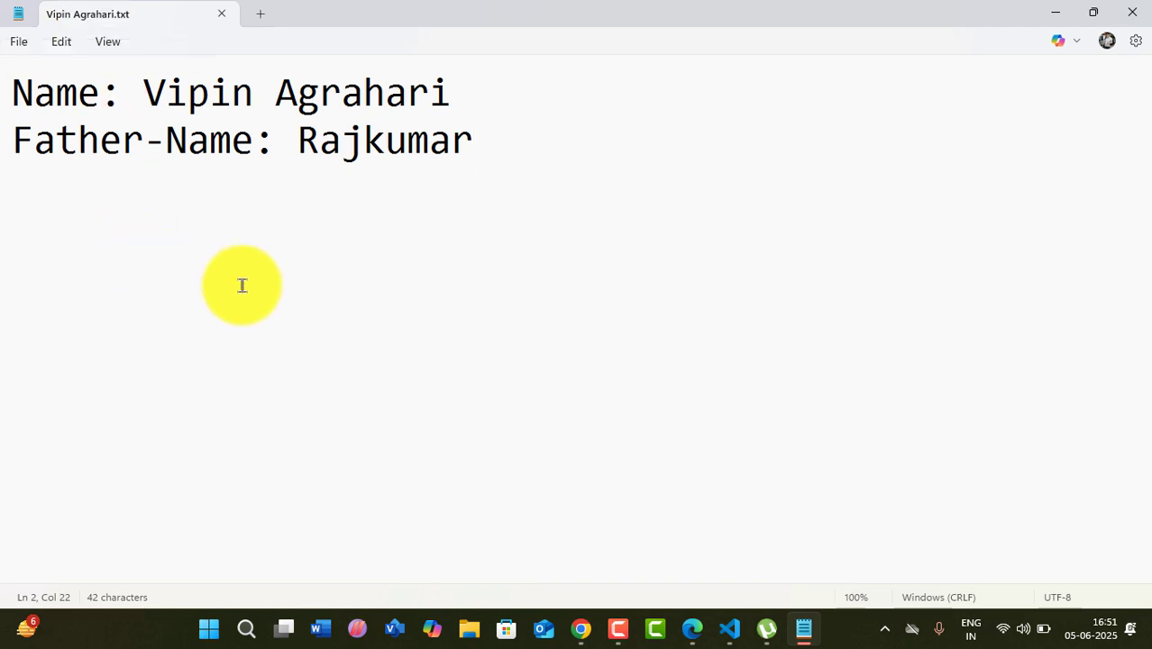
- Add a third line reading 'Date -5/6/2025' and save the file
{"action": "key", "text": "Return"}
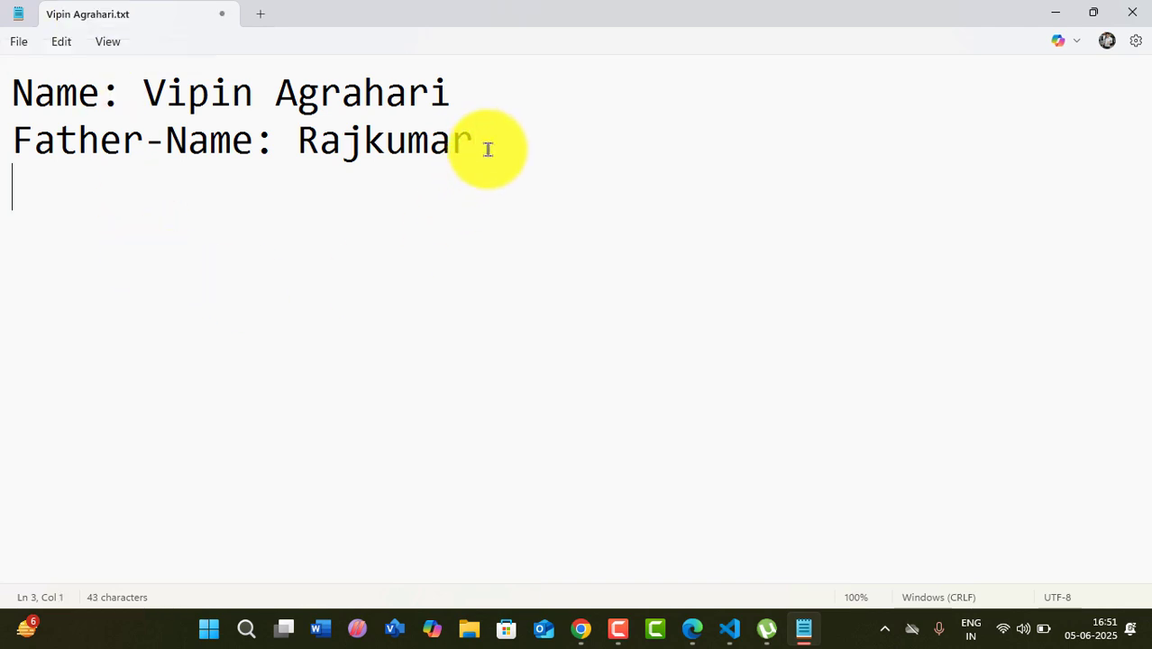
{"action": "type", "text": "Date"}
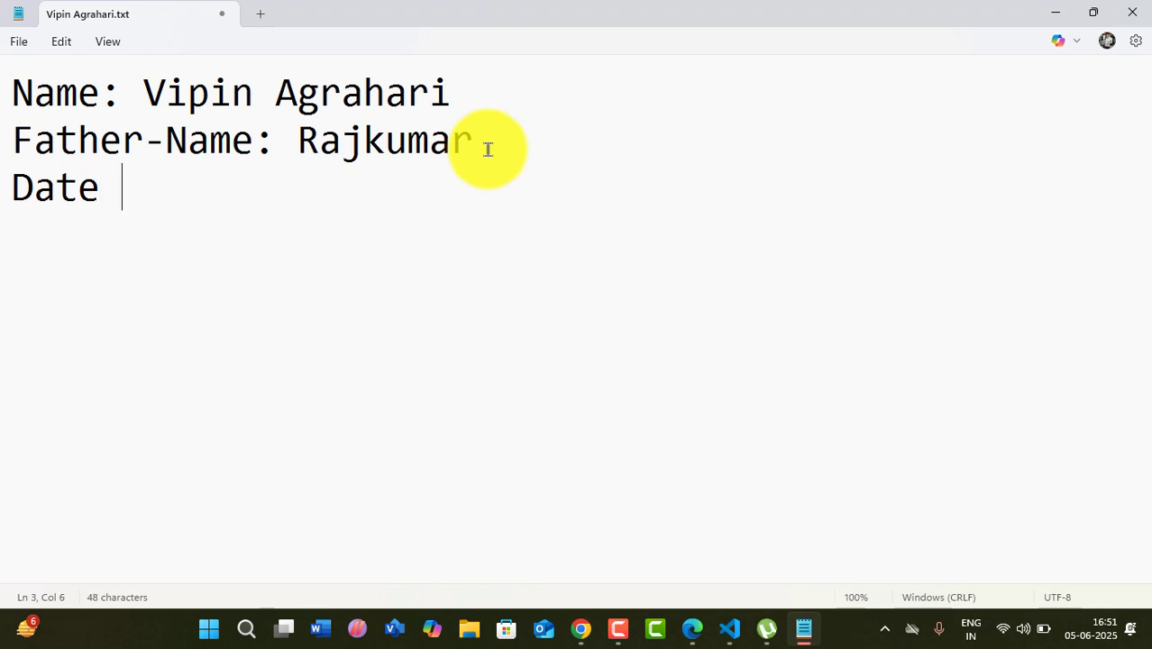
{"action": "type", "text": " -5/6/20"}
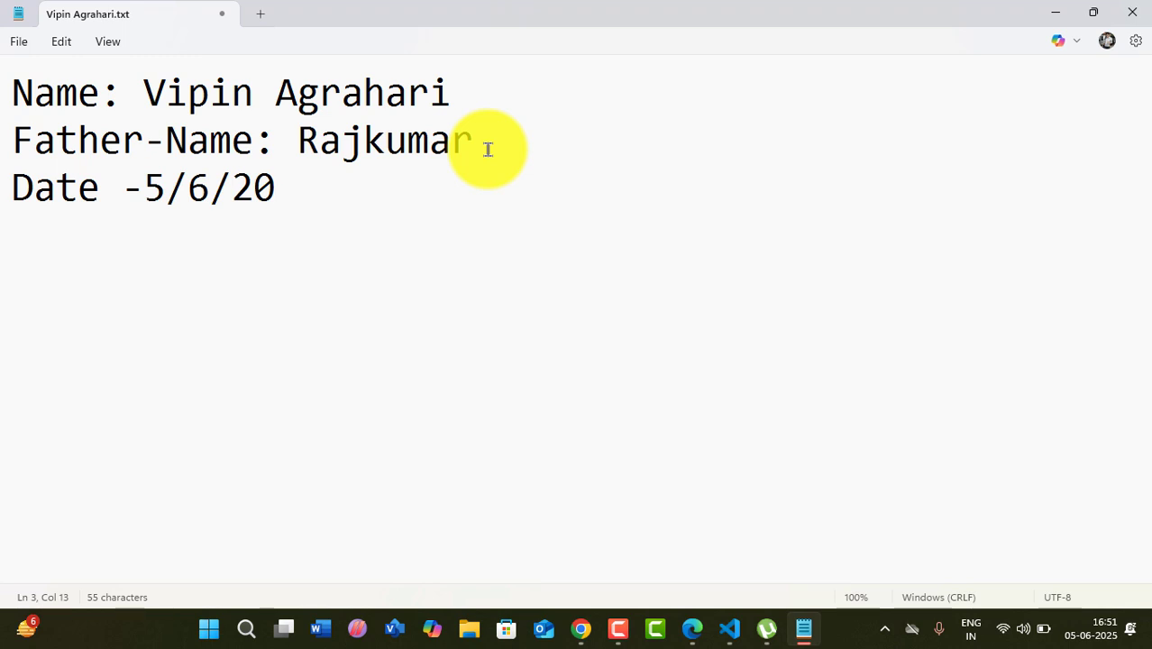
{"action": "type", "text": "25"}
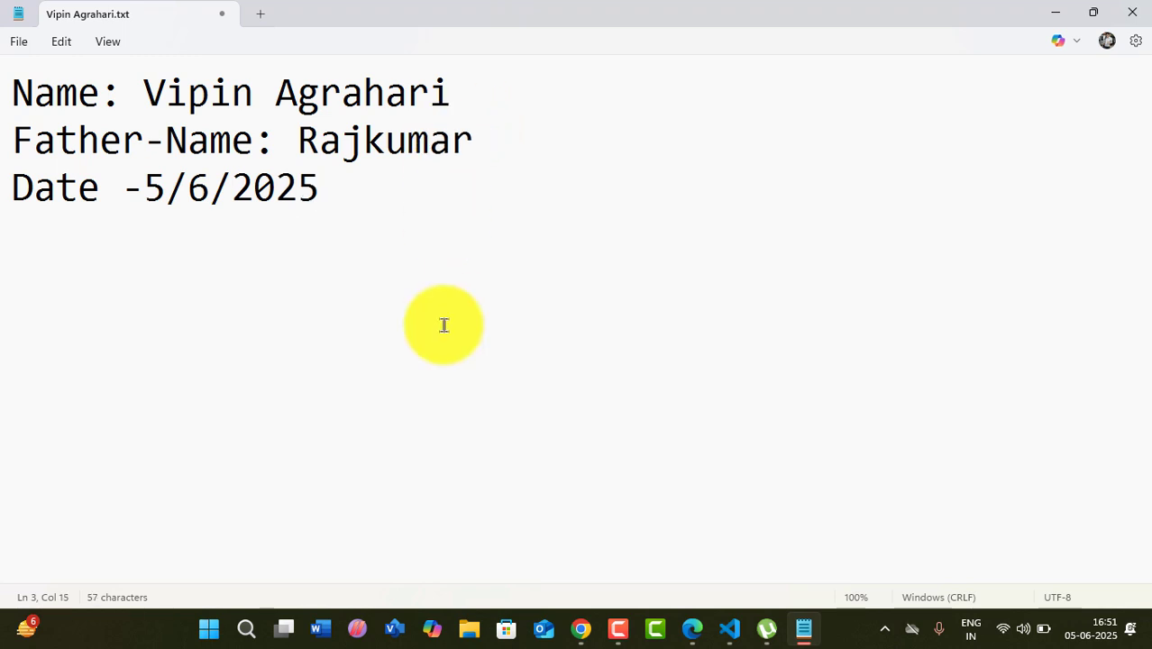
{"action": "left_click", "coordinate": [23, 44]}
{"action": "left_click", "coordinate": [27, 182]}
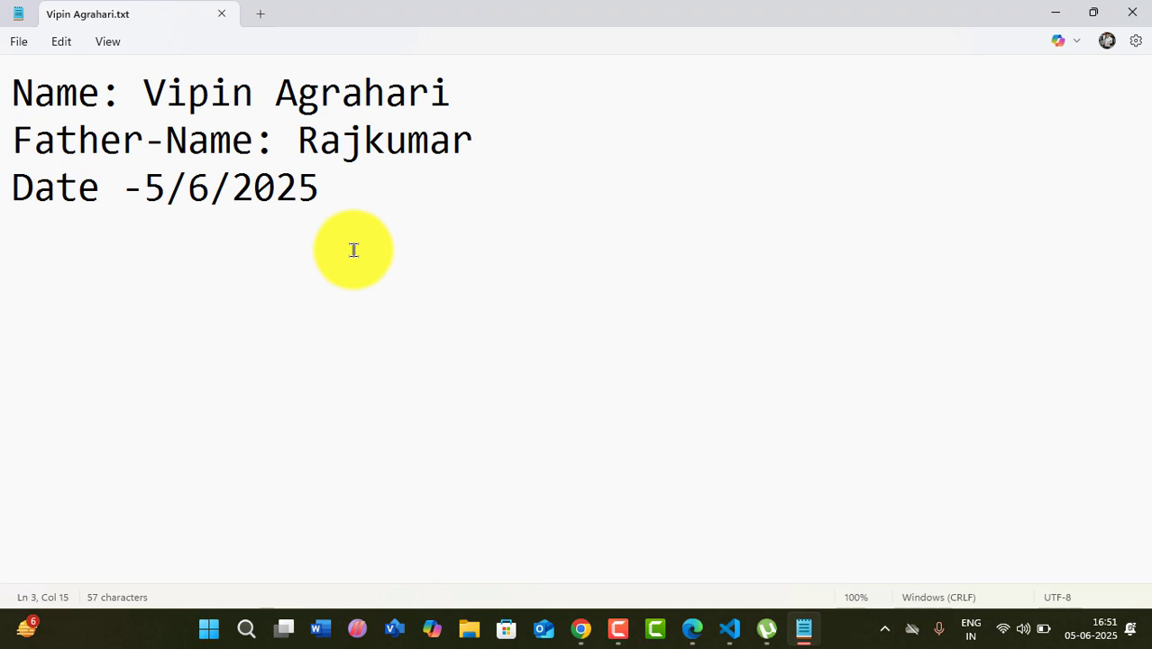
- Try Save as with the suggested file name, declining to replace the existing file
{"action": "left_click", "coordinate": [14, 41]}
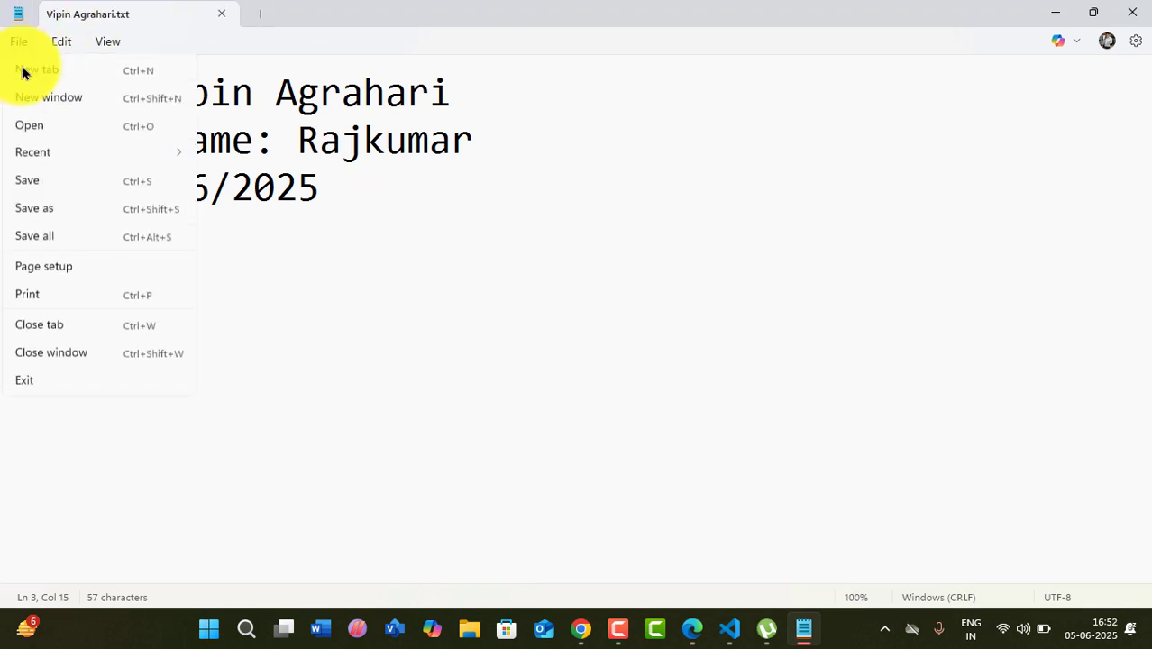
{"action": "left_click", "coordinate": [49, 185]}
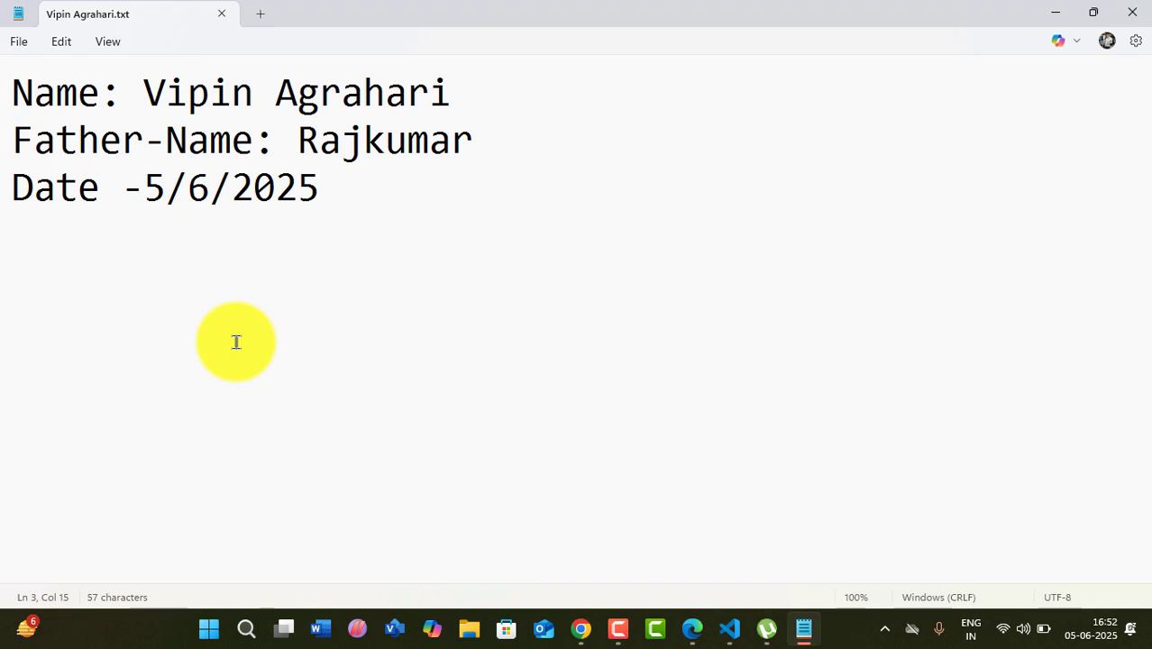
{"action": "left_click", "coordinate": [18, 40]}
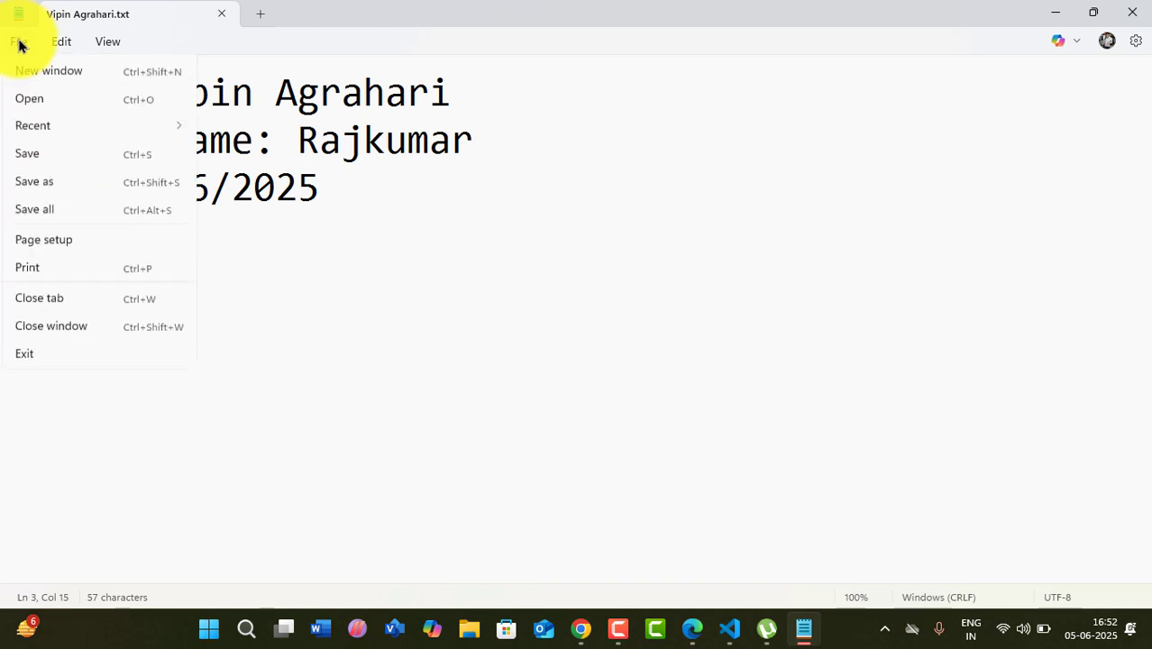
{"action": "left_click", "coordinate": [35, 211]}
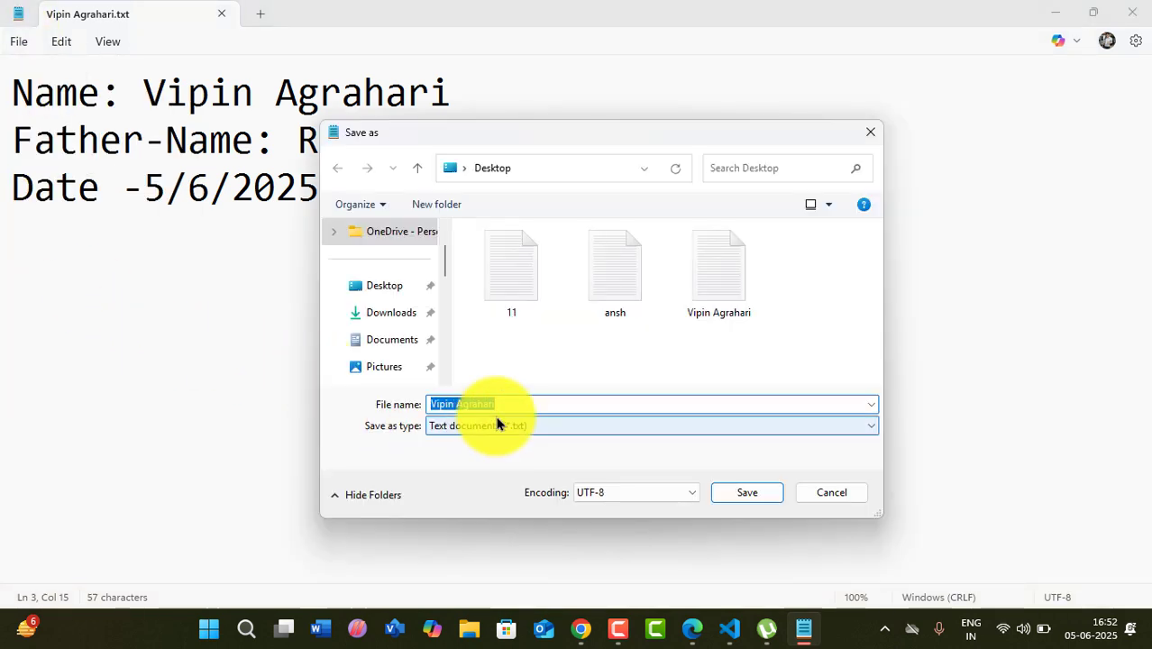
{"action": "left_click", "coordinate": [748, 492]}
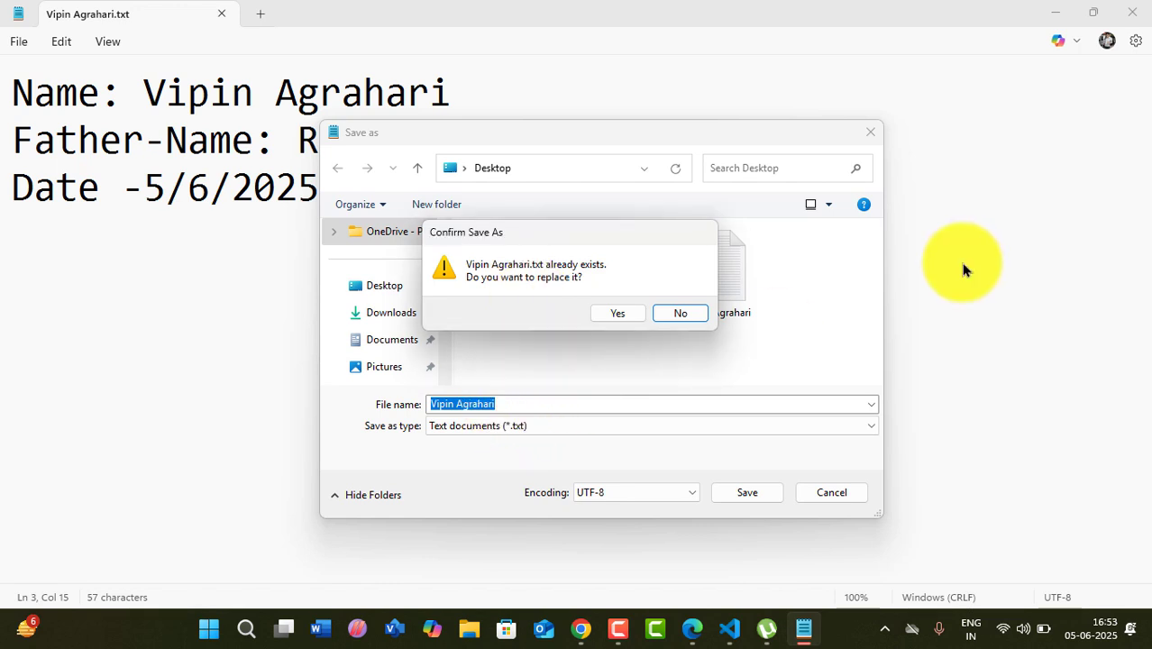
{"action": "left_click", "coordinate": [687, 313]}
- Append '1' to the file name and save the copy
{"action": "left_click", "coordinate": [512, 403]}
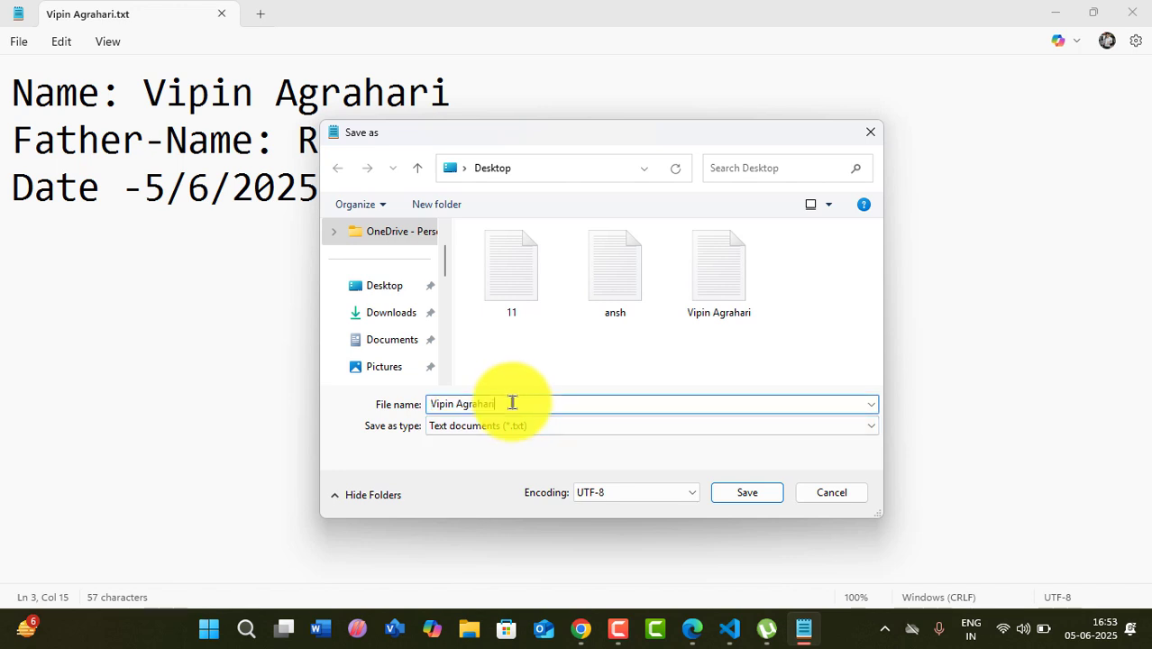
{"action": "type", "text": "1"}
{"action": "left_click", "coordinate": [744, 494]}
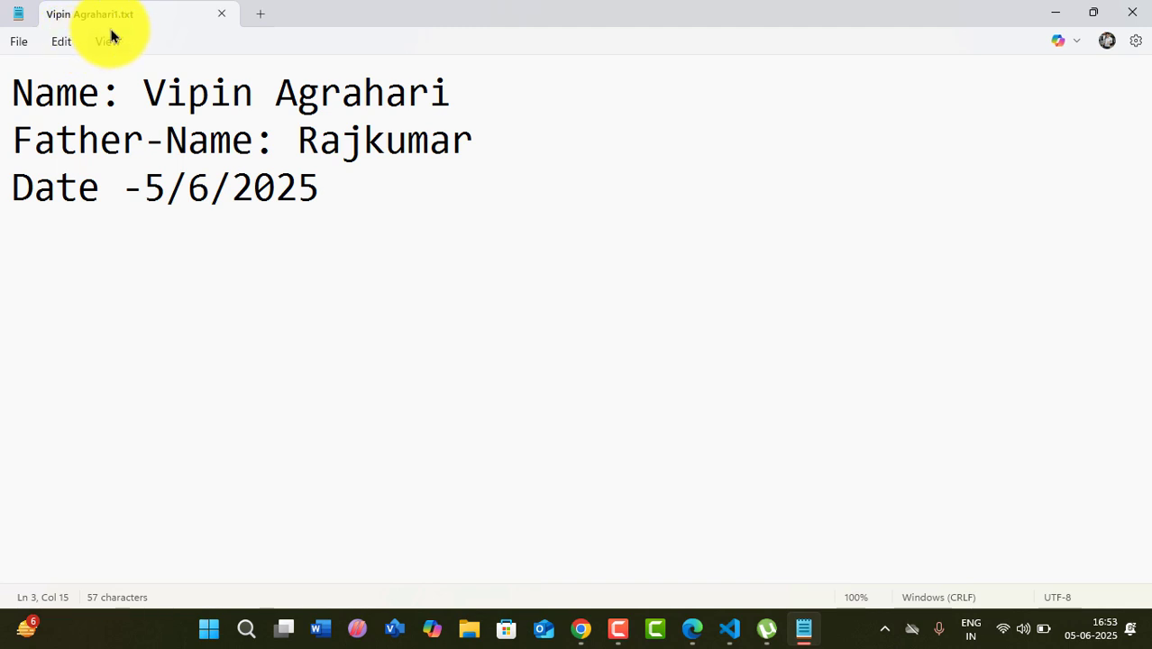
- Add a blank line and the test text 'gdgsg' below the date, then save the copy
{"action": "left_click", "coordinate": [352, 209]}
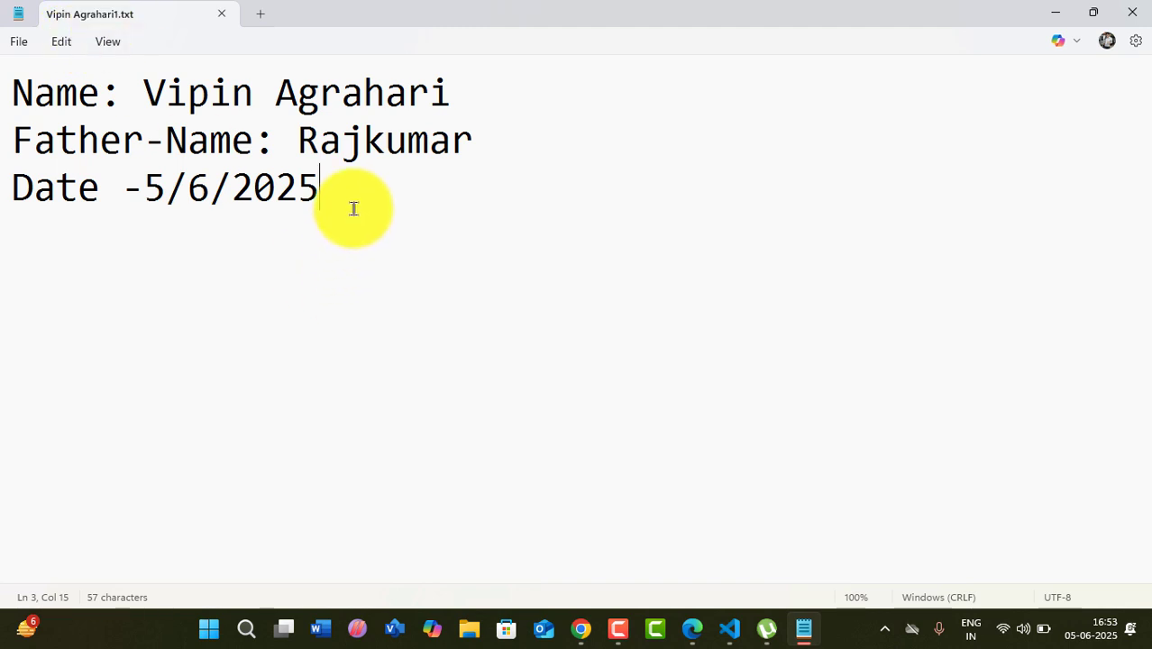
{"action": "key", "text": "Return"}
{"action": "key", "text": "Return"}
{"action": "type", "text": "gdgsg"}
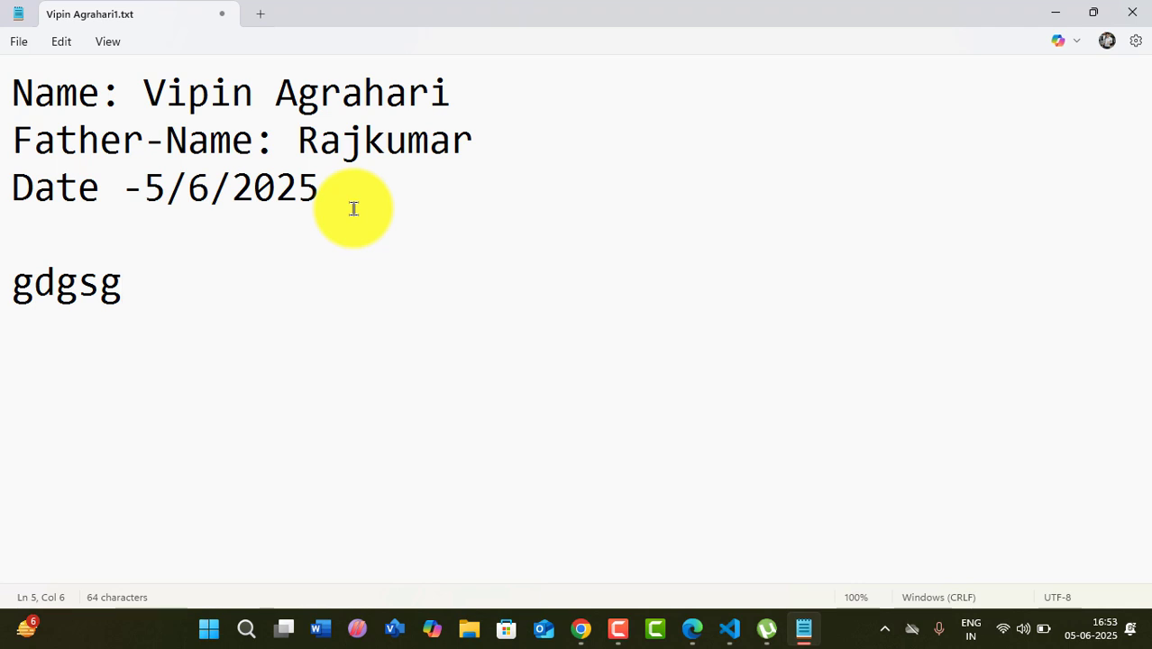
{"action": "key", "text": "ctrl+s"}
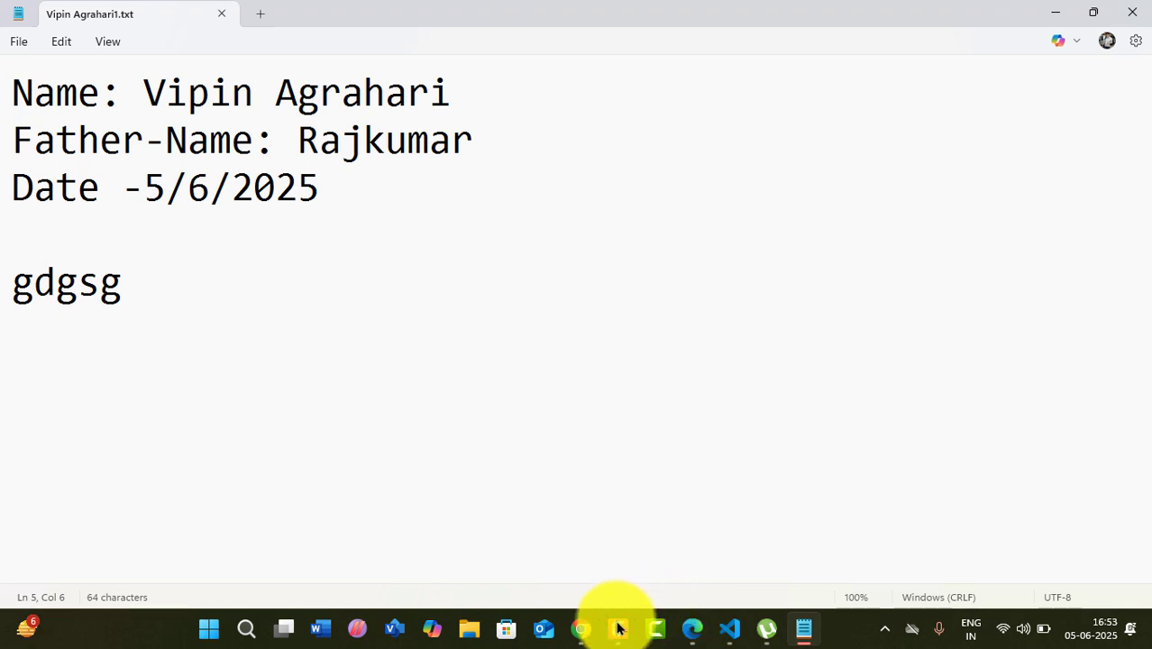
- In the tutorial PDF, ink-tick the Save row and underline the word 'location'
{"action": "left_click", "coordinate": [692, 629]}
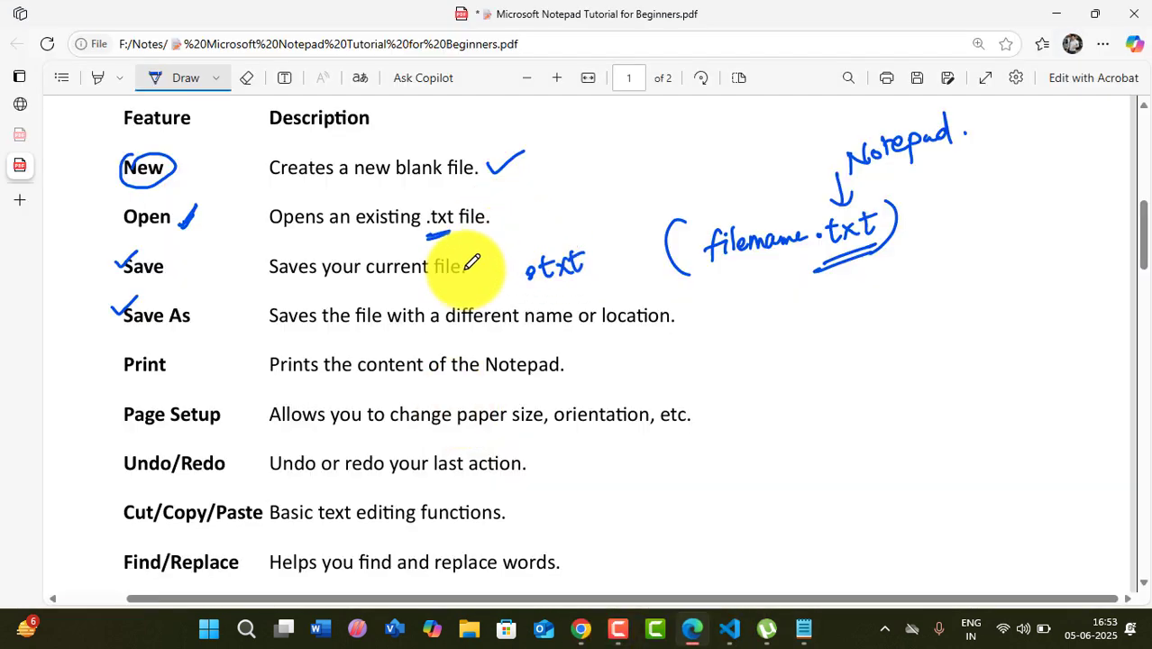
{"action": "left_click_drag", "start_coordinate": [466, 268], "coordinate": [505, 247]}
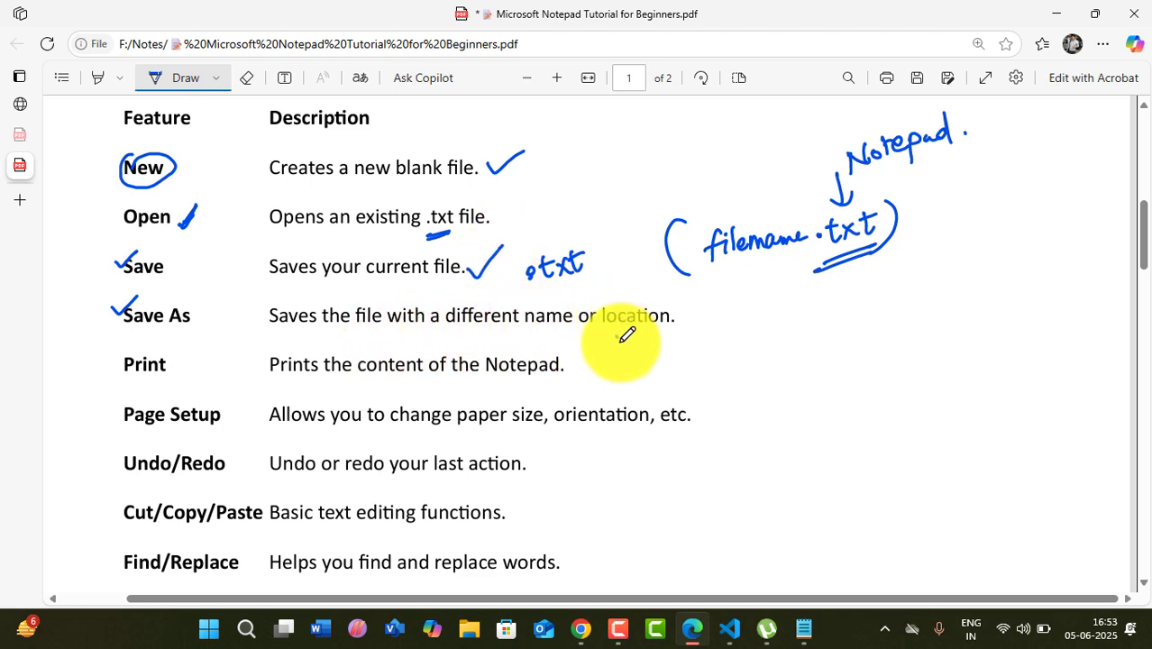
{"action": "left_click_drag", "start_coordinate": [617, 337], "coordinate": [668, 323]}
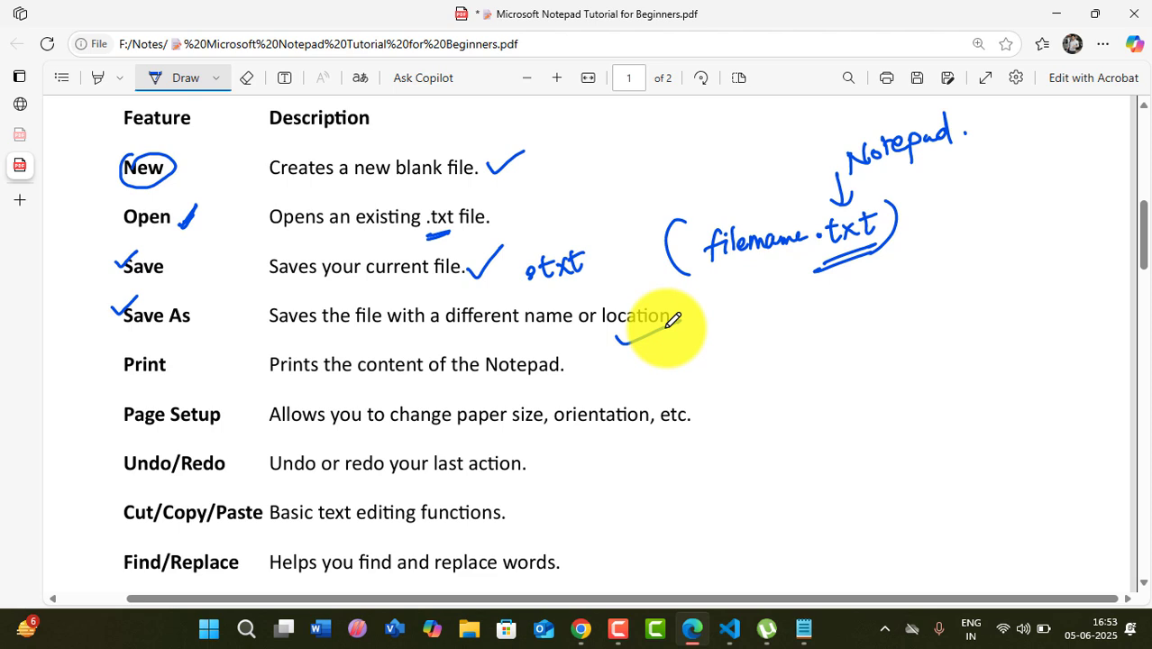
{"action": "left_click_drag", "start_coordinate": [673, 319], "coordinate": [680, 316]}
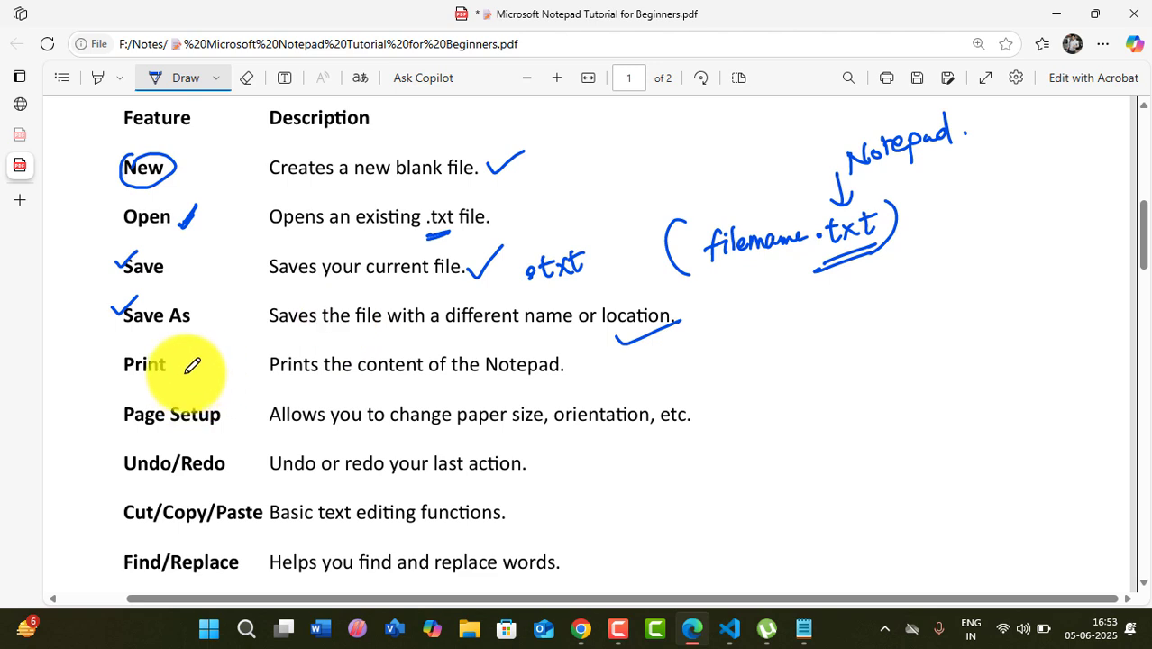
- Ink-tick the Print row, then bring Notepad forward with its File menu
{"action": "left_click_drag", "start_coordinate": [181, 371], "coordinate": [205, 361]}
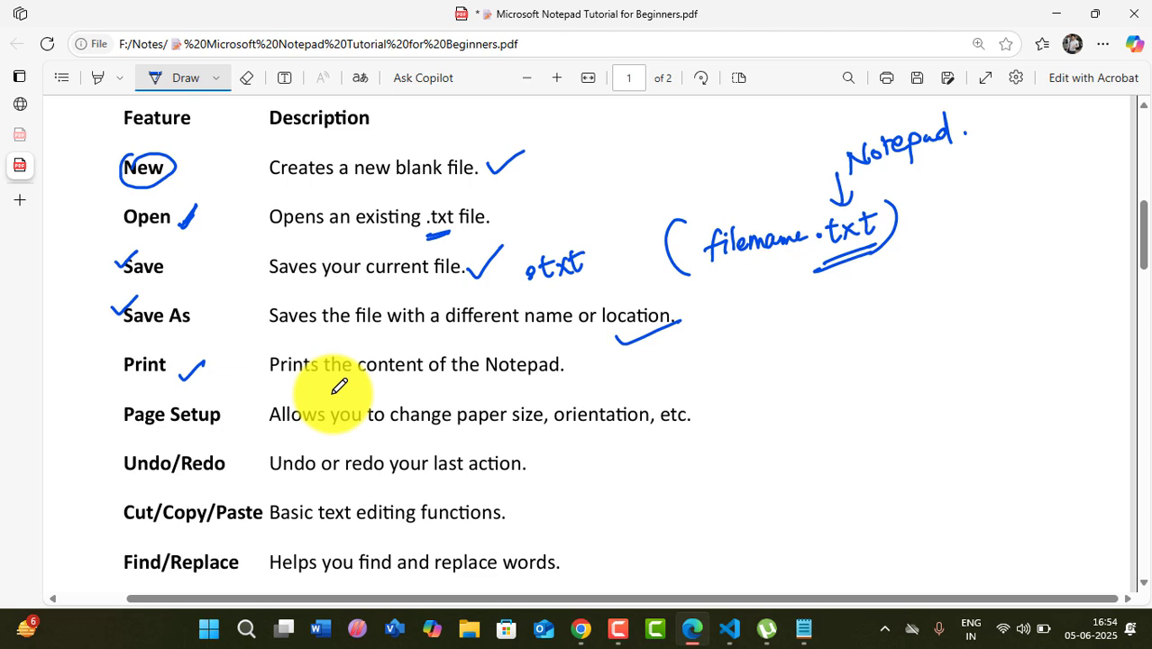
{"action": "left_click", "coordinate": [802, 628]}
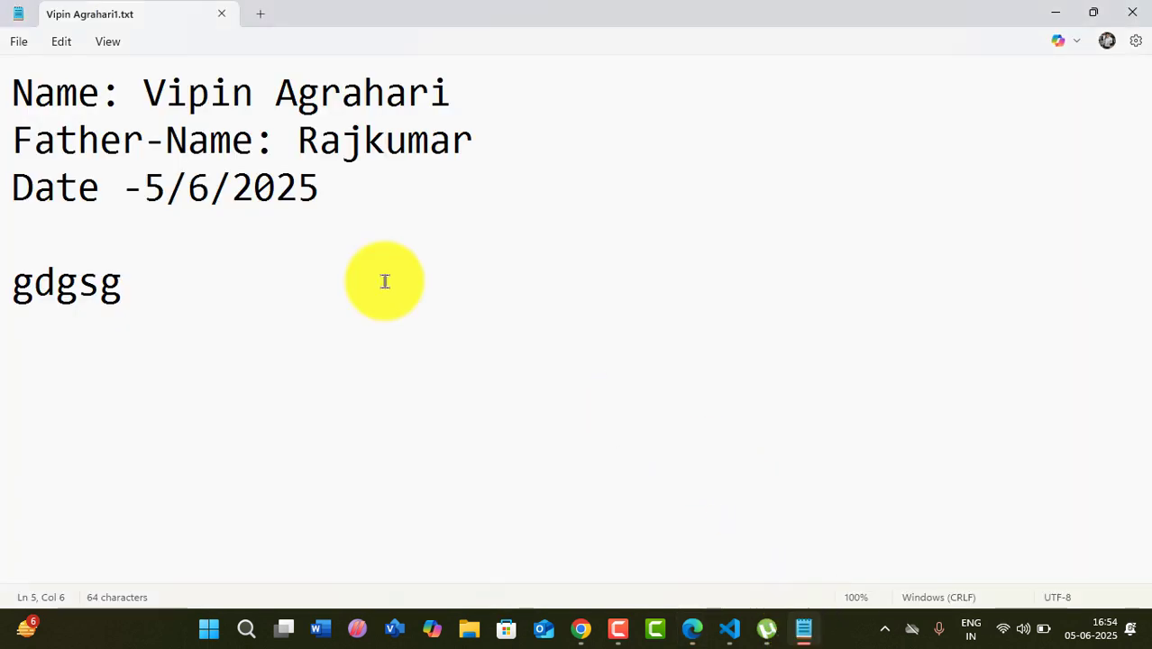
{"action": "left_click", "coordinate": [20, 42]}
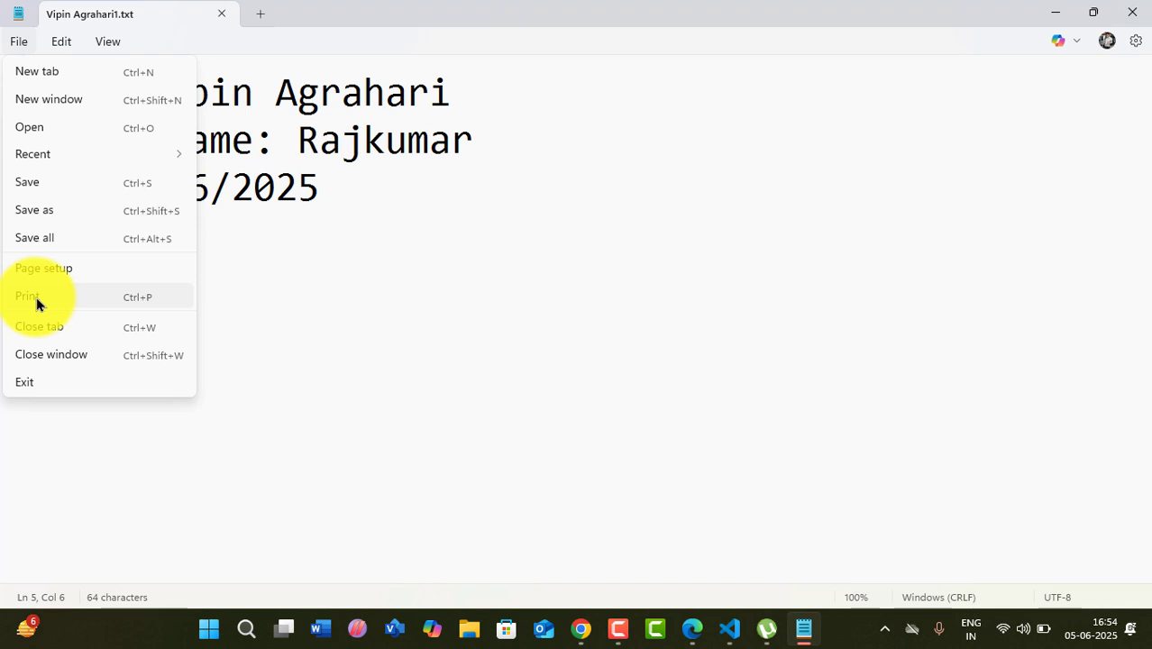
- Start printing the note, choose the EPSON L3250 Series printer and set Grayscale colour mode
{"action": "key", "text": "Escape"}
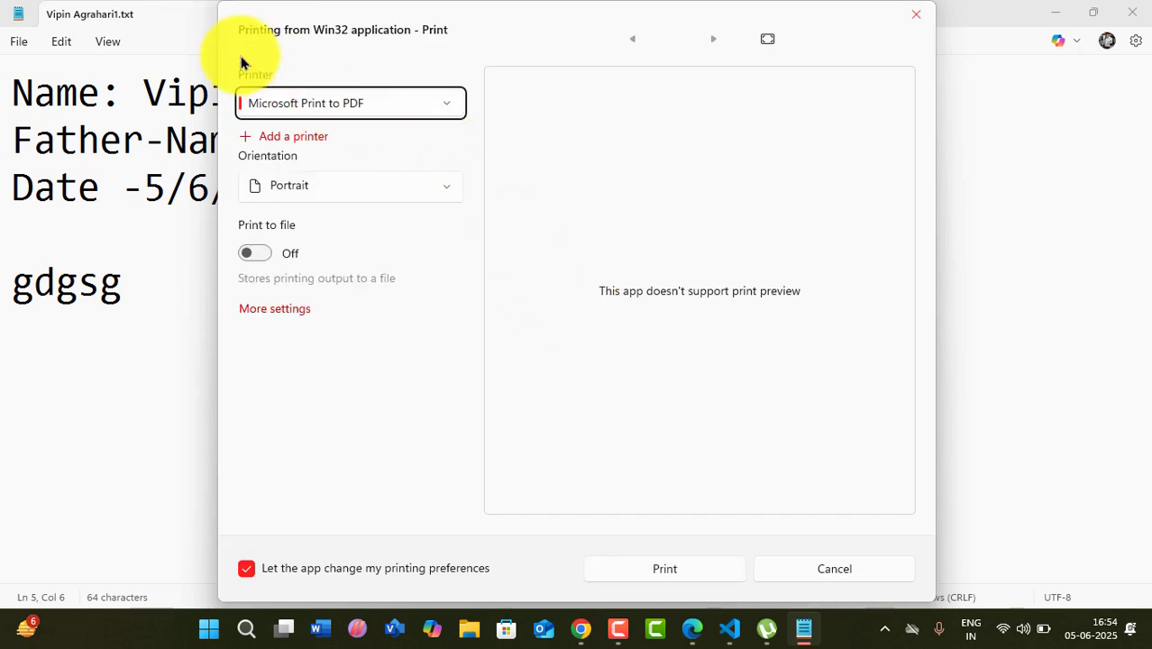
{"action": "left_click", "coordinate": [352, 103]}
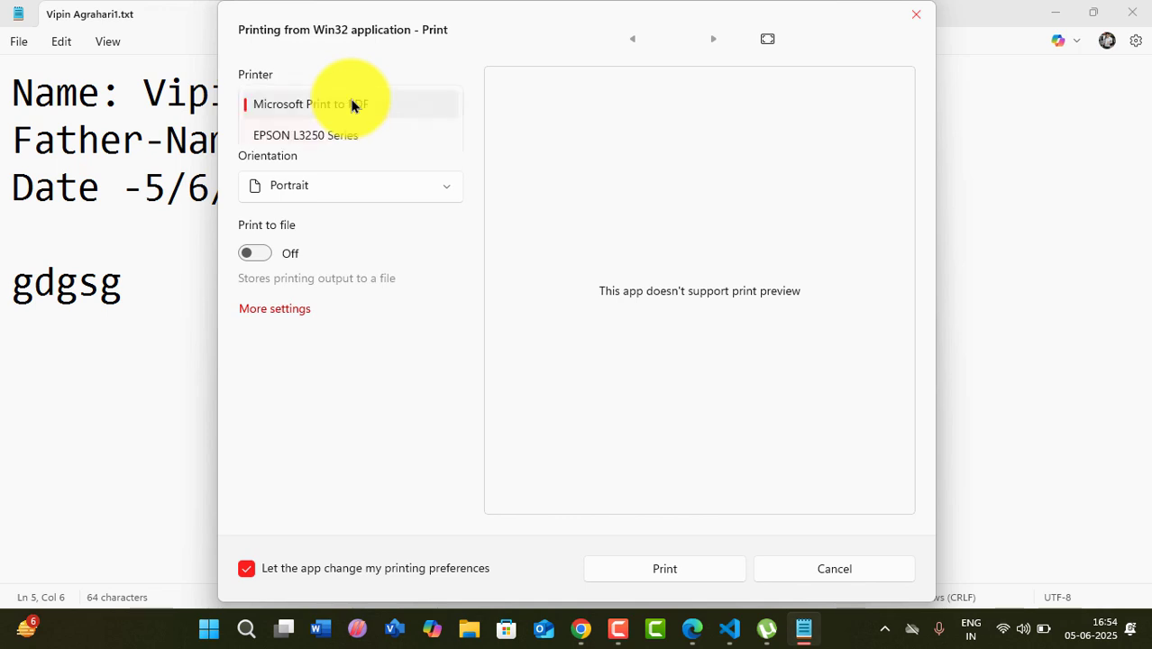
{"action": "left_click", "coordinate": [313, 136]}
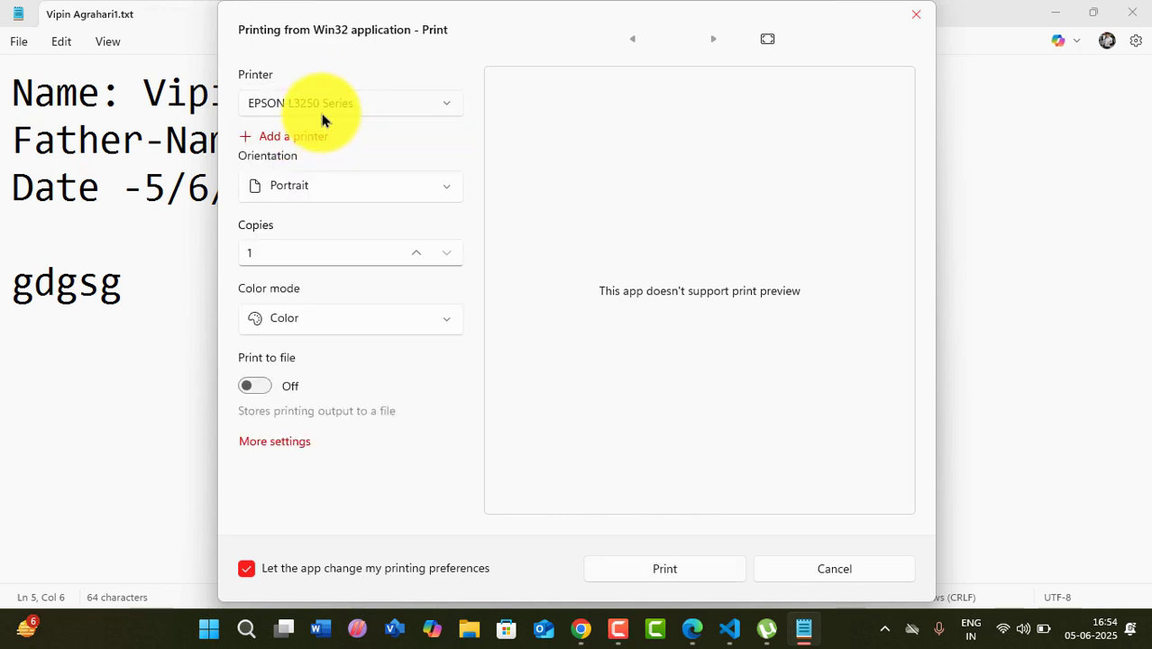
{"action": "left_click", "coordinate": [646, 571]}
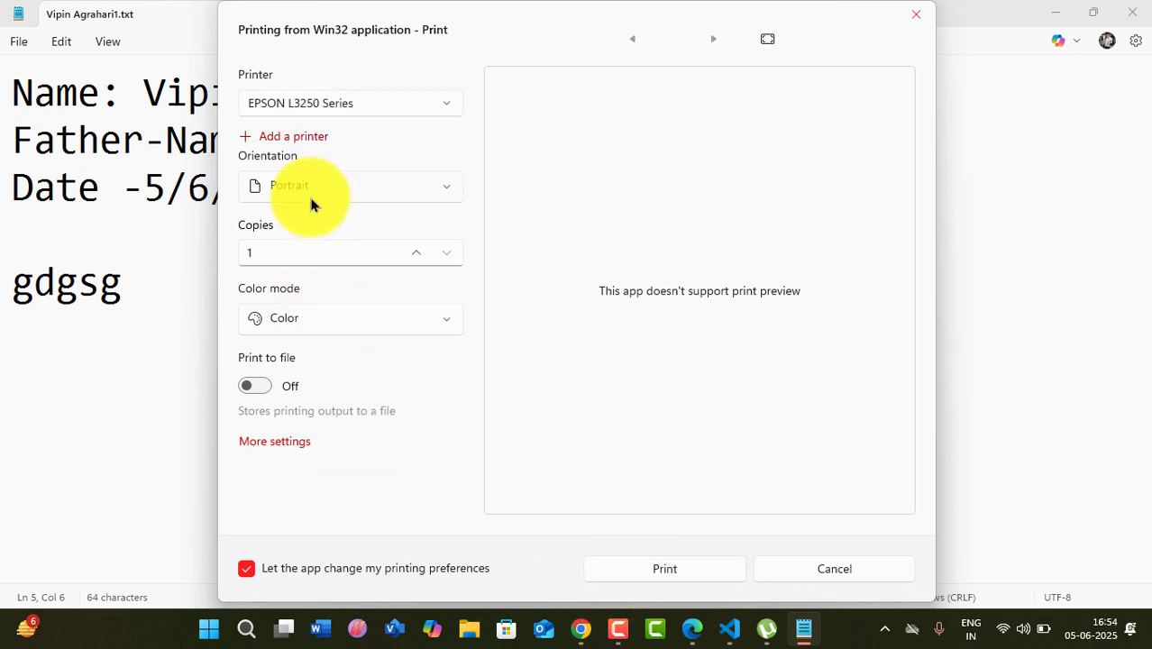
{"action": "left_click", "coordinate": [320, 333]}
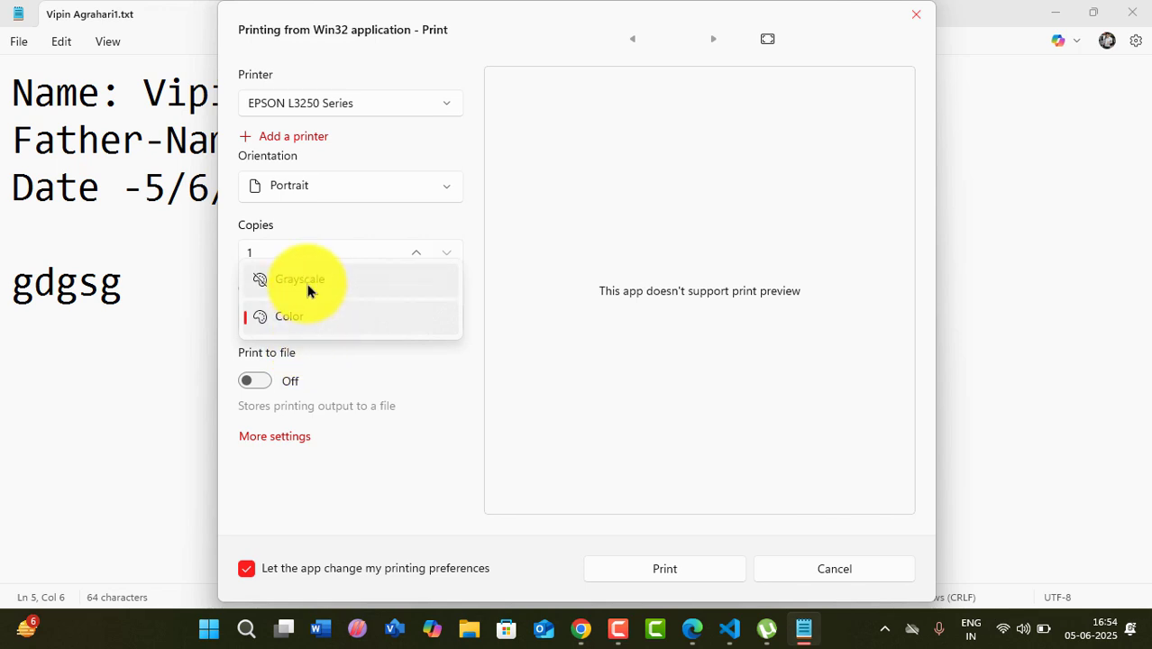
{"action": "left_click", "coordinate": [304, 279]}
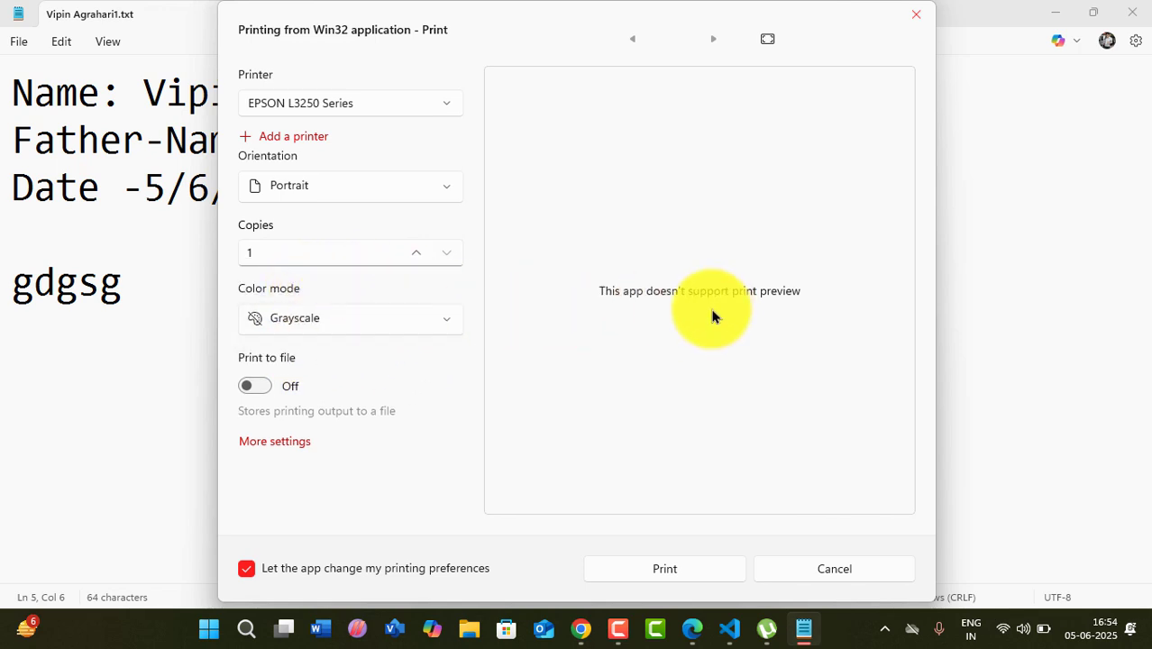
- Try the HP LaserJet Professional P1108 printer, then OneNote (Desktop)
{"action": "left_click", "coordinate": [298, 108]}
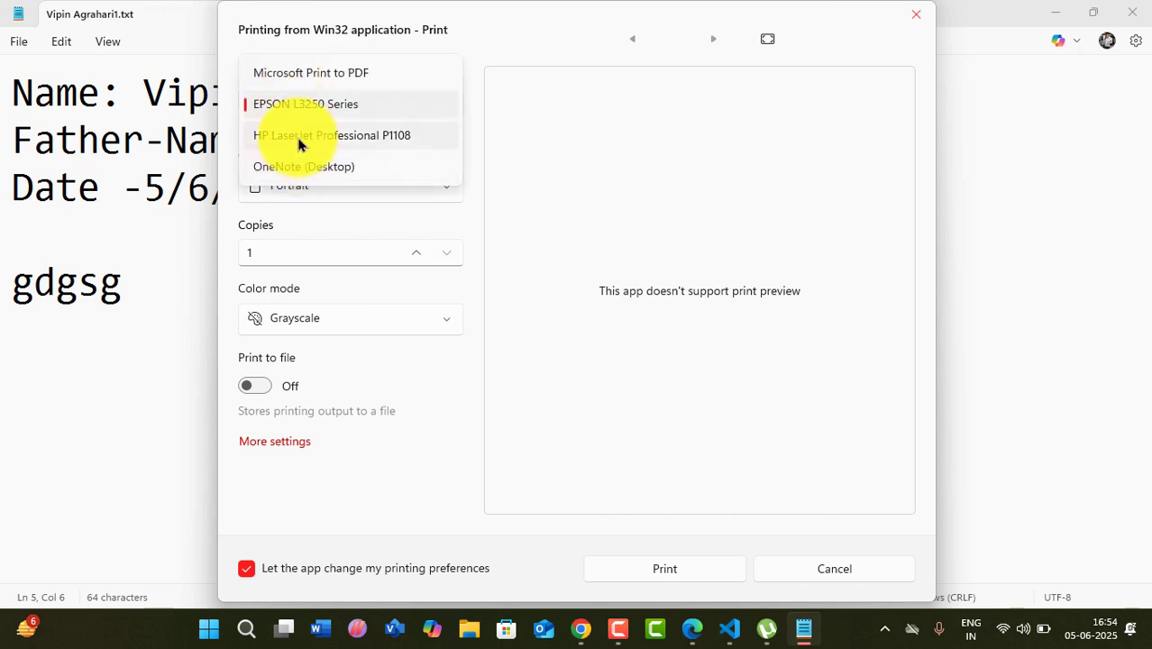
{"action": "left_click", "coordinate": [301, 137]}
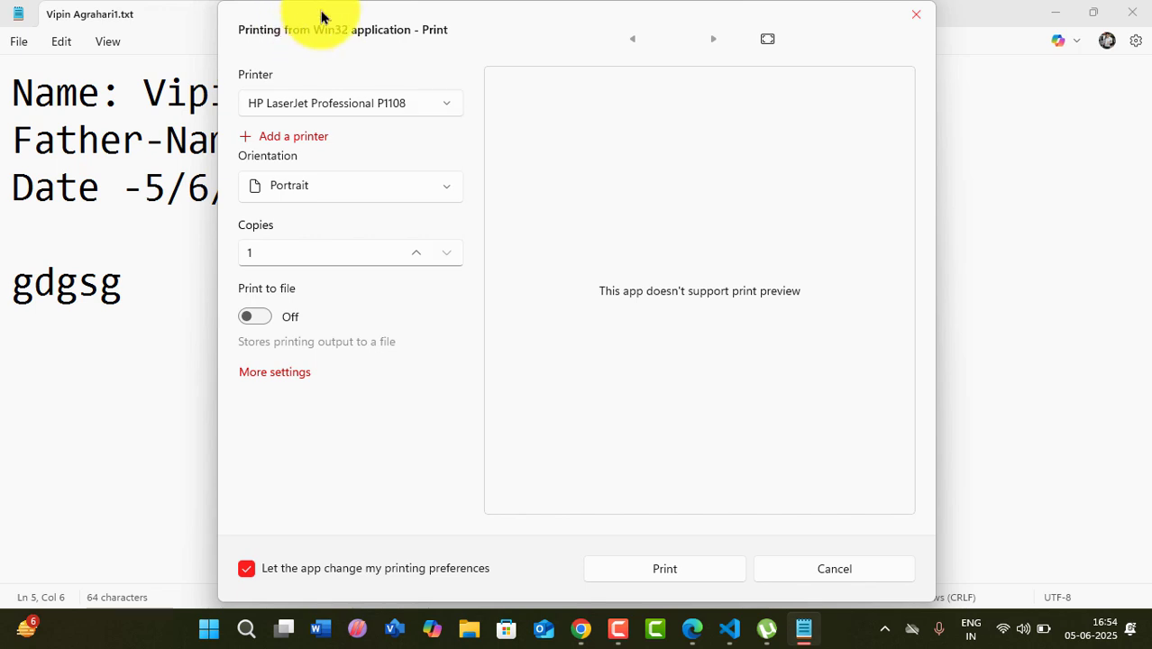
{"action": "left_click_drag", "start_coordinate": [342, 20], "coordinate": [407, 22]}
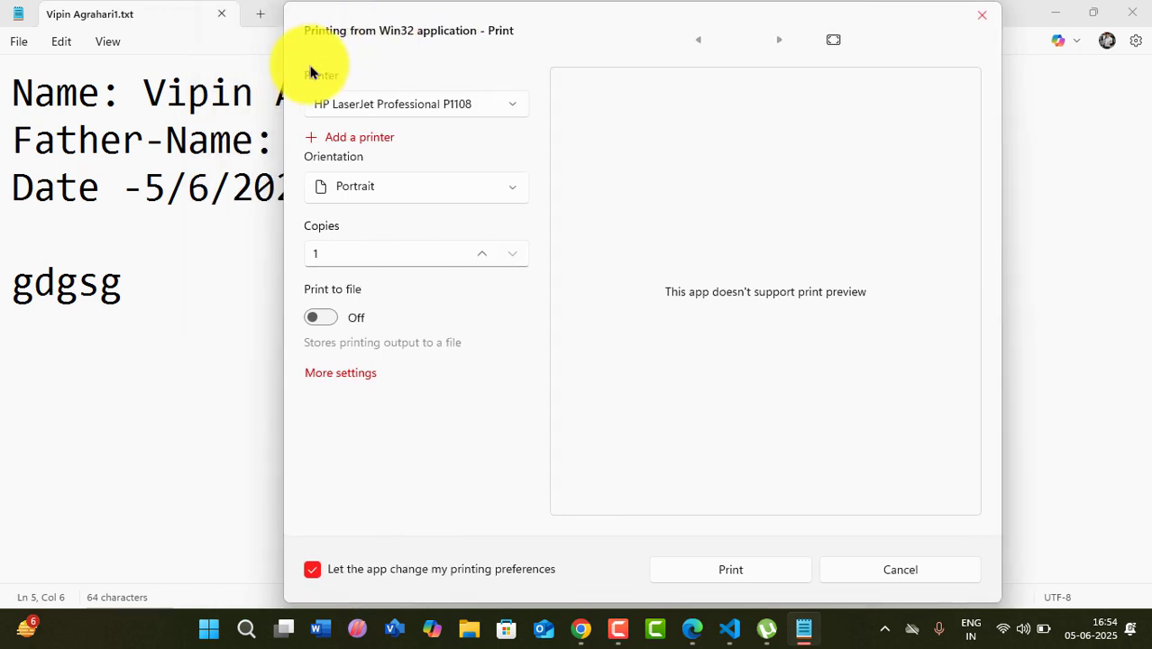
{"action": "left_click", "coordinate": [453, 108]}
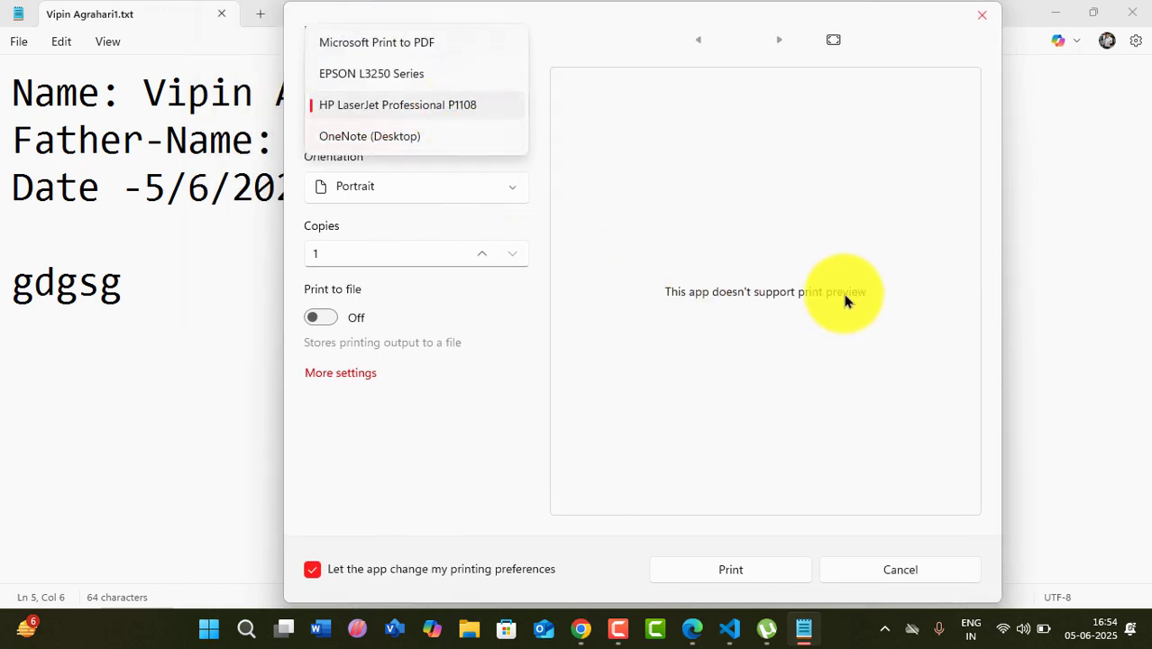
{"action": "left_click", "coordinate": [377, 138]}
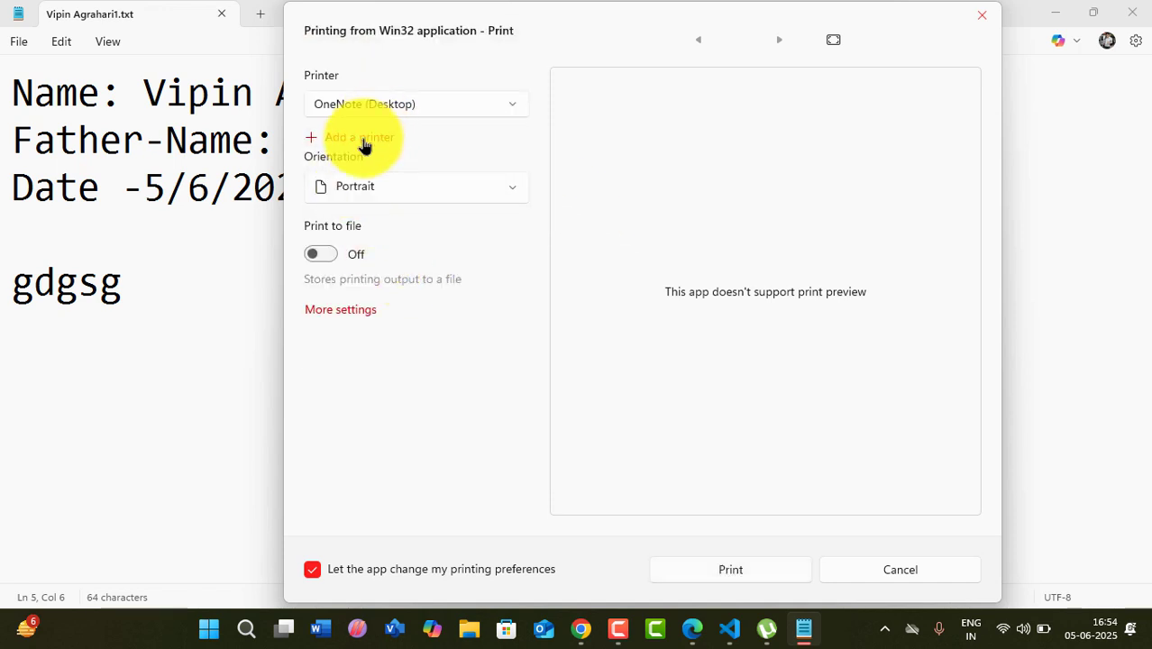
- Select Microsoft Print to PDF as the printer and open its orientation preferences
{"action": "left_click", "coordinate": [442, 191]}
{"action": "left_click", "coordinate": [412, 109]}
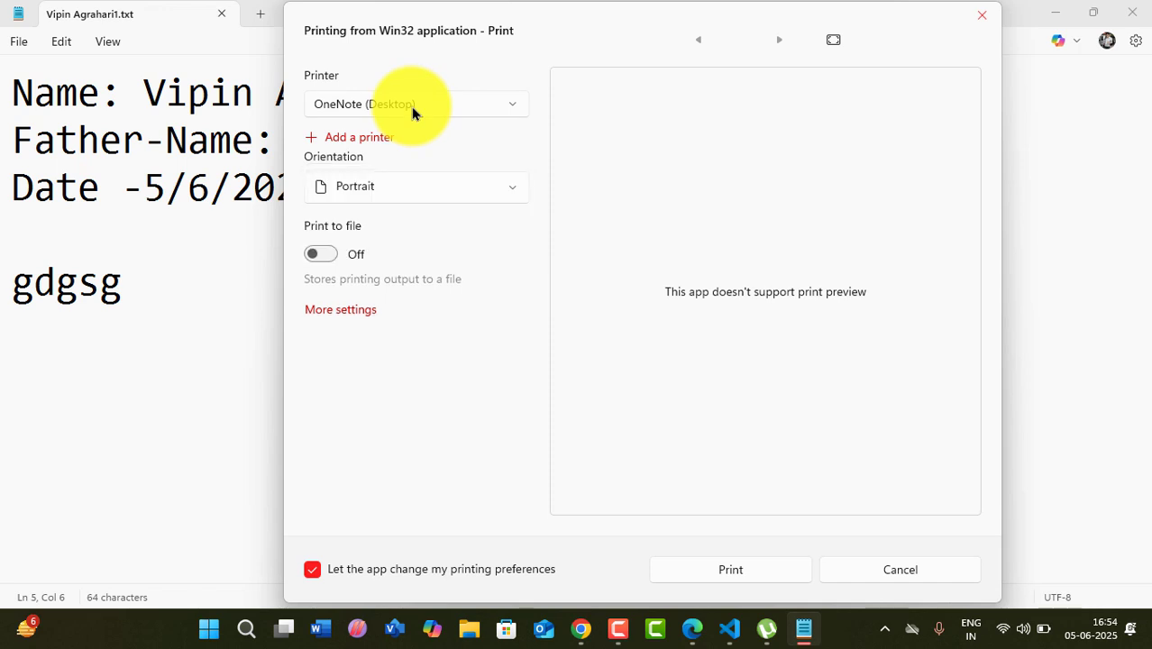
{"action": "left_click", "coordinate": [412, 109]}
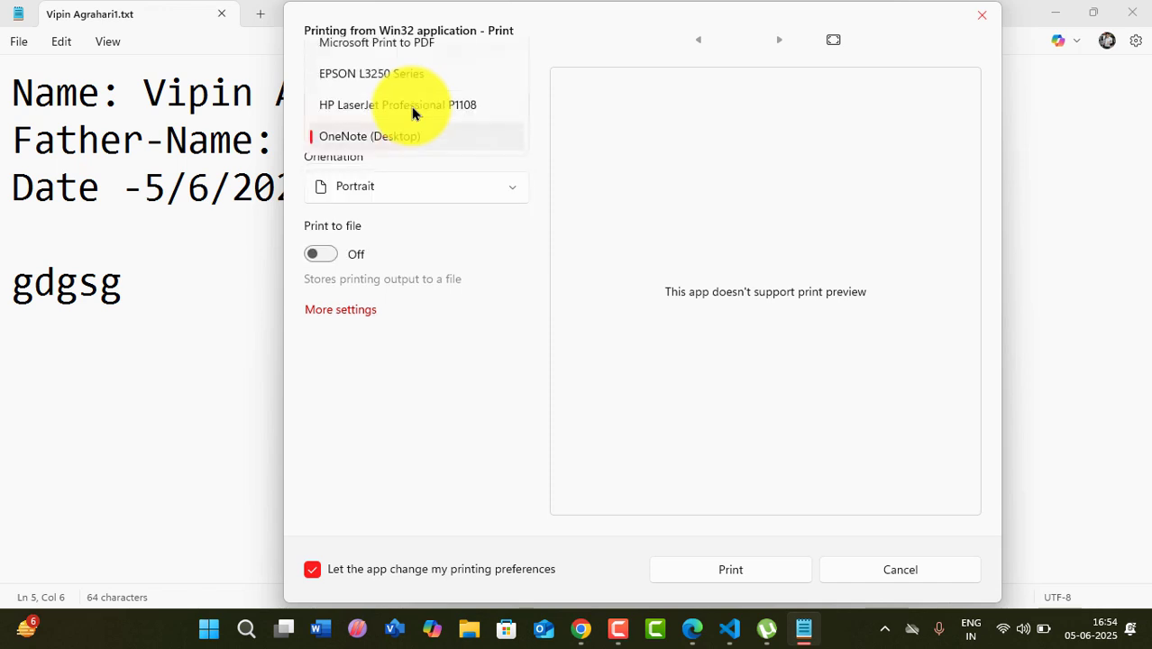
{"action": "left_click", "coordinate": [396, 46]}
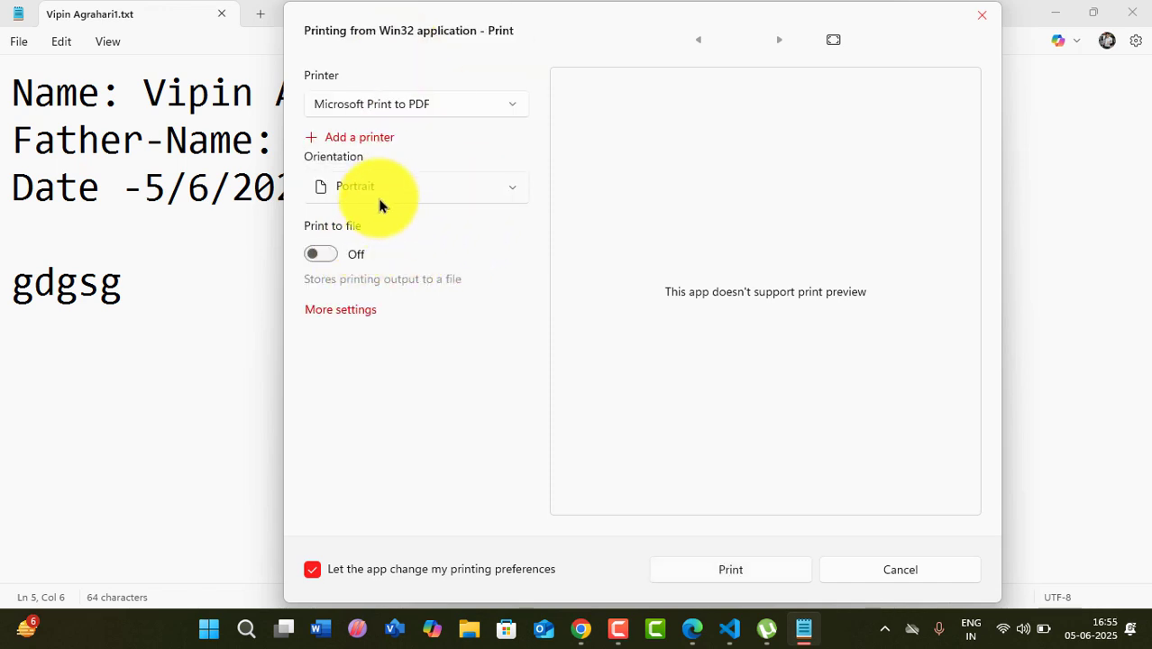
{"action": "left_click", "coordinate": [324, 256]}
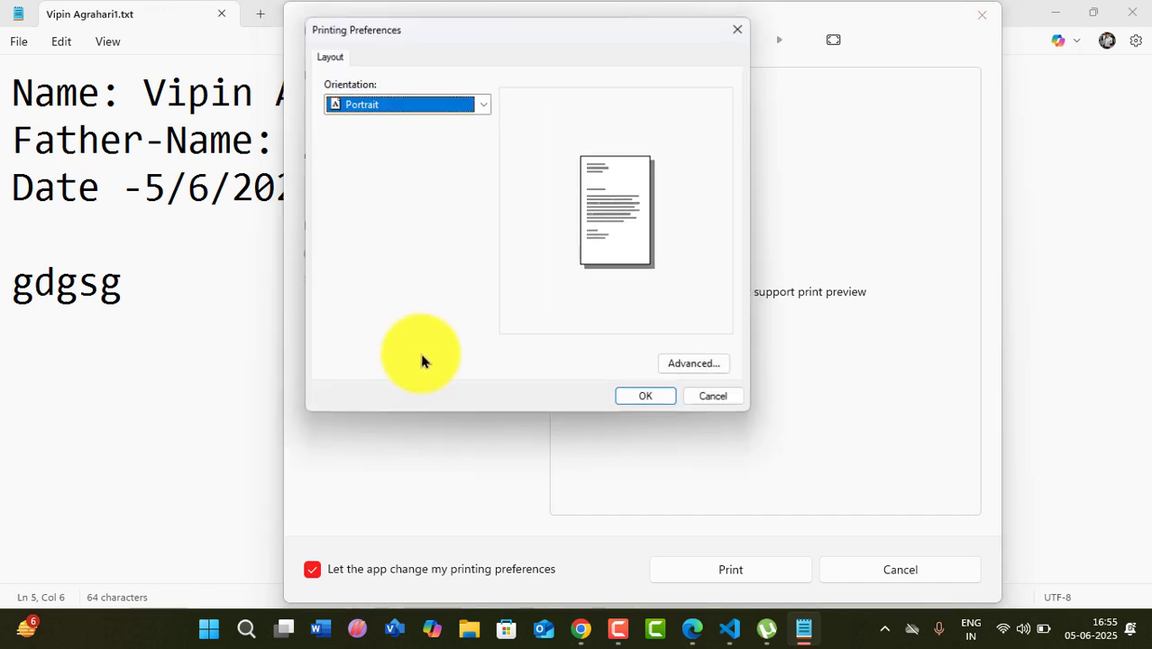
- Keep Portrait orientation and confirm the printing preferences
{"action": "left_click", "coordinate": [392, 104]}
{"action": "left_click", "coordinate": [380, 137]}
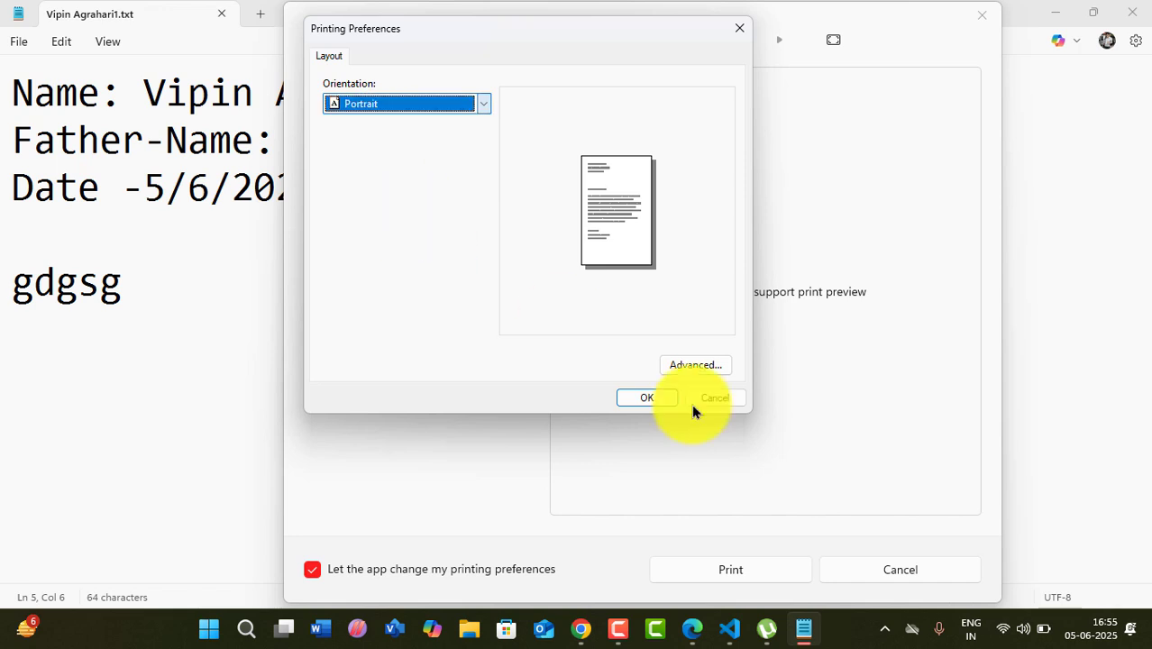
{"action": "left_click", "coordinate": [642, 397]}
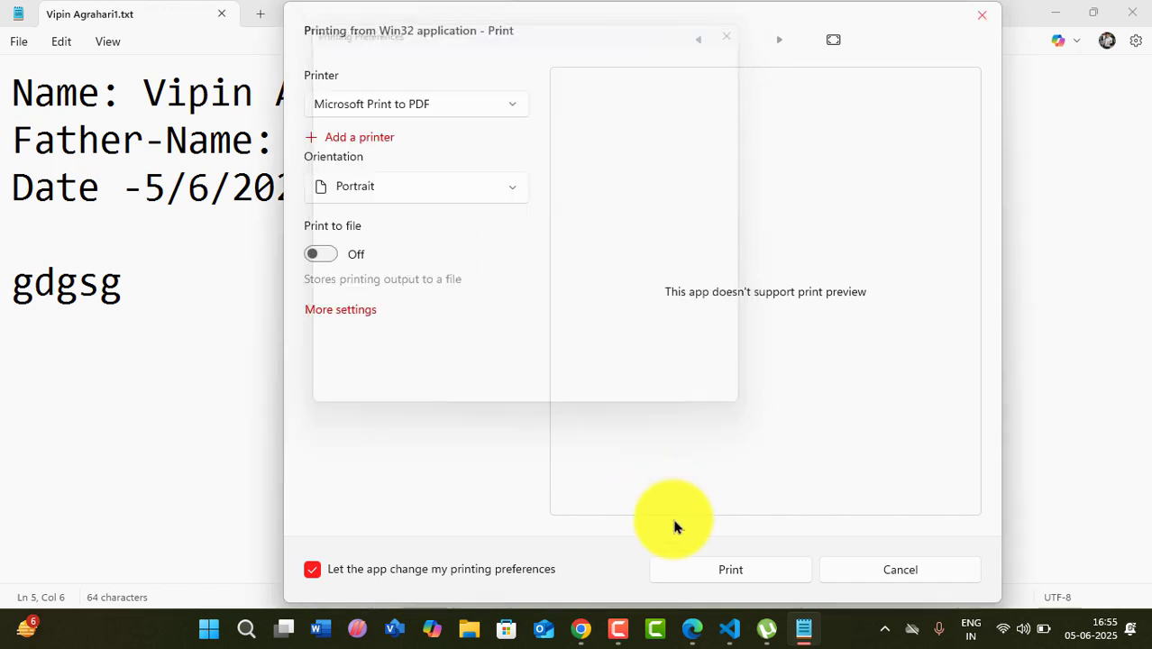
- Print the note to a PDF saved on the Desktop as 'aaa'
{"action": "left_click", "coordinate": [733, 569]}
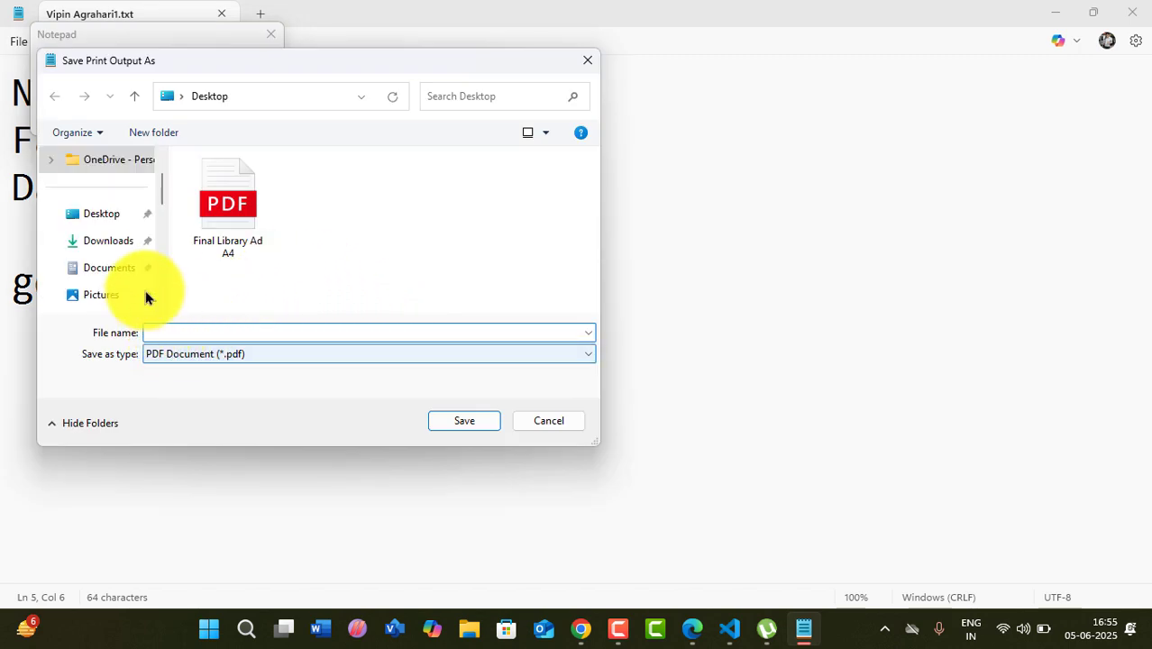
{"action": "left_click", "coordinate": [99, 215]}
{"action": "left_click", "coordinate": [188, 333]}
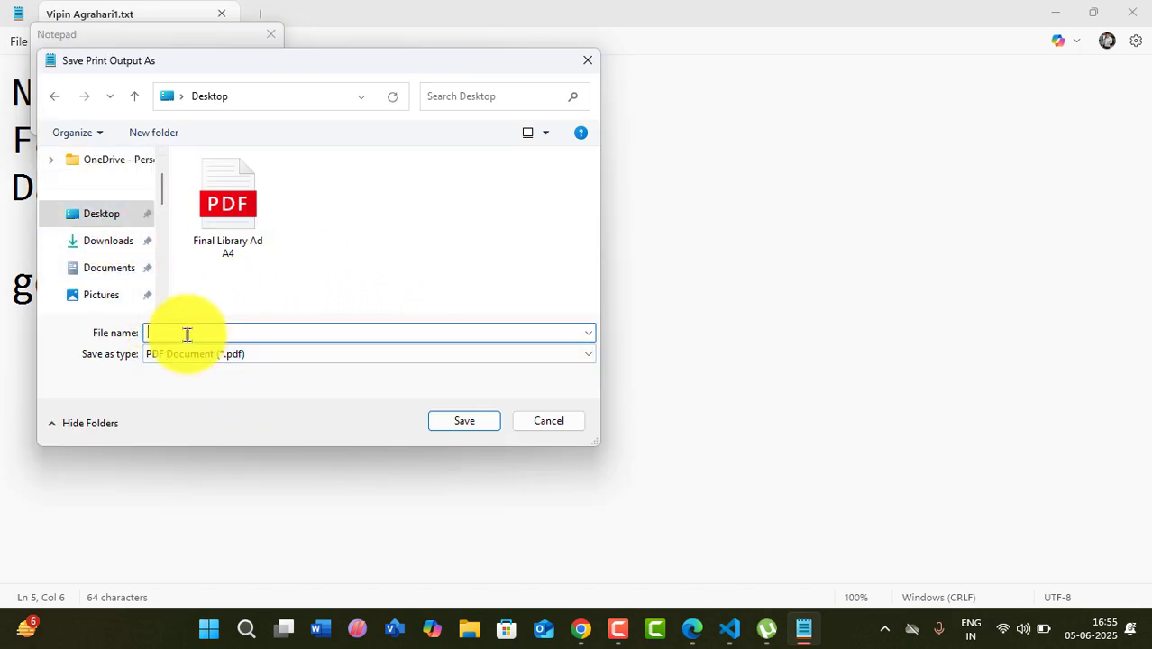
{"action": "type", "text": "aaa"}
{"action": "left_click", "coordinate": [484, 426]}
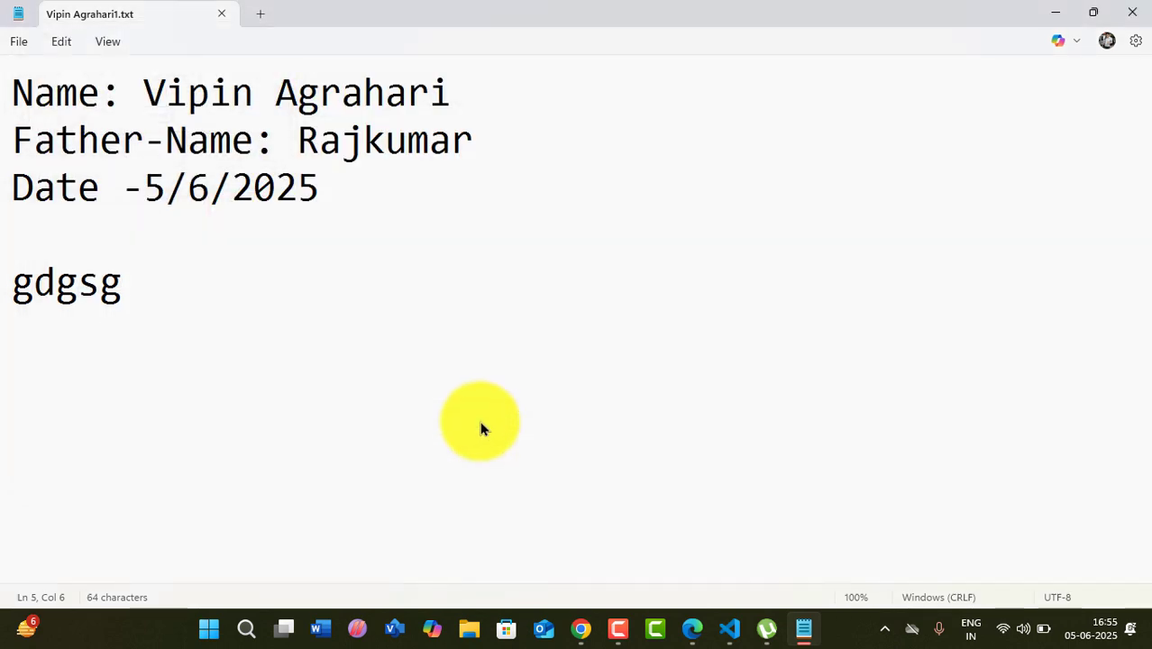
- Minimize Notepad and Edge, open aaa.pdf from the desktop, and turn on ink drawing
{"action": "left_click", "coordinate": [1054, 12]}
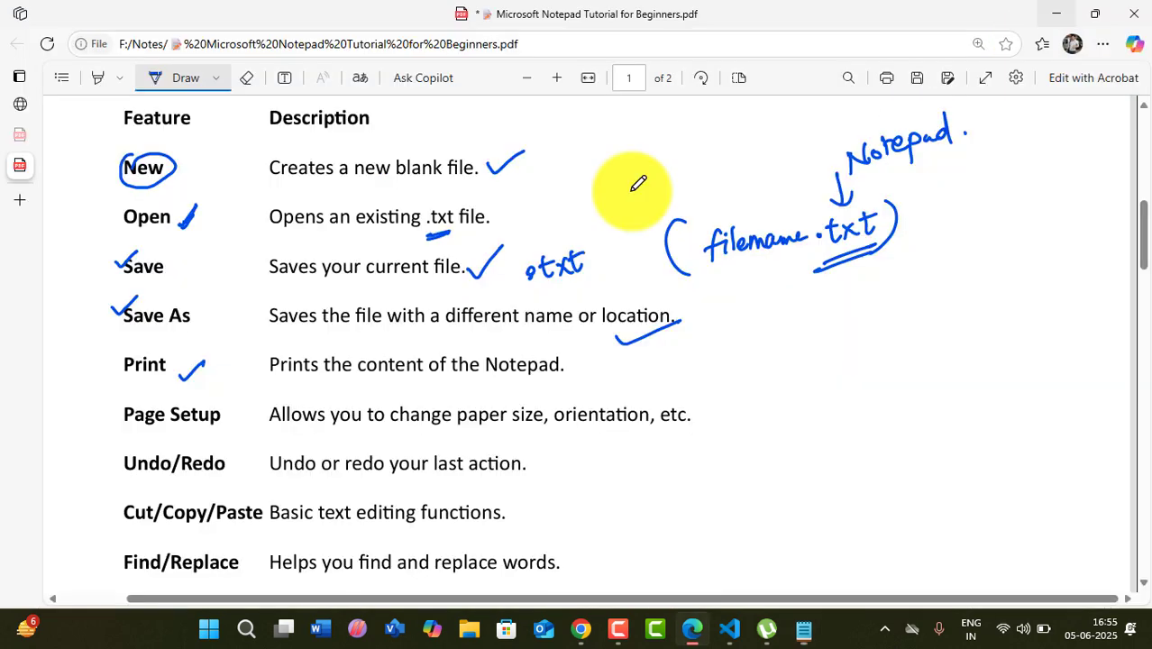
{"action": "left_click", "coordinate": [1056, 13]}
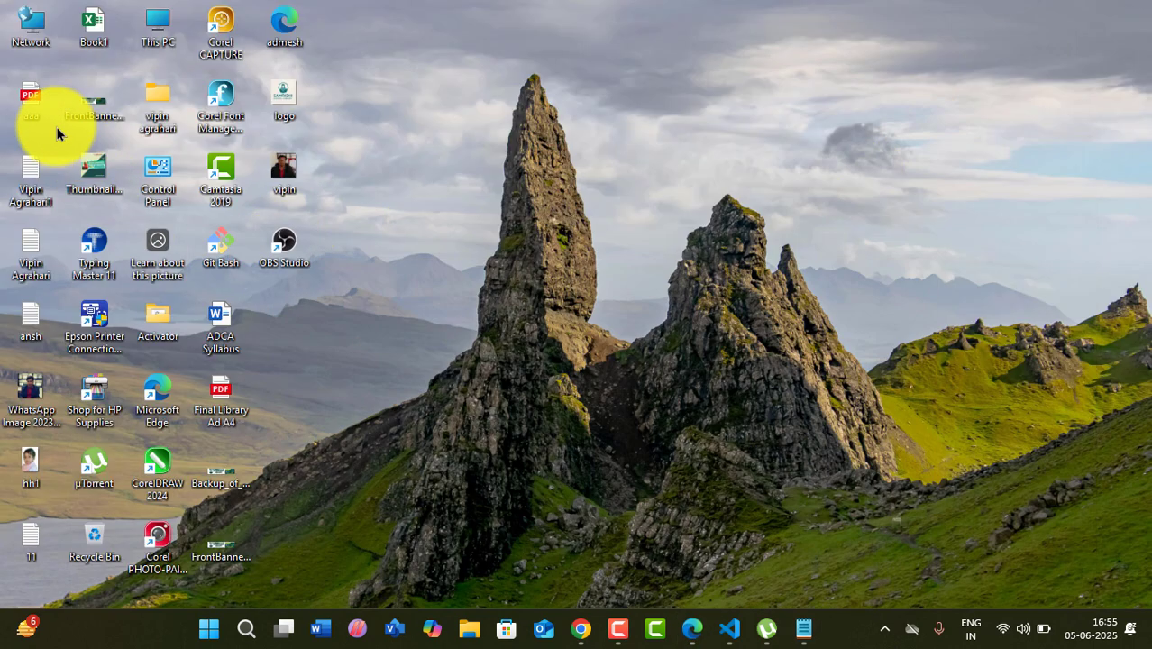
{"action": "double_click", "coordinate": [19, 105]}
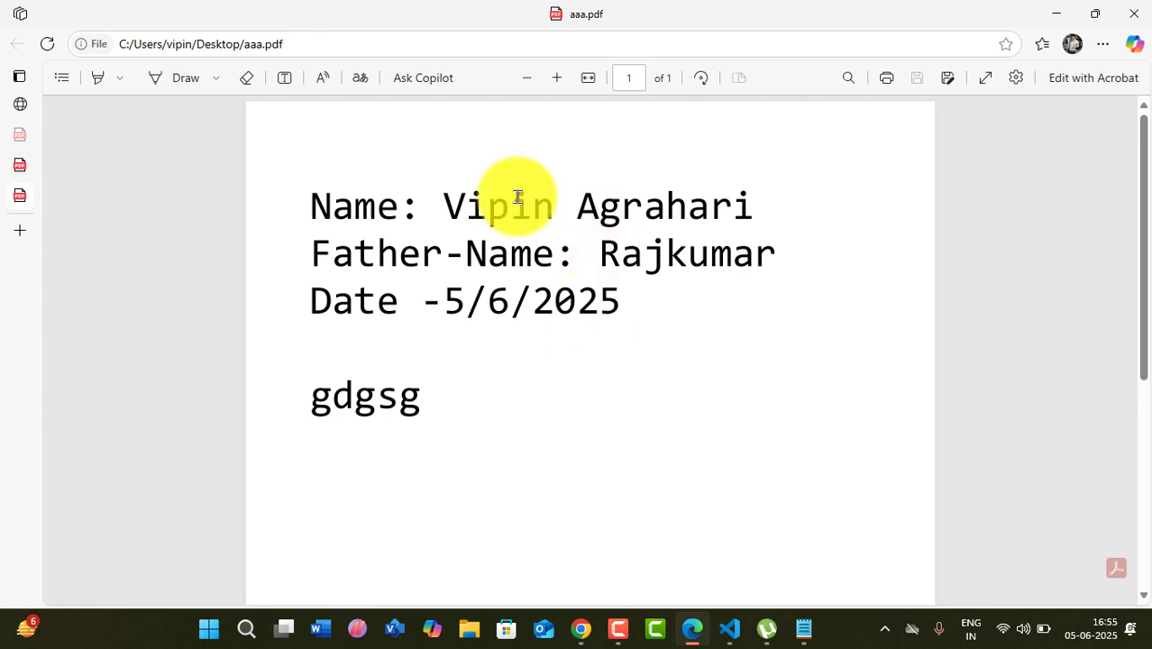
{"action": "left_click", "coordinate": [188, 77]}
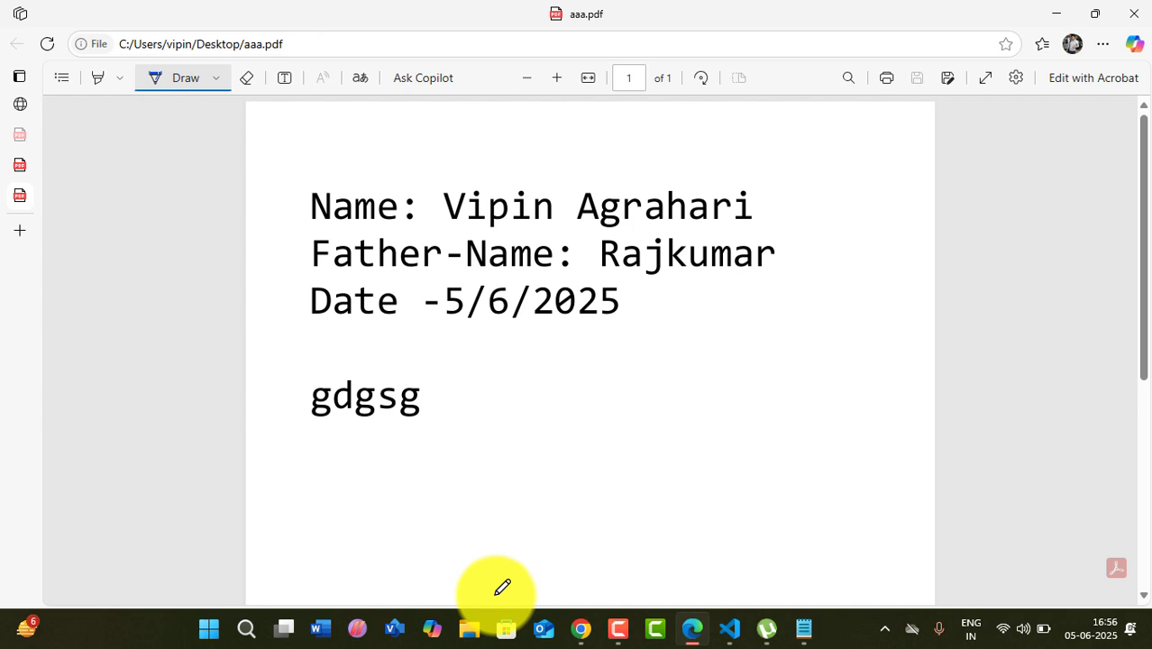
- Cancel closing Edge to keep the annotated tutorial PDF, then return to Notepad
{"action": "left_click", "coordinate": [1132, 13]}
{"action": "left_click", "coordinate": [743, 138]}
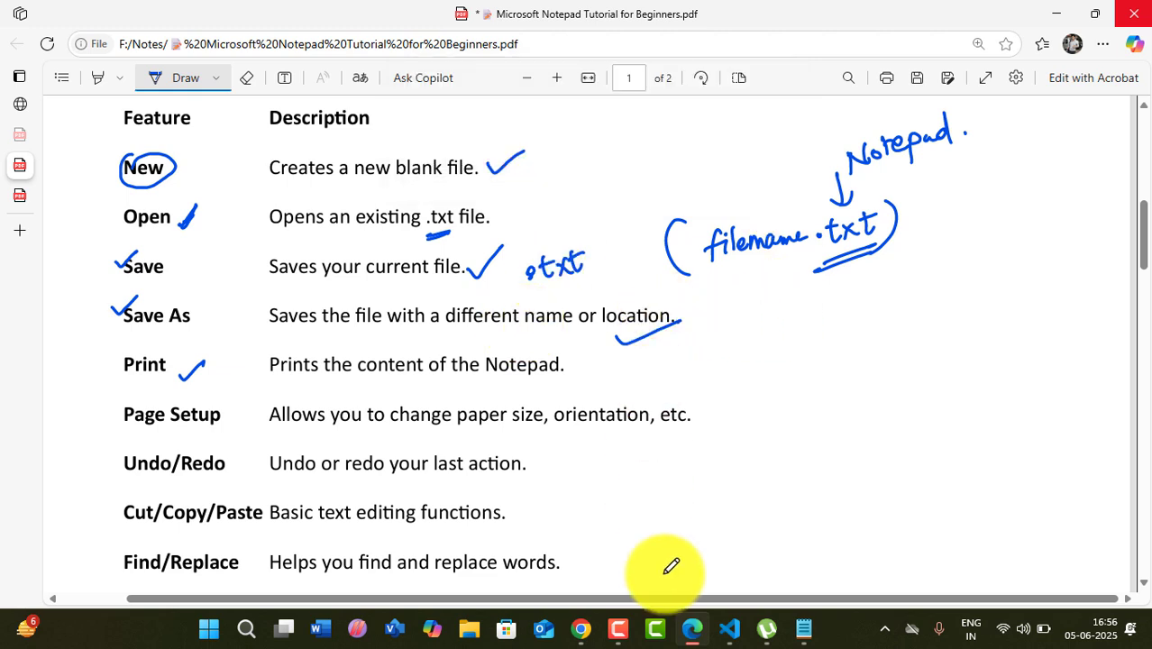
{"action": "left_click", "coordinate": [803, 628]}
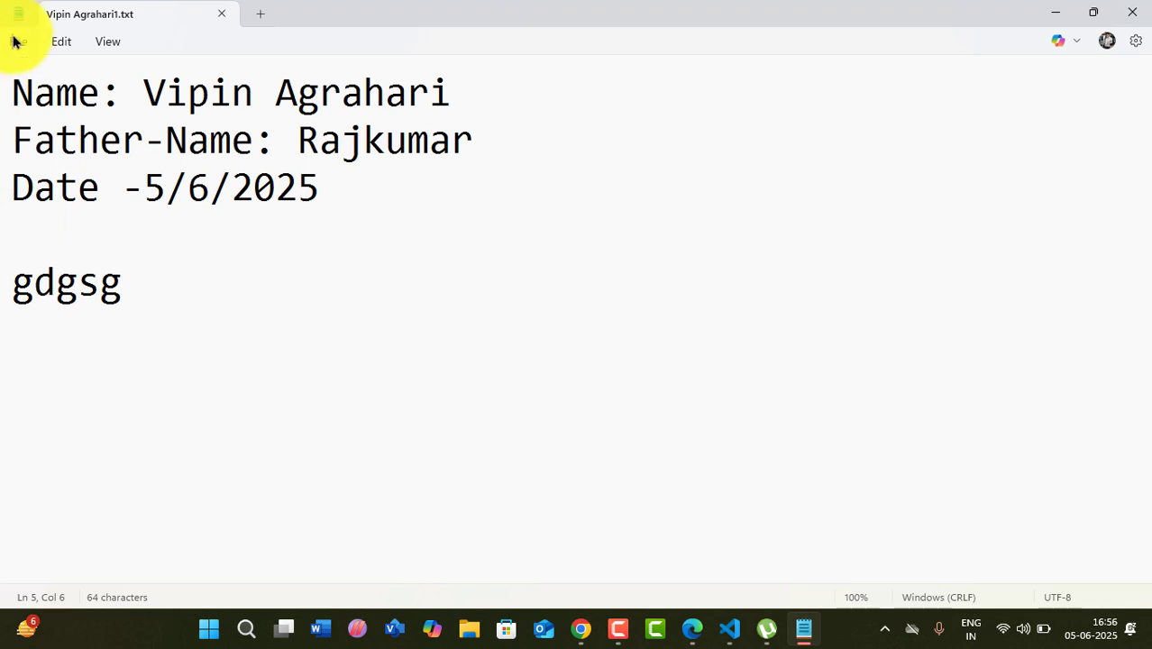
- Open Notepad's Print dialog from File, close it unprinted, and return to the tutorial PDF
{"action": "left_click", "coordinate": [16, 41]}
{"action": "left_click", "coordinate": [28, 295]}
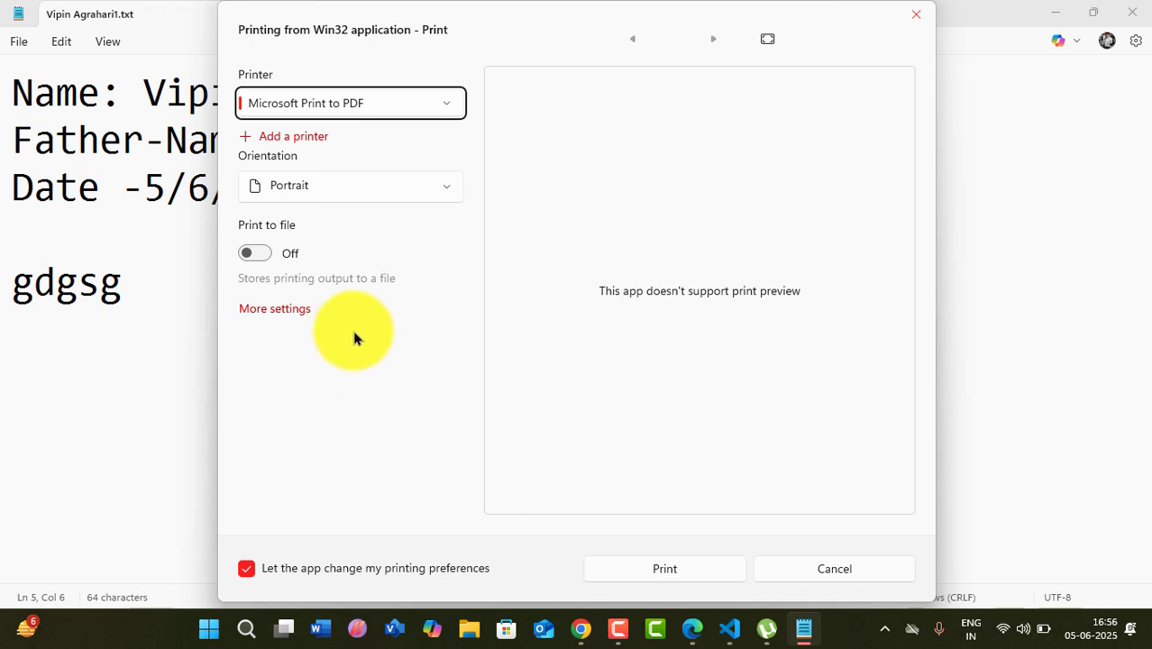
{"action": "left_click", "coordinate": [917, 16]}
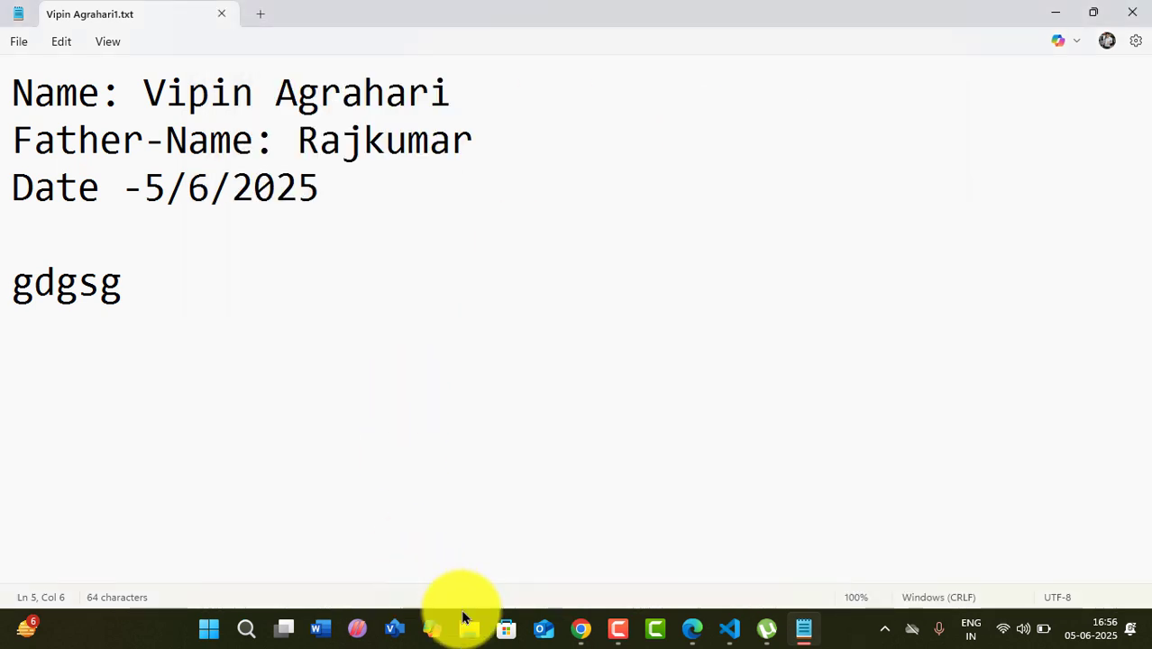
{"action": "left_click", "coordinate": [795, 631]}
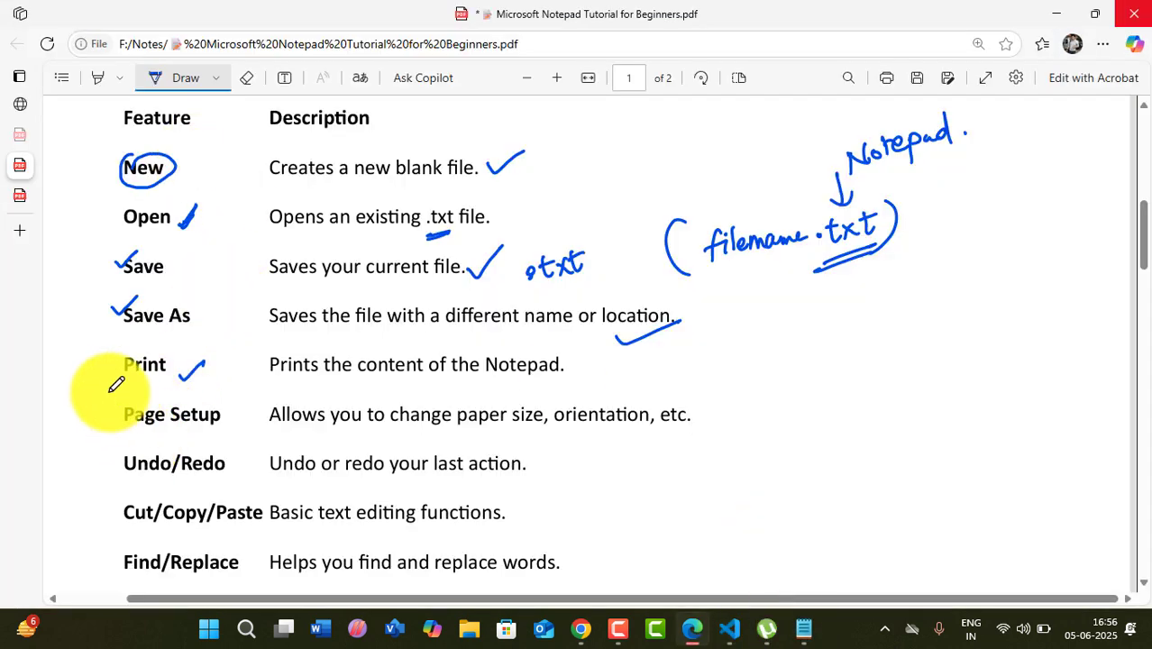
- Scroll down and ink-tick the Page Setup row and the words 'size' and 'orientation'
{"action": "scroll", "coordinate": [130, 374], "scroll_direction": "down", "scroll_amount": 1}
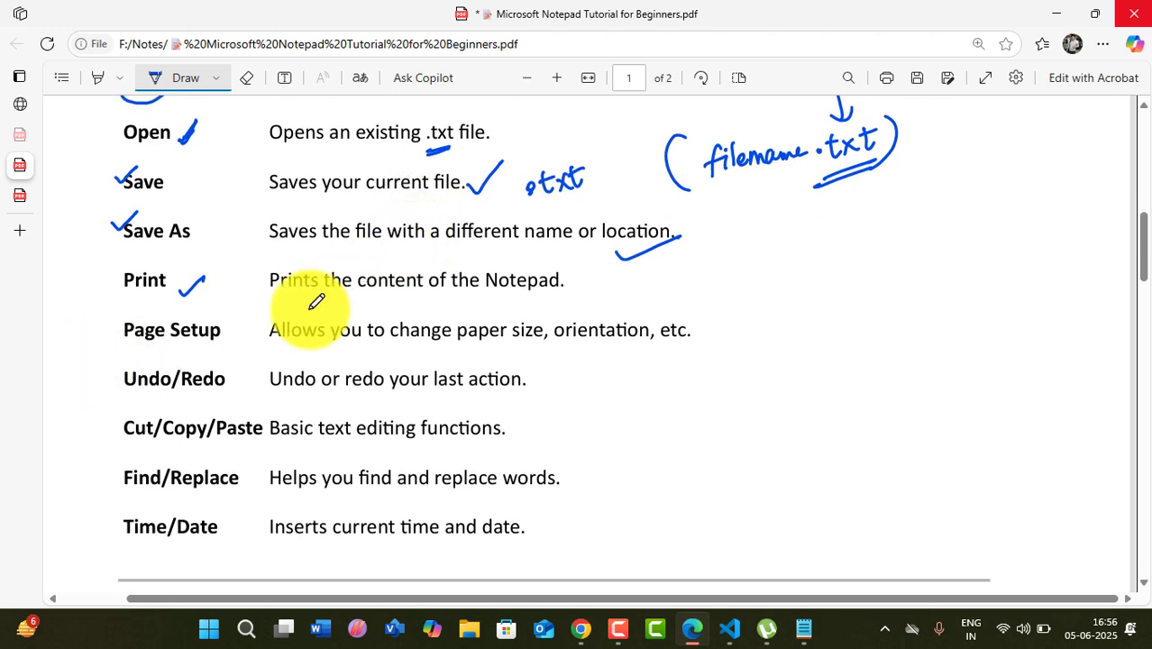
{"action": "left_click_drag", "start_coordinate": [105, 326], "coordinate": [120, 323]}
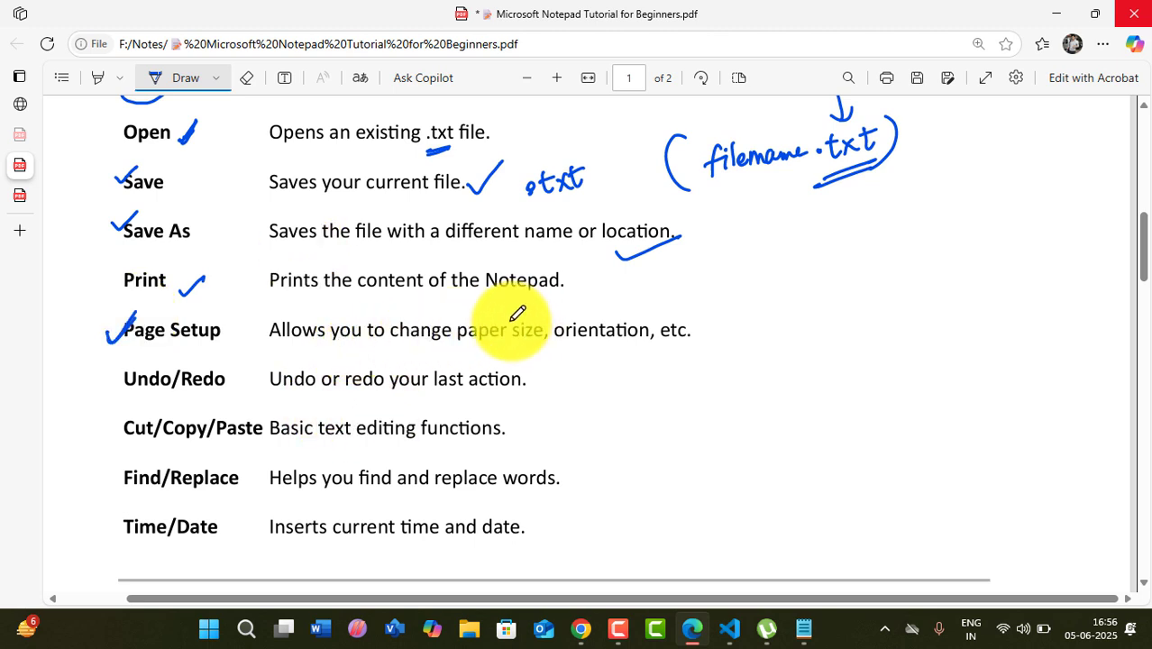
{"action": "left_click_drag", "start_coordinate": [511, 320], "coordinate": [628, 309]}
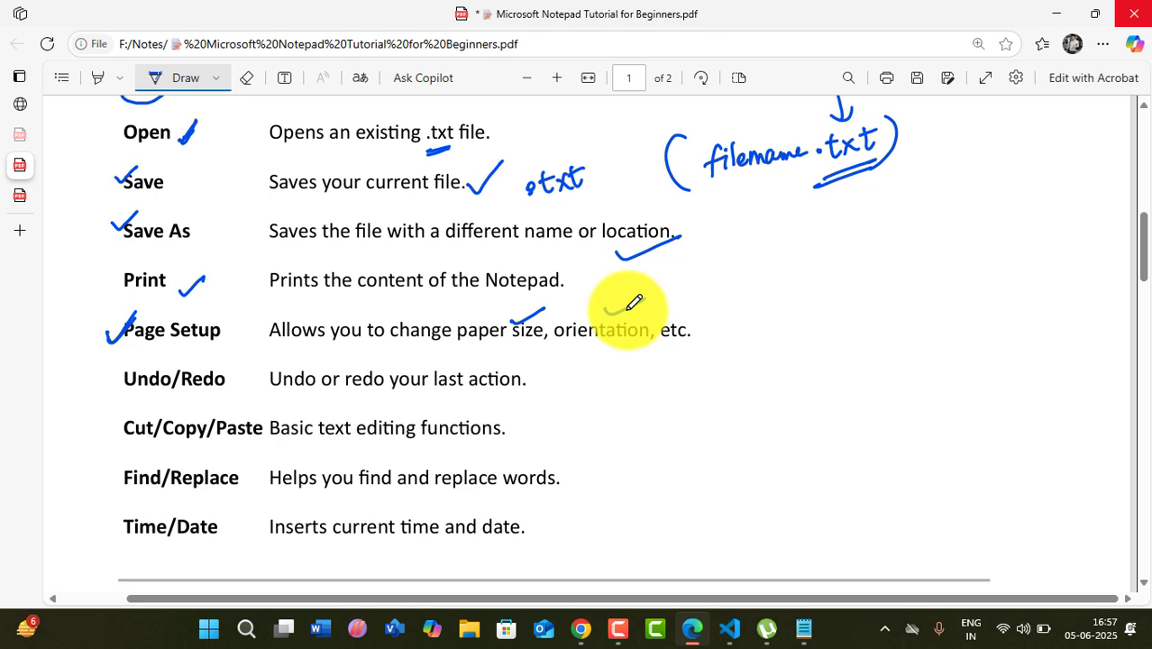
{"action": "left_click_drag", "start_coordinate": [633, 302], "coordinate": [645, 299]}
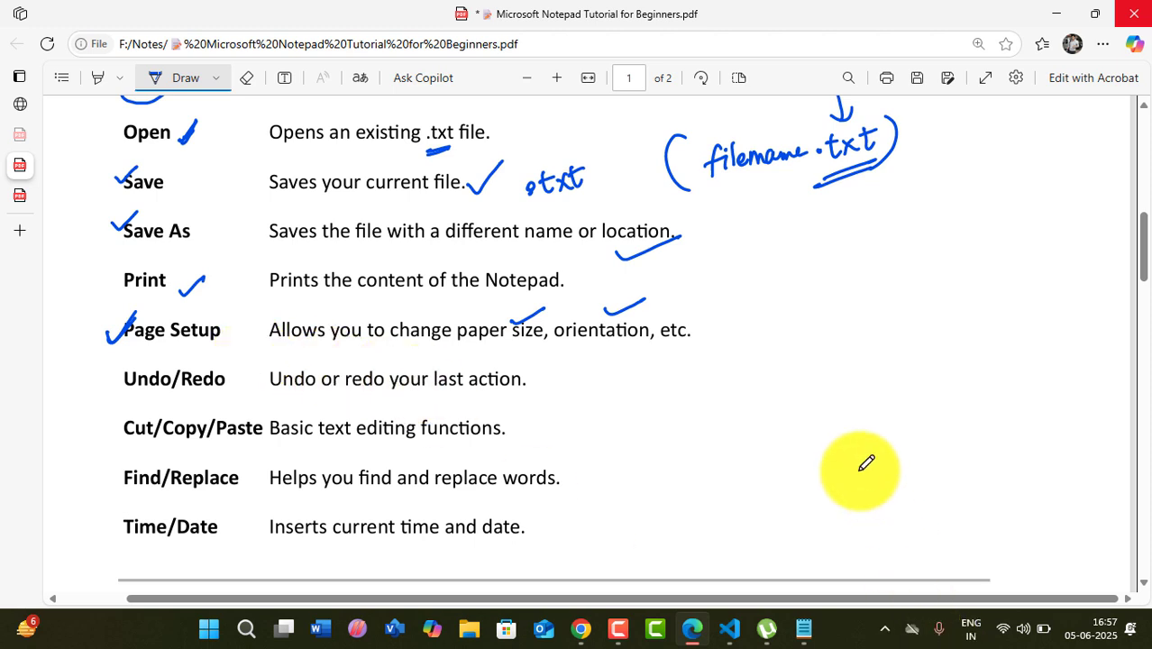
- Open Notepad's Page setup from the File menu and expand the paper Size list
{"action": "left_click", "coordinate": [804, 628]}
{"action": "left_click", "coordinate": [22, 43]}
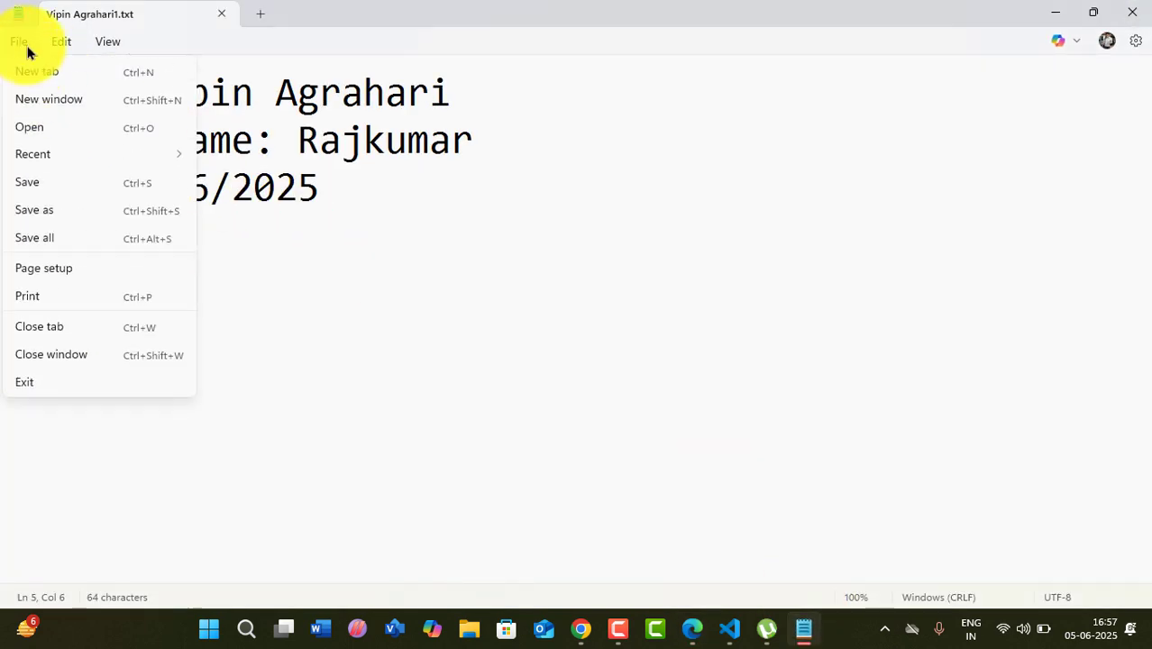
{"action": "left_click", "coordinate": [70, 275]}
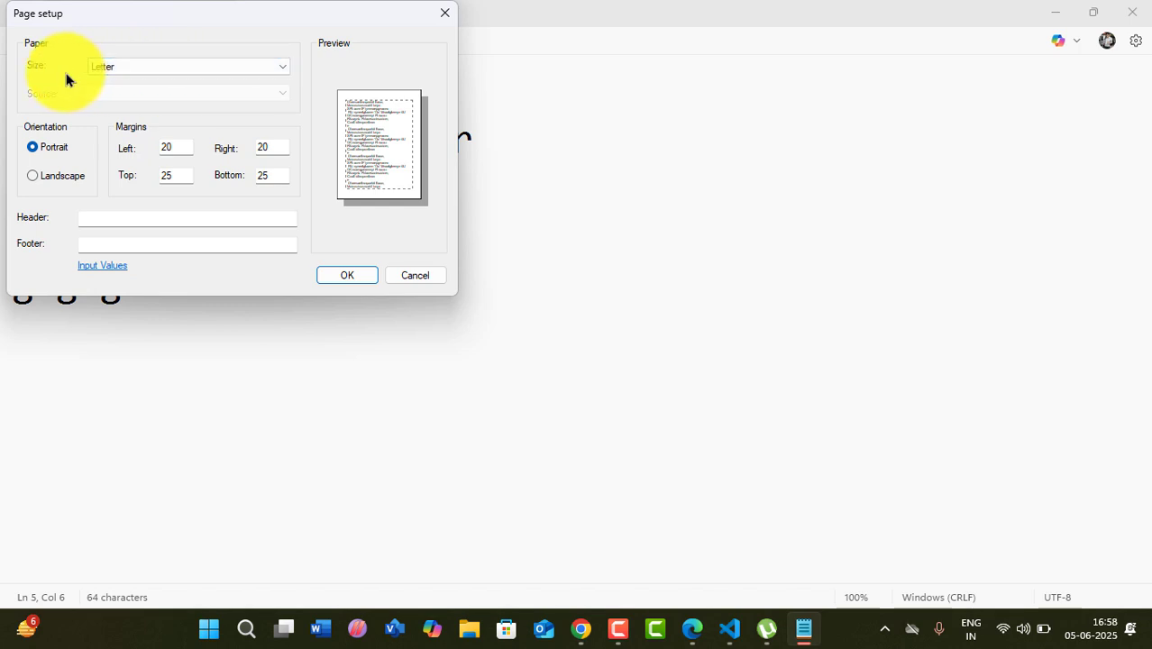
{"action": "left_click", "coordinate": [108, 72]}
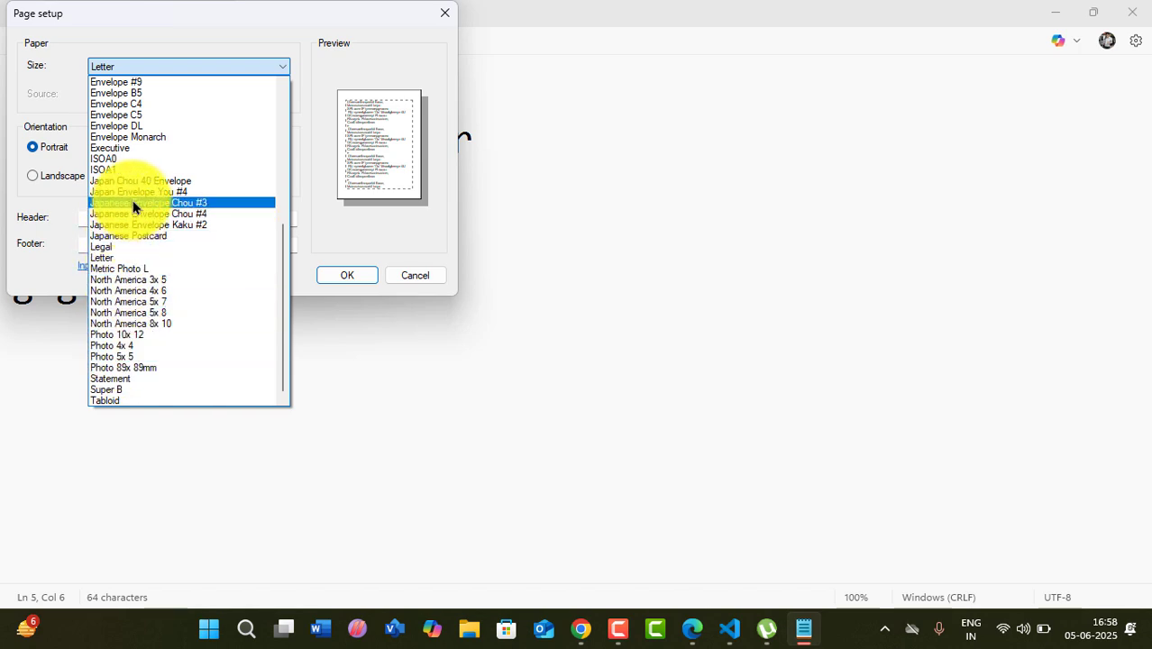
- Scroll up the paper size list and choose A4
{"action": "scroll", "coordinate": [133, 200], "scroll_direction": "up", "scroll_amount": 5}
{"action": "scroll", "coordinate": [138, 204], "scroll_direction": "up", "scroll_amount": 3}
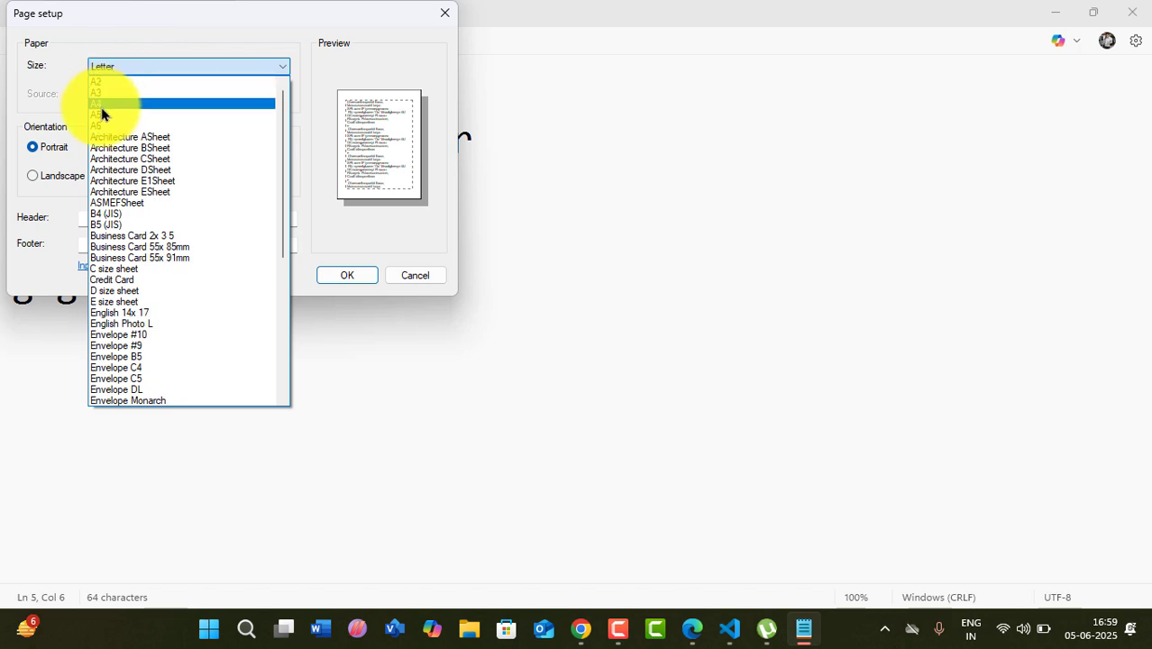
{"action": "left_click", "coordinate": [99, 103]}
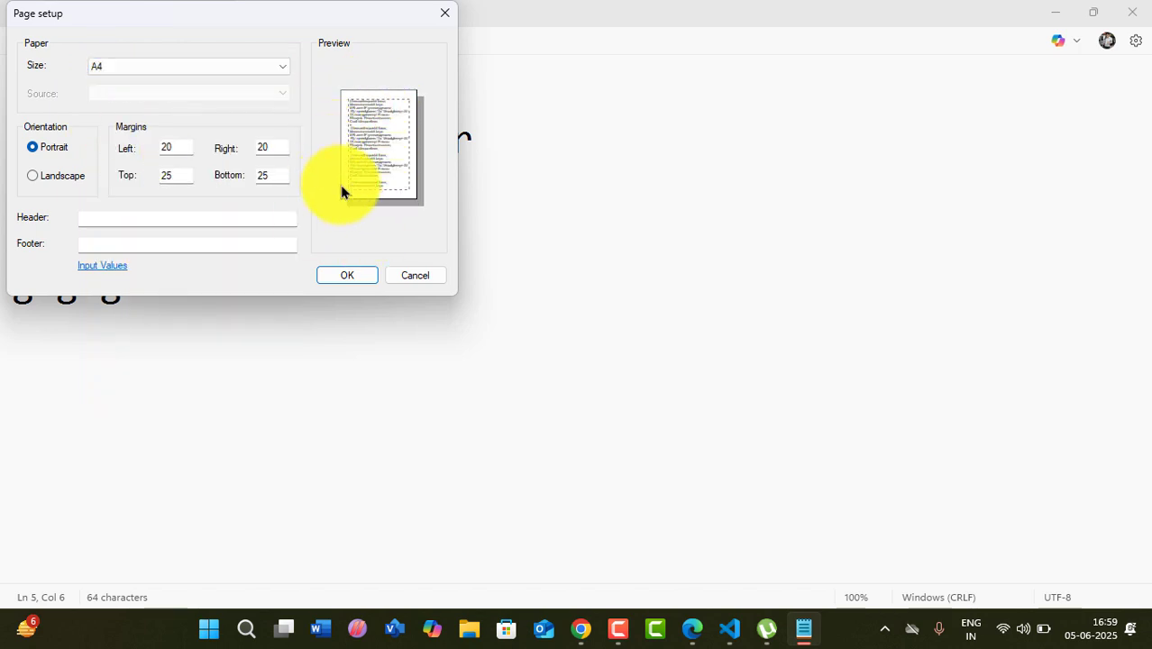
- Apply the A4 page setup, delete the gdgsg line and blank line, and open the Run dialog
{"action": "left_click", "coordinate": [414, 275]}
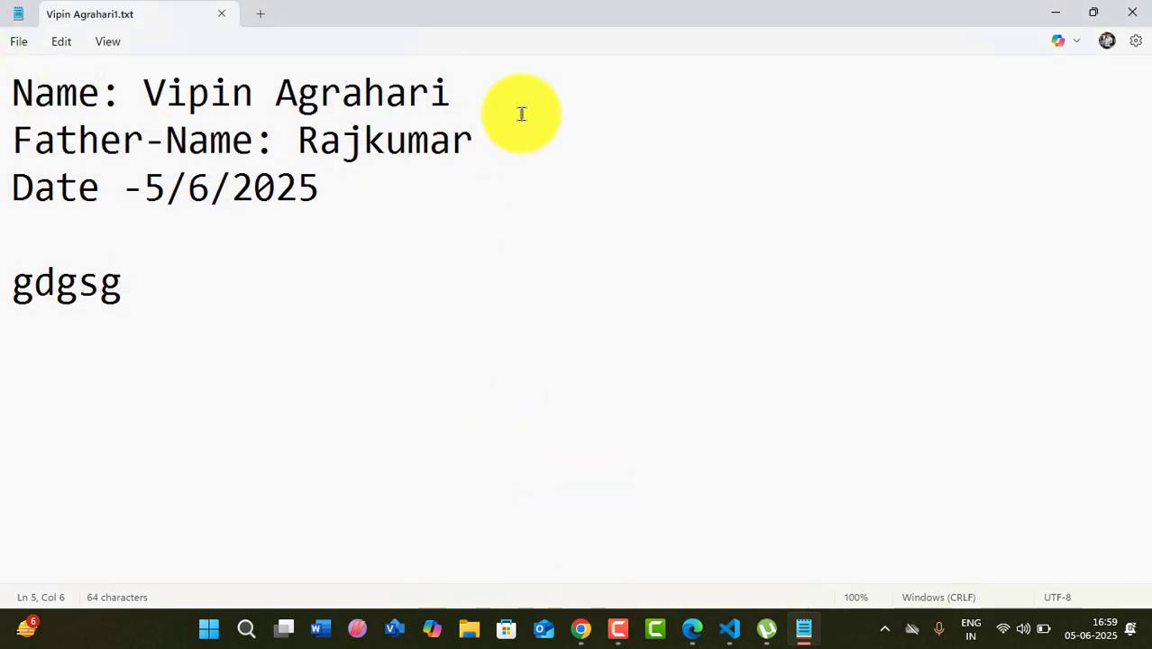
{"action": "left_click_drag", "start_coordinate": [131, 273], "coordinate": [6, 241]}
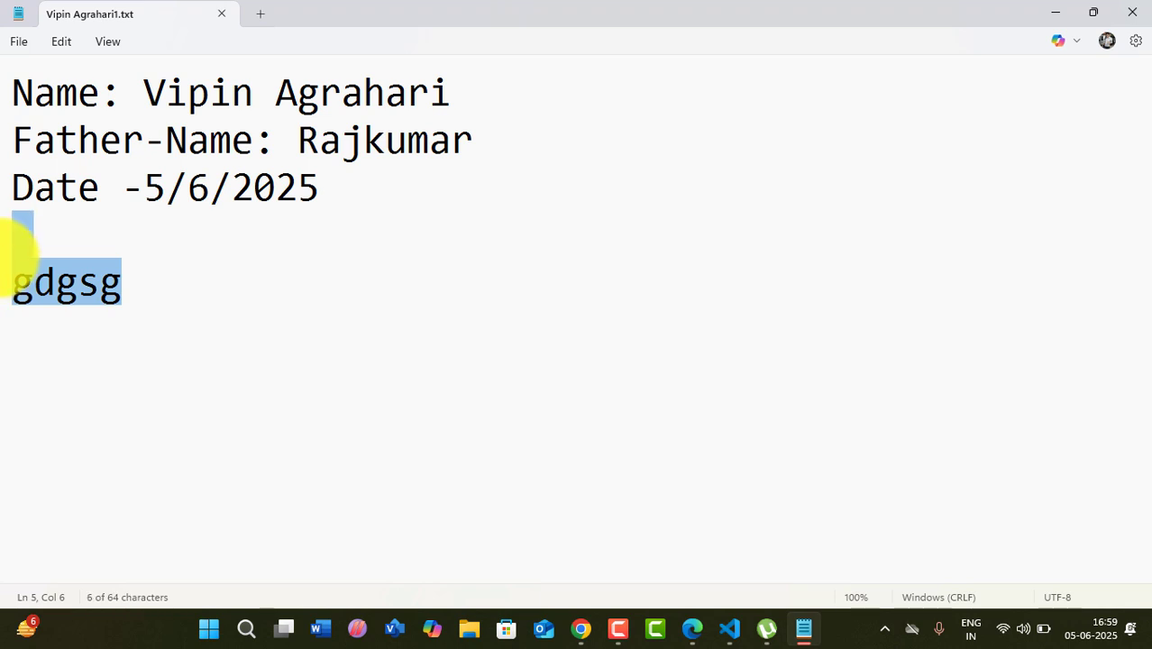
{"action": "key", "text": "BackSpace"}
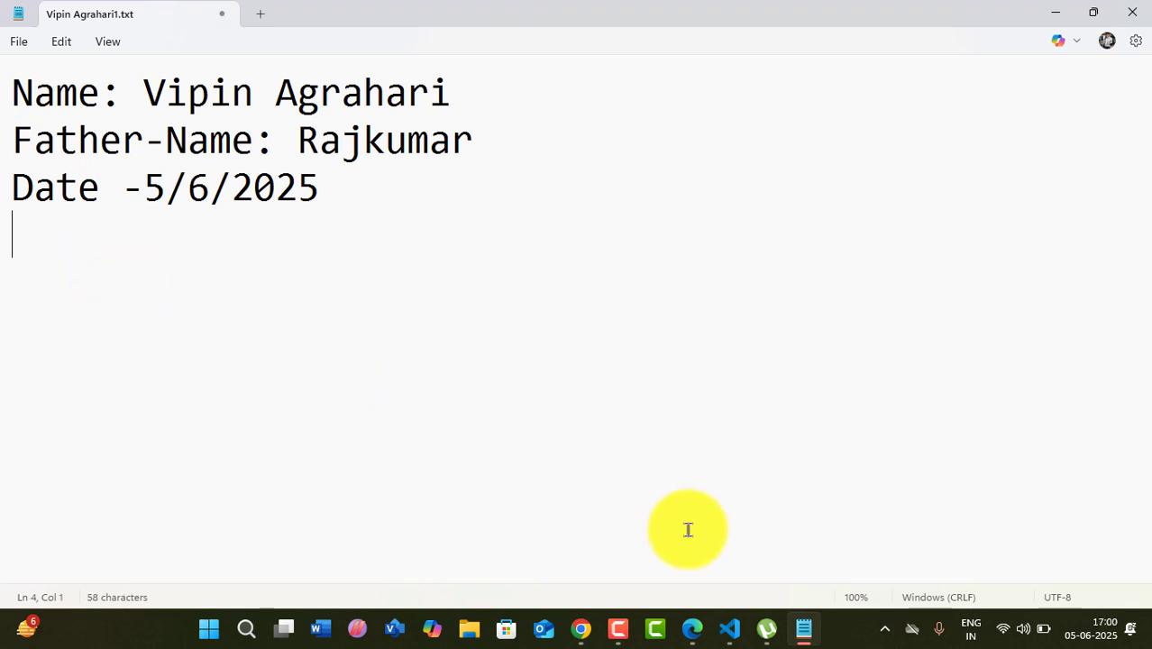
{"action": "key", "text": "super+r"}
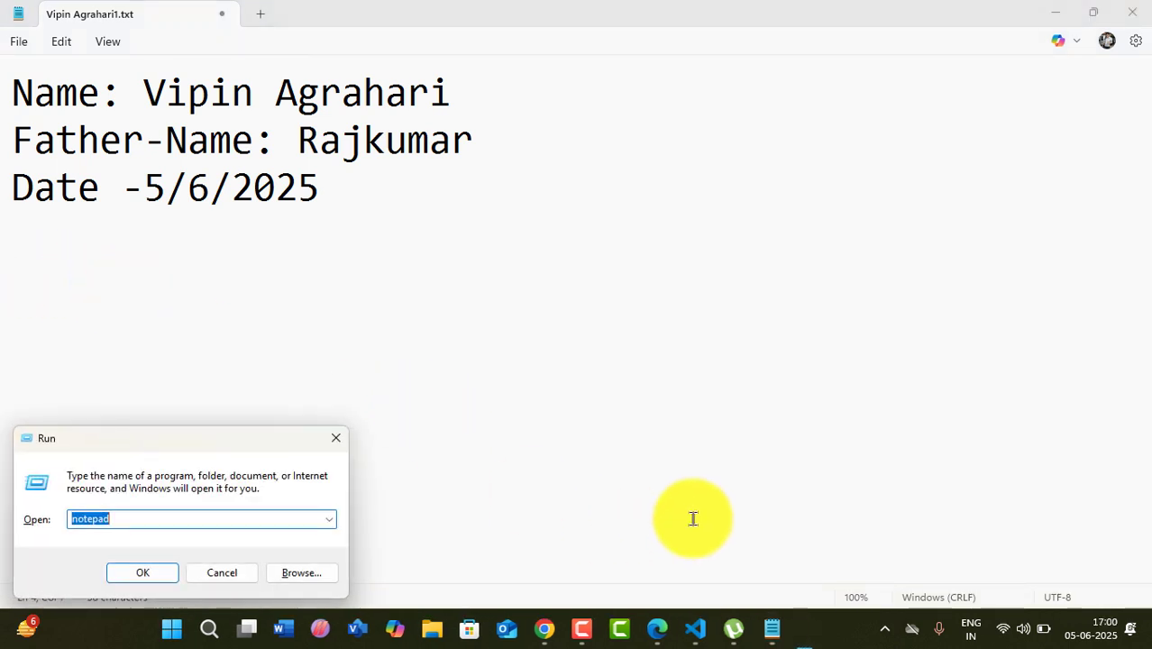
- Launch Microsoft Word from the Run dialog using the winword suggestion
{"action": "type", "text": "win"}
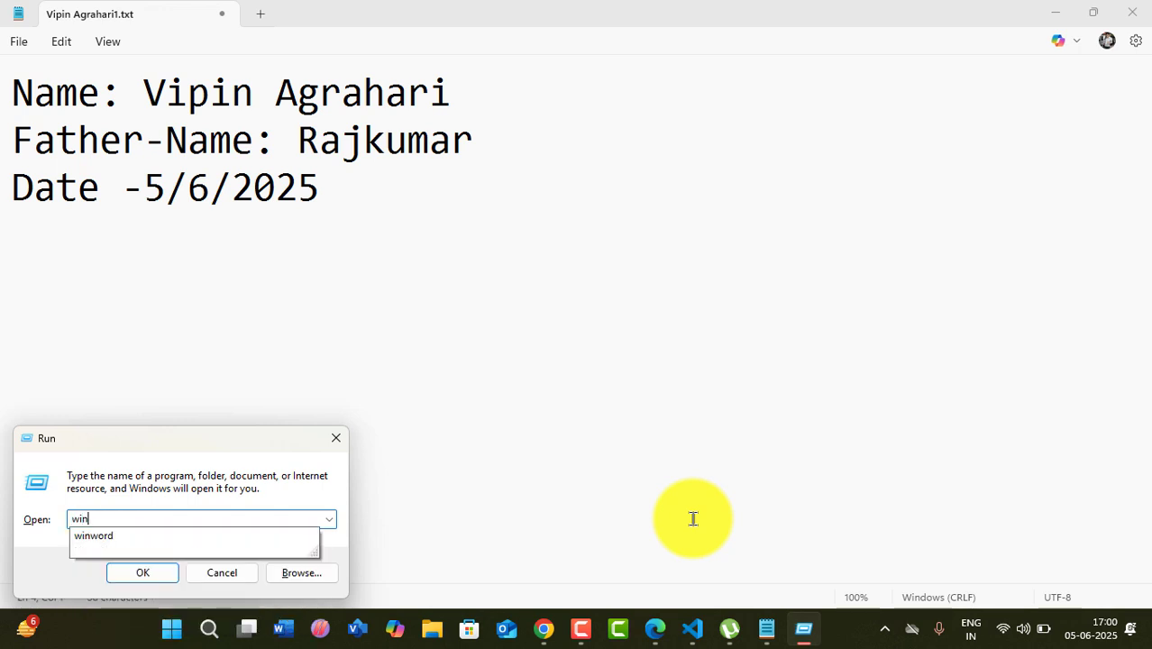
{"action": "key", "text": "Down"}
{"action": "key", "text": "Return"}
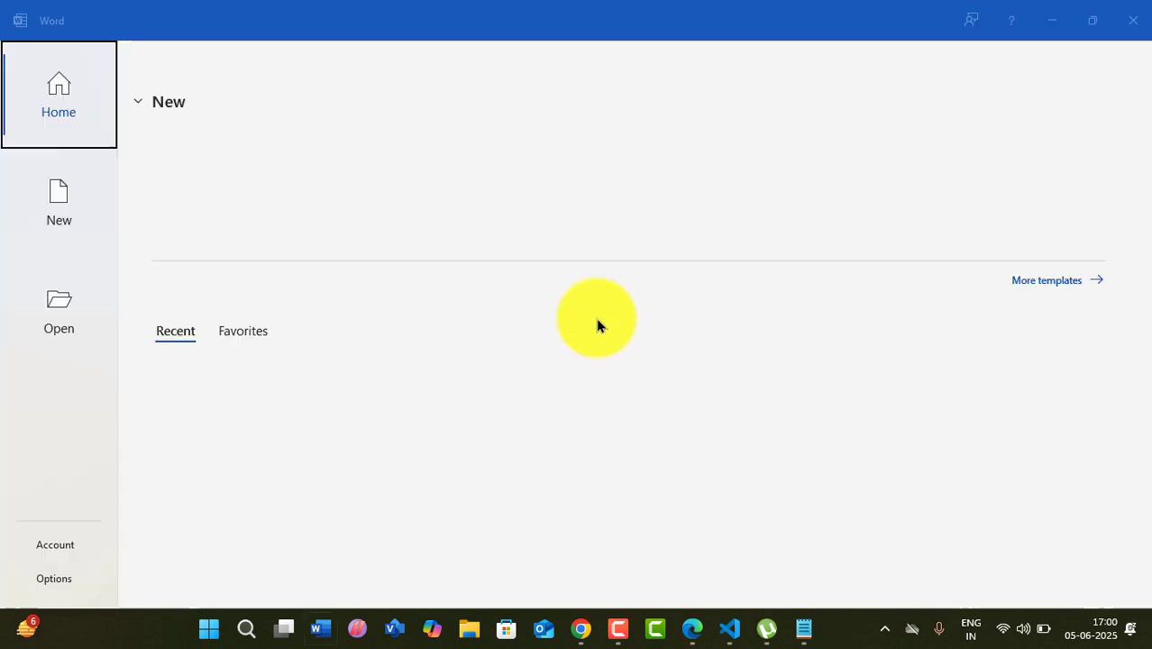
- Create a blank Word document and generate five lorem paragraphs with =lorem()
{"action": "left_click", "coordinate": [226, 155]}
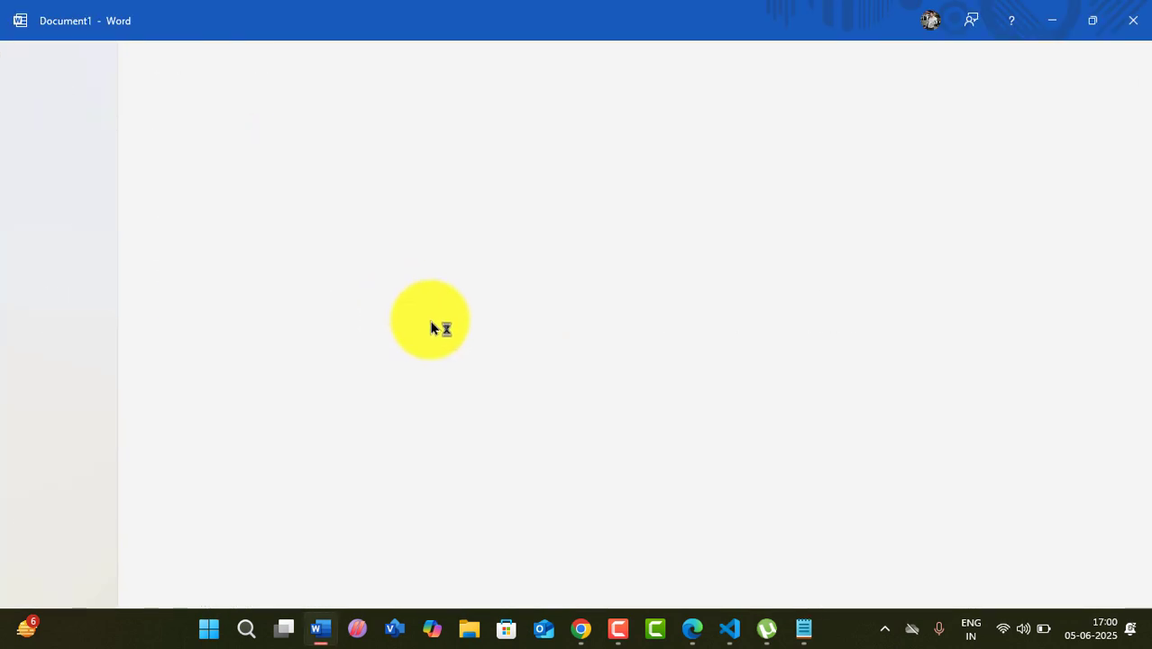
{"action": "type", "text": "="}
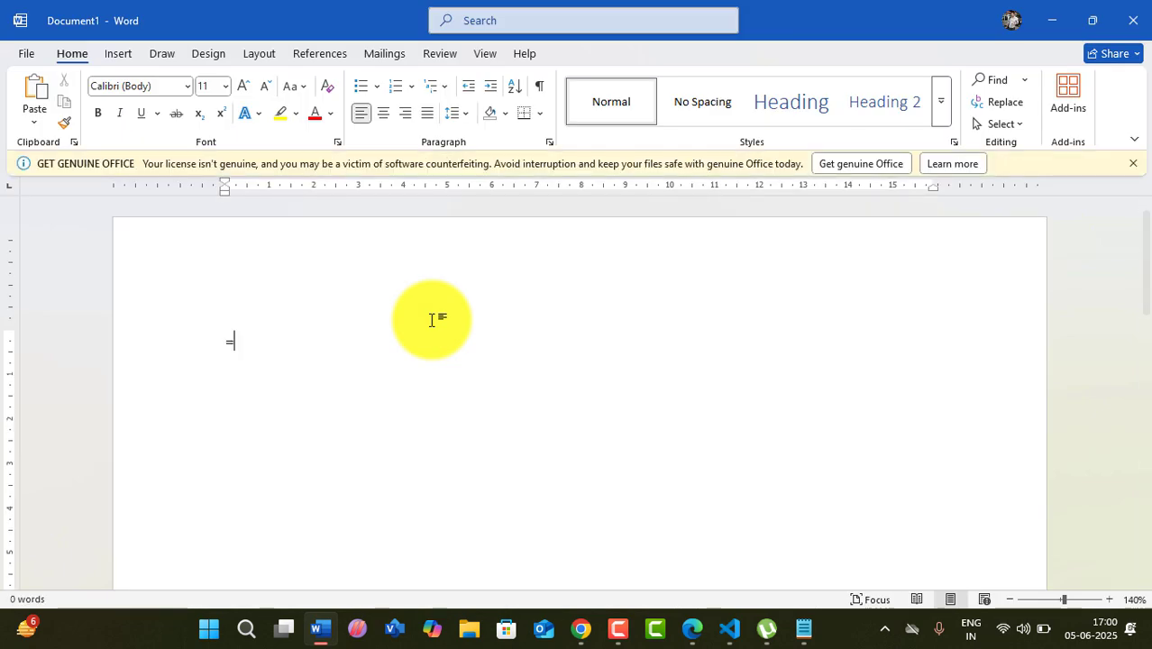
{"action": "type", "text": "lorem()"}
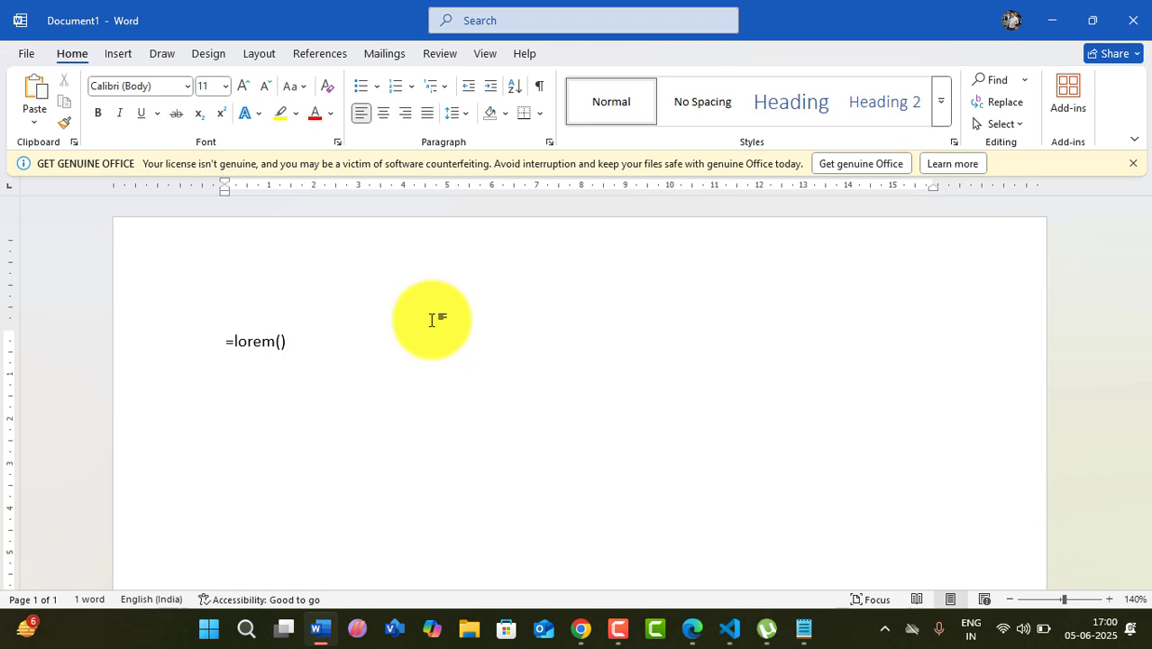
{"action": "key", "text": "Return"}
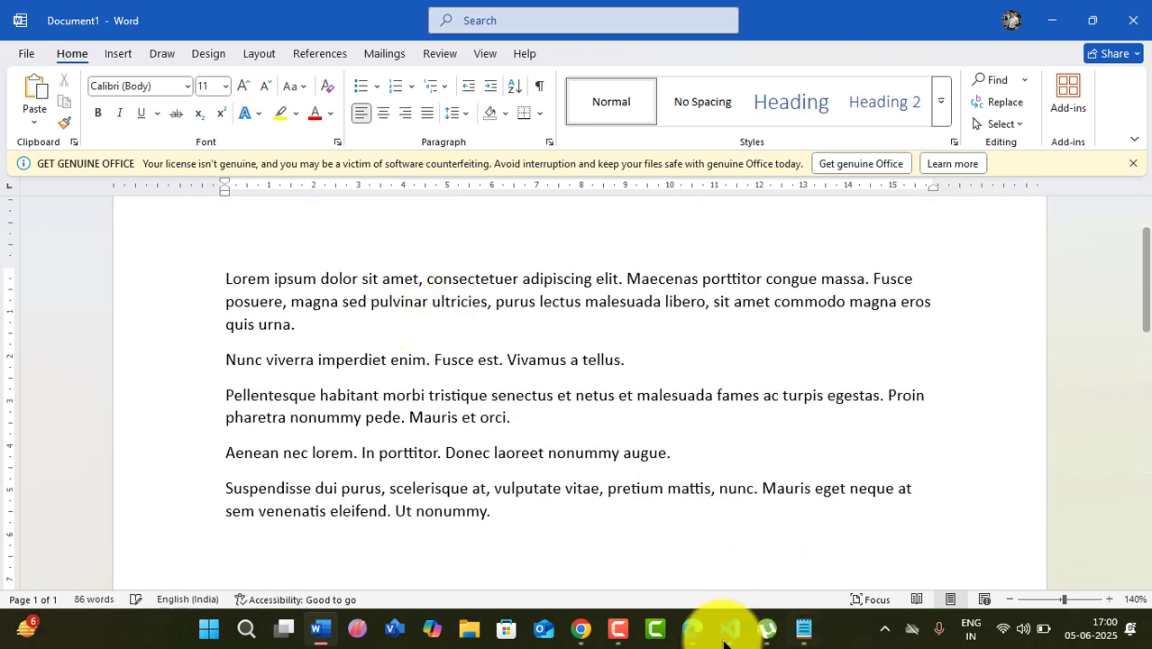
- Duplicate the five lorem paragraphs at the end of the document
{"action": "left_click_drag", "start_coordinate": [494, 516], "coordinate": [219, 270]}
{"action": "key", "text": "ctrl+c"}
{"action": "left_click", "coordinate": [537, 515]}
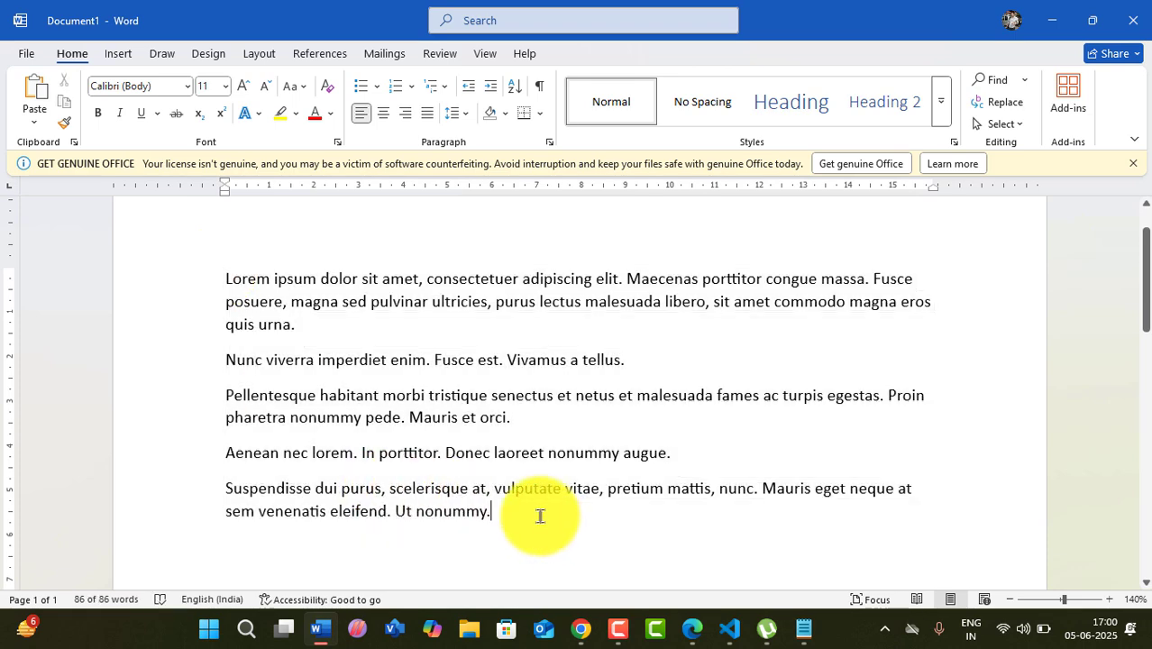
{"action": "key", "text": "Down"}
{"action": "key", "text": "ctrl+v"}
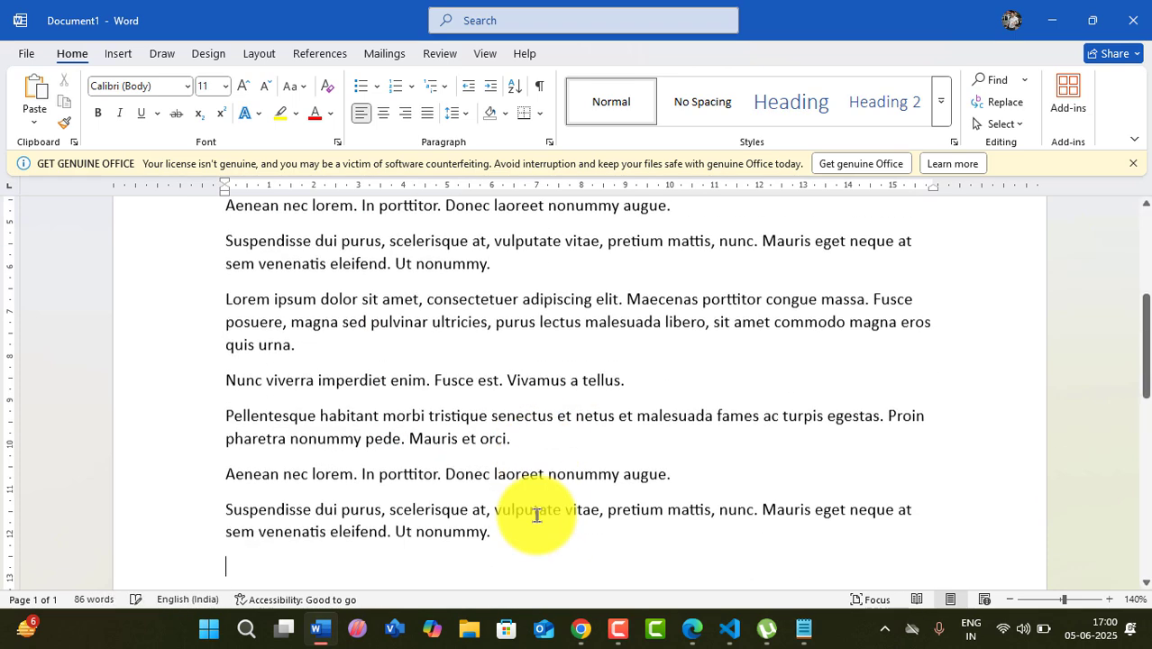
- Select all the lorem text, minimize Word, and select Notepad's three existing lines
{"action": "key", "text": "ctrl+a"}
{"action": "key", "text": "ctrl+c"}
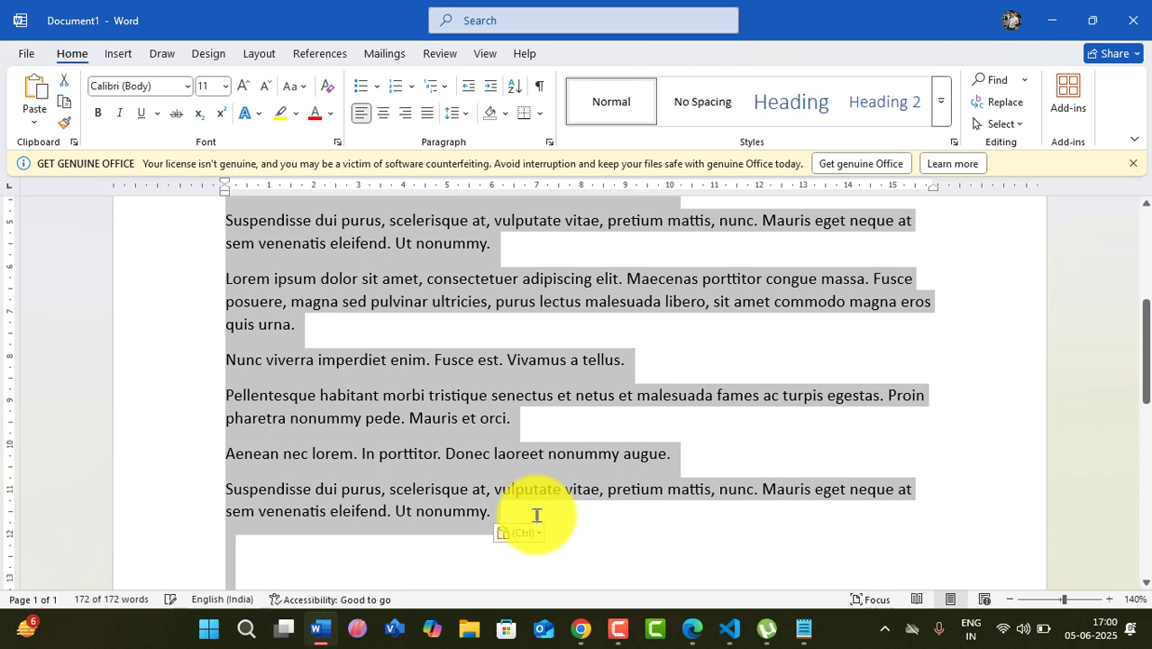
{"action": "left_click", "coordinate": [1051, 20]}
{"action": "left_click_drag", "start_coordinate": [358, 195], "coordinate": [3, 52]}
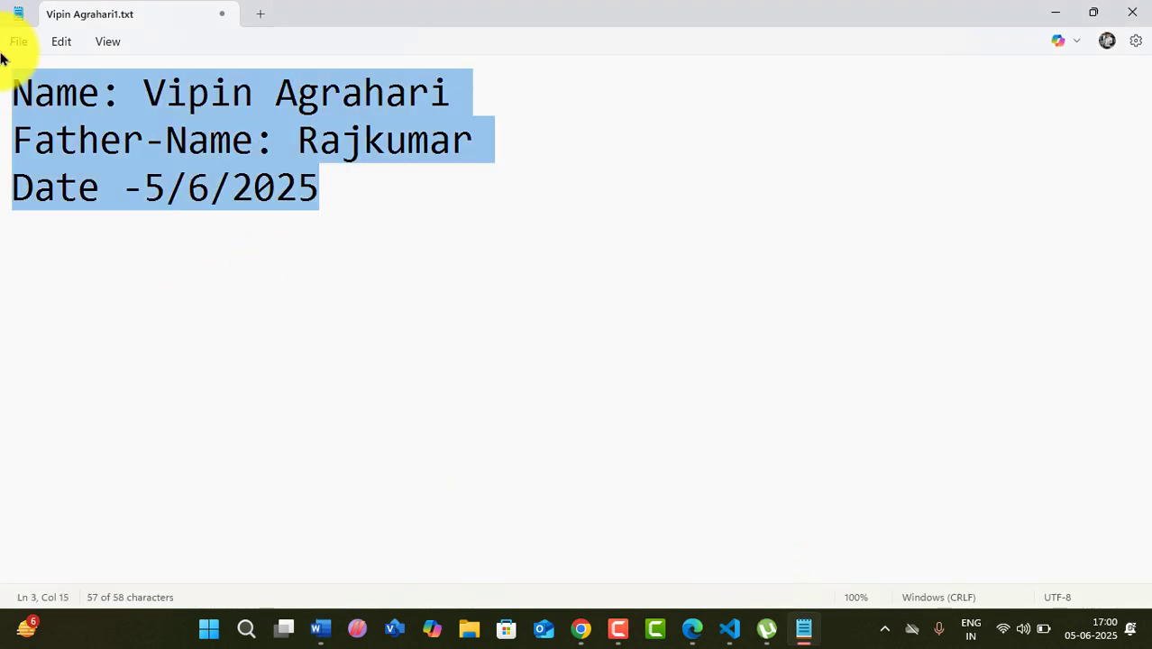
- Replace Notepad's three lines with two pasted copies of the lorem text (2,401 characters)
{"action": "key", "text": "ctrl+v"}
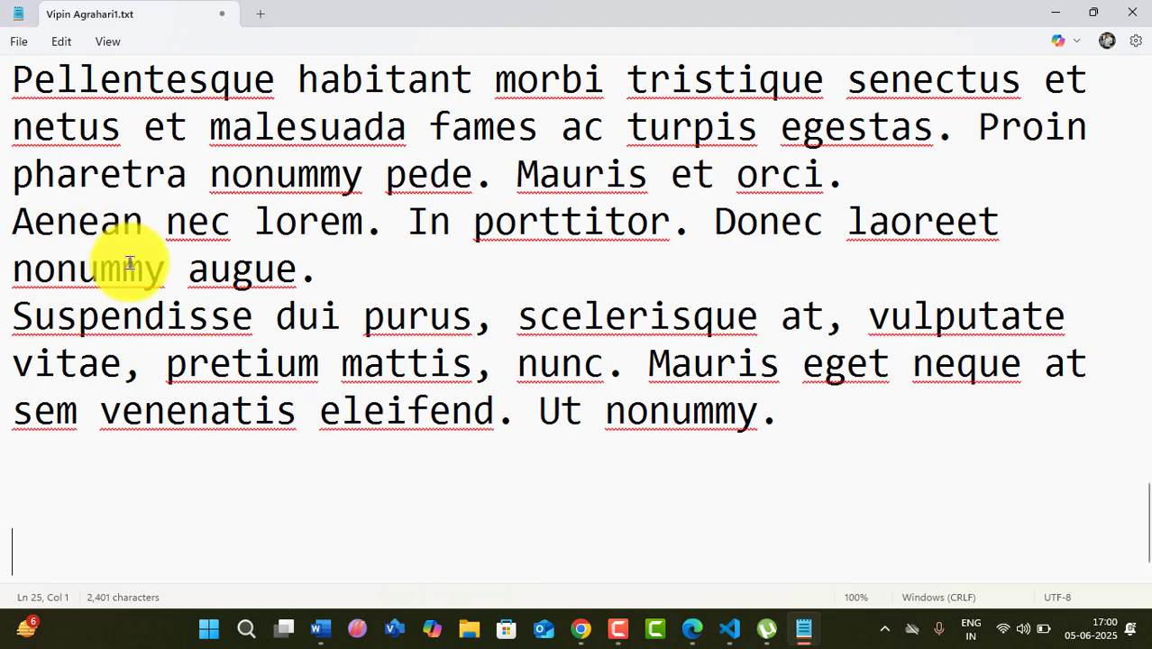
{"action": "key", "text": "ctrl+v"}
{"action": "scroll", "coordinate": [174, 423], "scroll_direction": "up", "scroll_amount": 4}
{"action": "scroll", "coordinate": [173, 419], "scroll_direction": "up", "scroll_amount": 5}
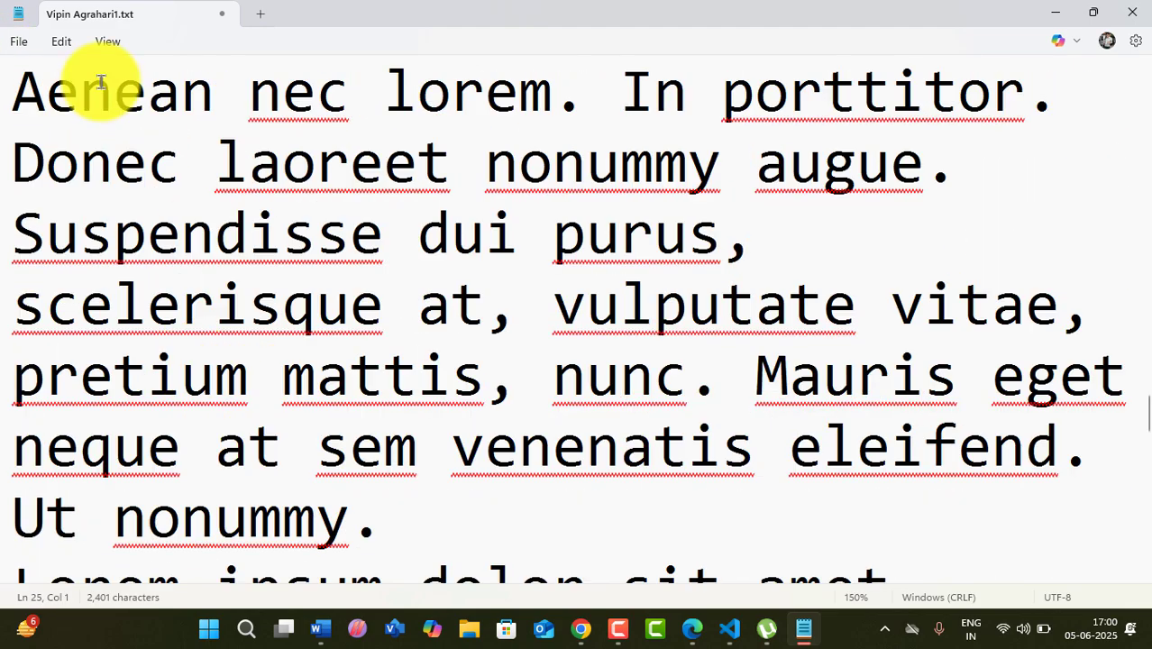
{"action": "left_click", "coordinate": [61, 42]}
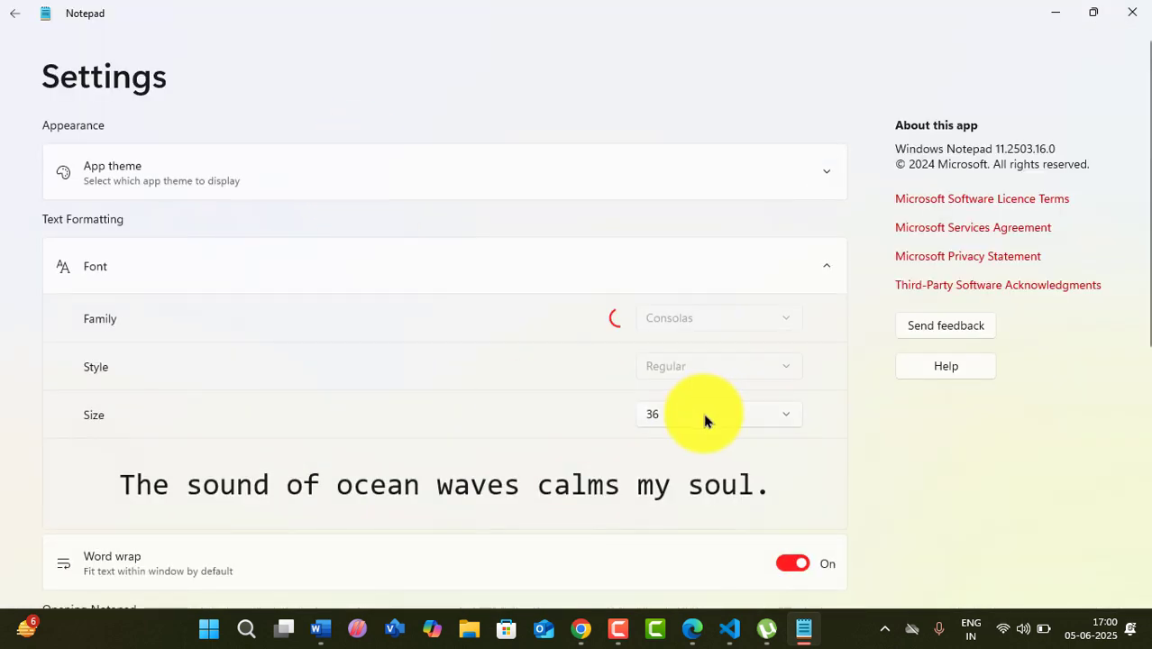
- Set Notepad's font size to 11, then close the Notepad window
{"action": "left_click", "coordinate": [702, 410]}
{"action": "left_click", "coordinate": [784, 422]}
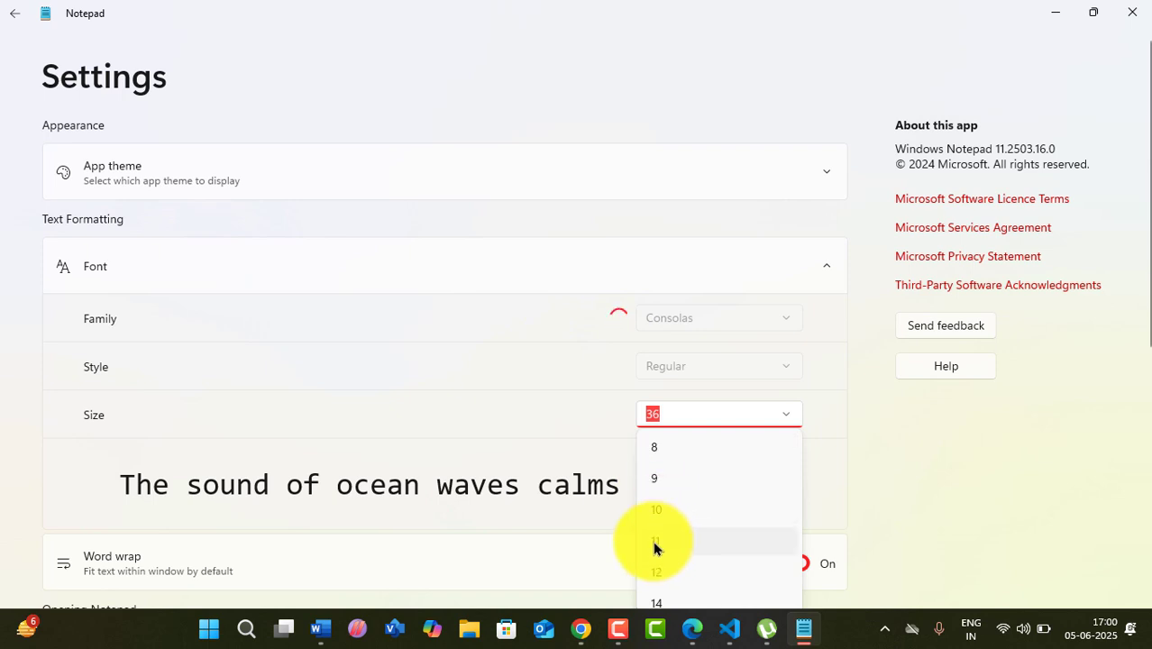
{"action": "left_click", "coordinate": [689, 537]}
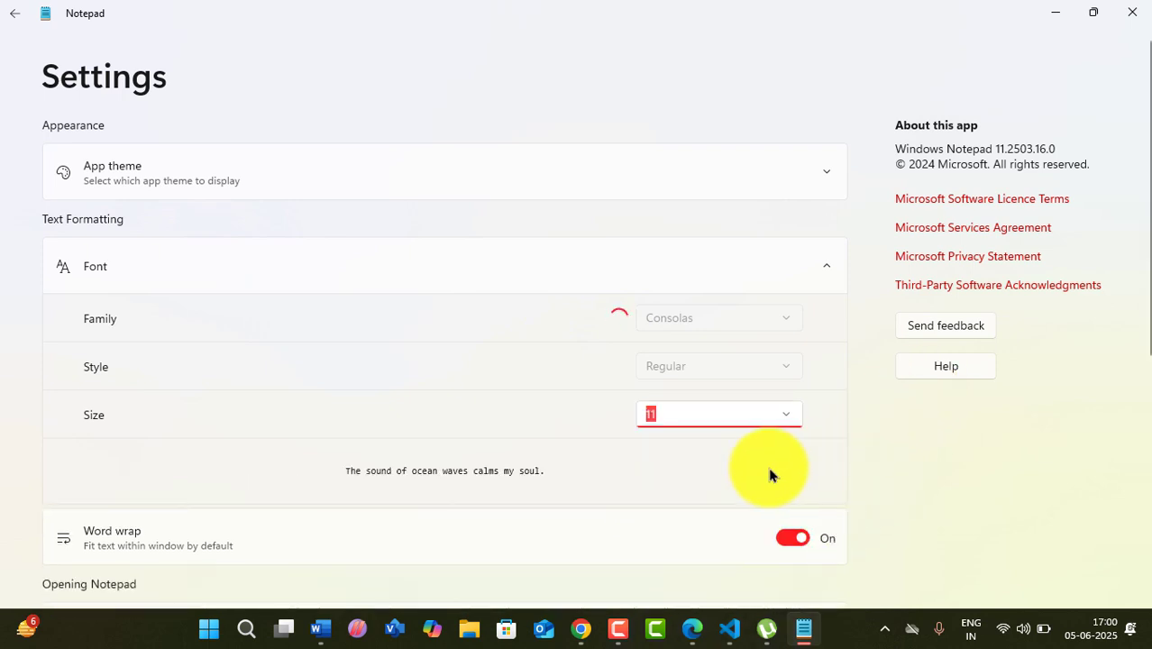
{"action": "scroll", "coordinate": [773, 478], "scroll_direction": "down", "scroll_amount": 1}
{"action": "scroll", "coordinate": [766, 522], "scroll_direction": "down", "scroll_amount": 5}
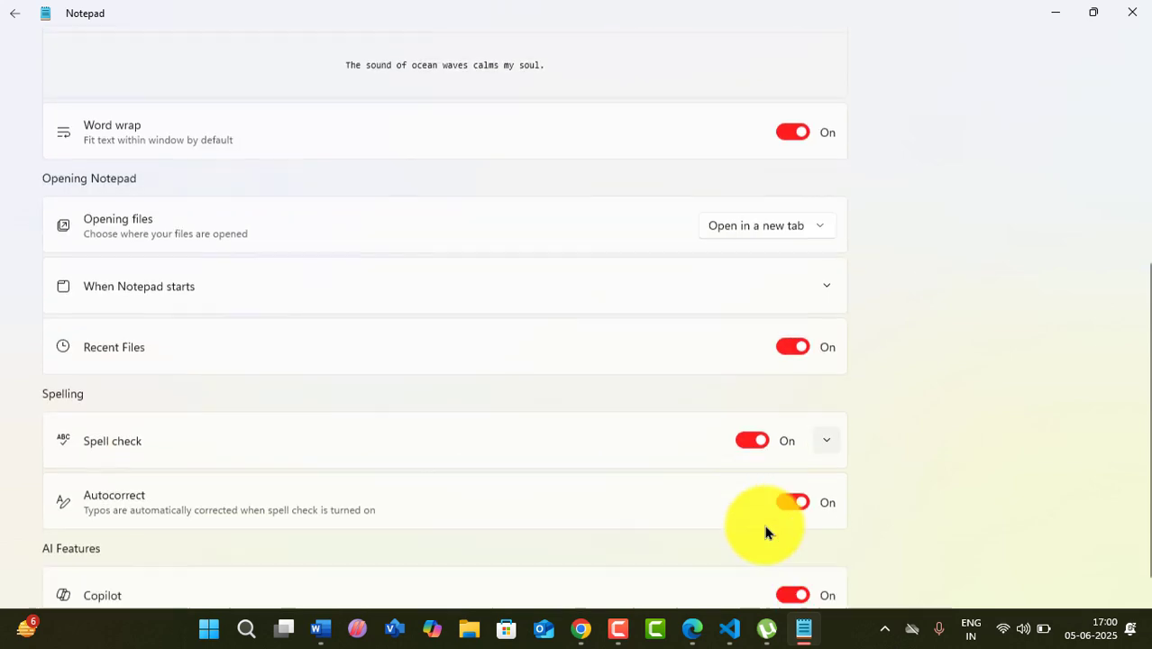
{"action": "scroll", "coordinate": [768, 527], "scroll_direction": "up", "scroll_amount": 6}
{"action": "scroll", "coordinate": [491, 337], "scroll_direction": "down", "scroll_amount": 5}
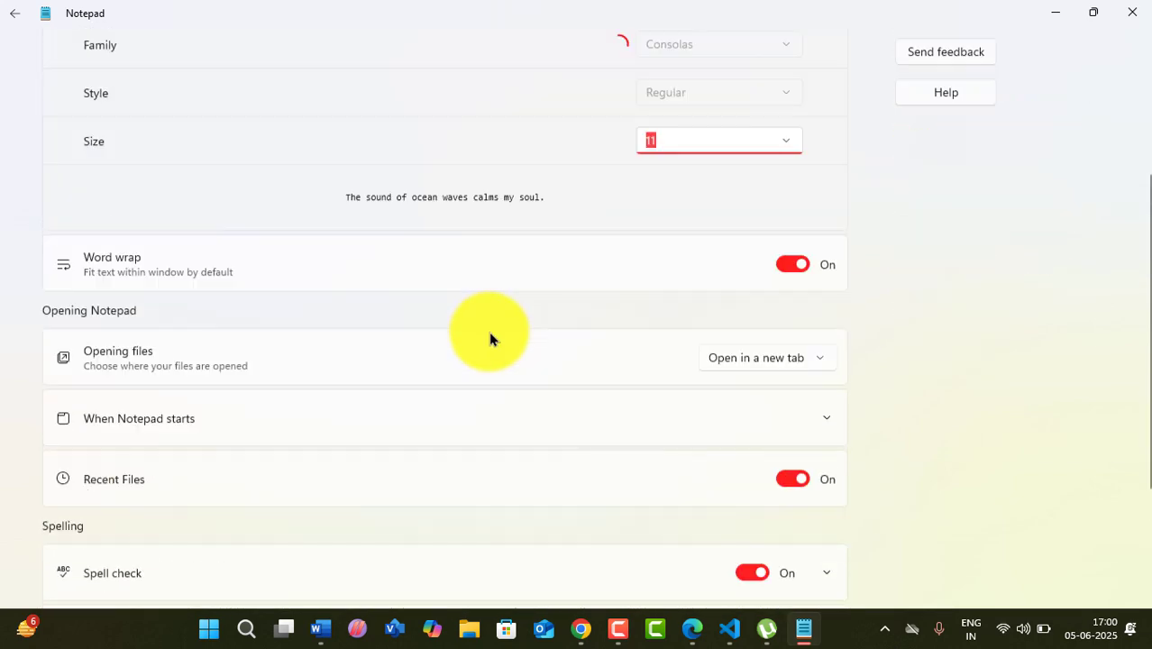
{"action": "scroll", "coordinate": [495, 347], "scroll_direction": "up", "scroll_amount": 5}
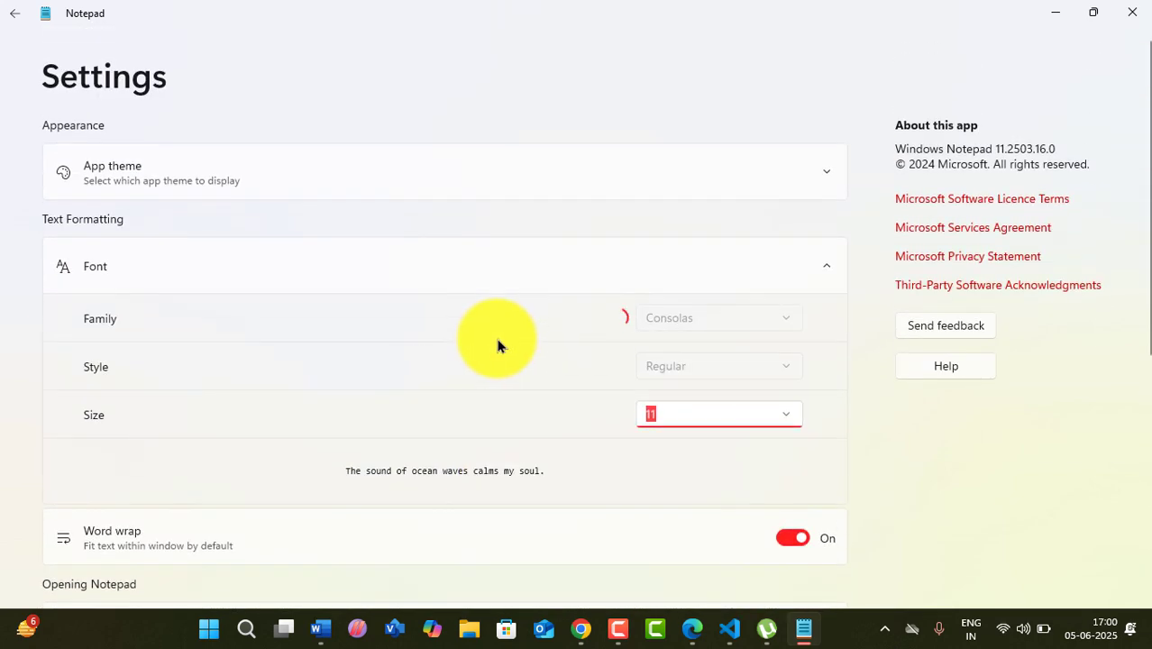
{"action": "left_click", "coordinate": [1132, 11]}
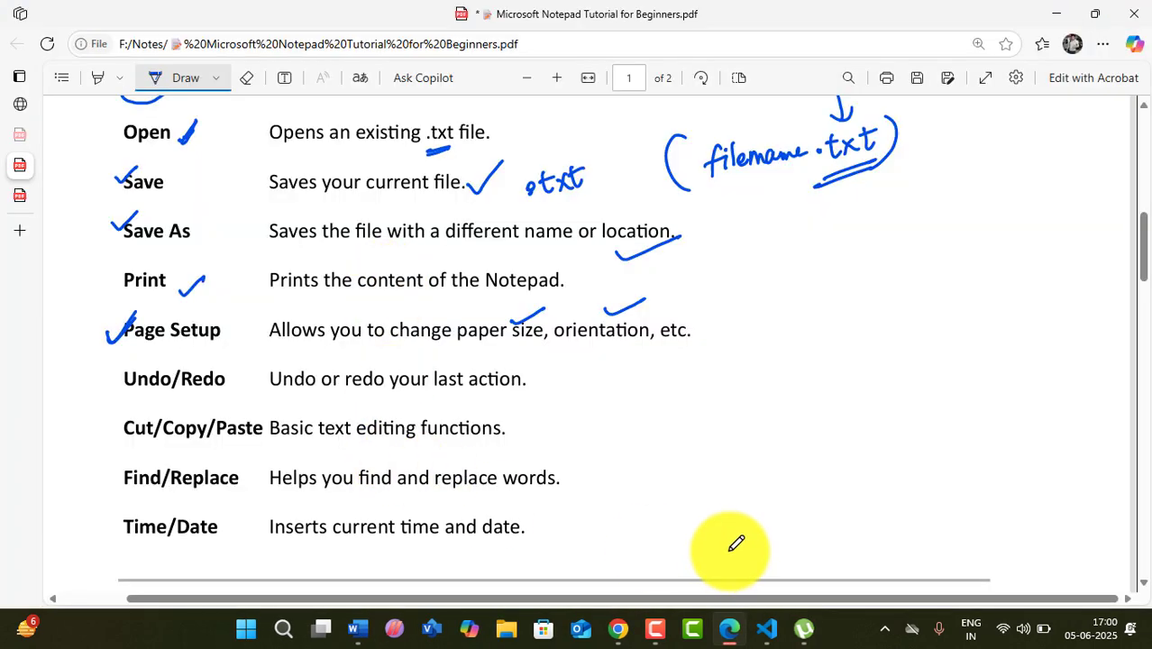
- Relaunch Notepad from the Run dialog and maximize its window
{"action": "key", "text": "super+r"}
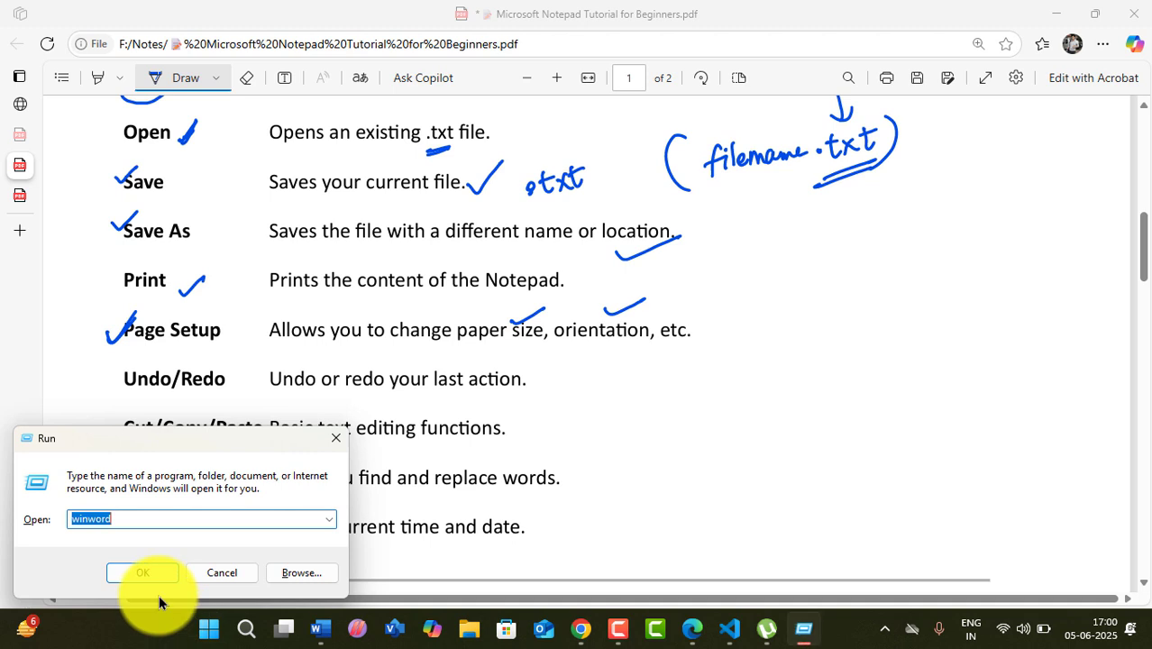
{"action": "type", "text": "not"}
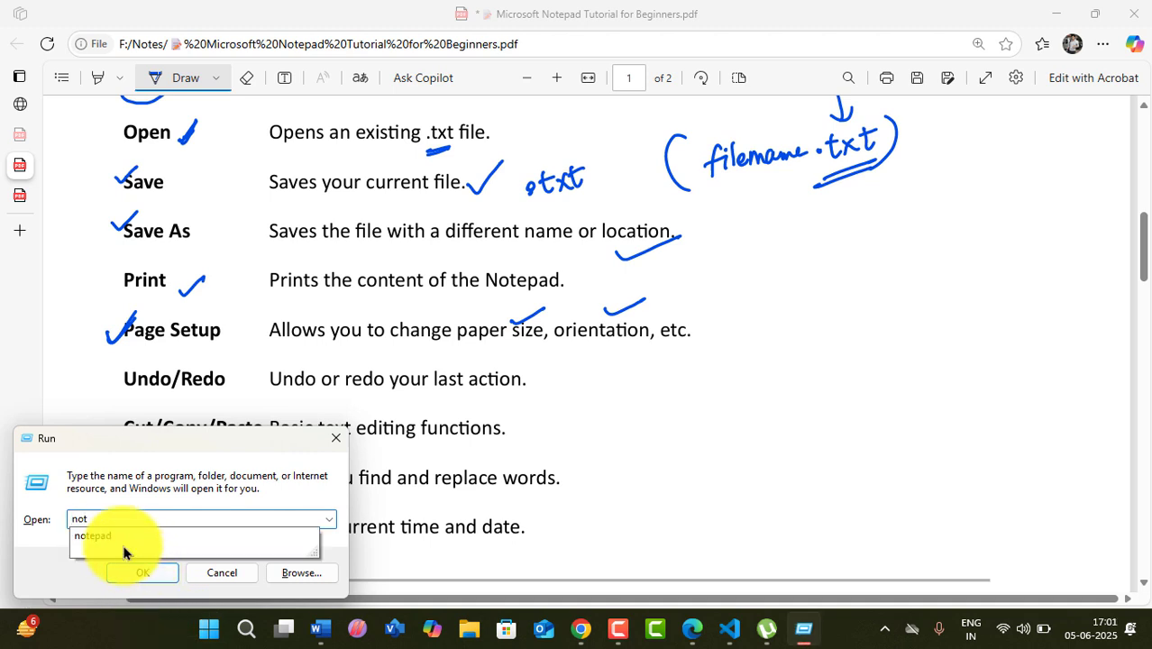
{"action": "left_click", "coordinate": [111, 536]}
{"action": "left_click", "coordinate": [148, 575]}
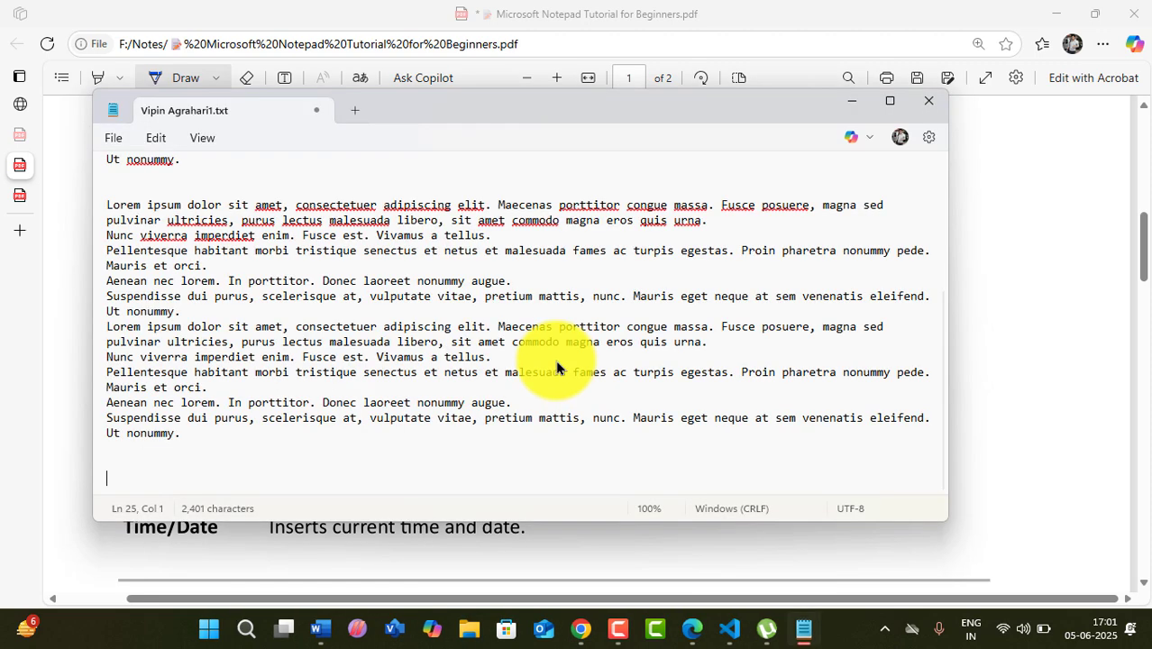
{"action": "left_click", "coordinate": [888, 103]}
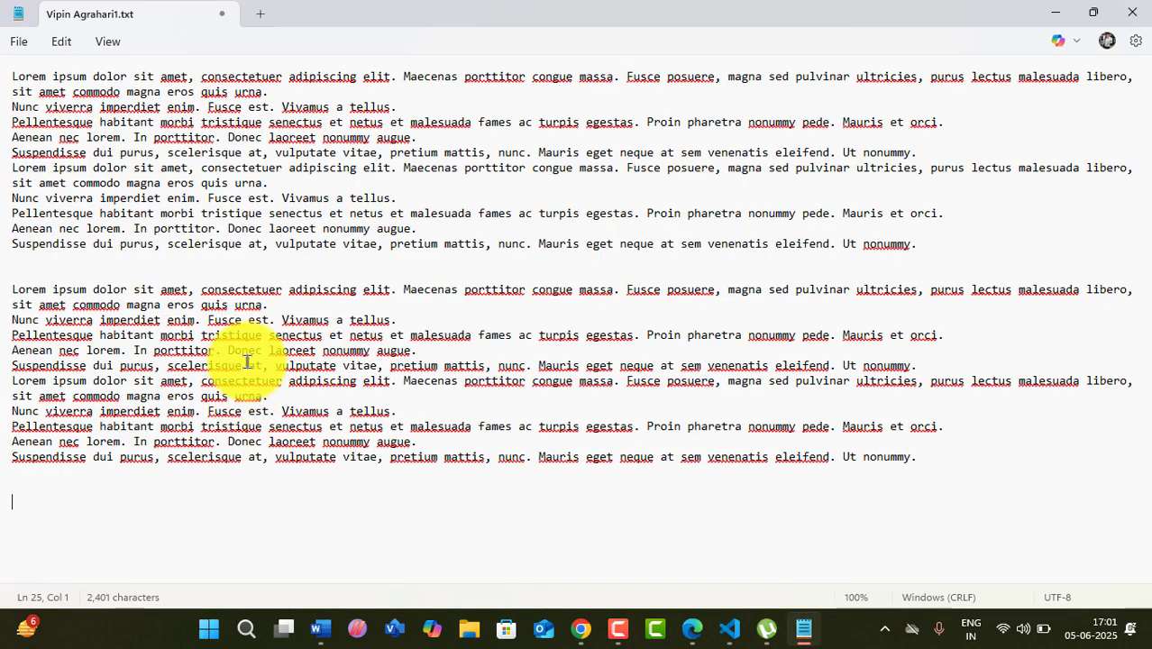
- Append another copy of the lorem text at the end, bringing it to 3,601 characters
{"action": "left_click", "coordinate": [18, 504]}
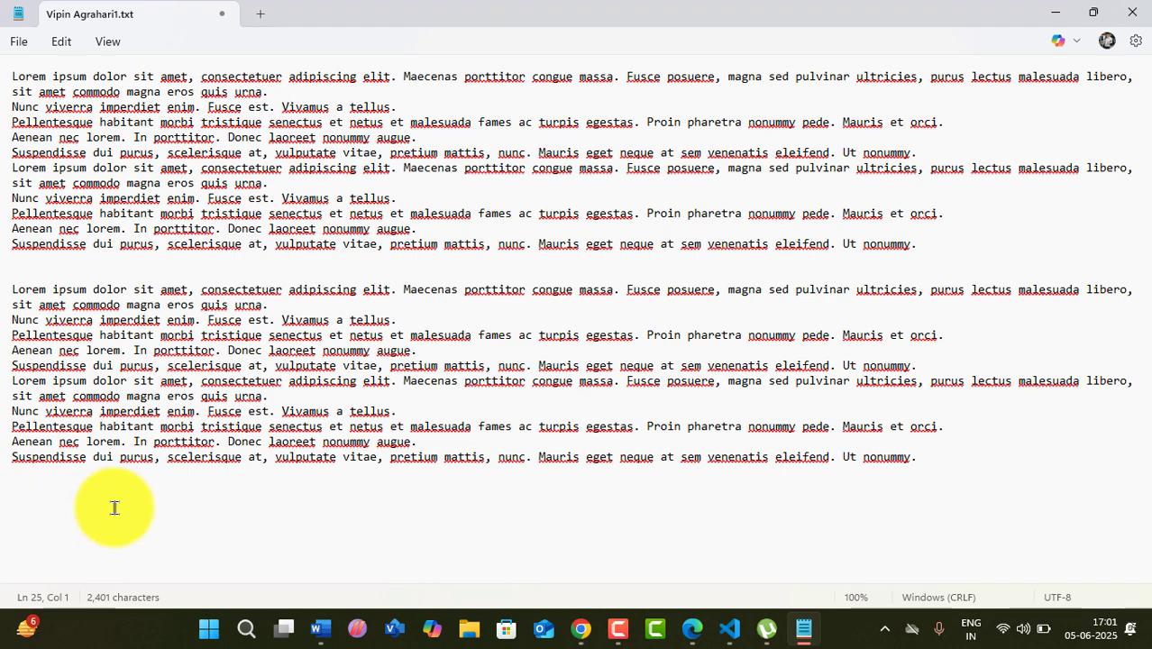
{"action": "key", "text": "ctrl+v"}
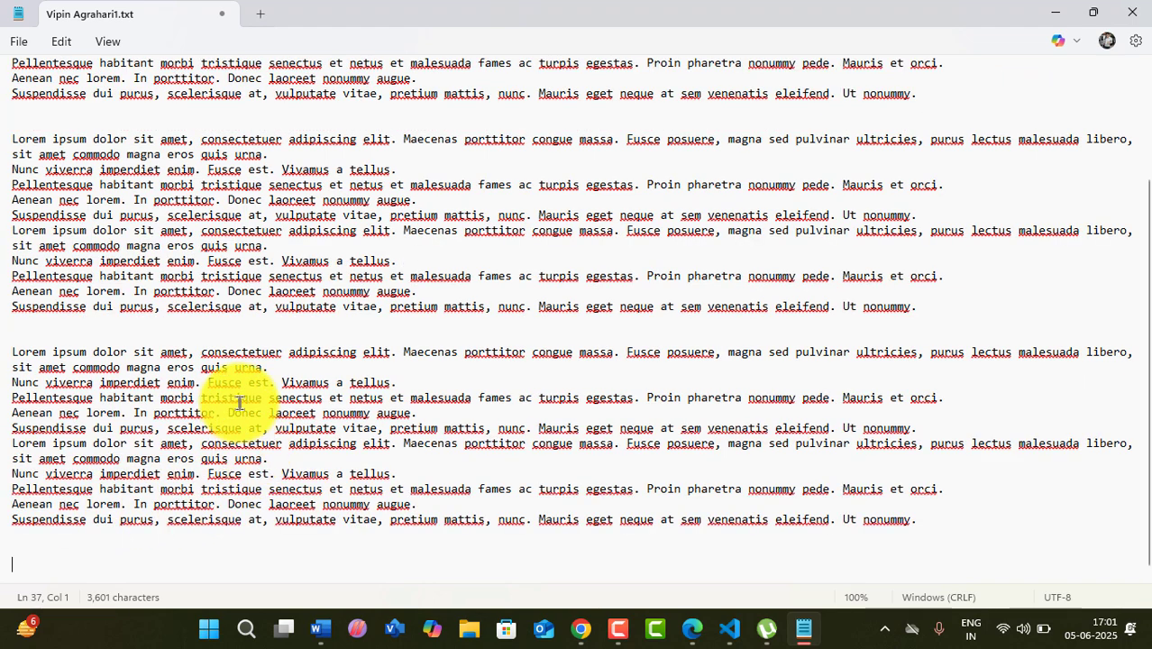
{"action": "scroll", "coordinate": [236, 399], "scroll_direction": "up", "scroll_amount": 3}
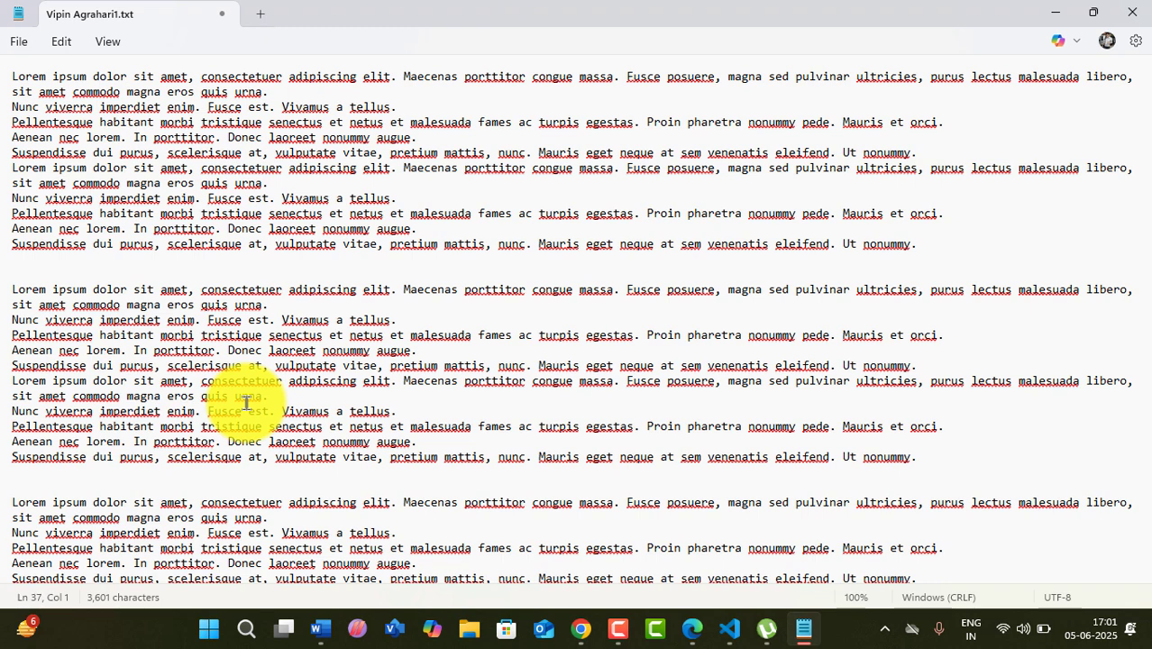
{"action": "left_click", "coordinate": [16, 41]}
{"action": "left_click", "coordinate": [38, 266]}
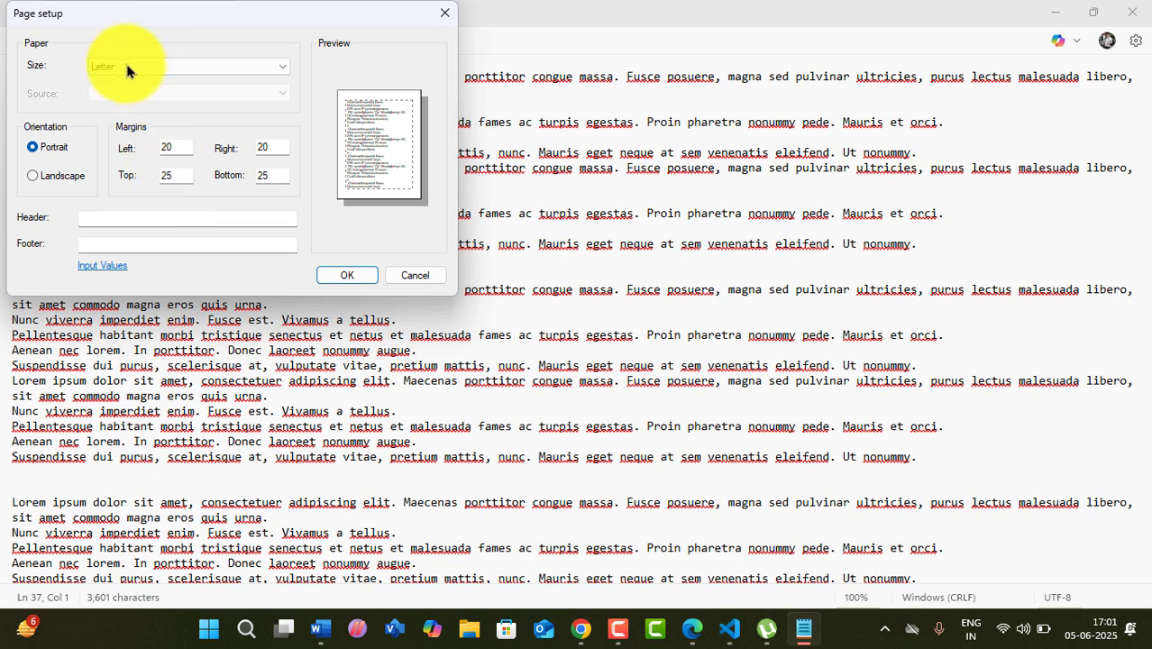
- Set the page setup to A4 paper in Landscape orientation
{"action": "left_click", "coordinate": [124, 59]}
{"action": "scroll", "coordinate": [114, 235], "scroll_direction": "up", "scroll_amount": 7}
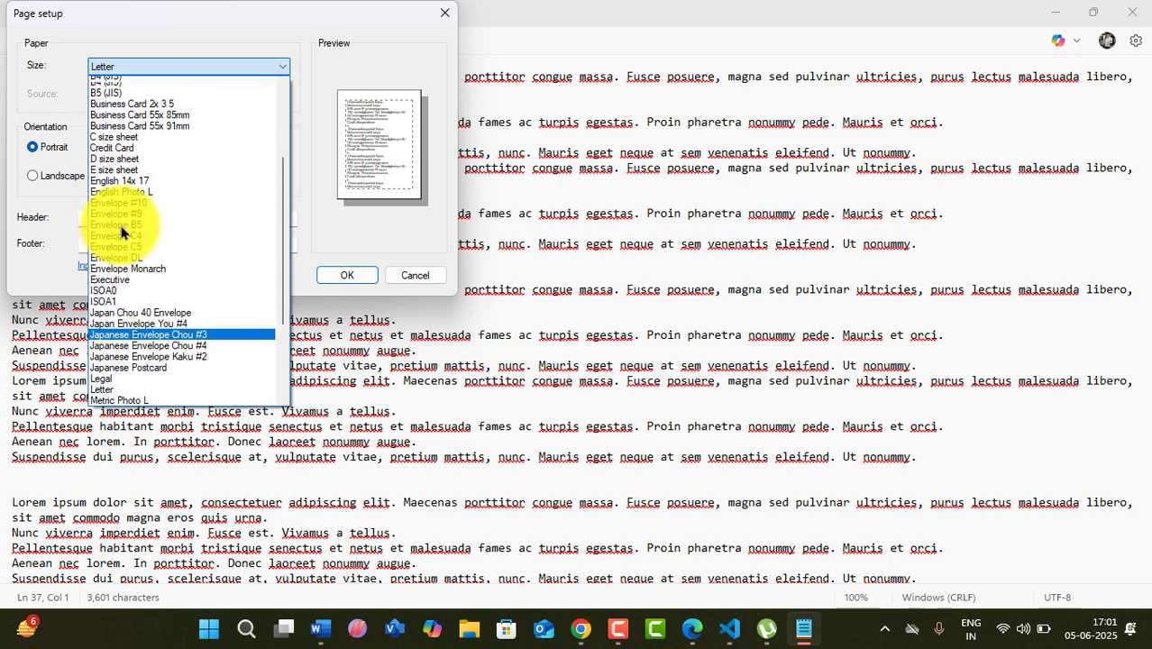
{"action": "scroll", "coordinate": [136, 124], "scroll_direction": "up", "scroll_amount": 1}
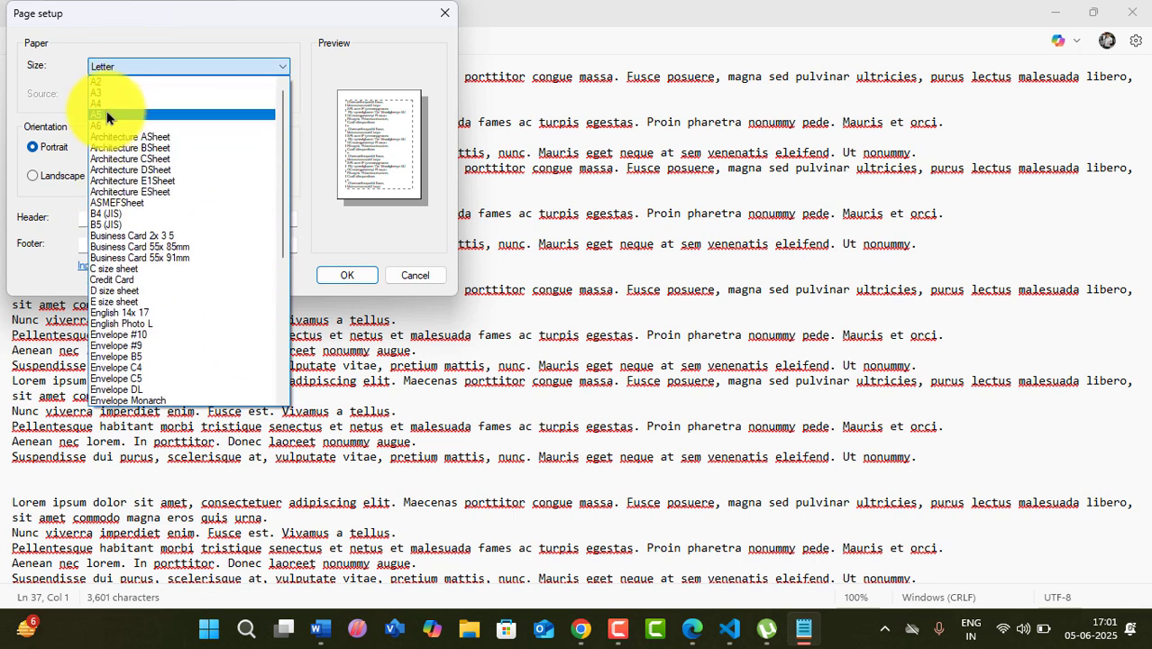
{"action": "left_click", "coordinate": [106, 107]}
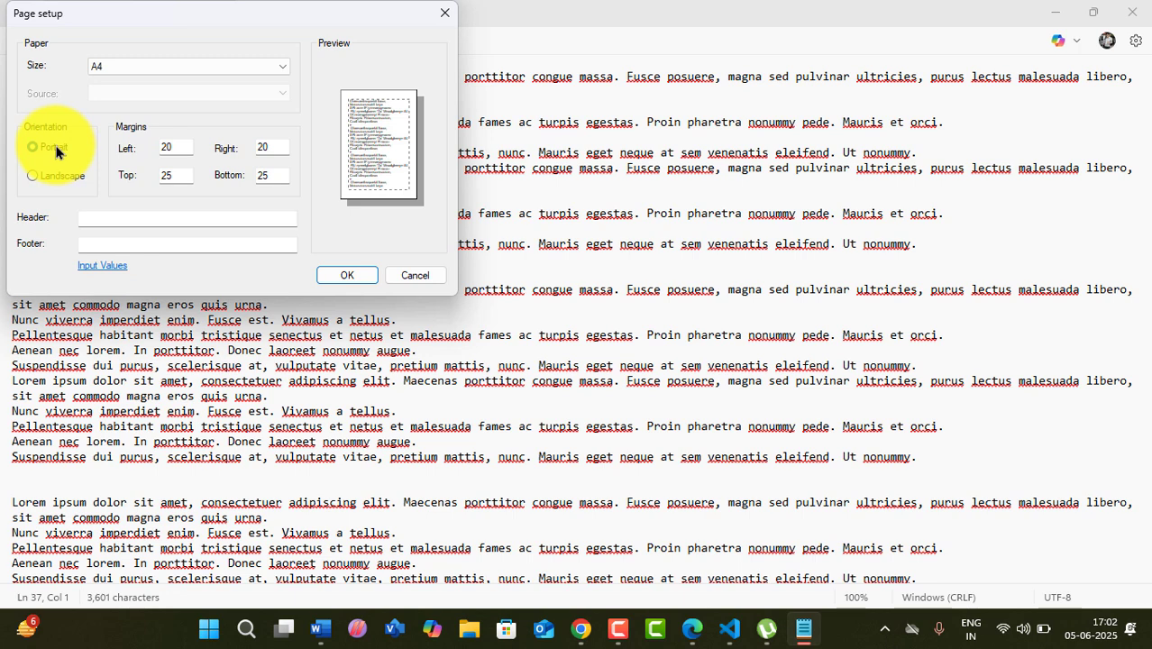
{"action": "left_click", "coordinate": [57, 149]}
{"action": "left_click", "coordinate": [58, 179]}
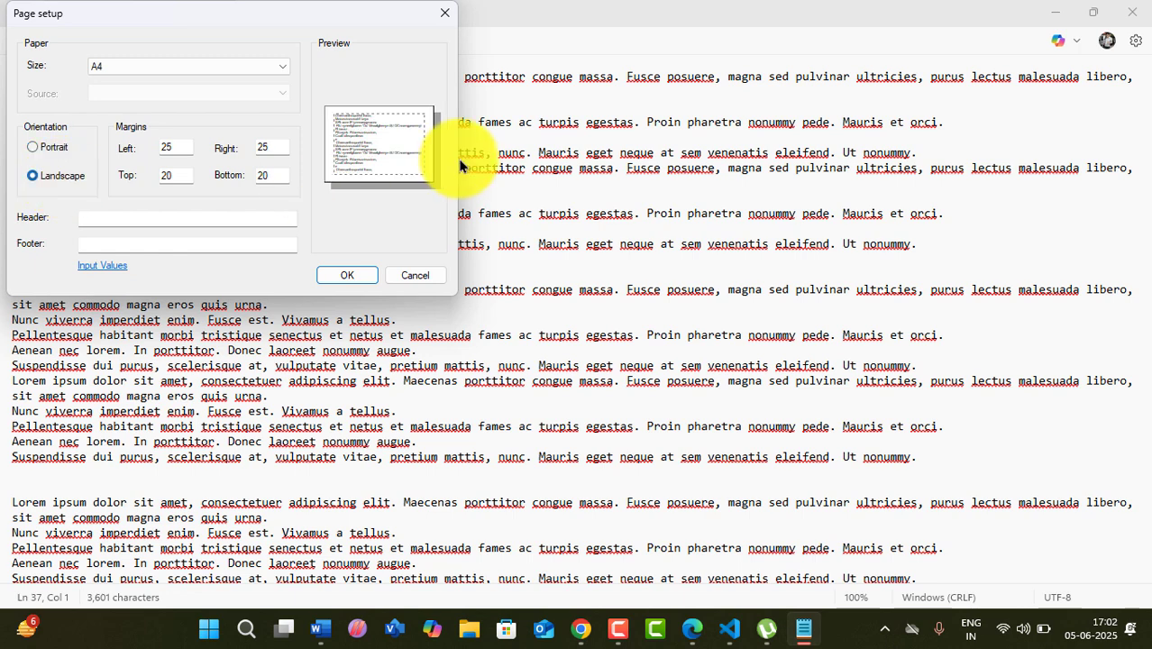
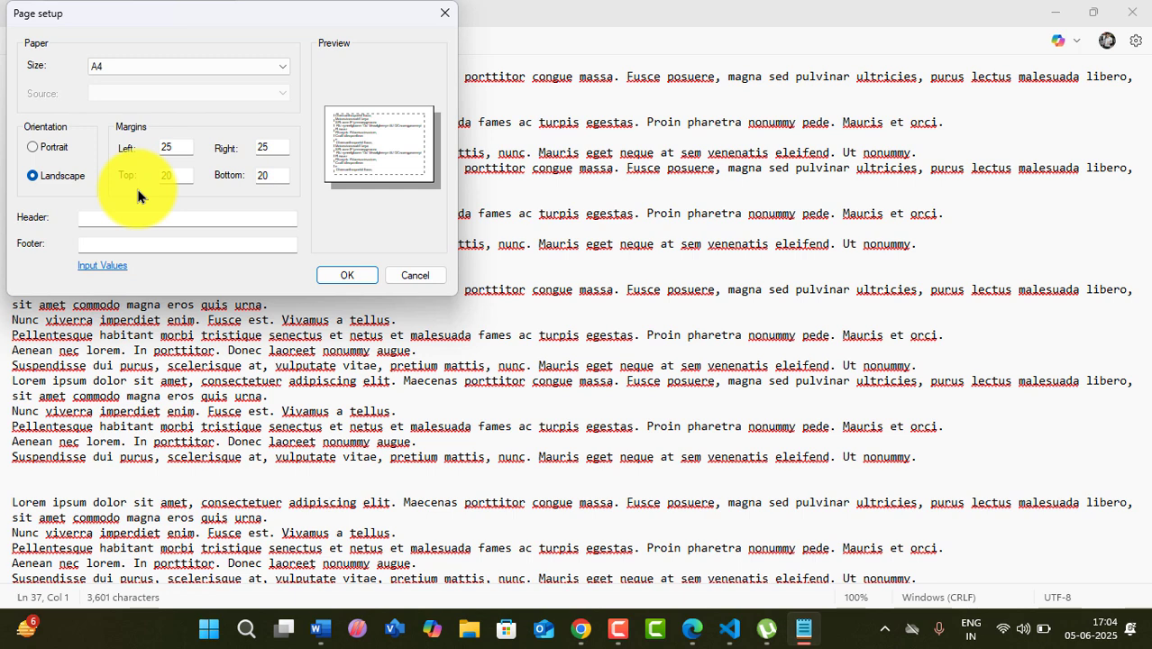
- Switch the page to Portrait and set the left and right margins to 10
{"action": "left_click", "coordinate": [53, 149]}
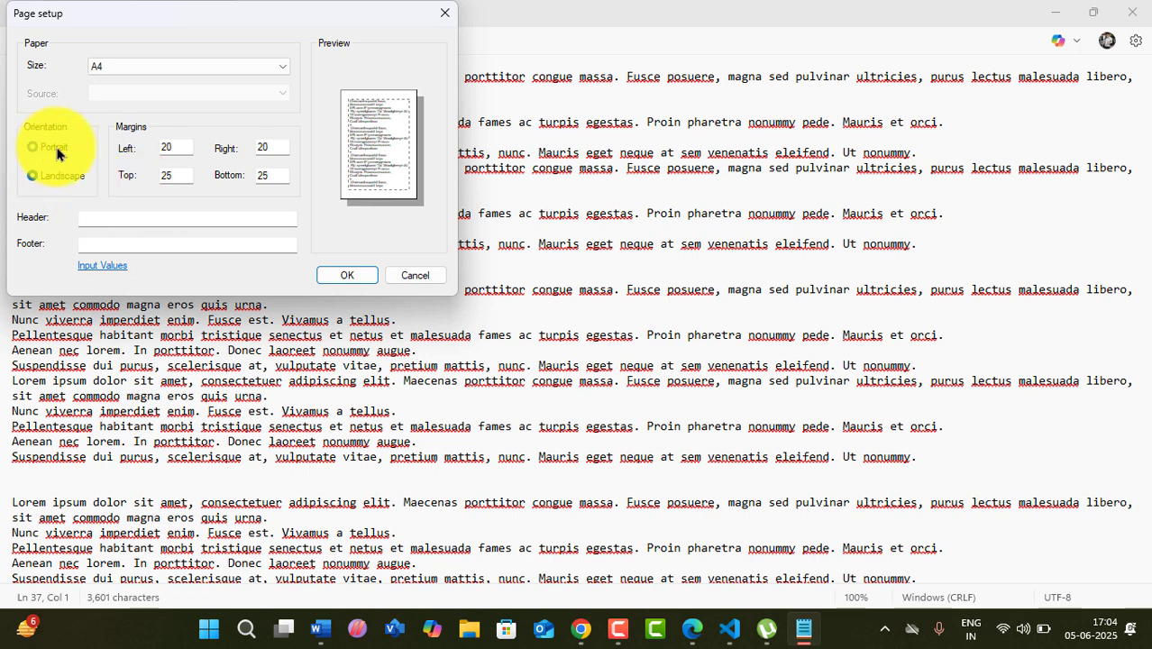
{"action": "double_click", "coordinate": [175, 147]}
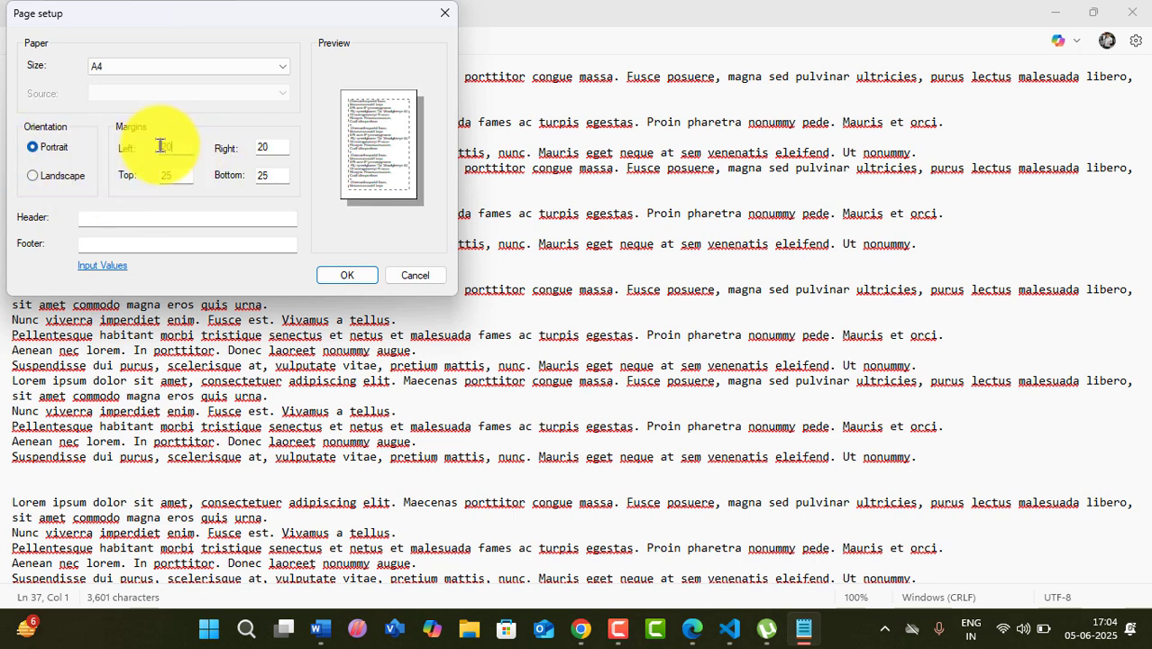
{"action": "type", "text": "0"}
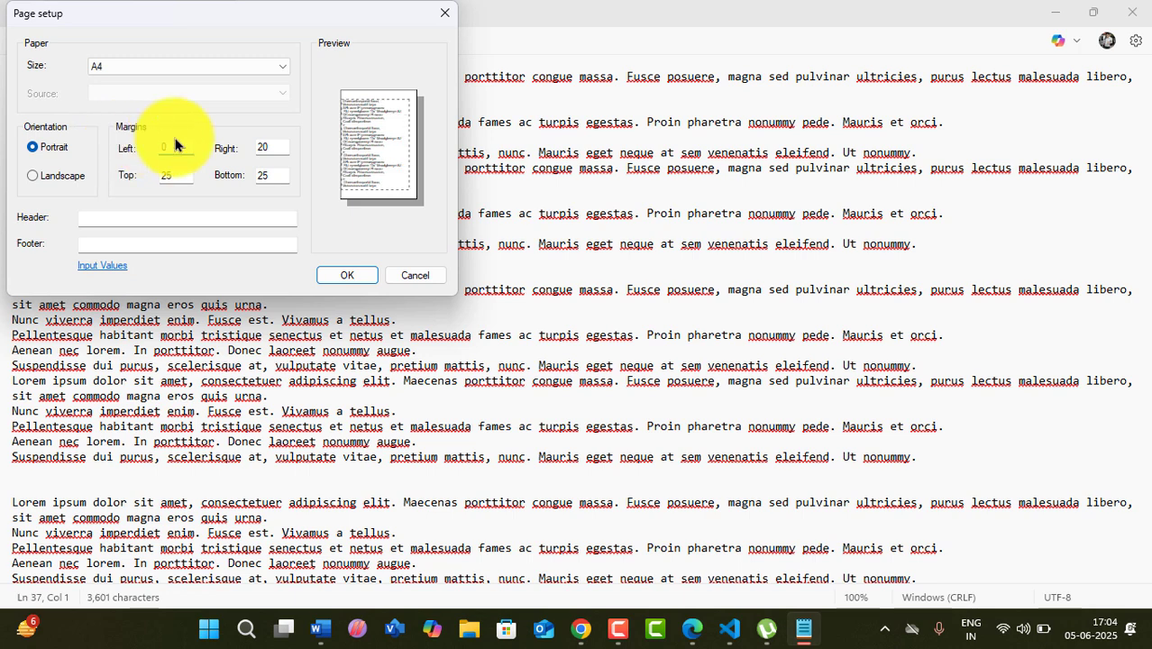
{"action": "key", "text": "Tab"}
{"action": "type", "text": "0"}
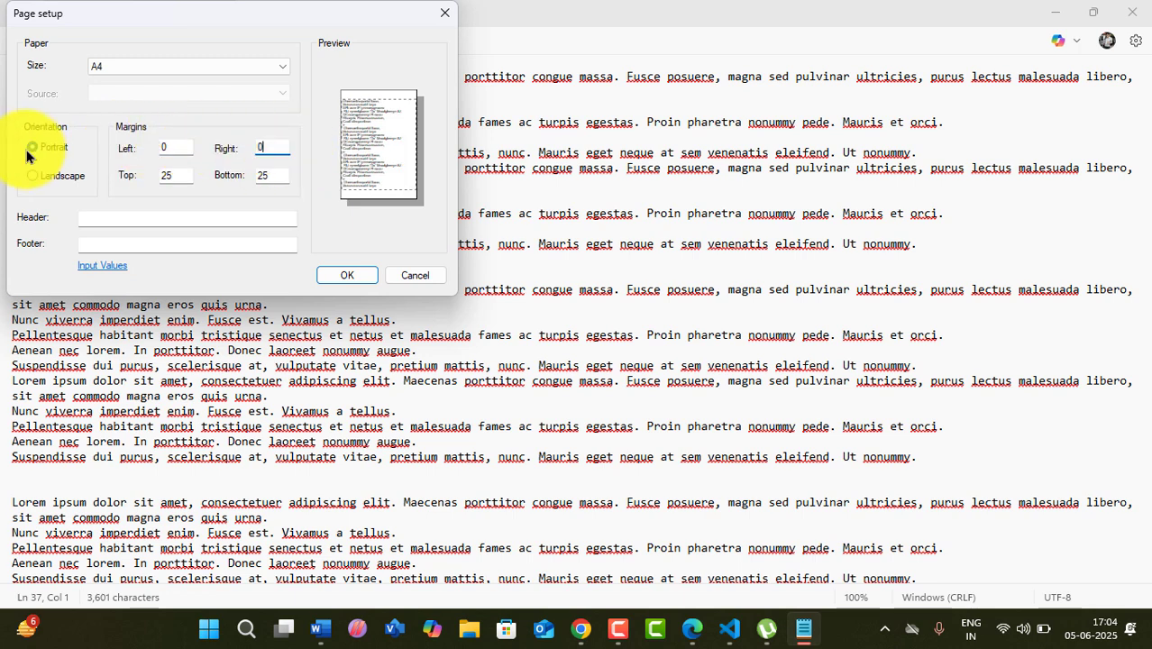
{"action": "type", "text": "0"}
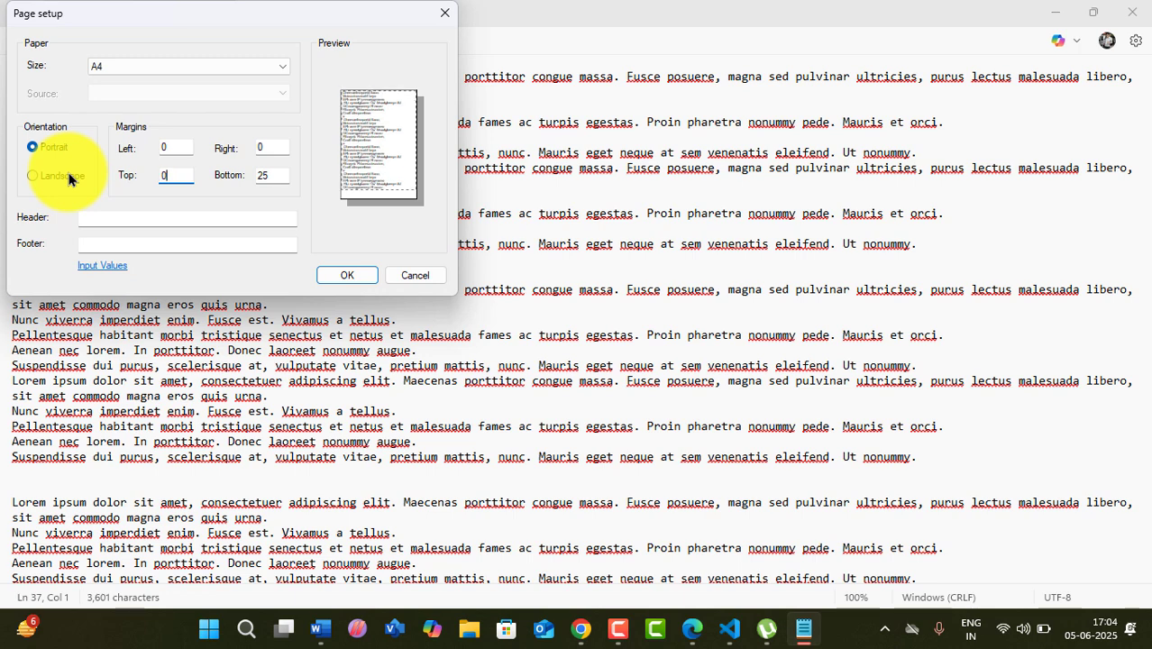
{"action": "key", "text": "Tab"}
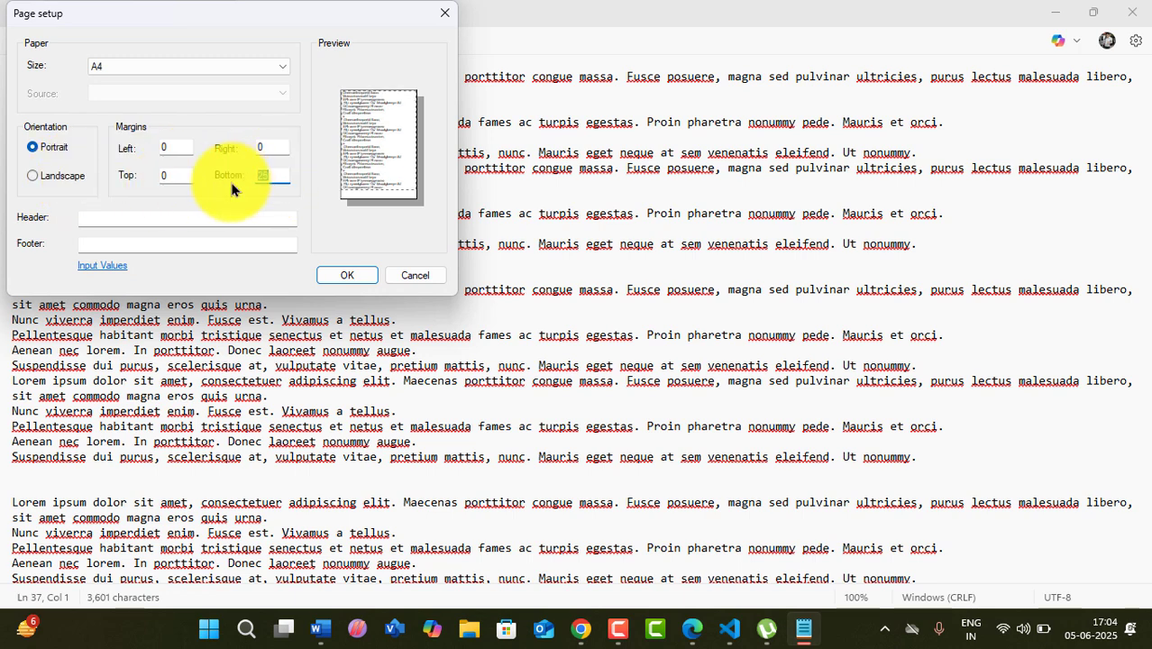
{"action": "type", "text": "0"}
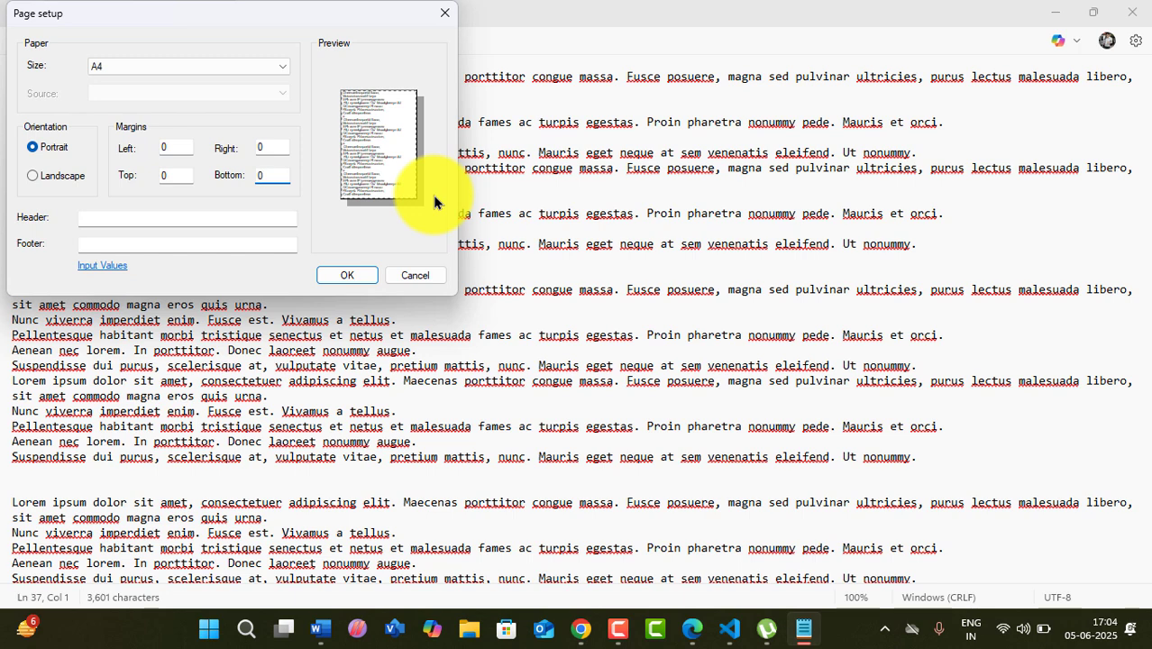
{"action": "left_click", "coordinate": [178, 147]}
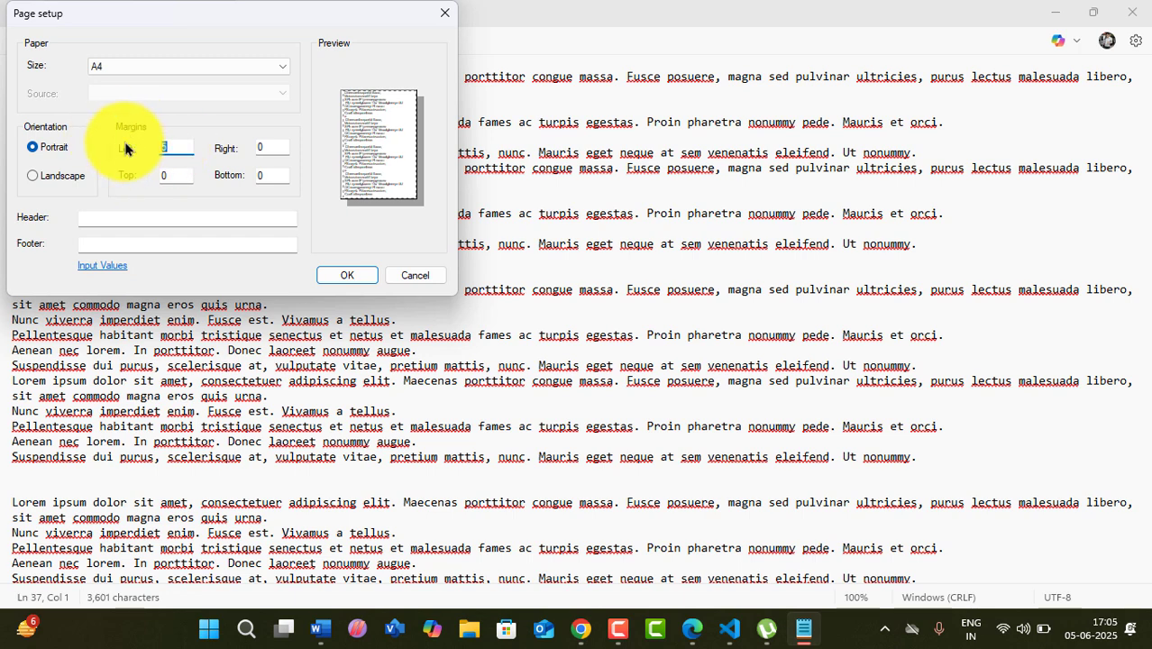
{"action": "type", "text": "10"}
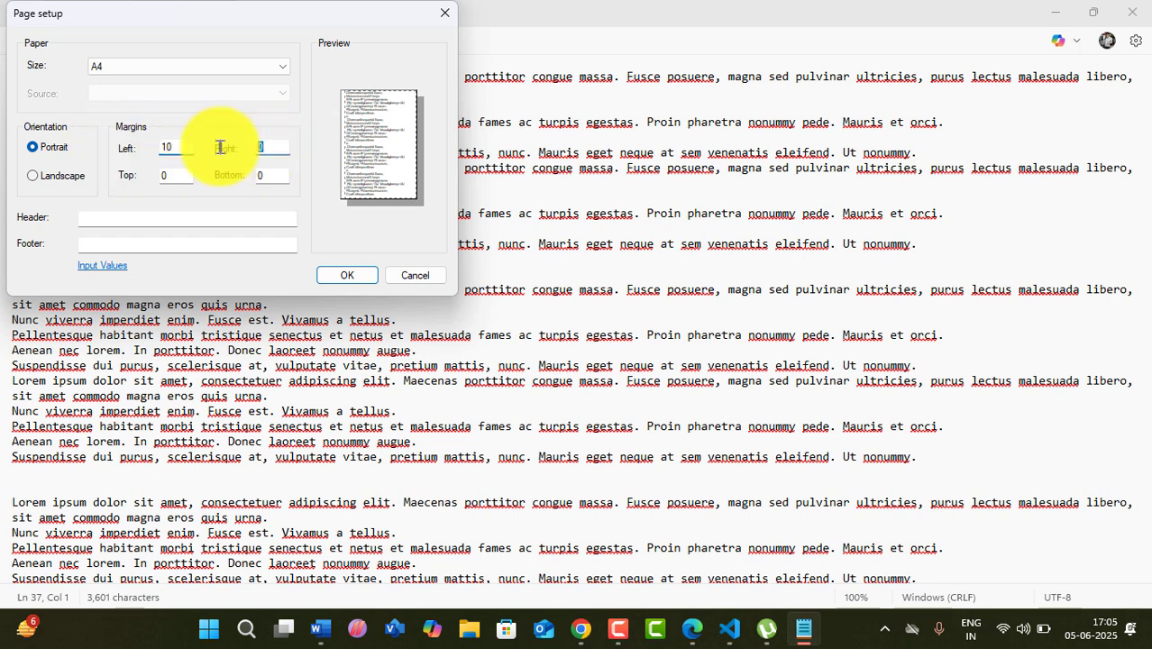
{"action": "key", "text": "Tab"}
{"action": "type", "text": "10"}
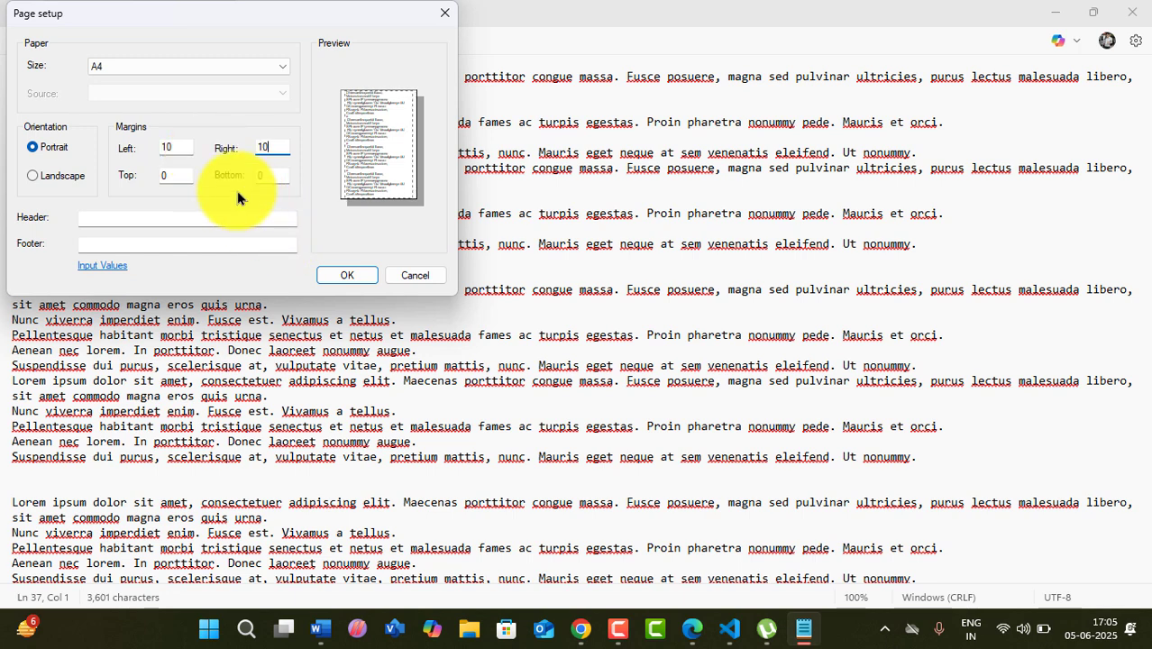
{"action": "key", "text": "Tab"}
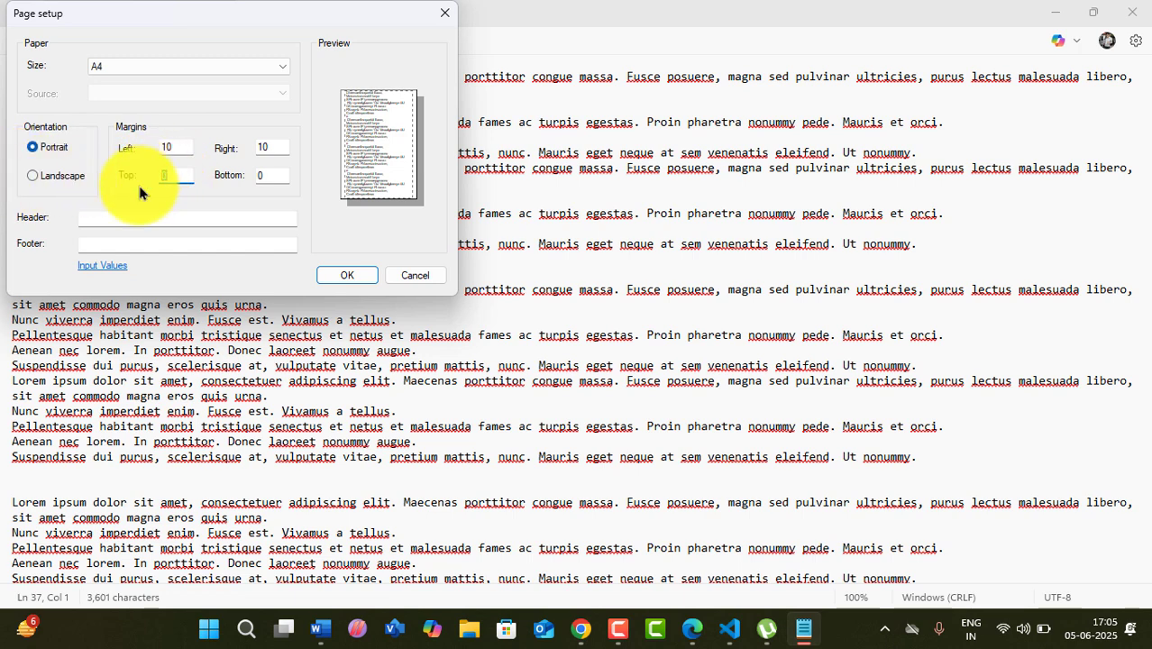
{"action": "type", "text": "5"}
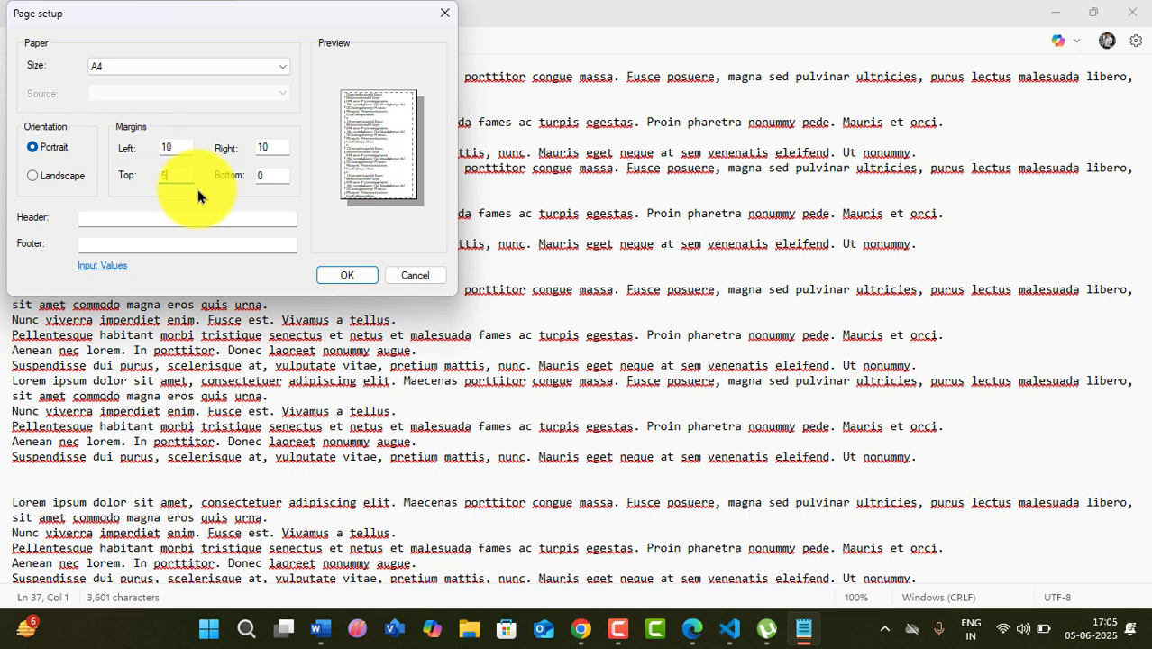
- Set the top margin to 100 and bottom margin to 10, then apply
{"action": "double_click", "coordinate": [272, 175]}
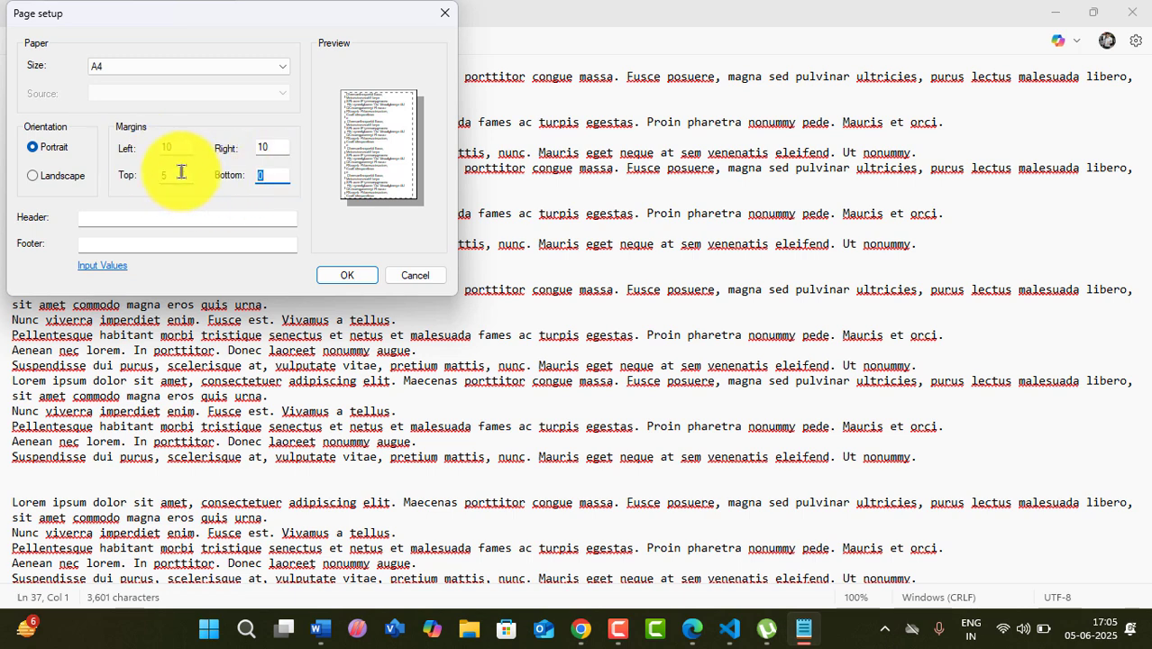
{"action": "type", "text": "5"}
{"action": "double_click", "coordinate": [168, 171]}
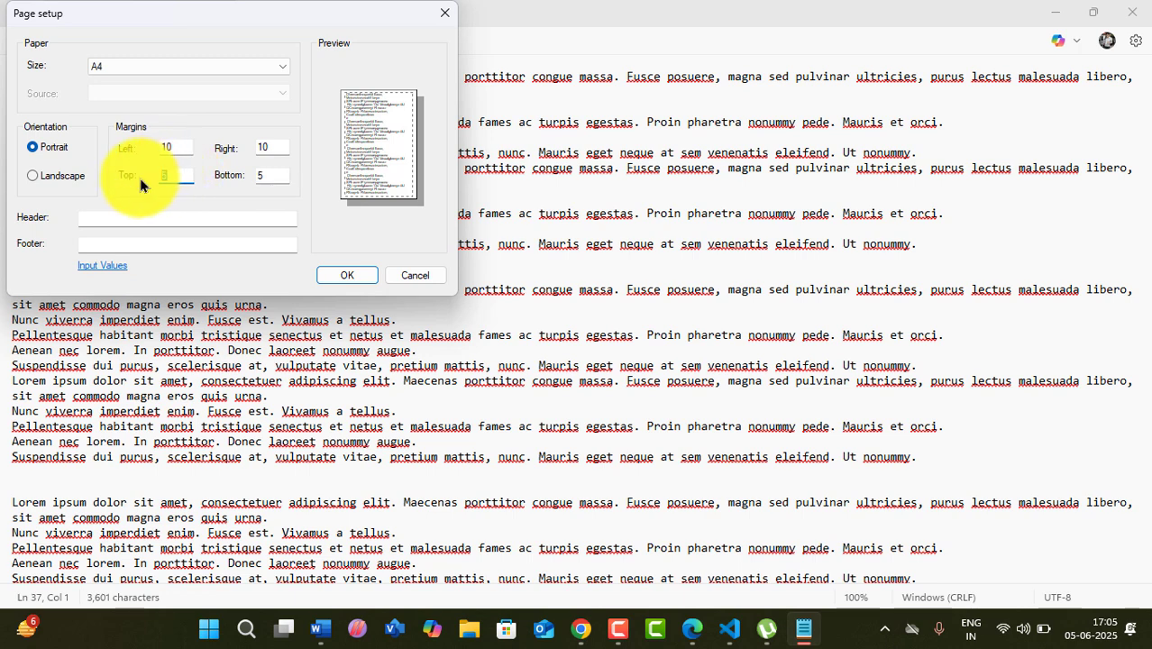
{"action": "type", "text": "15"}
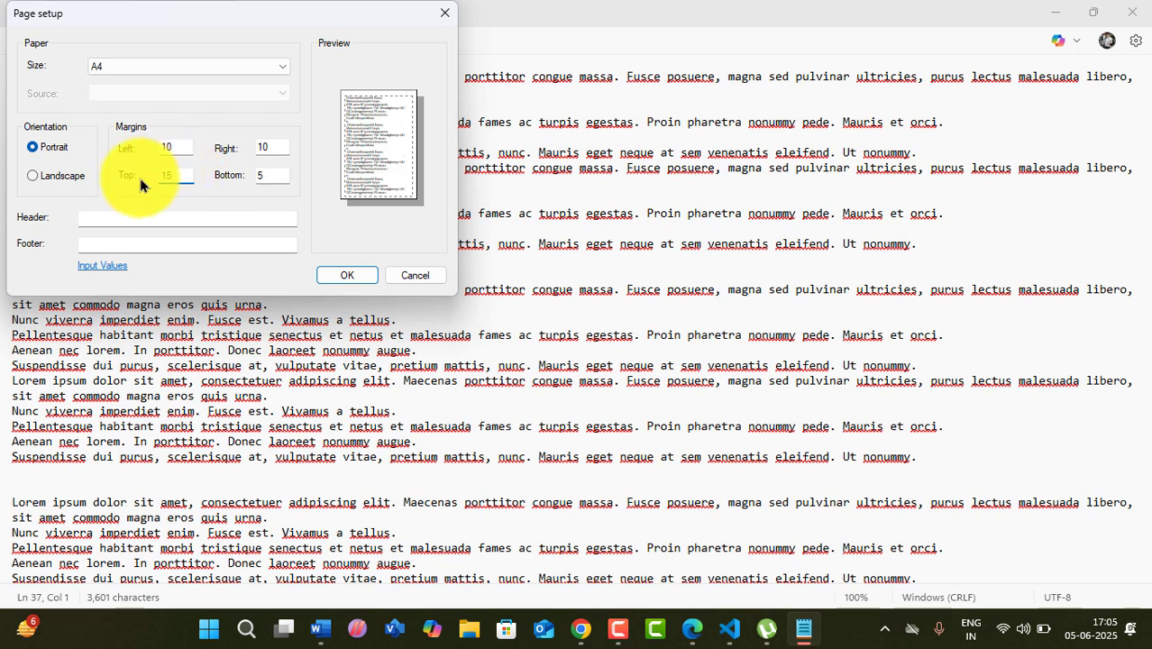
{"action": "double_click", "coordinate": [186, 178]}
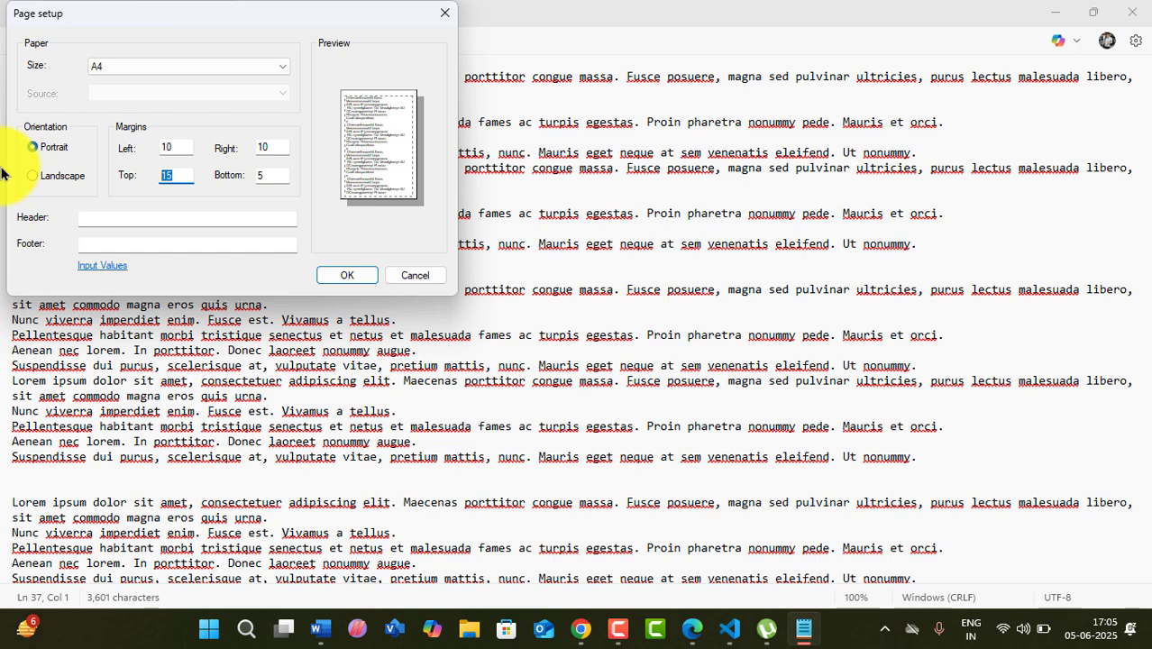
{"action": "type", "text": "35"}
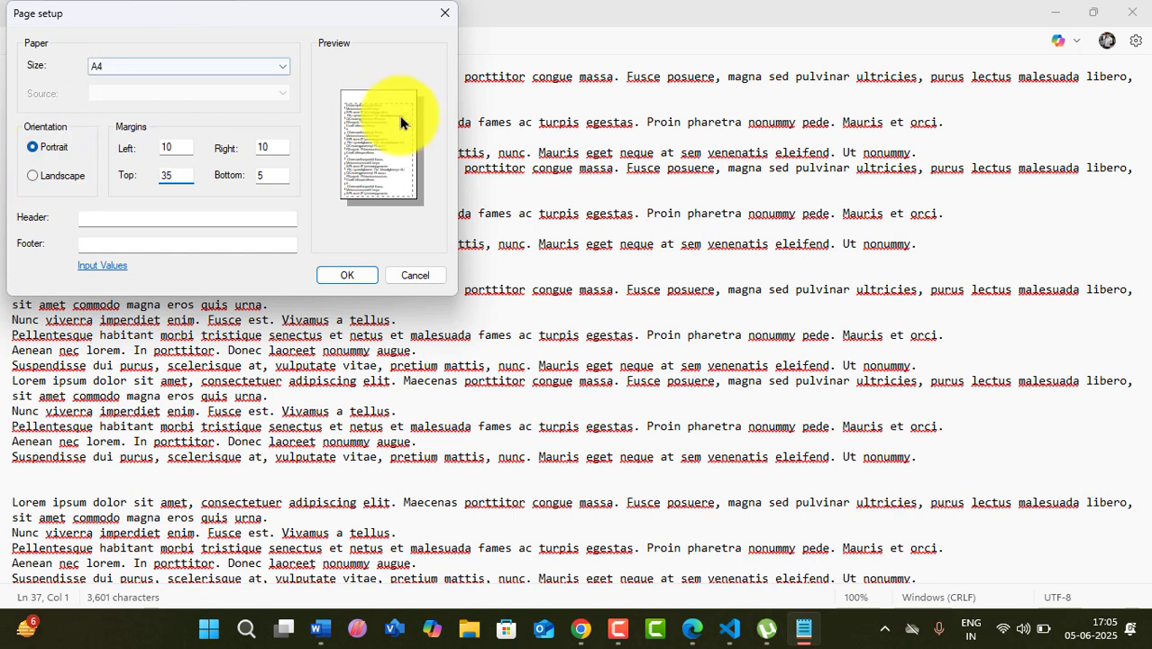
{"action": "double_click", "coordinate": [180, 175]}
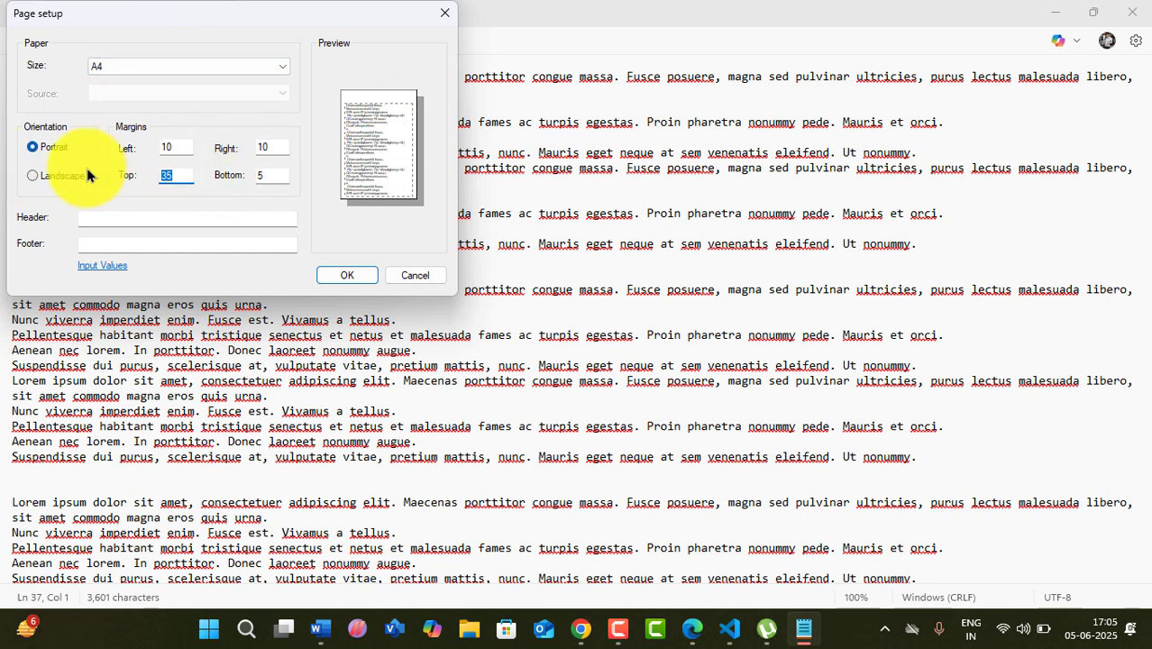
{"action": "type", "text": "50"}
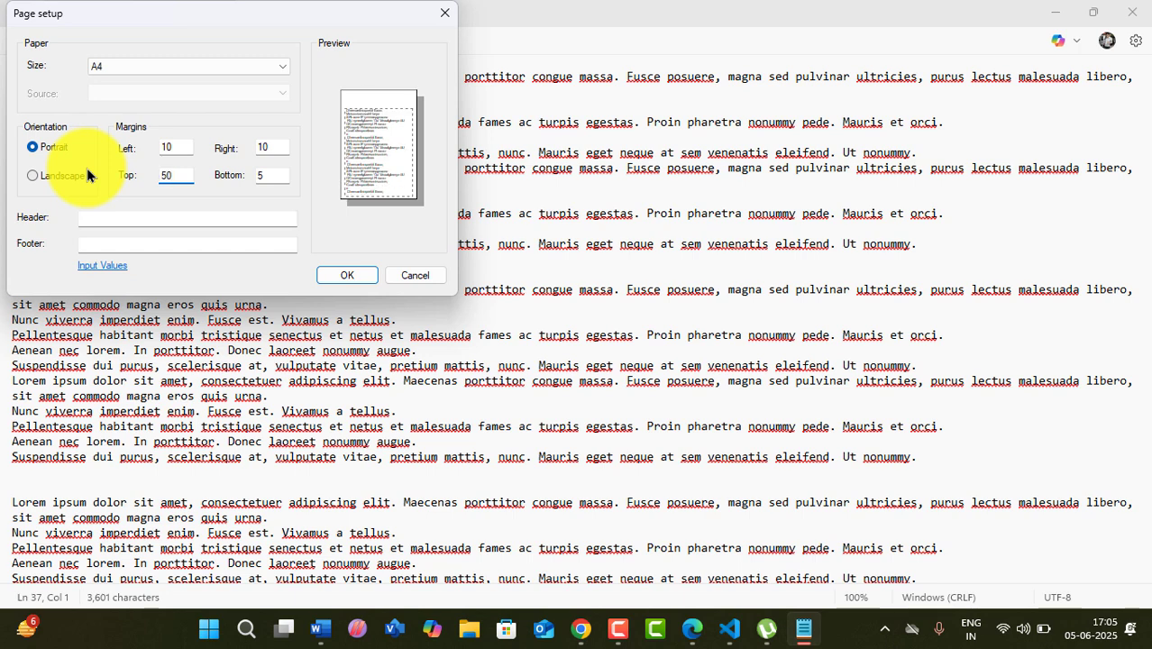
{"action": "double_click", "coordinate": [178, 175]}
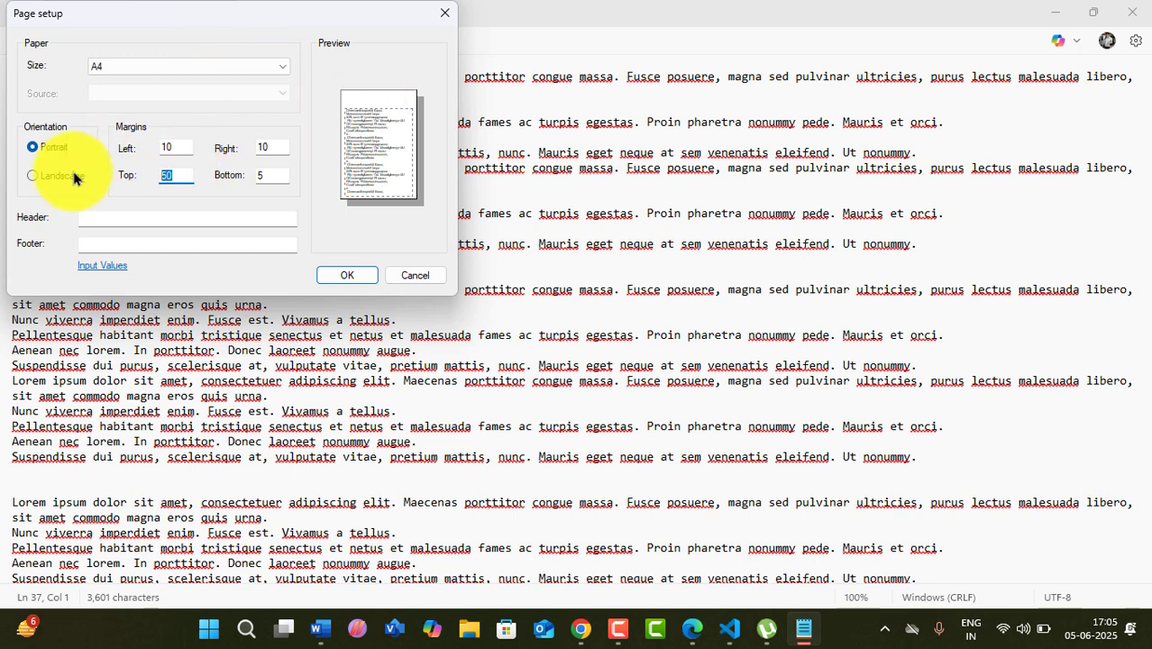
{"action": "type", "text": "100"}
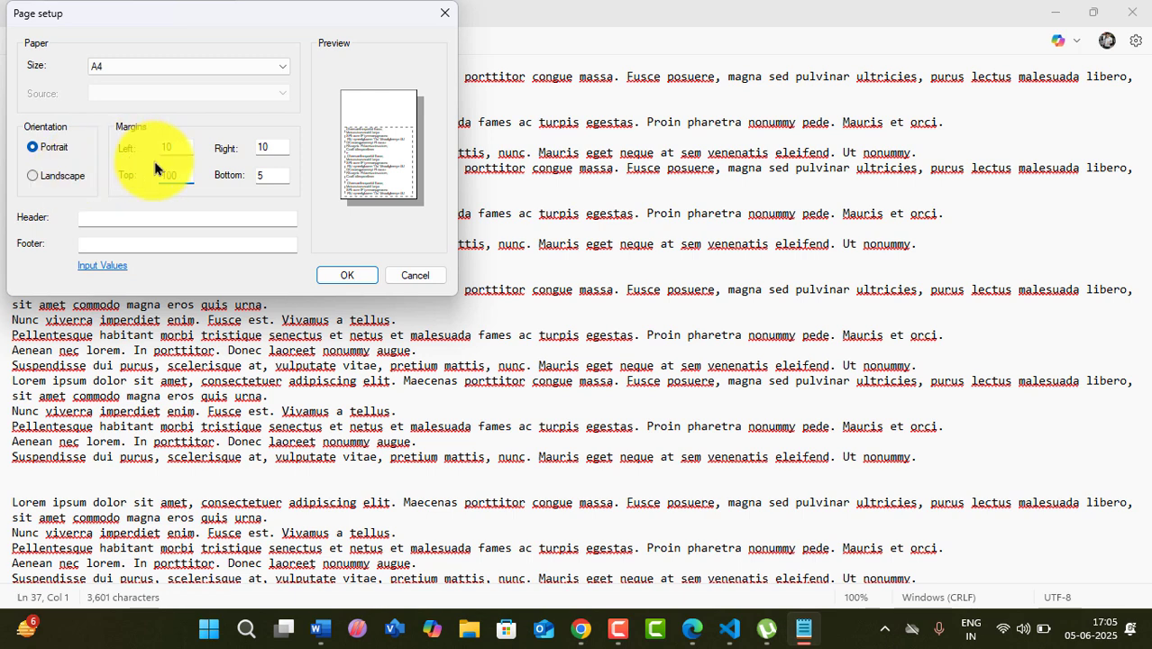
{"action": "double_click", "coordinate": [273, 175]}
{"action": "type", "text": "10"}
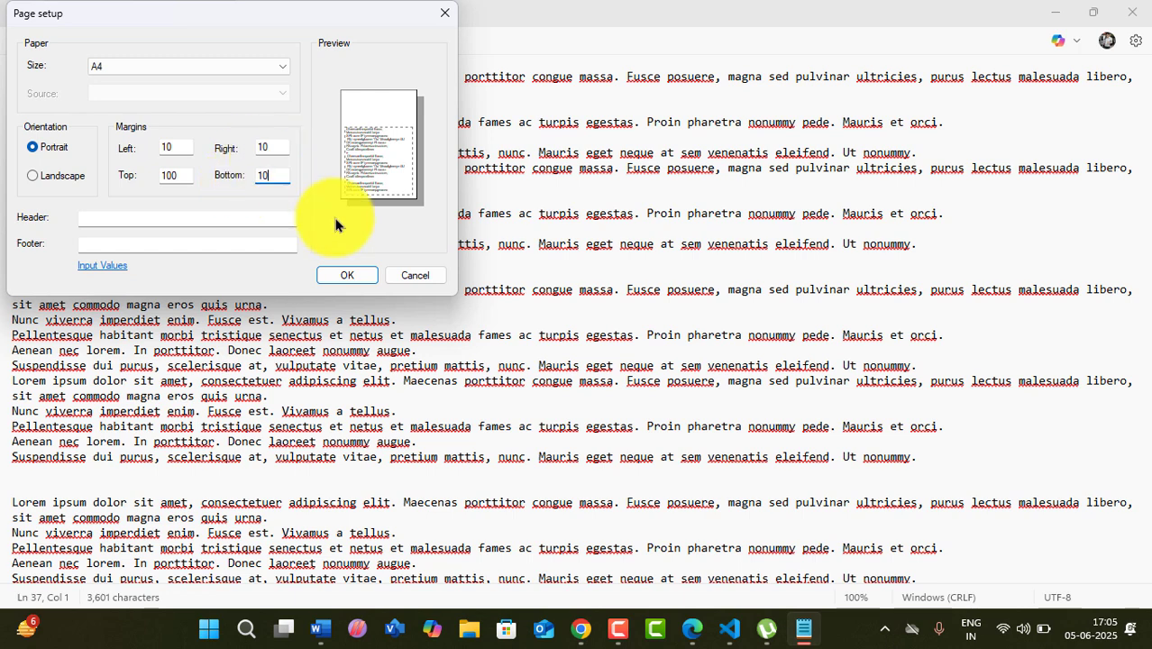
{"action": "left_click", "coordinate": [349, 281]}
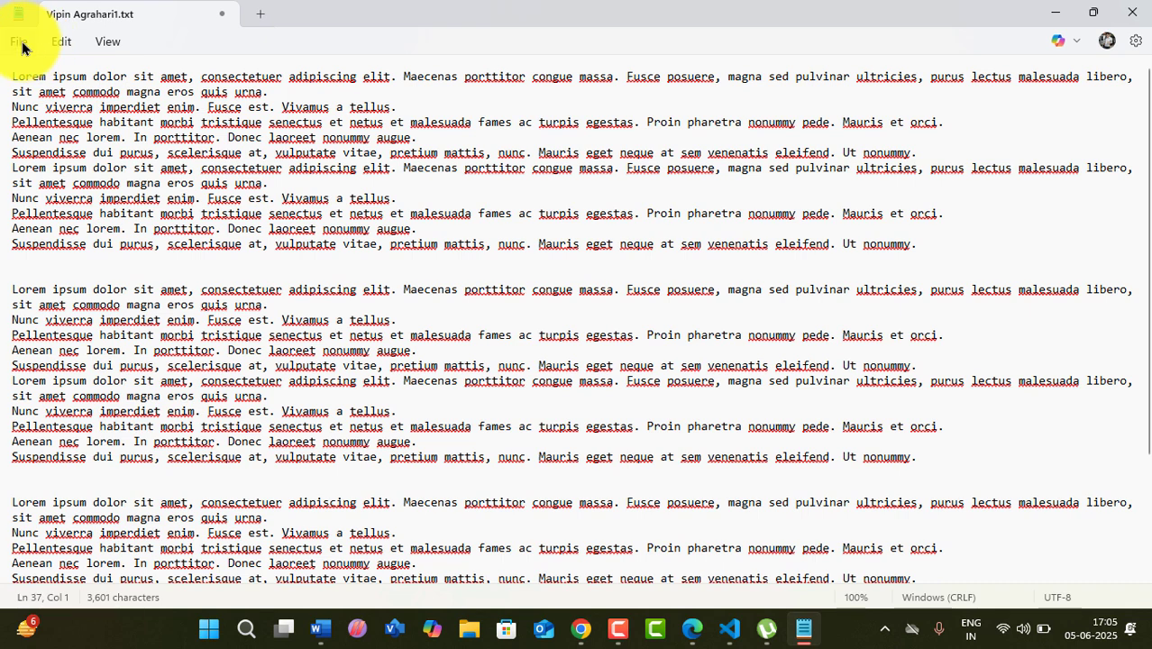
- Print to Microsoft Print to PDF, overwriting aaa.pdf on the Desktop, then minimize Notepad
{"action": "left_click", "coordinate": [20, 39]}
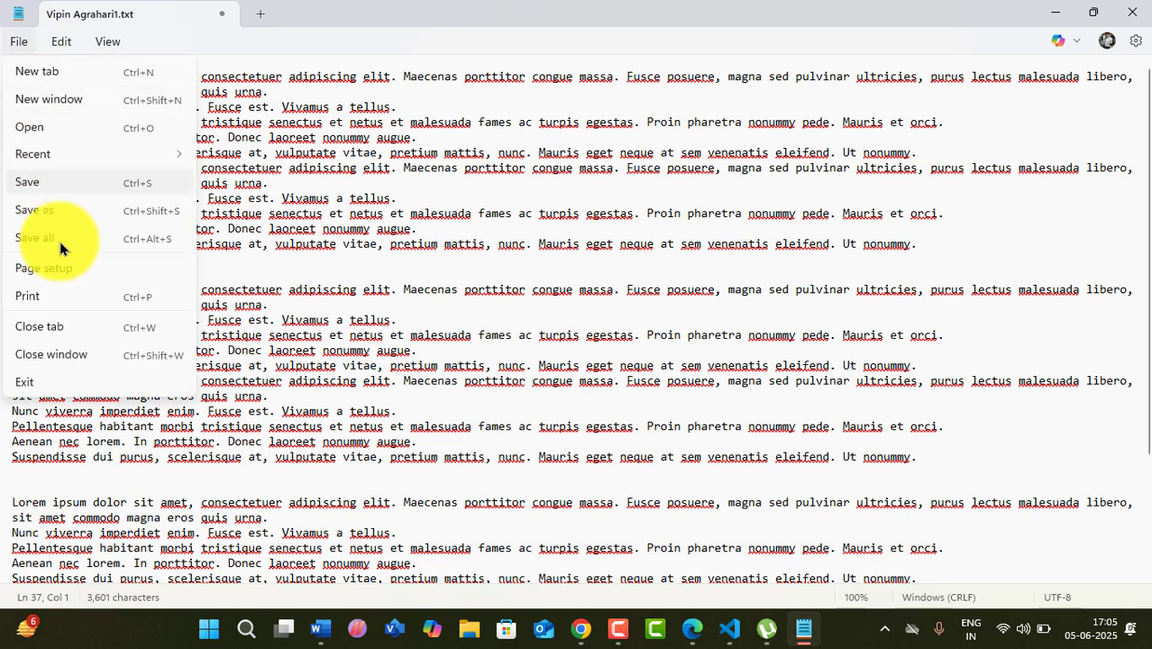
{"action": "left_click", "coordinate": [37, 300]}
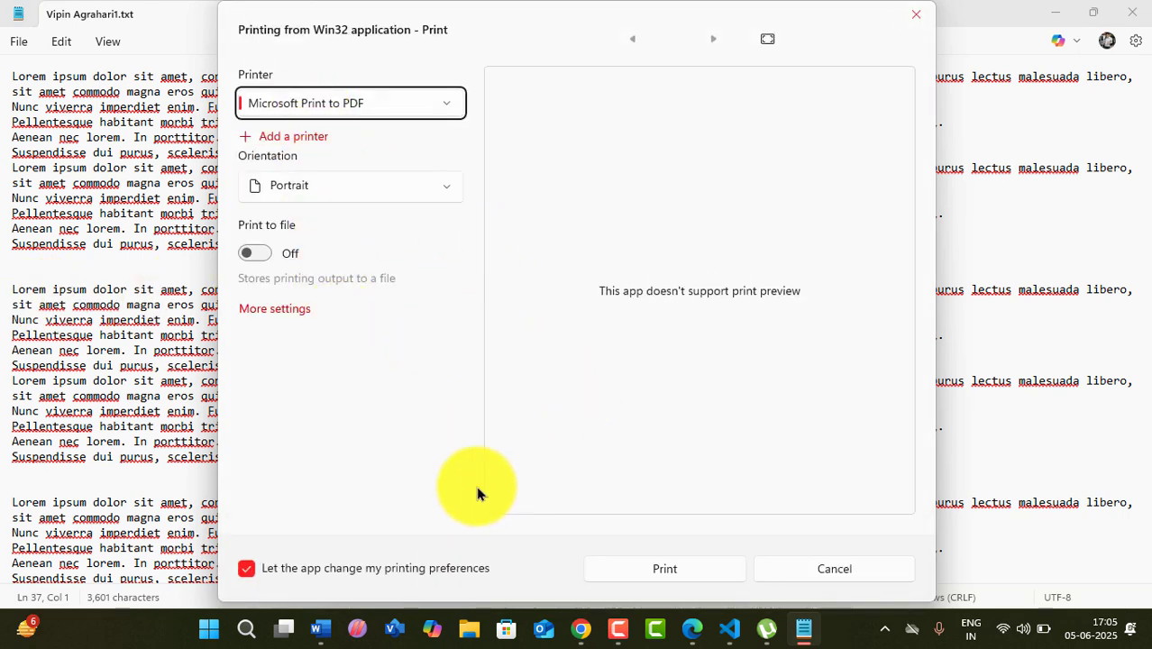
{"action": "left_click", "coordinate": [655, 573]}
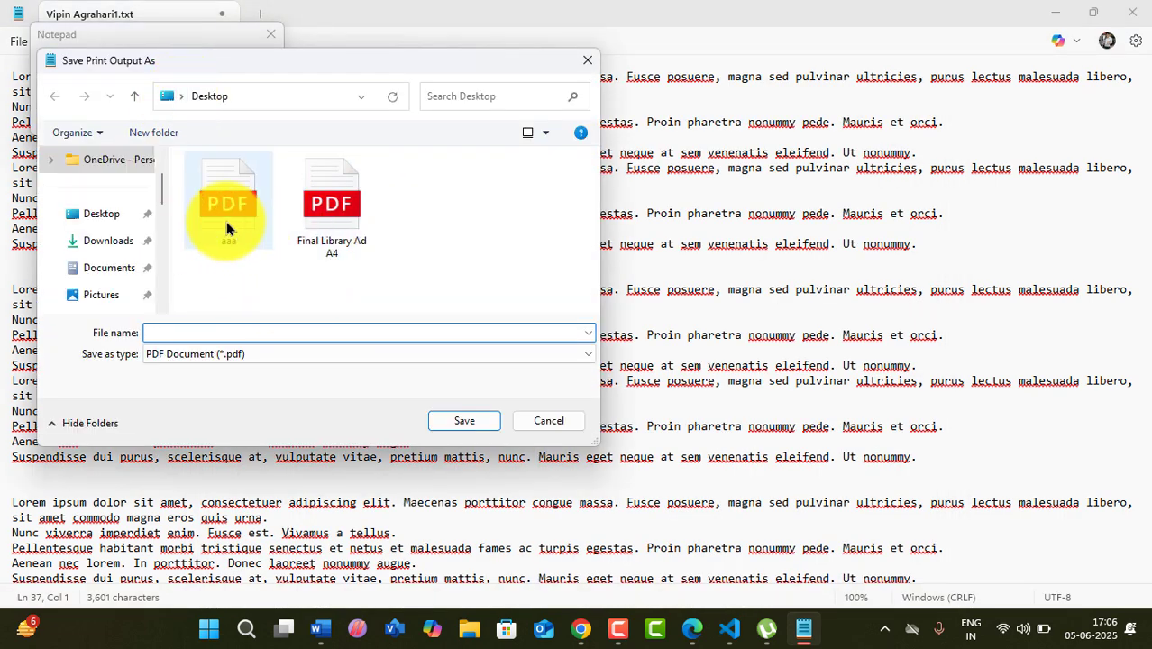
{"action": "left_click", "coordinate": [232, 217]}
{"action": "left_click", "coordinate": [482, 425]}
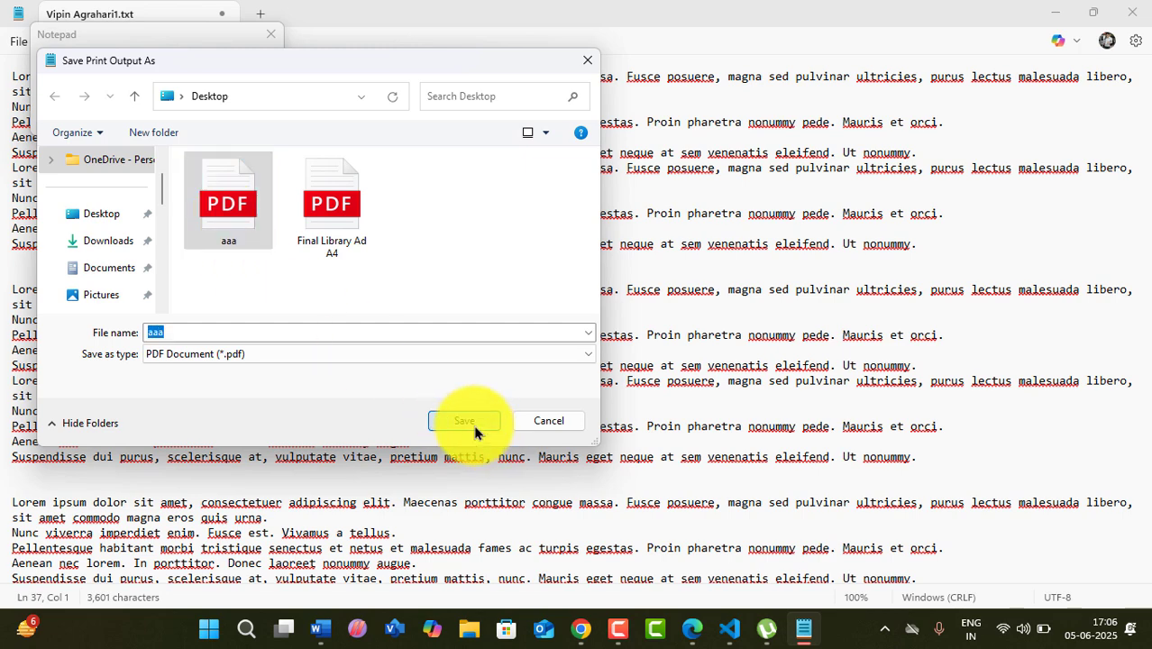
{"action": "left_click", "coordinate": [612, 313]}
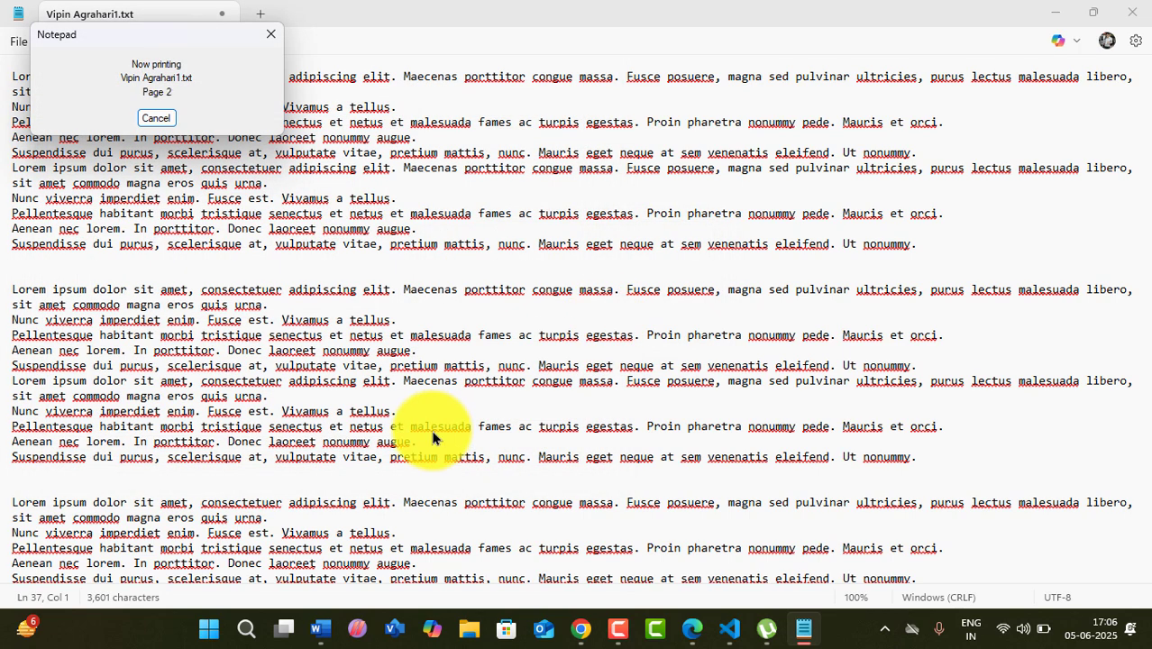
{"action": "left_click", "coordinate": [1051, 13]}
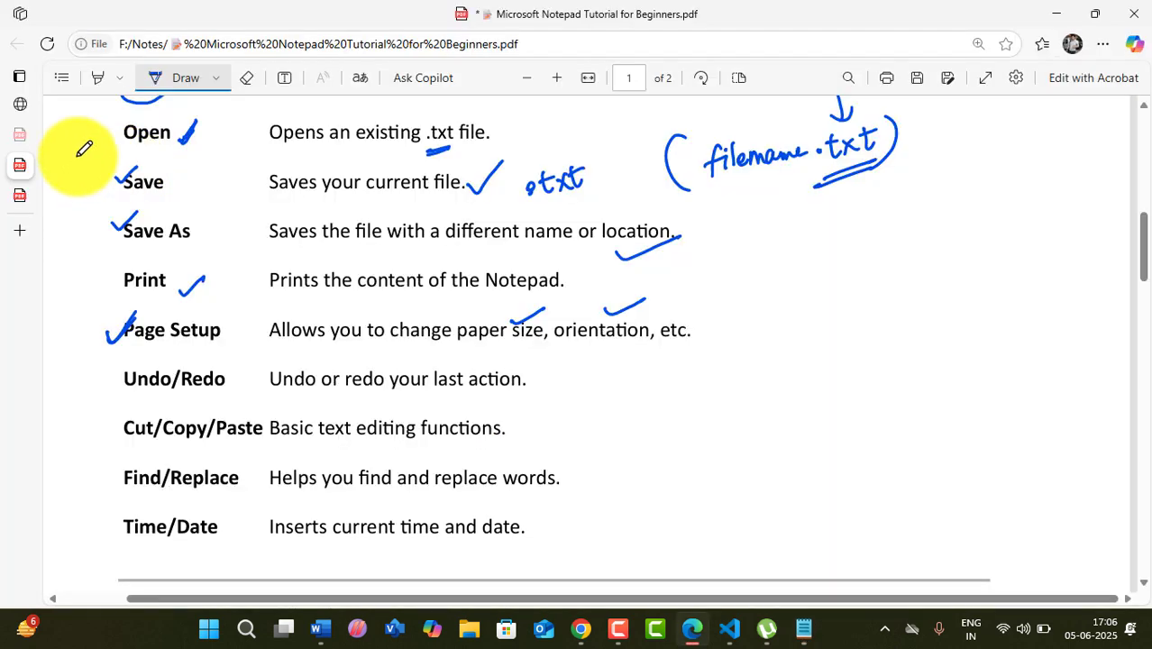
- Scroll through aaa.pdf to check the text now starts lower on the page
{"action": "left_click", "coordinate": [1056, 21]}
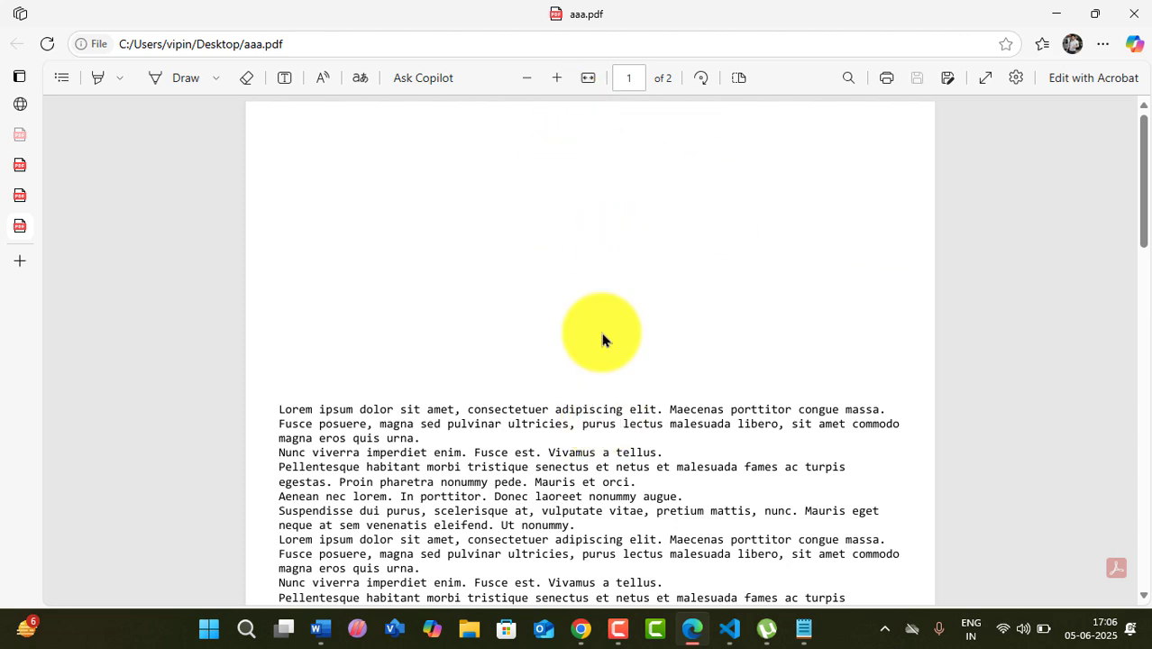
{"action": "scroll", "coordinate": [602, 338], "scroll_direction": "down", "scroll_amount": 5}
{"action": "scroll", "coordinate": [602, 338], "scroll_direction": "down", "scroll_amount": 4}
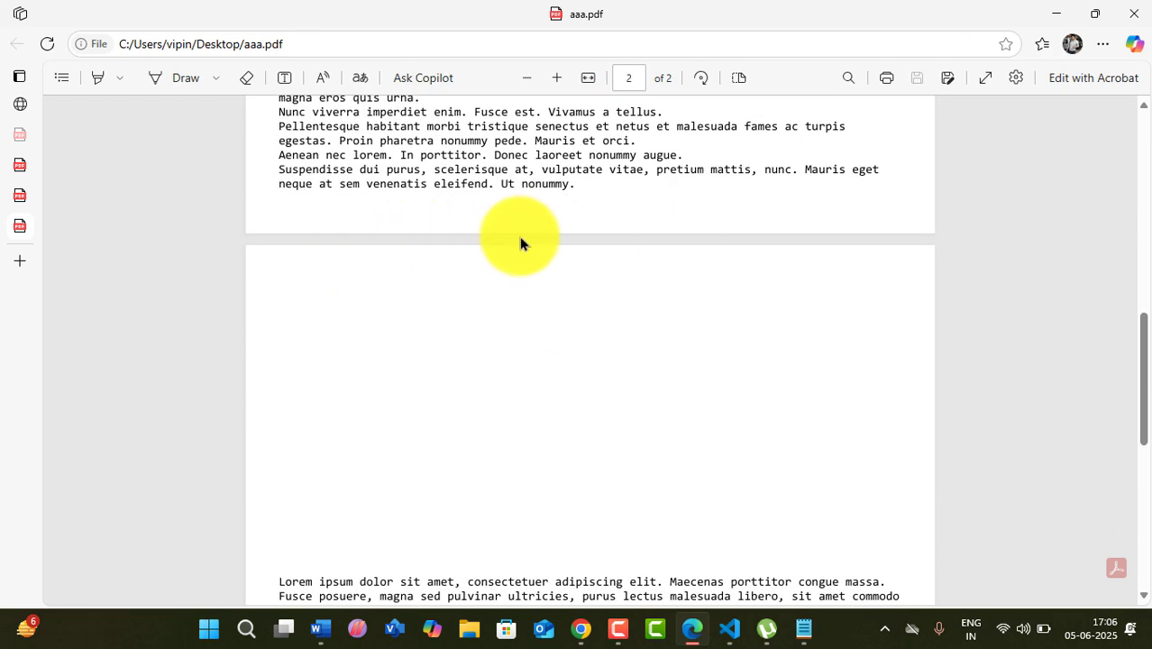
{"action": "scroll", "coordinate": [519, 242], "scroll_direction": "down", "scroll_amount": 6}
{"action": "scroll", "coordinate": [528, 289], "scroll_direction": "down", "scroll_amount": 2}
{"action": "scroll", "coordinate": [528, 290], "scroll_direction": "up", "scroll_amount": 8}
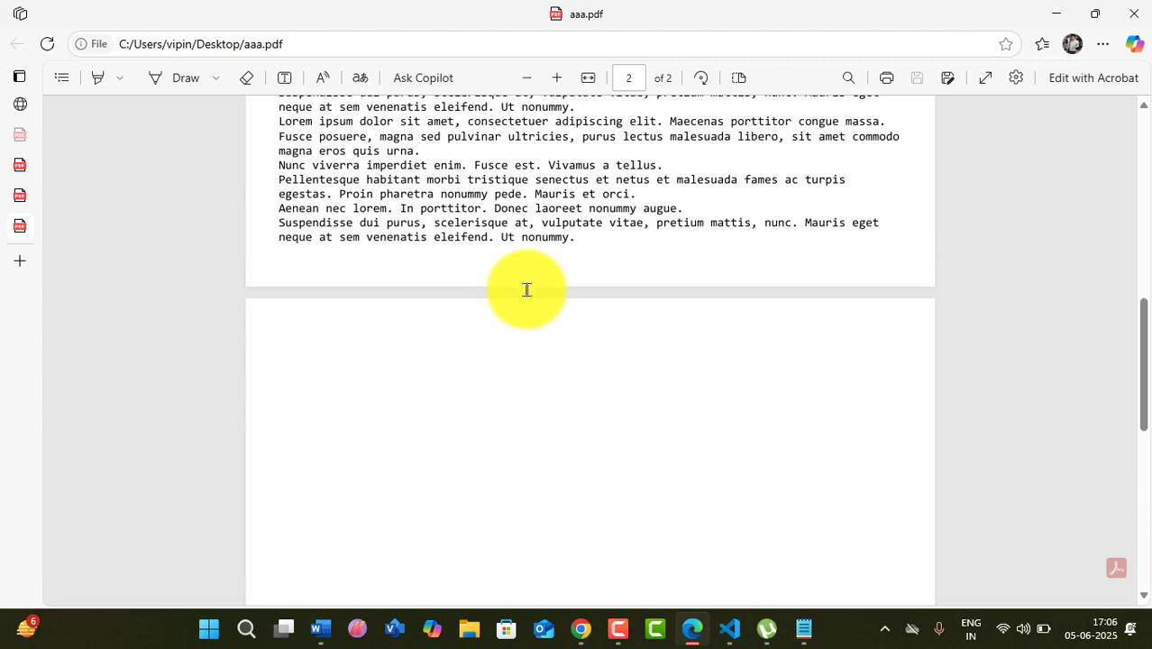
{"action": "scroll", "coordinate": [528, 296], "scroll_direction": "up", "scroll_amount": 5}
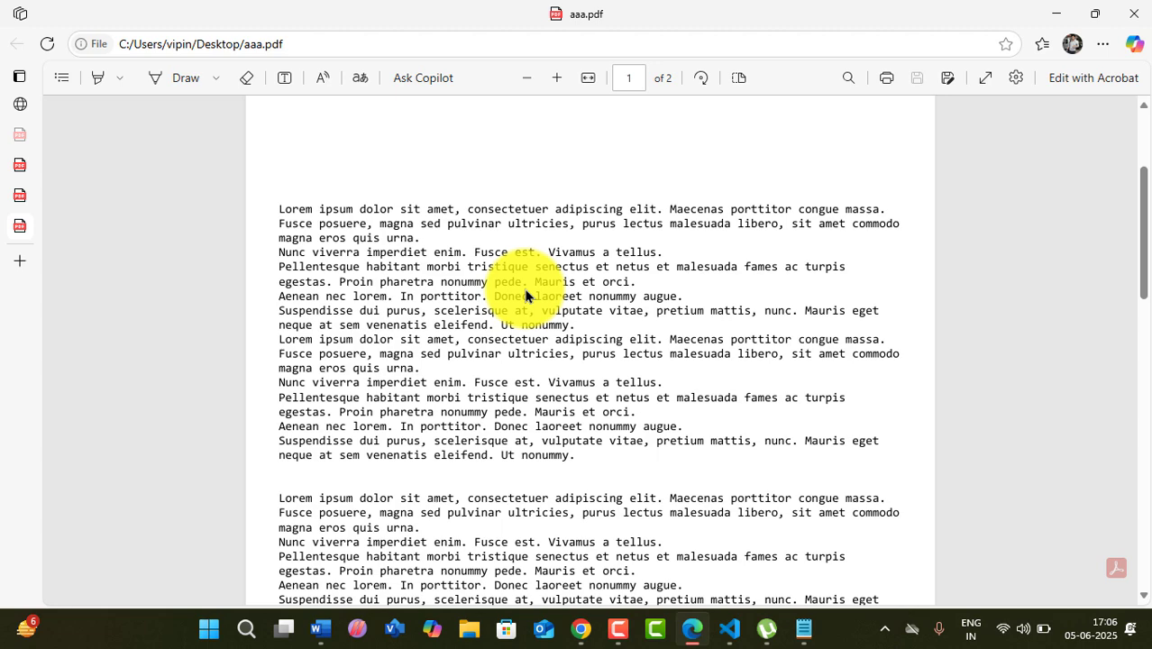
{"action": "scroll", "coordinate": [525, 296], "scroll_direction": "up", "scroll_amount": 3}
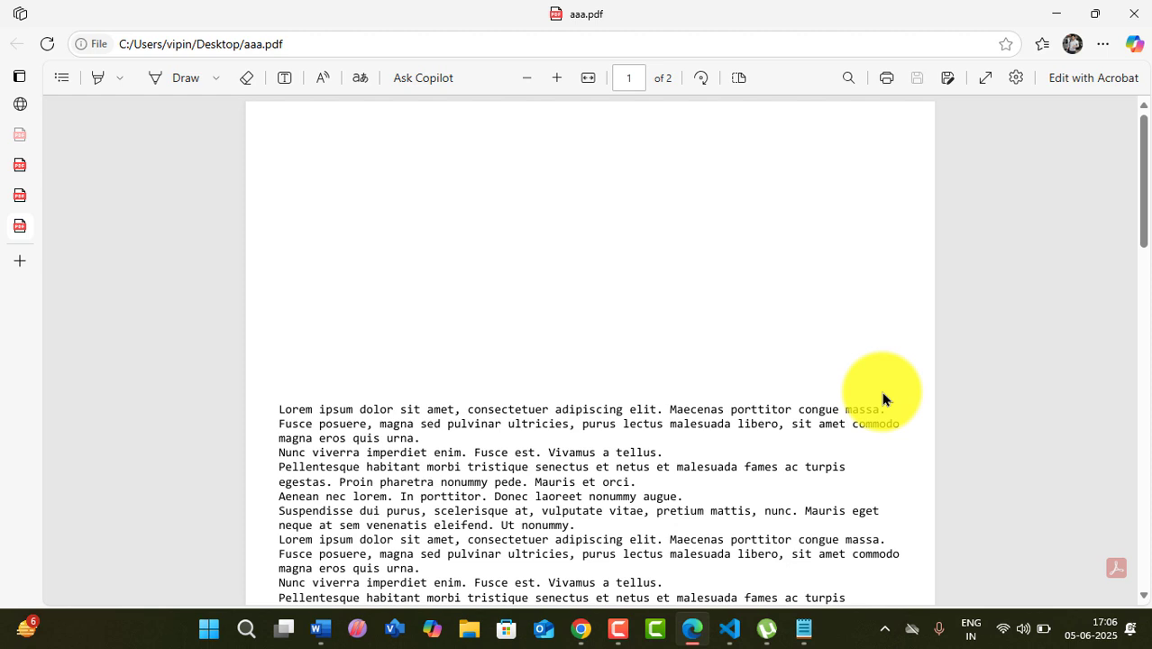
- Cancel closing the browser and bring the Notepad document back to the front
{"action": "left_click", "coordinate": [1134, 13]}
{"action": "left_click", "coordinate": [733, 171]}
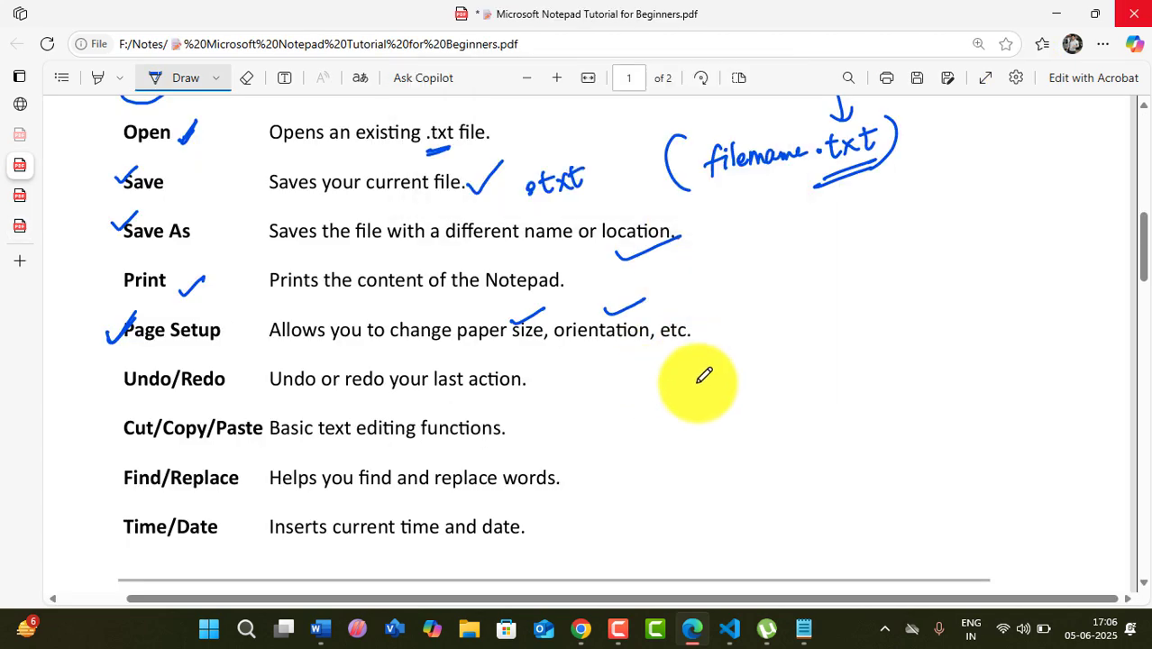
{"action": "left_click", "coordinate": [804, 628]}
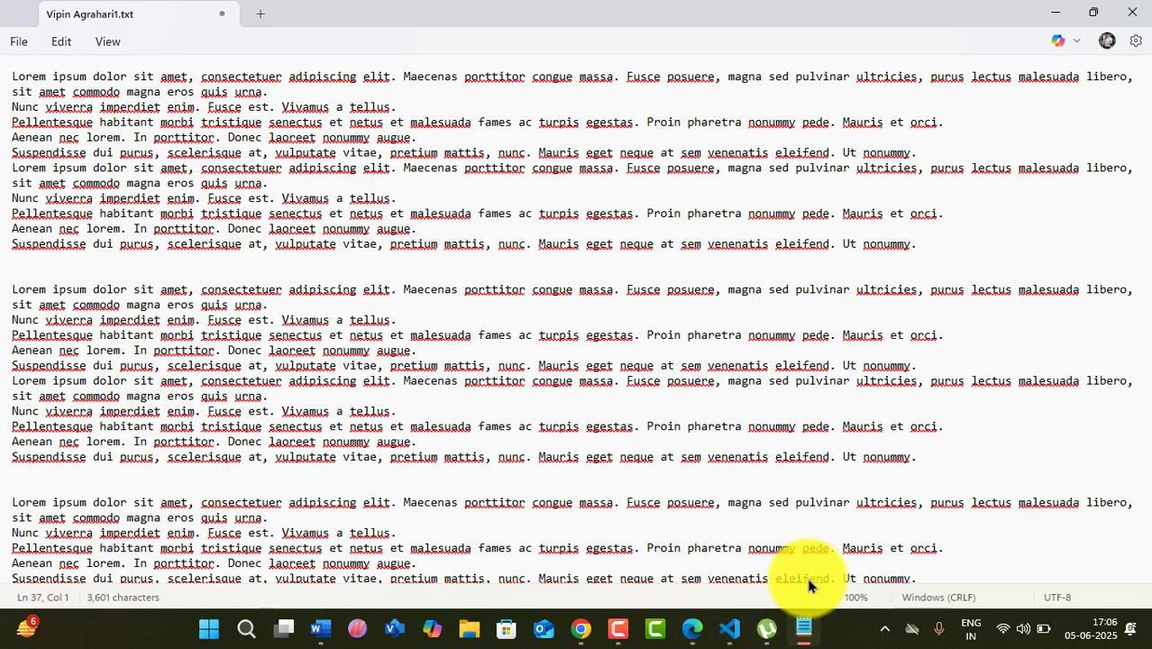
- Enter 'pragati pathshala' as the Page setup header and confirm
{"action": "left_click", "coordinate": [19, 41]}
{"action": "left_click", "coordinate": [45, 268]}
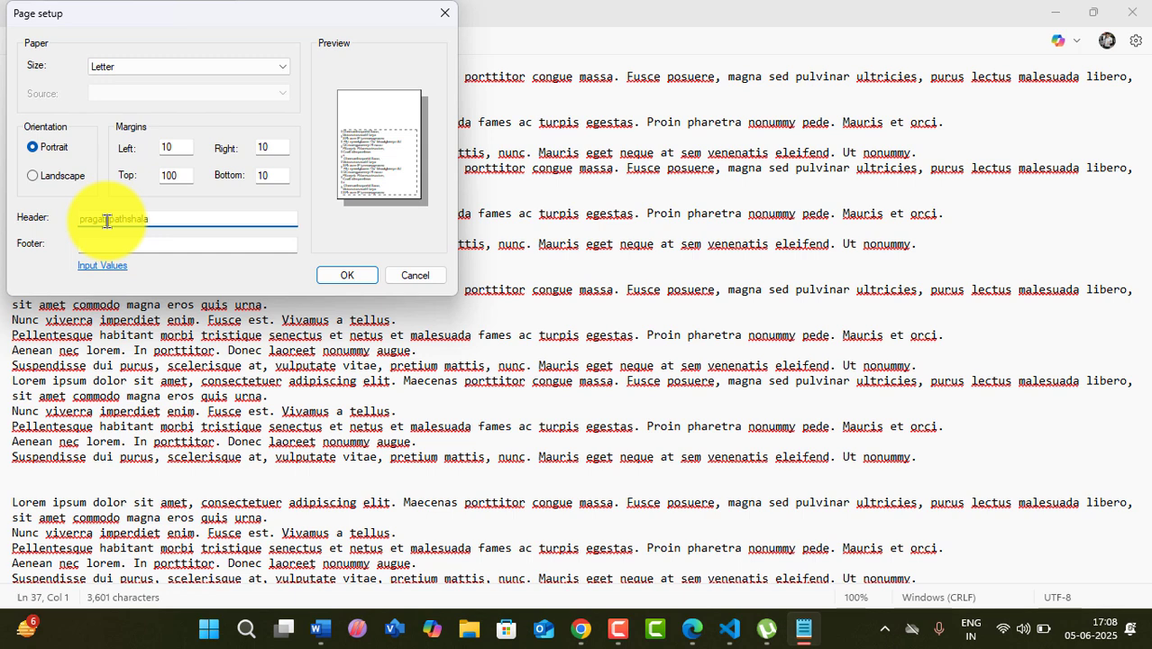
{"action": "type", "text": "pragatipathshala"}
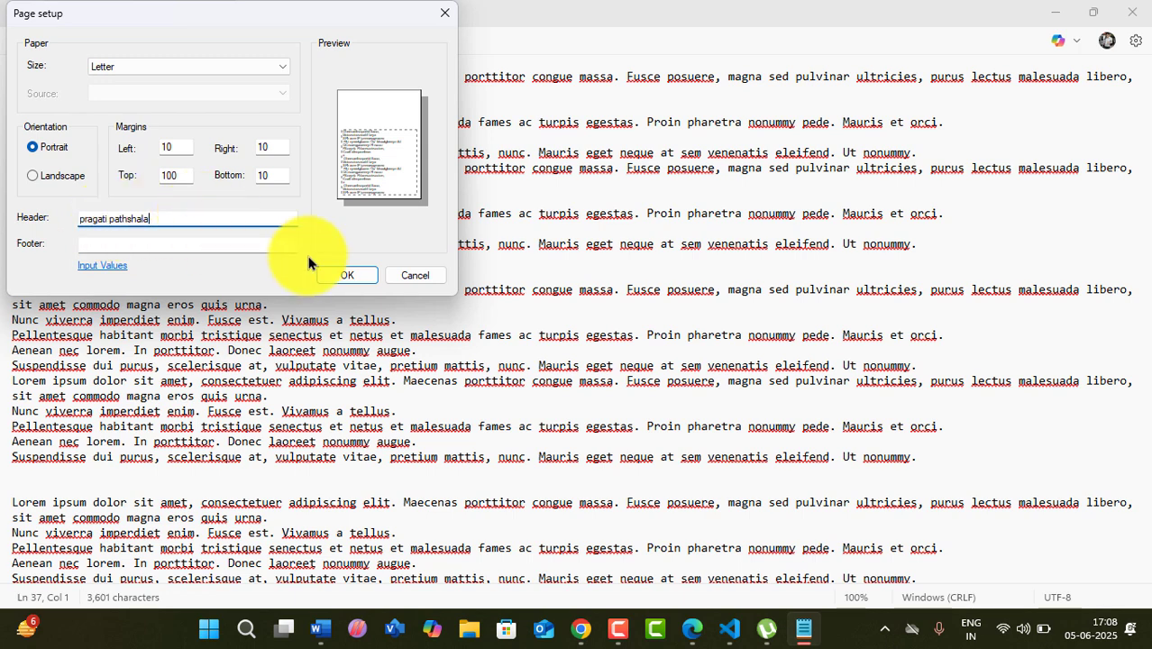
{"action": "left_click", "coordinate": [346, 277]}
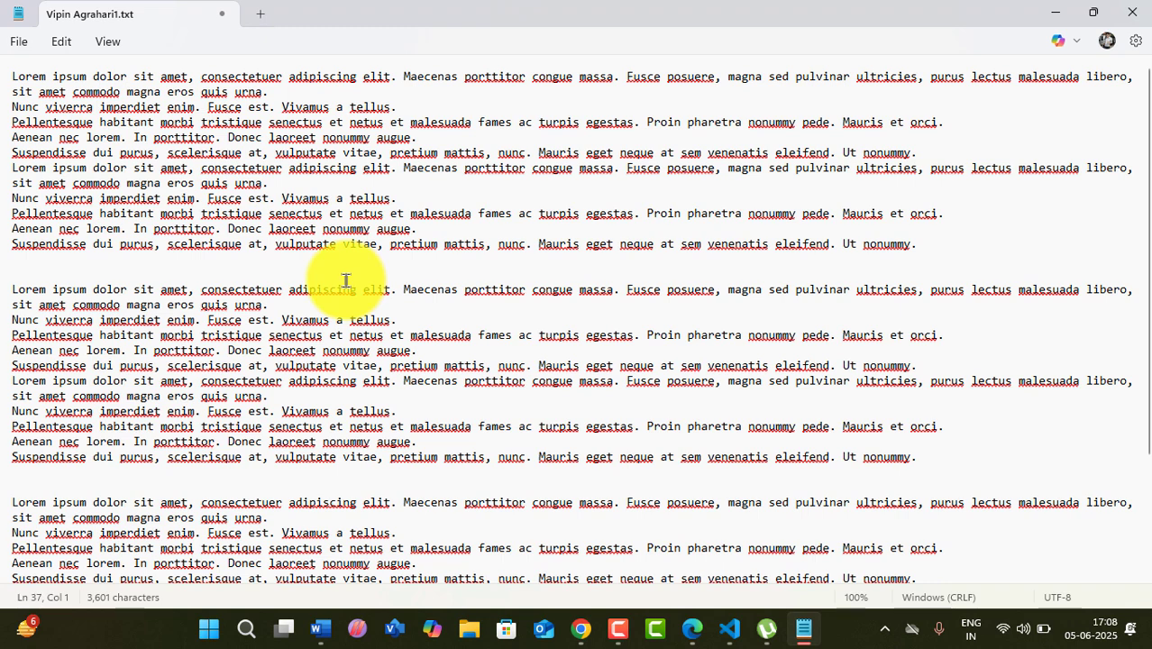
- Reprint the headed document to PDF, replacing aaa.pdf on the Desktop, and minimize Notepad
{"action": "left_click", "coordinate": [18, 42]}
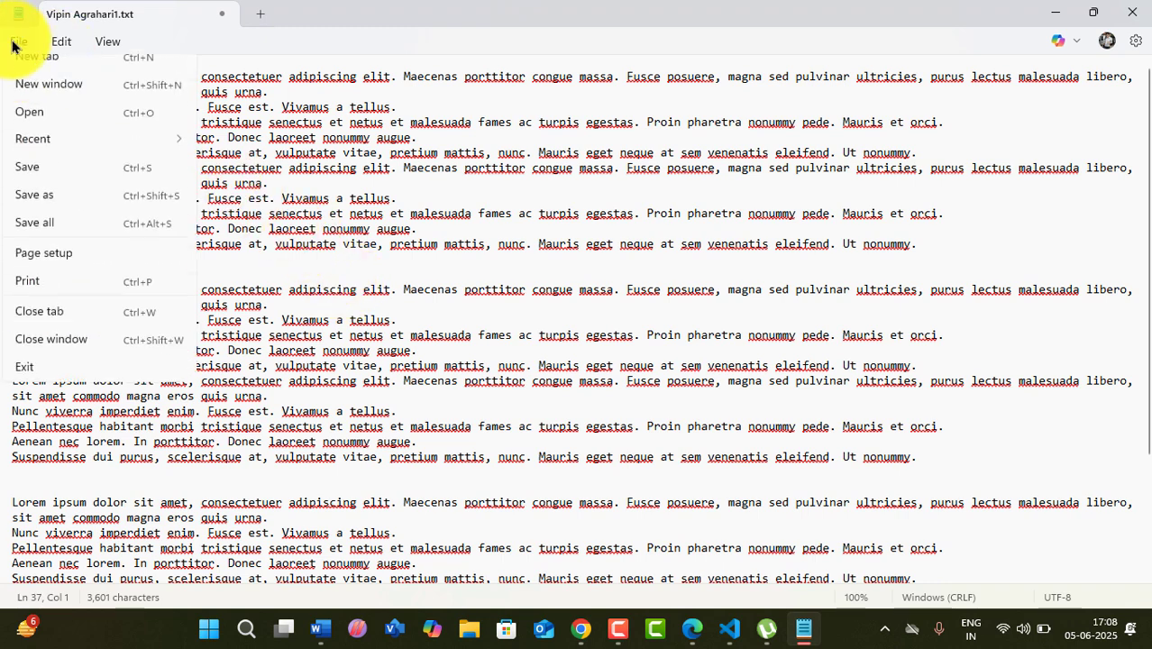
{"action": "left_click", "coordinate": [45, 293]}
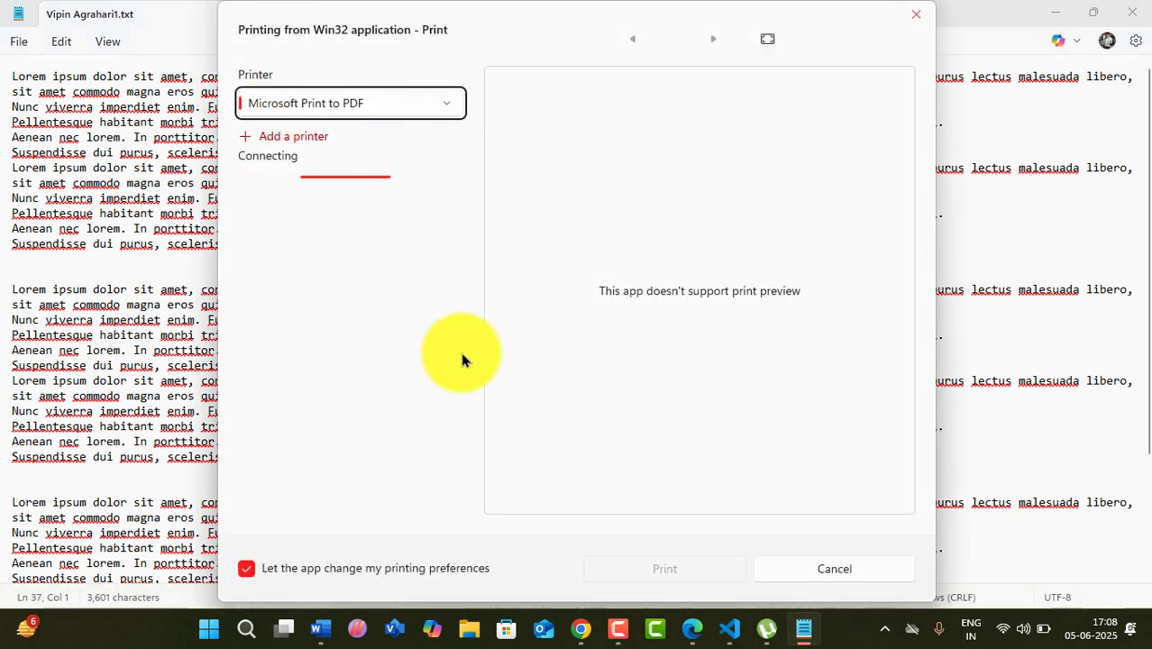
{"action": "left_click", "coordinate": [658, 566]}
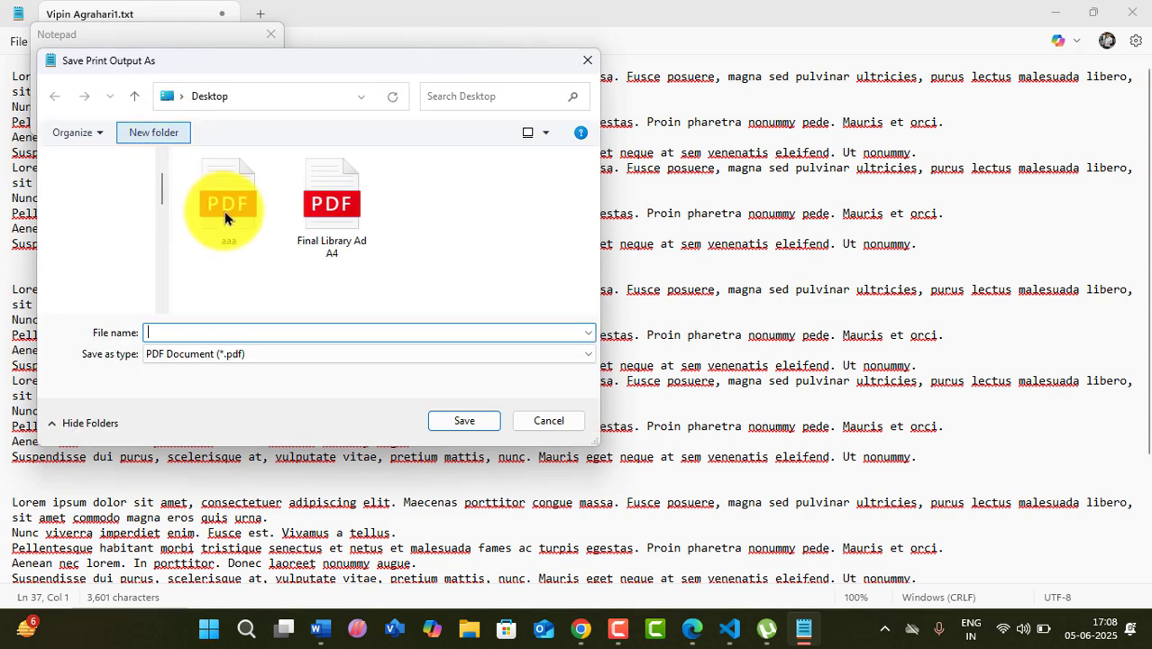
{"action": "left_click", "coordinate": [227, 215]}
{"action": "left_click", "coordinate": [464, 420]}
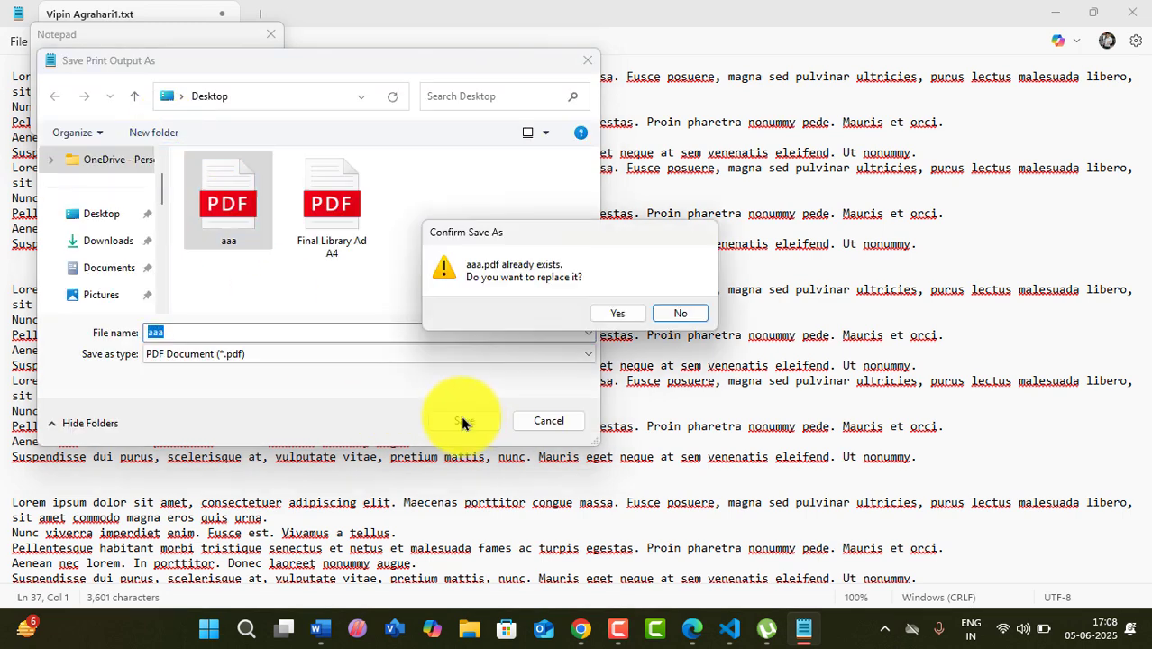
{"action": "left_click", "coordinate": [620, 312]}
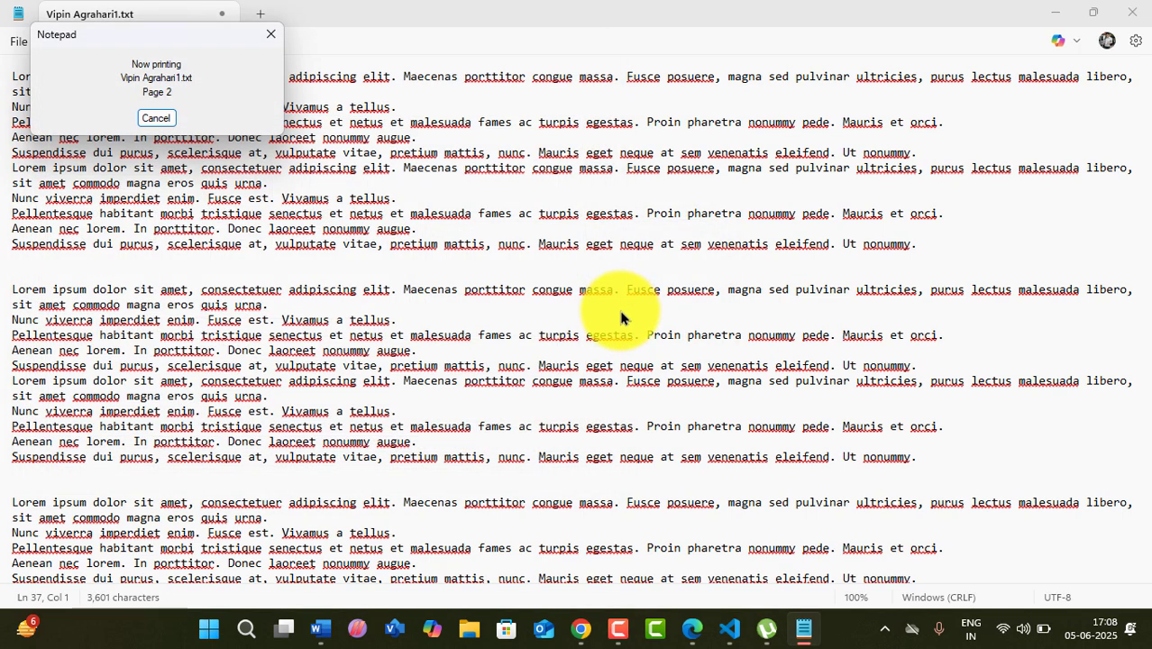
{"action": "left_click", "coordinate": [1060, 16]}
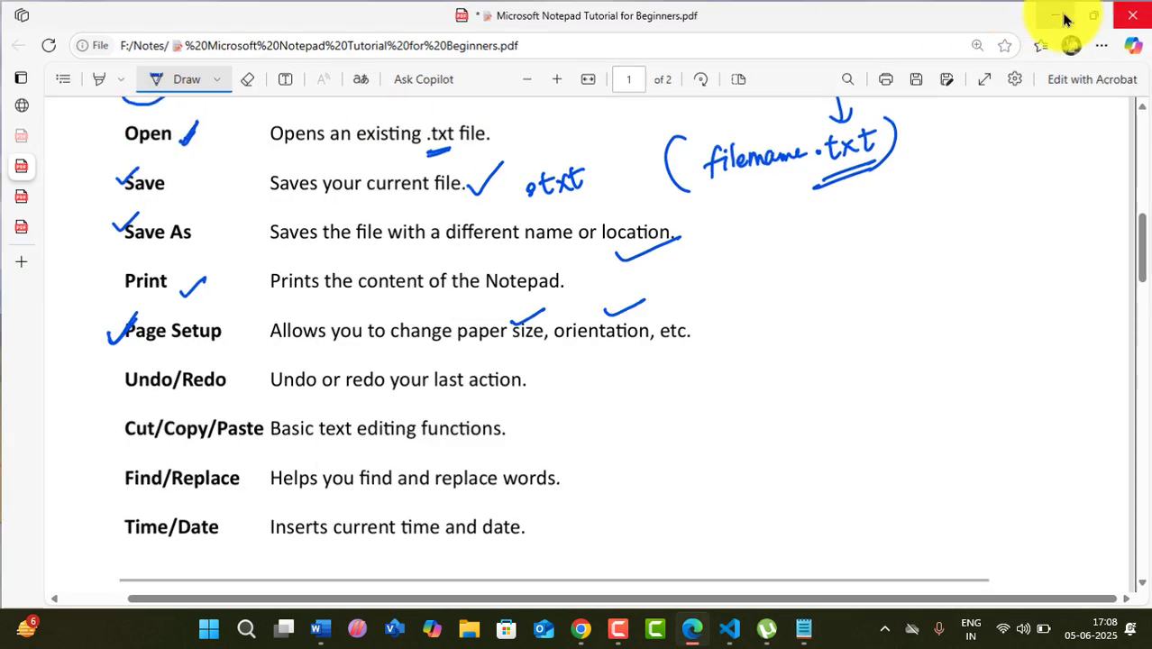
- Open aaa.pdf from the Desktop and select the 'pragati pathshala' header on page 2 to verify it
{"action": "left_click", "coordinate": [1061, 20]}
{"action": "double_click", "coordinate": [37, 99]}
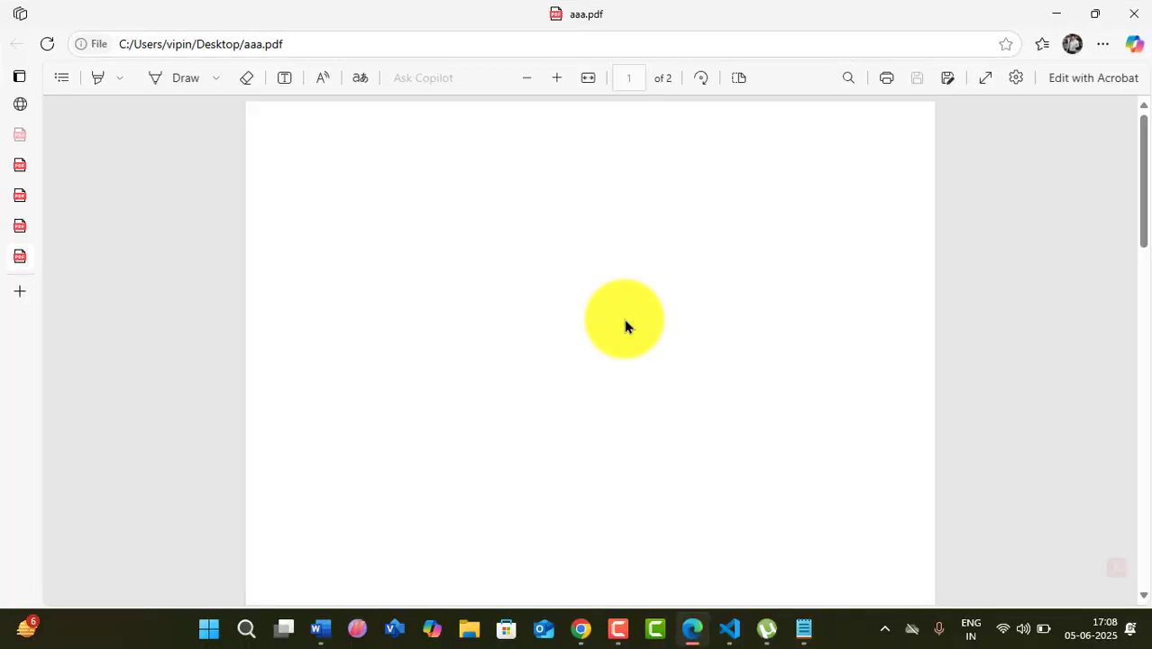
{"action": "scroll", "coordinate": [620, 337], "scroll_direction": "down", "scroll_amount": 1}
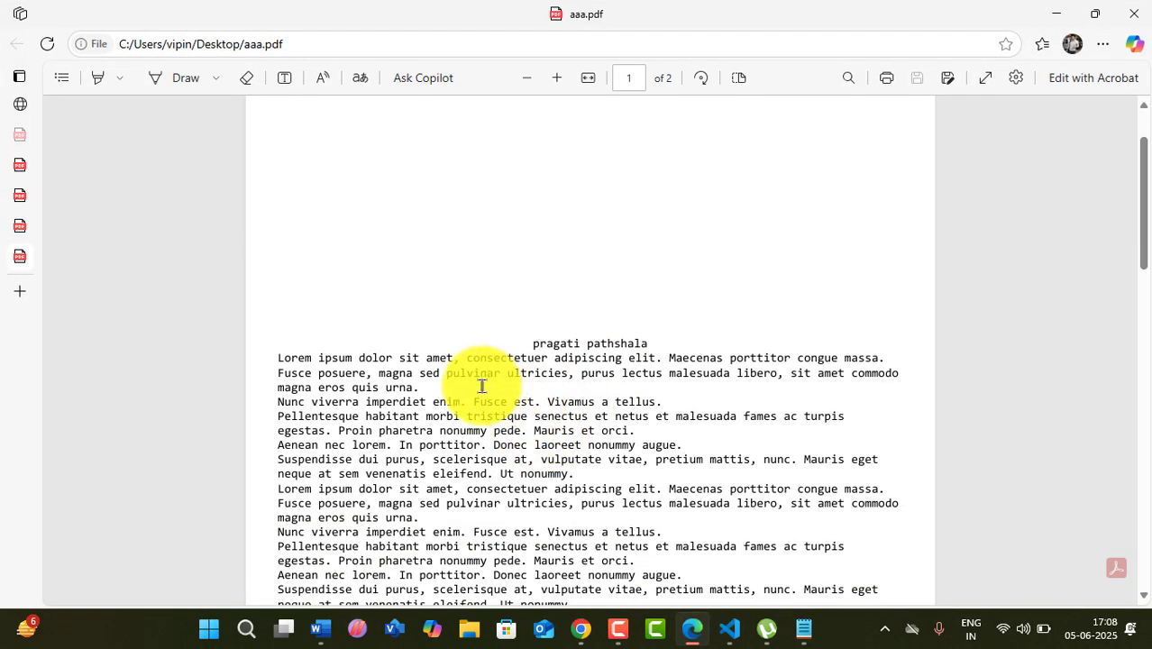
{"action": "left_click_drag", "start_coordinate": [533, 343], "coordinate": [653, 343]}
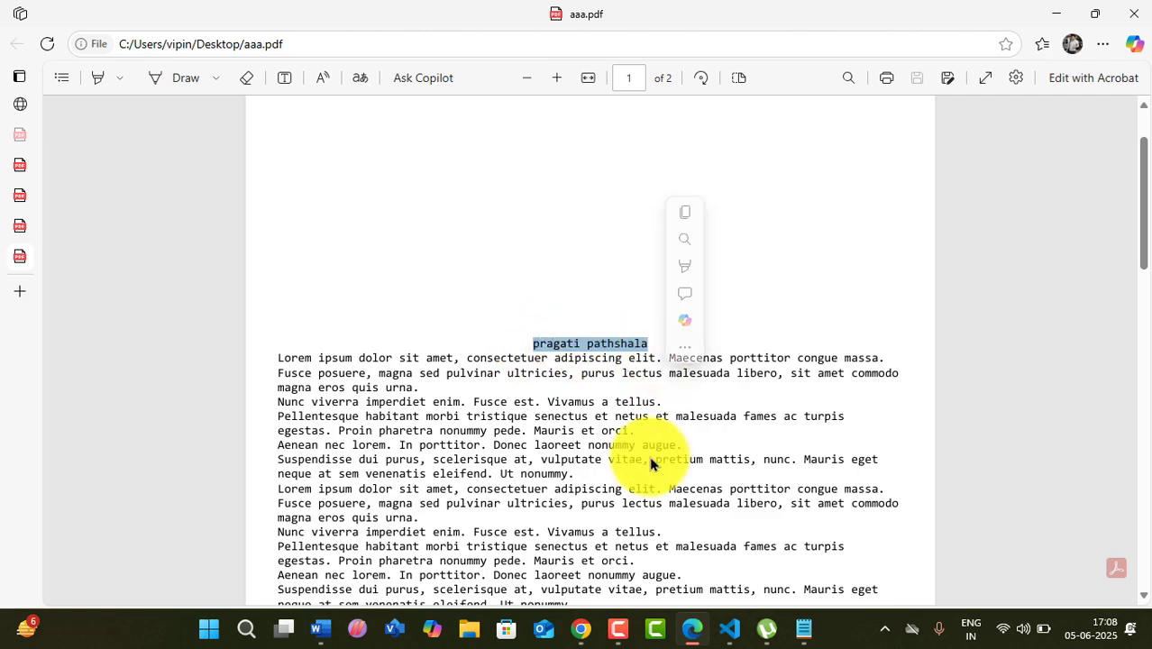
{"action": "scroll", "coordinate": [649, 463], "scroll_direction": "down", "scroll_amount": 10}
{"action": "scroll", "coordinate": [654, 465], "scroll_direction": "down", "scroll_amount": 2}
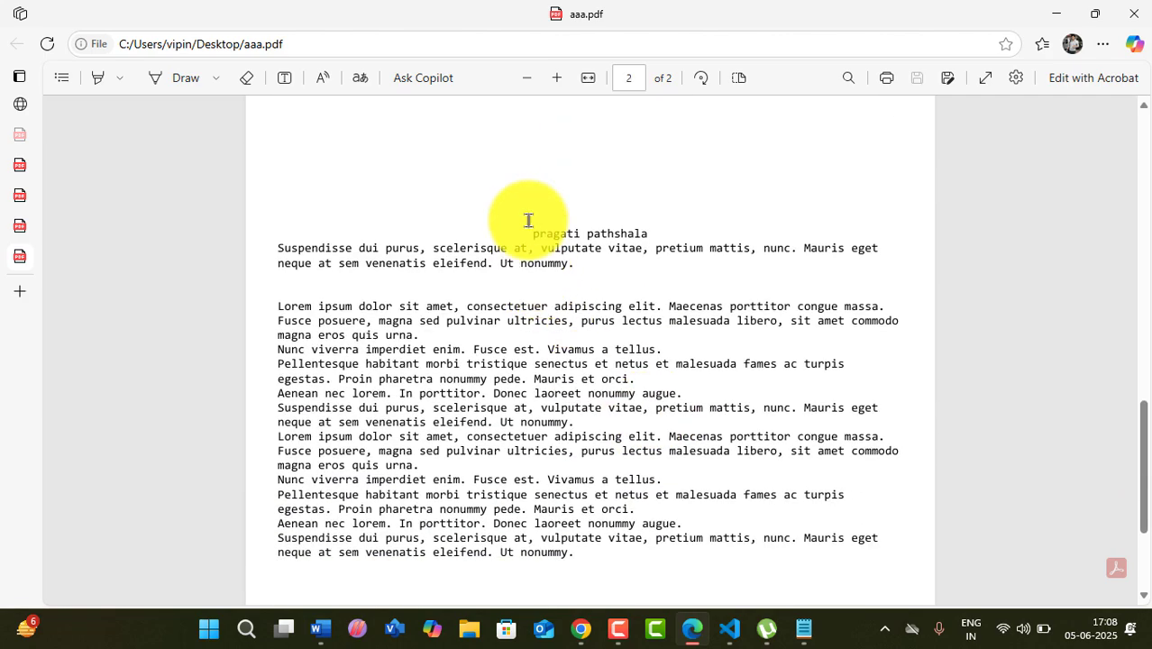
{"action": "left_click_drag", "start_coordinate": [532, 234], "coordinate": [669, 228]}
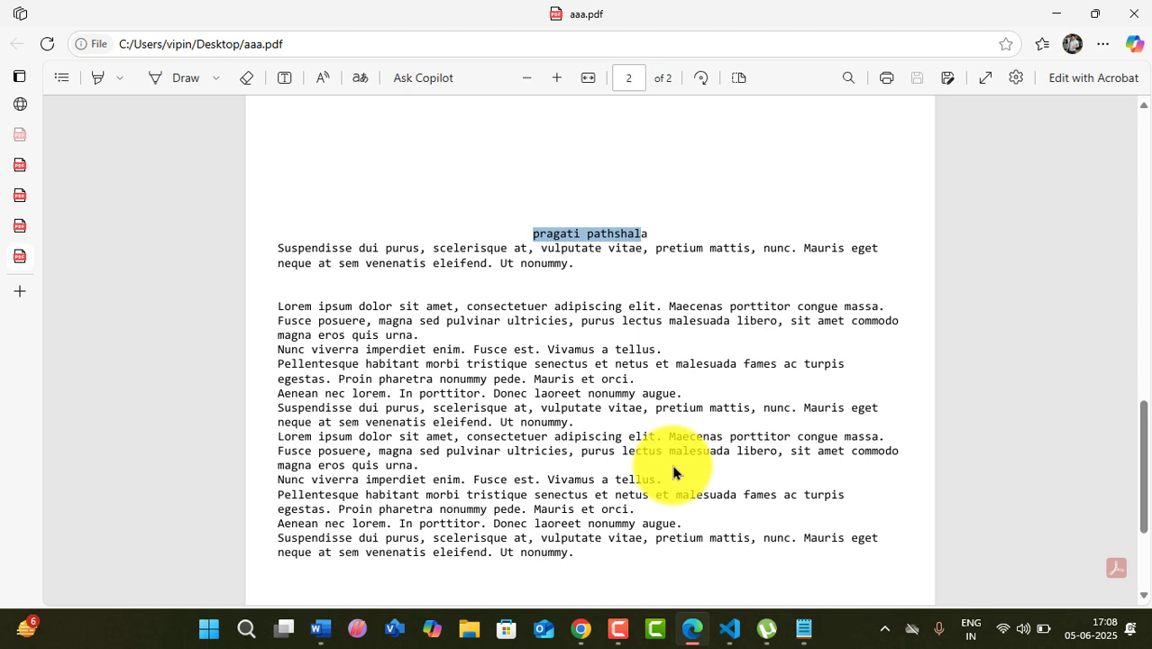
{"action": "left_click", "coordinate": [676, 236]}
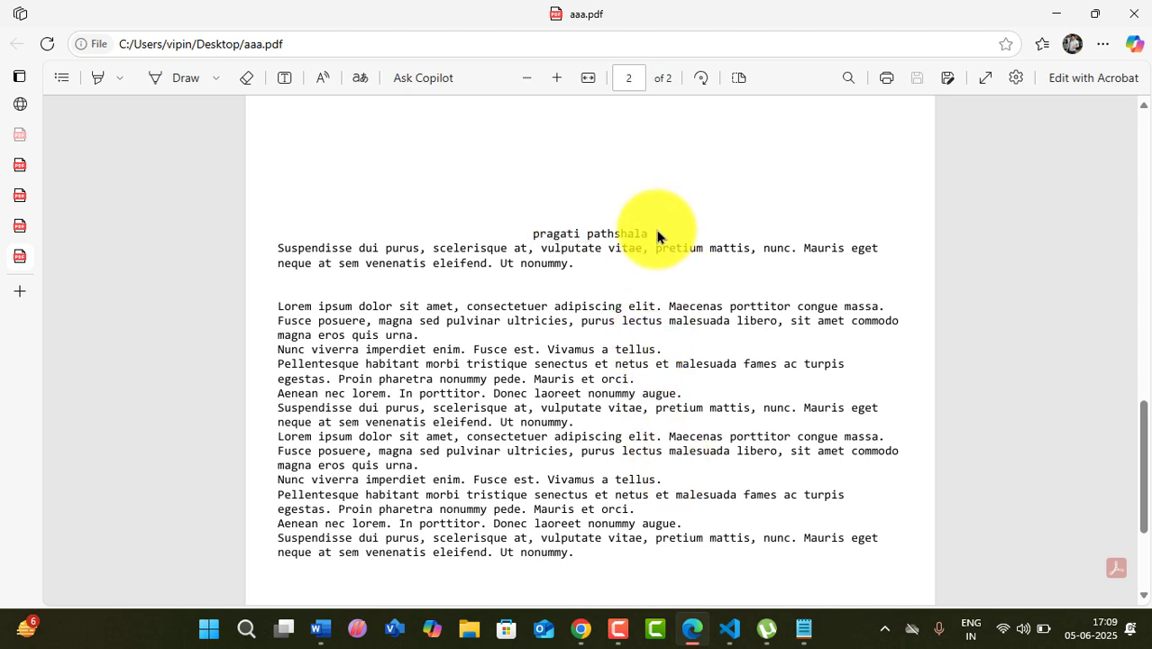
{"action": "left_click_drag", "start_coordinate": [533, 234], "coordinate": [681, 239]}
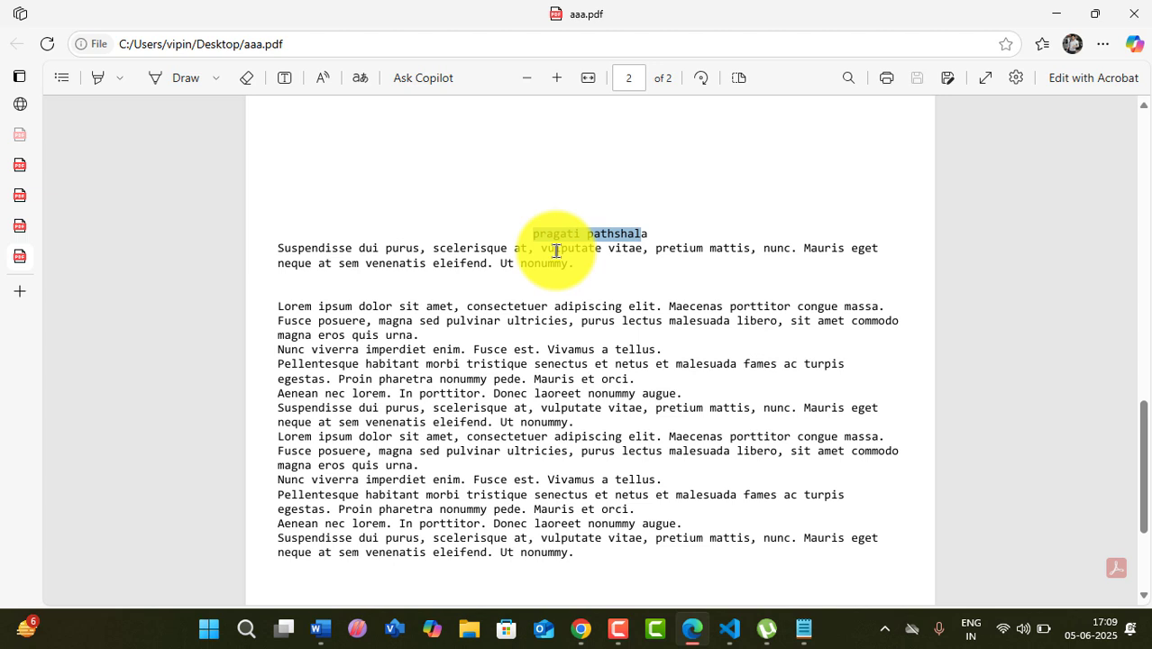
{"action": "left_click", "coordinate": [802, 523]}
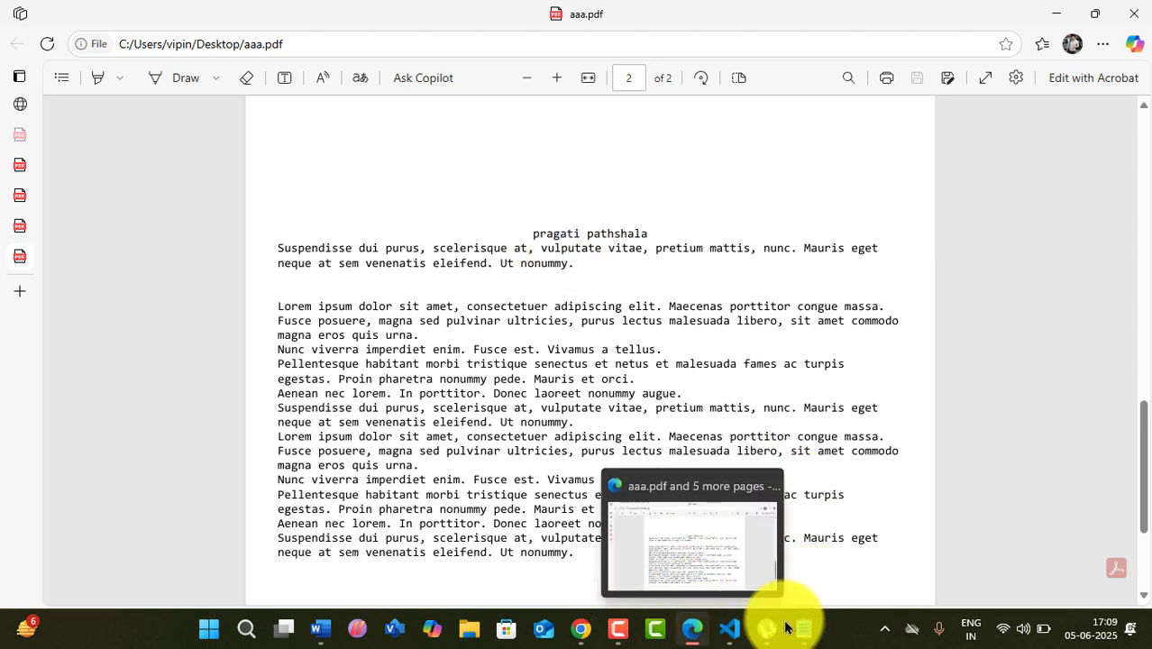
- Reopen Page setup and compare its header field with the aaa.pdf output
{"action": "left_click", "coordinate": [802, 628]}
{"action": "left_click", "coordinate": [16, 42]}
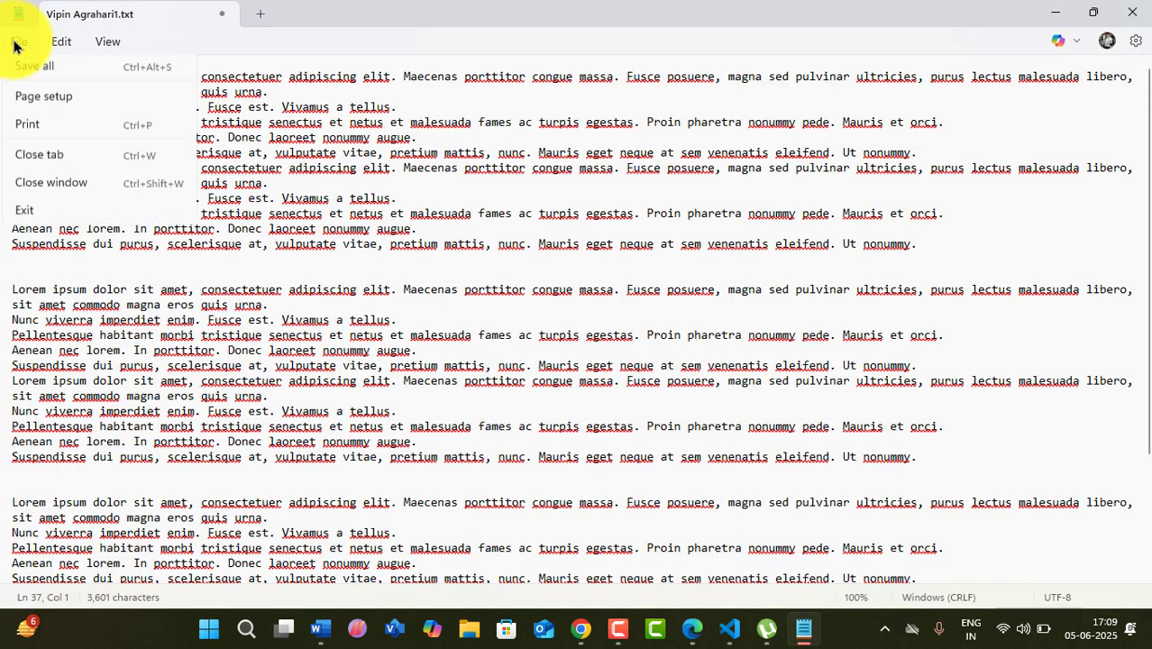
{"action": "left_click", "coordinate": [54, 269]}
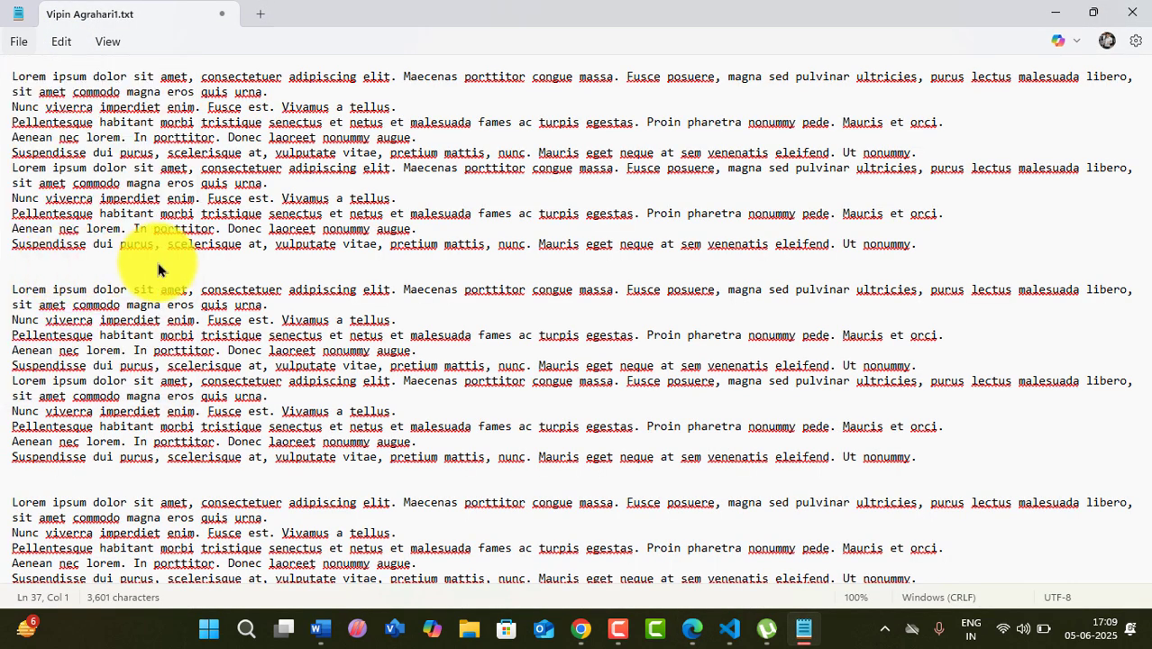
{"action": "left_click", "coordinate": [81, 222]}
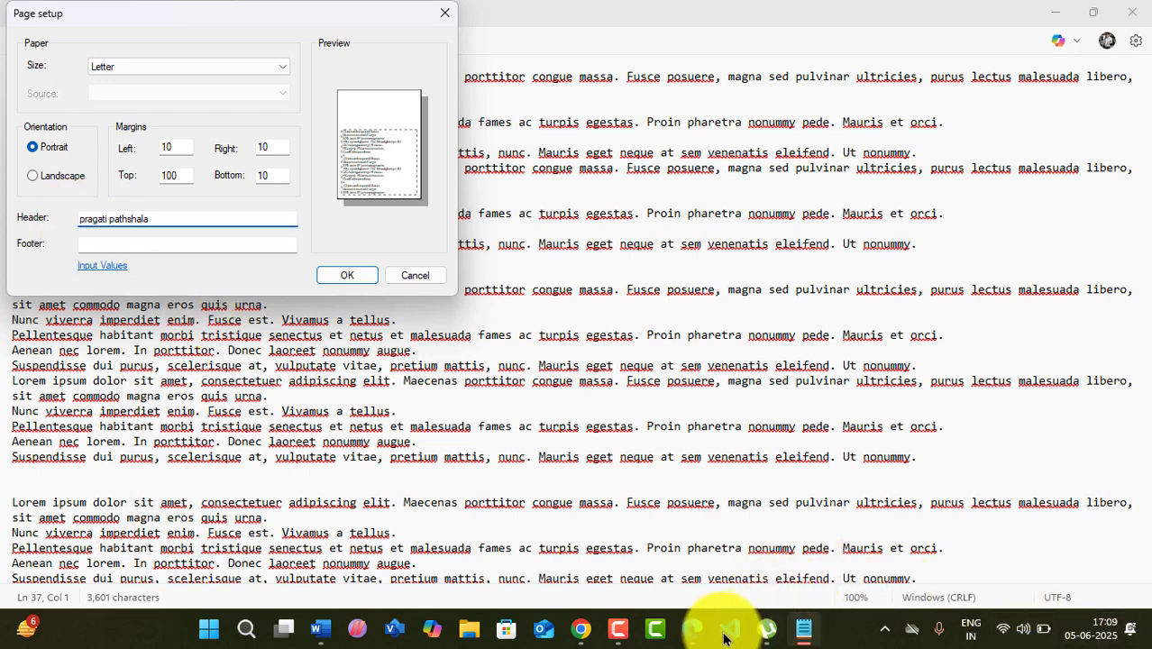
{"action": "mouse_move", "coordinate": [718, 641]}
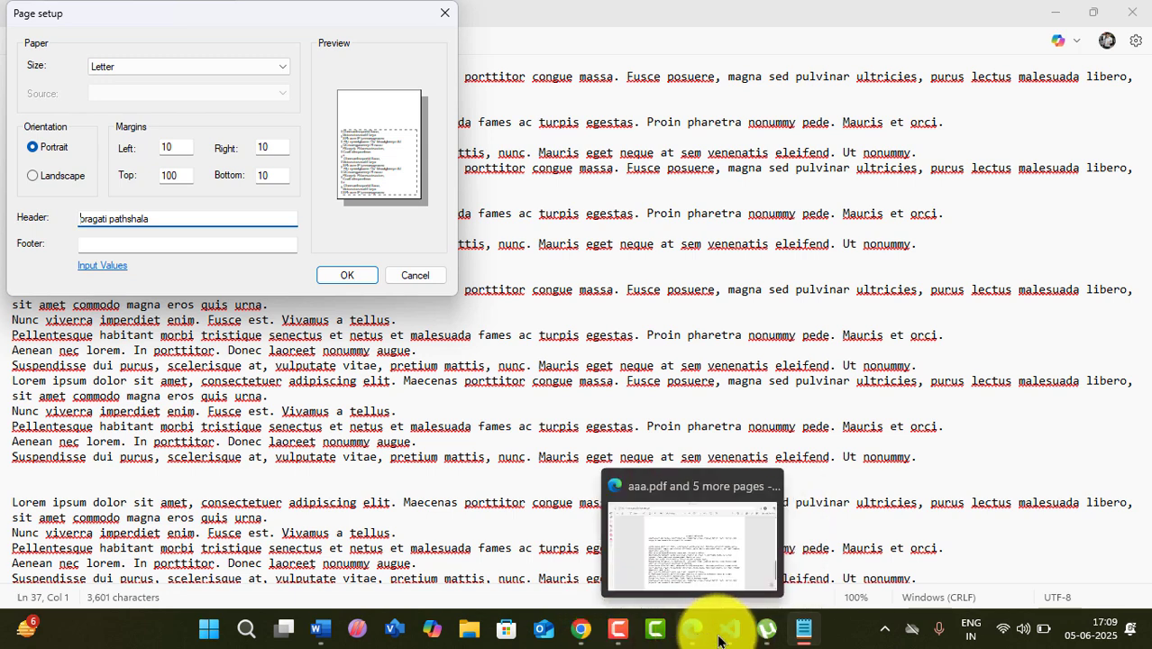
{"action": "left_click", "coordinate": [692, 627]}
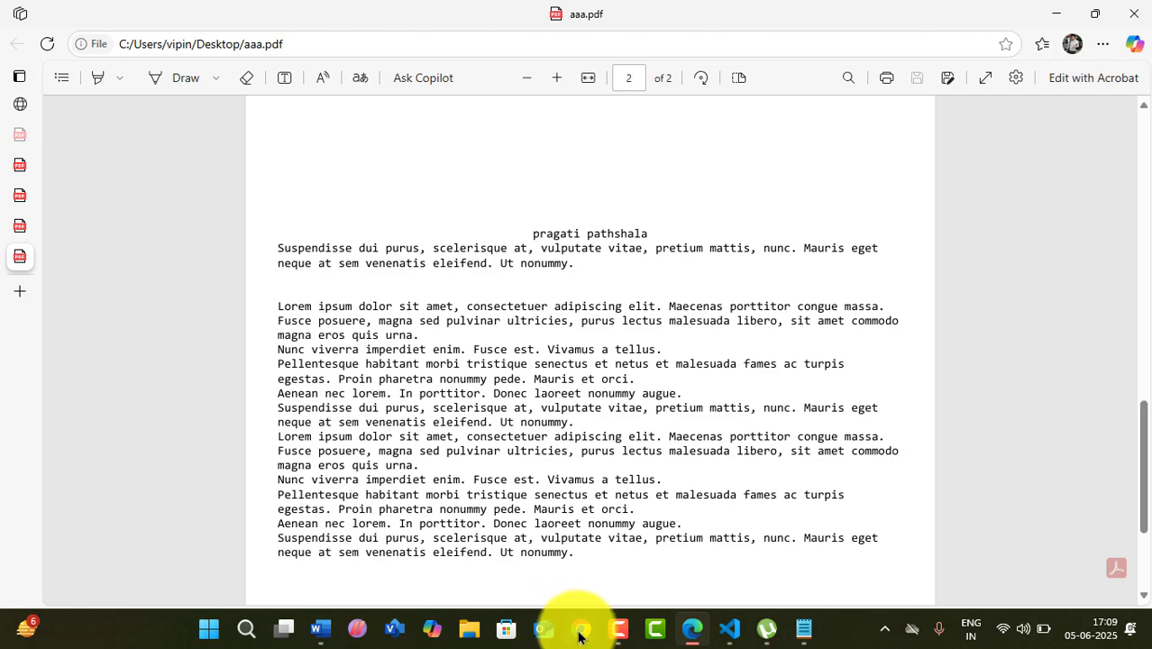
{"action": "left_click", "coordinate": [1052, 16]}
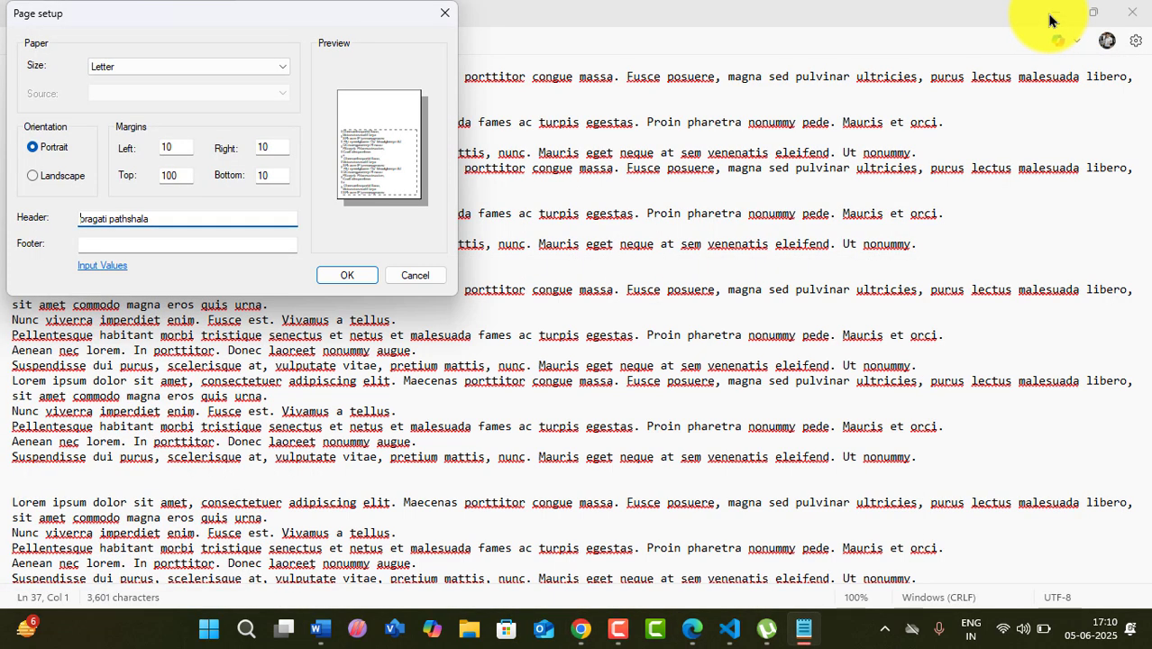
- Close Page setup and minimize Notepad to show the desktop
{"action": "left_click", "coordinate": [445, 12]}
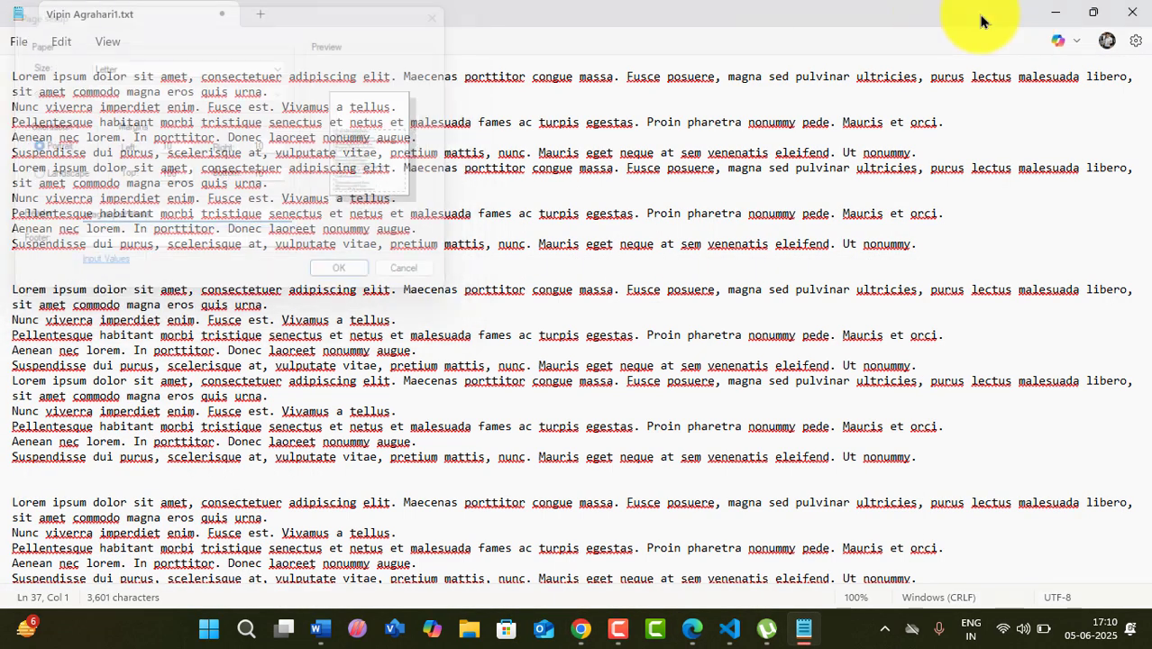
{"action": "left_click", "coordinate": [1053, 13]}
{"action": "mouse_move", "coordinate": [775, 627]}
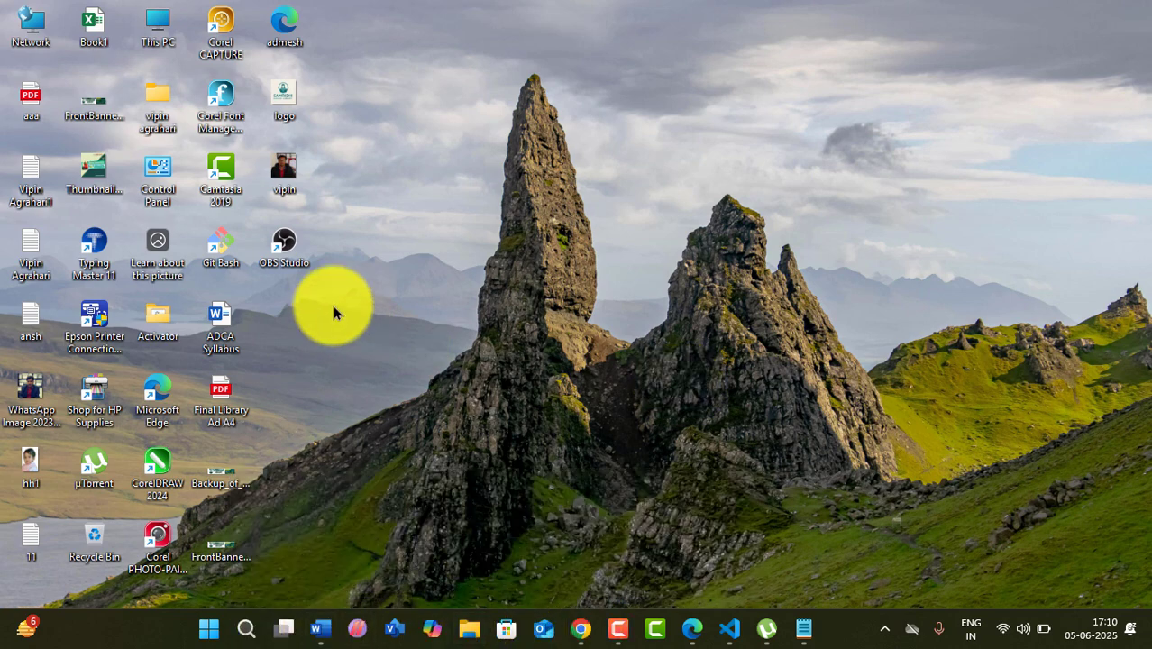
- Open 'Microsoft Notepad Tutorial for Beginners.pdf' from F:\Notes via This PC
{"action": "double_click", "coordinate": [155, 39]}
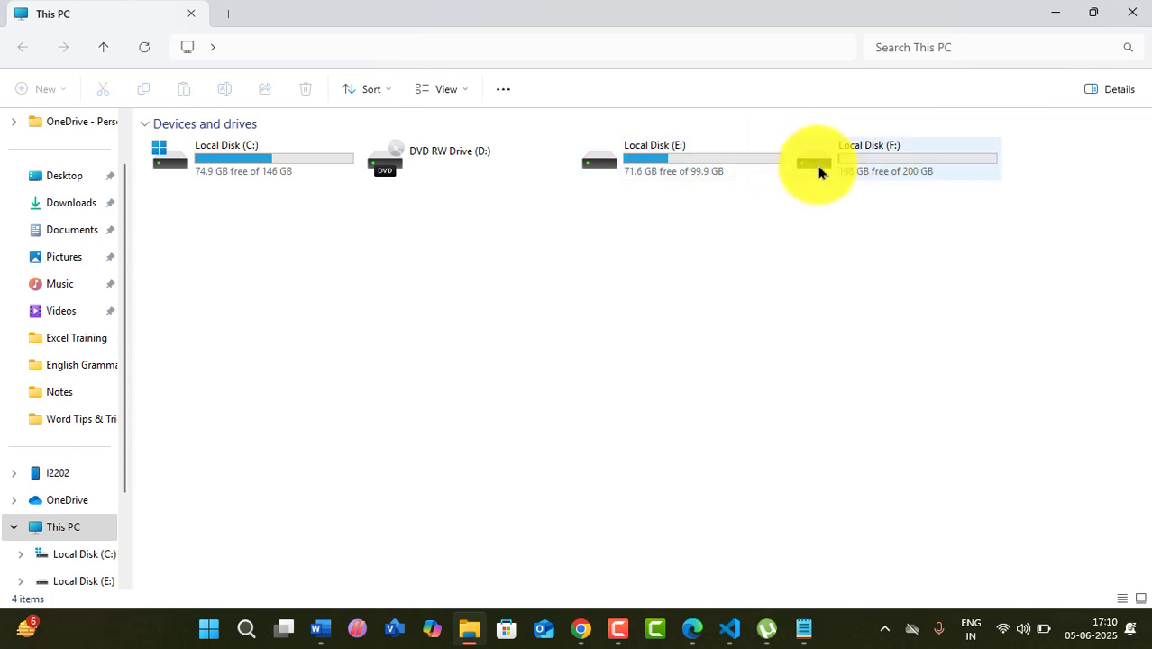
{"action": "left_click", "coordinate": [842, 174]}
{"action": "double_click", "coordinate": [842, 174]}
{"action": "double_click", "coordinate": [378, 211]}
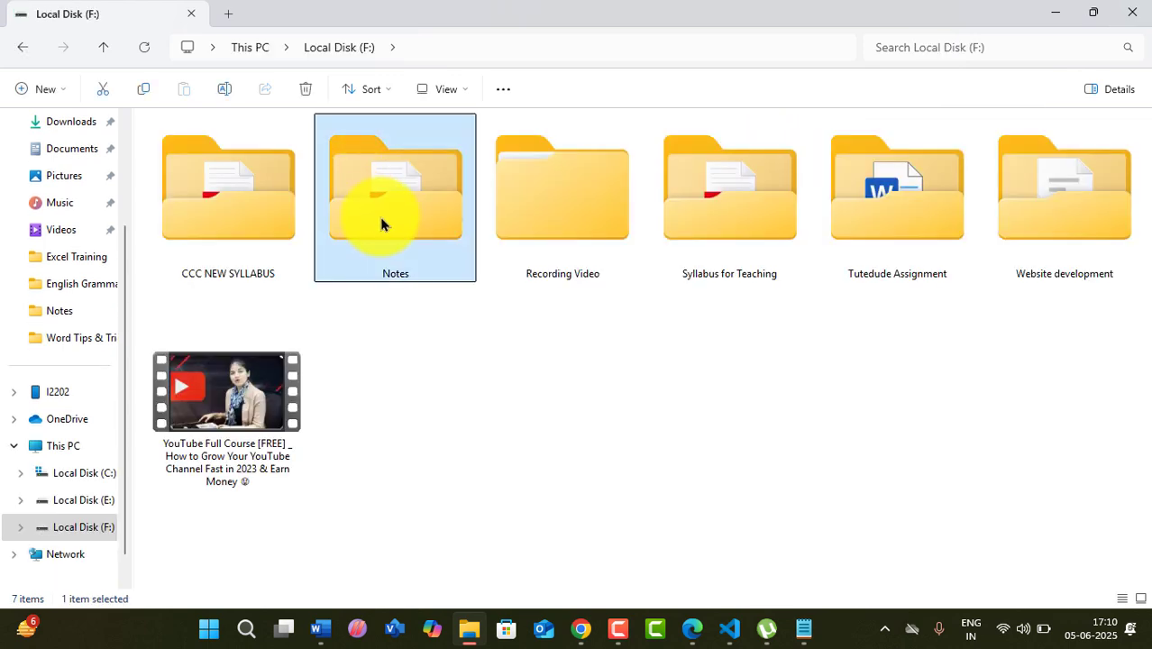
{"action": "double_click", "coordinate": [372, 186]}
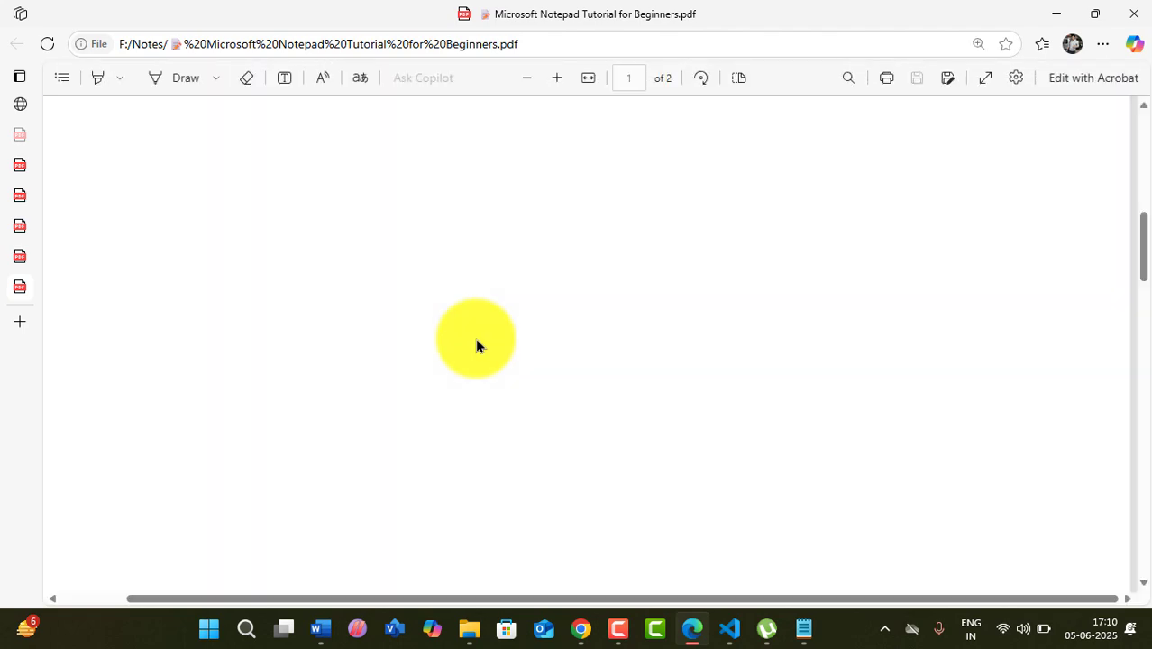
- Select the yellow highlighter and drag its thickness slider to a thinner stroke
{"action": "scroll", "coordinate": [474, 335], "scroll_direction": "down", "scroll_amount": 1}
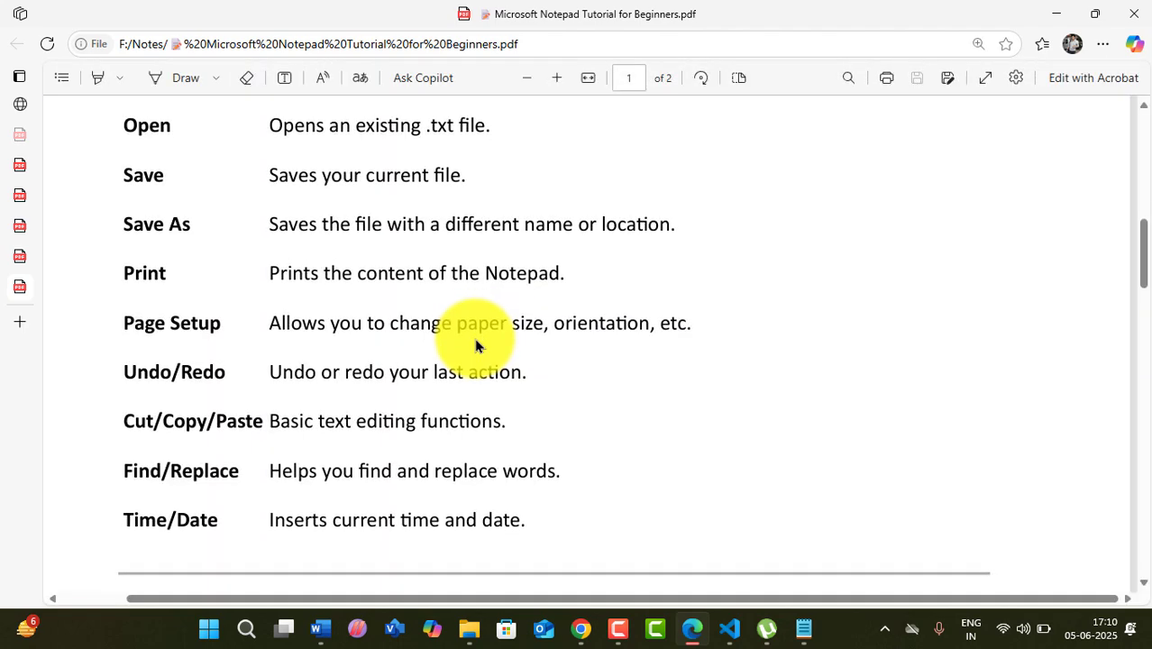
{"action": "scroll", "coordinate": [475, 339], "scroll_direction": "down", "scroll_amount": 2}
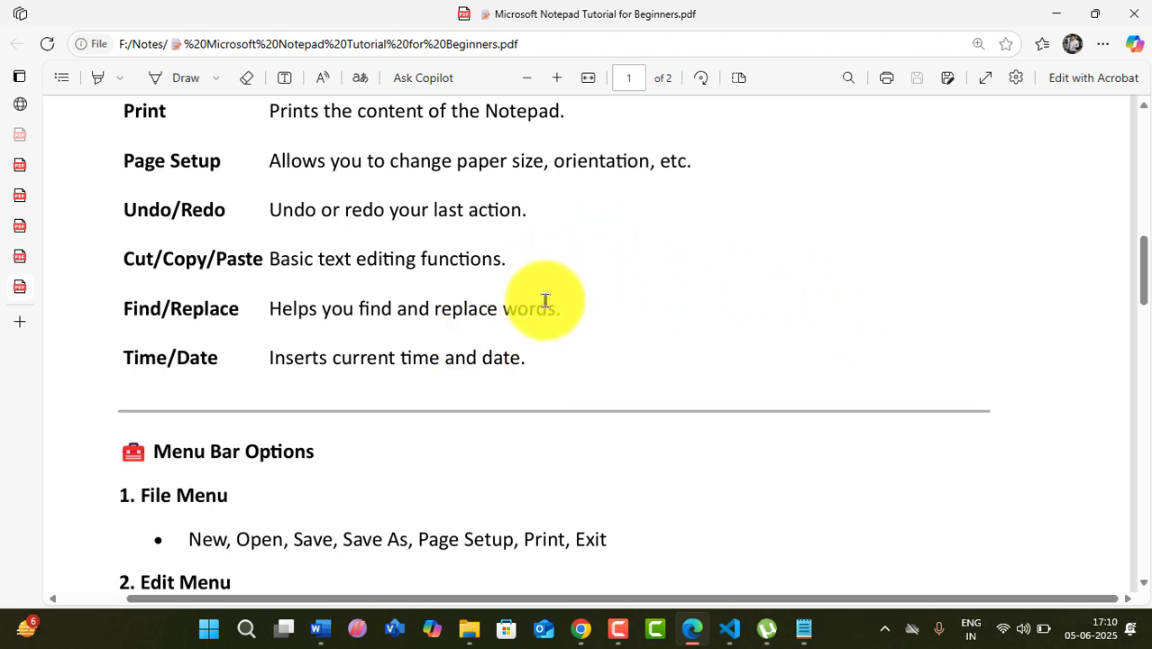
{"action": "left_click", "coordinate": [195, 83]}
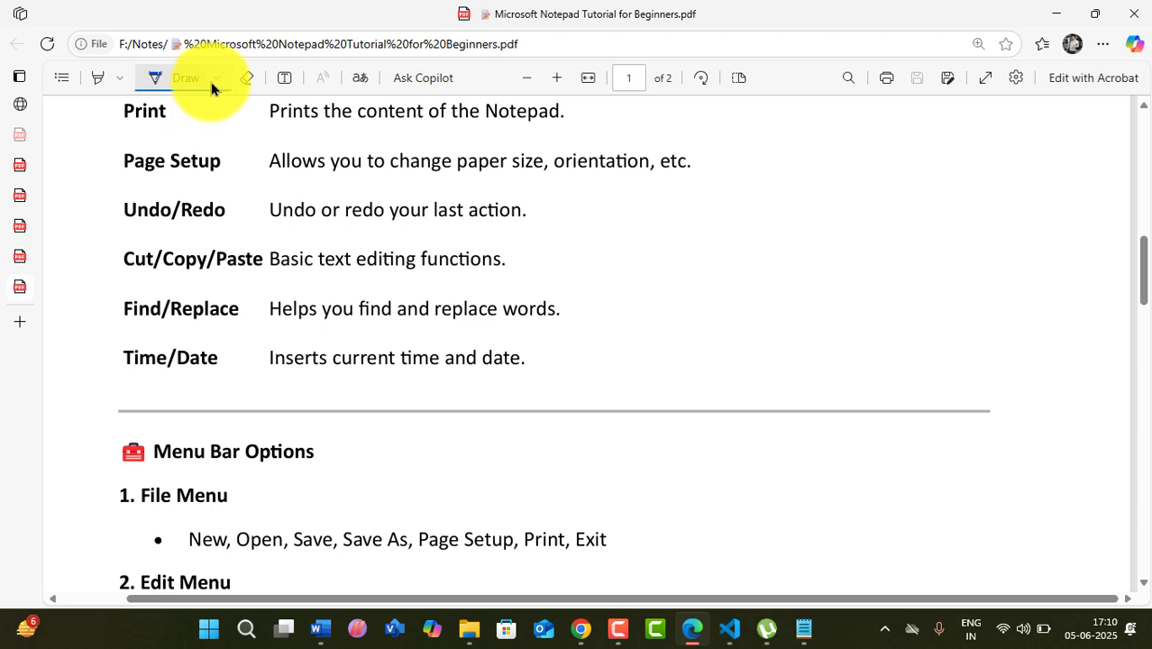
{"action": "left_click", "coordinate": [214, 80]}
{"action": "left_click", "coordinate": [119, 79]}
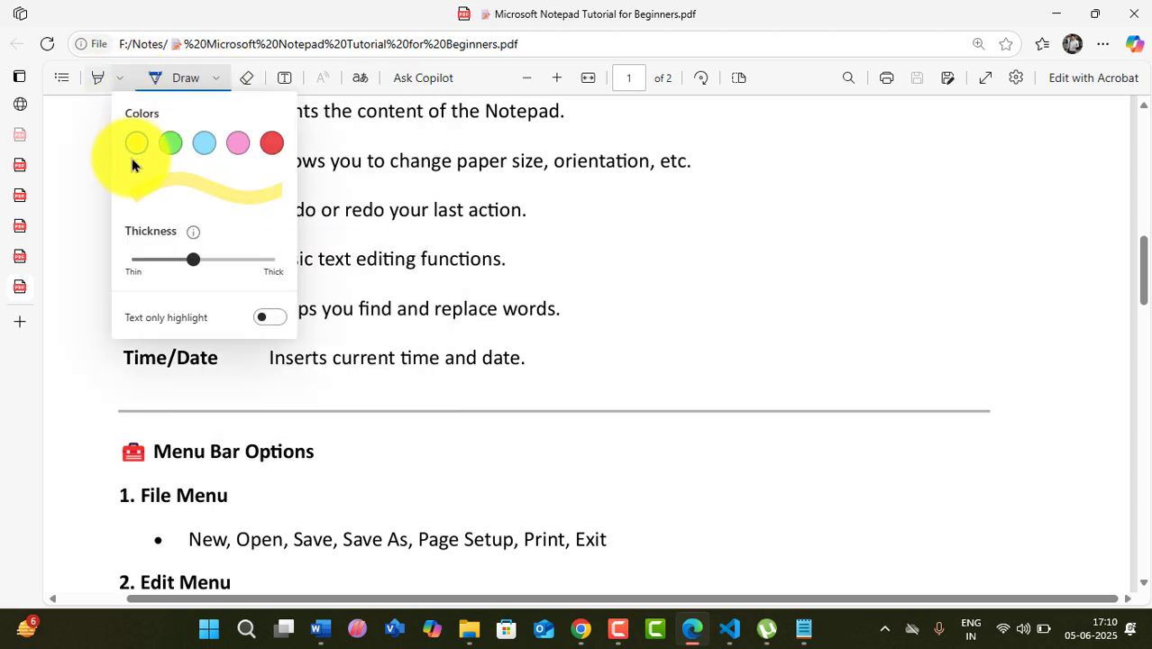
{"action": "left_click", "coordinate": [191, 259]}
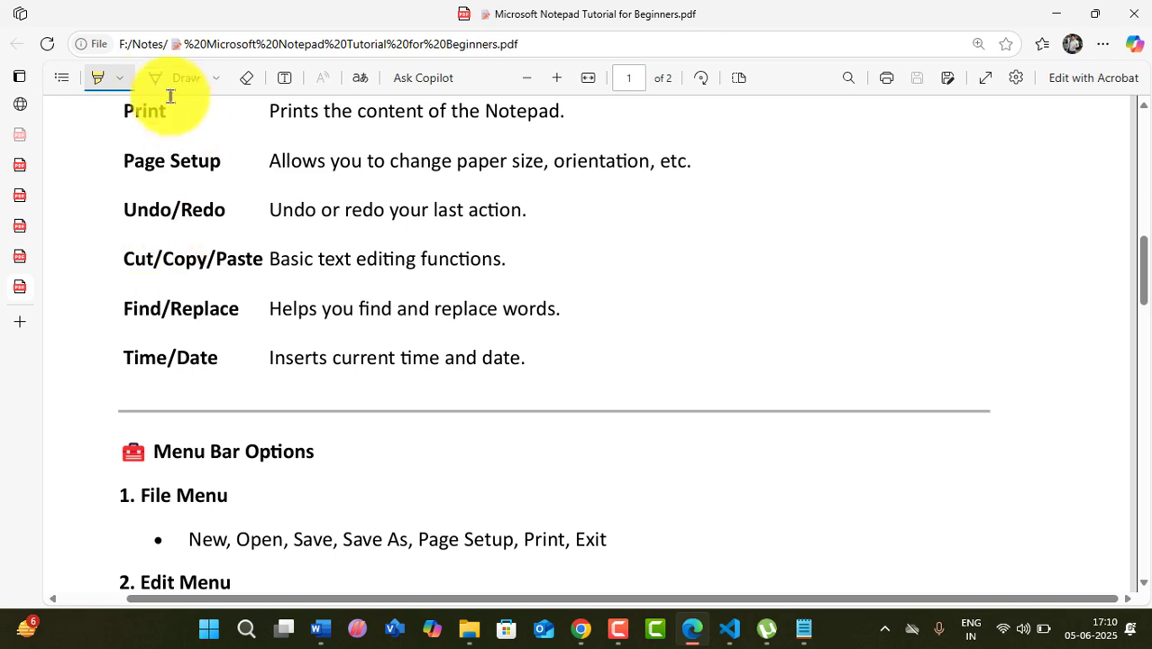
{"action": "left_click", "coordinate": [121, 78]}
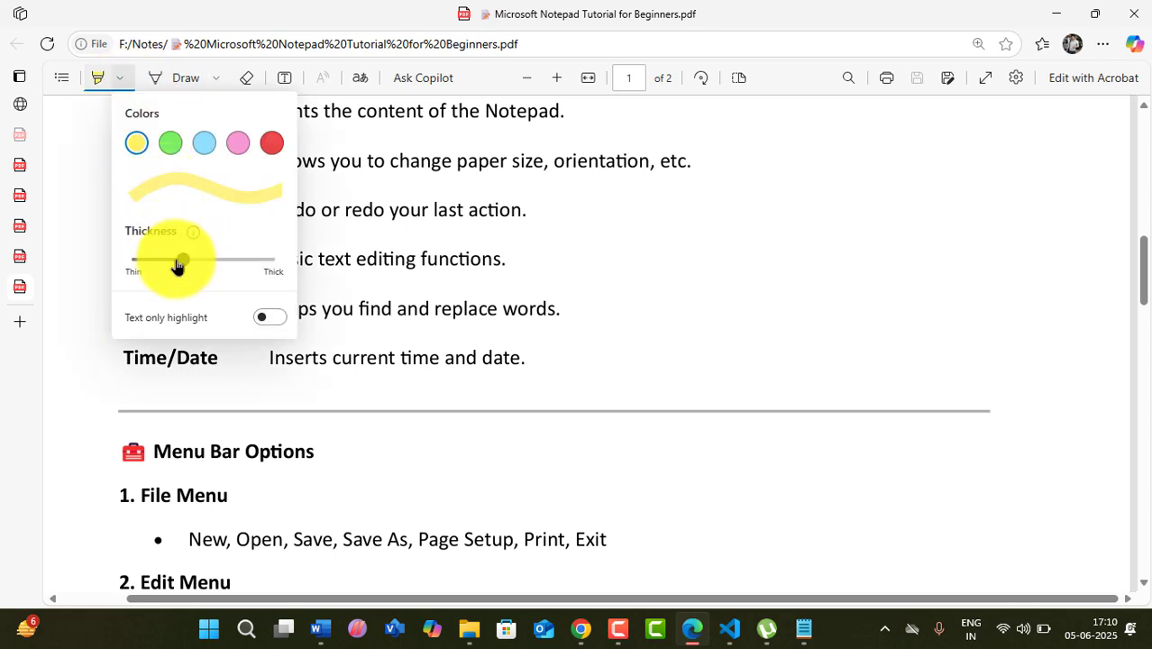
{"action": "left_click_drag", "start_coordinate": [178, 264], "coordinate": [154, 259]}
{"action": "left_click", "coordinate": [783, 336]}
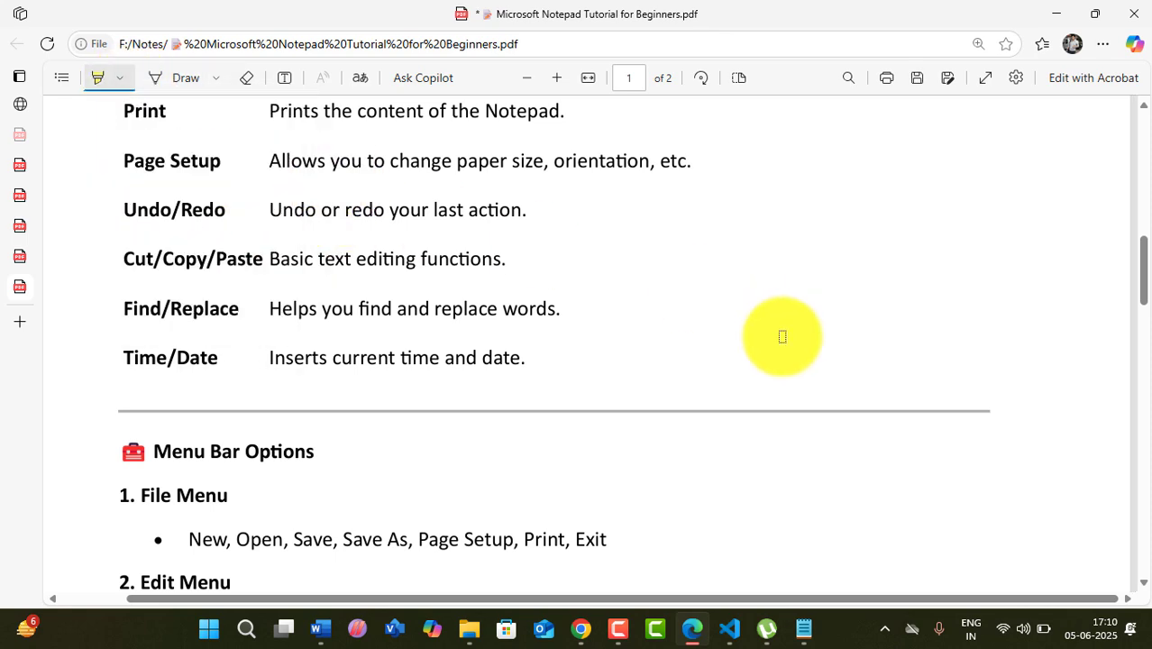
- Select the Draw pen and show its colour and thickness options
{"action": "scroll", "coordinate": [784, 336], "scroll_direction": "up", "scroll_amount": 3}
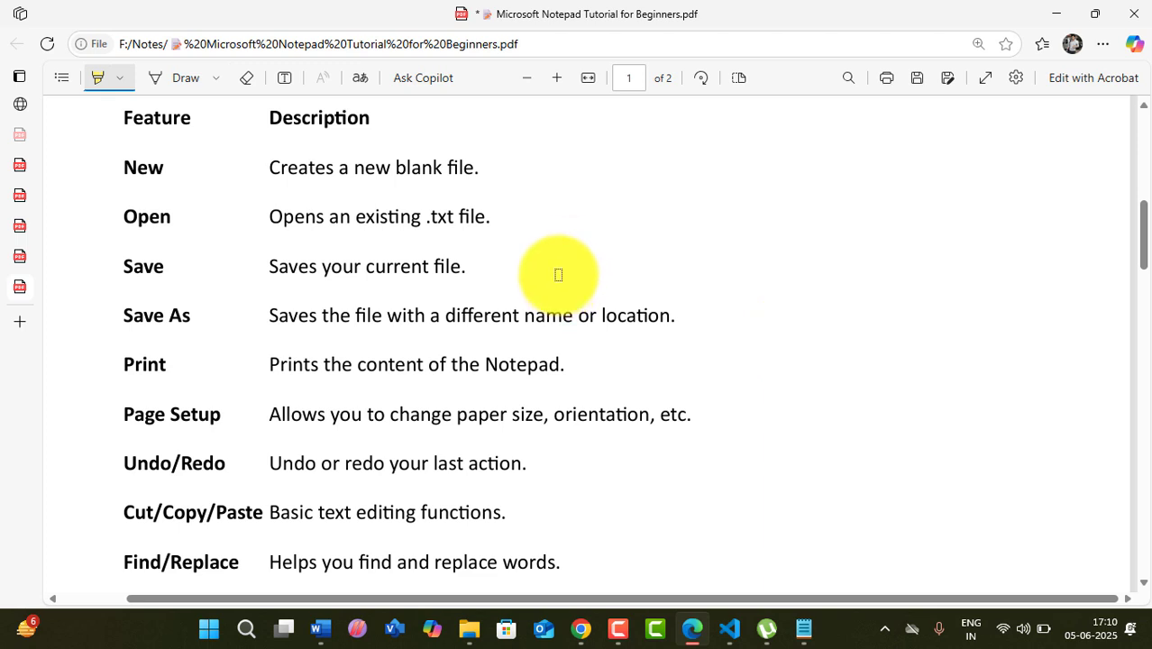
{"action": "left_click", "coordinate": [186, 79]}
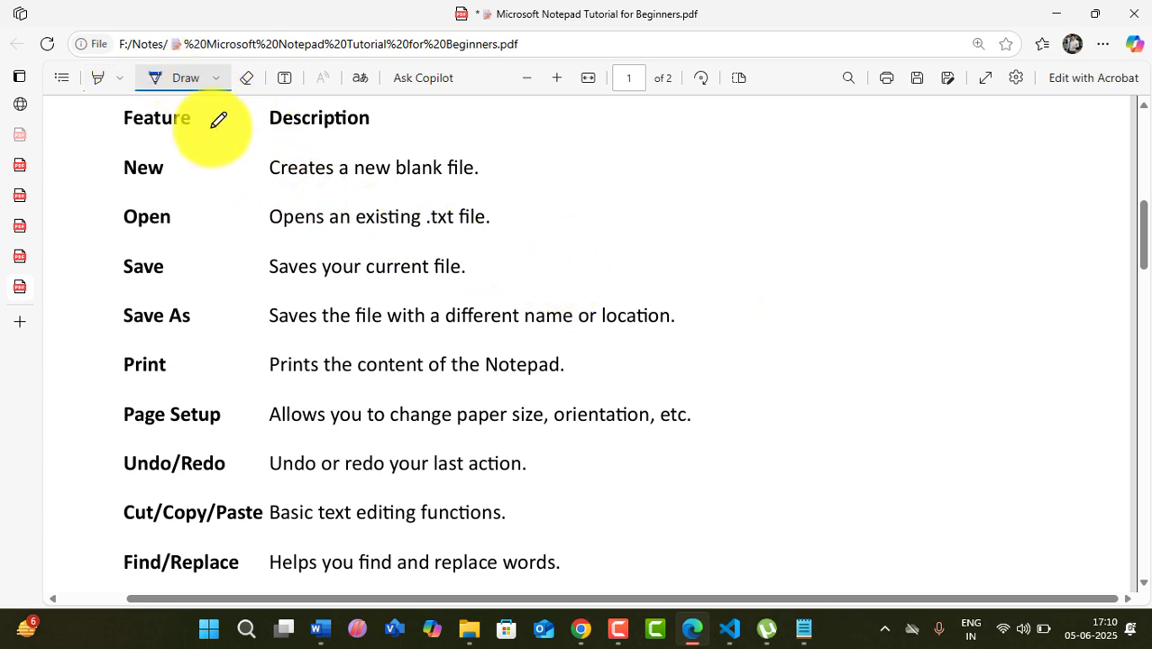
{"action": "left_click", "coordinate": [217, 82]}
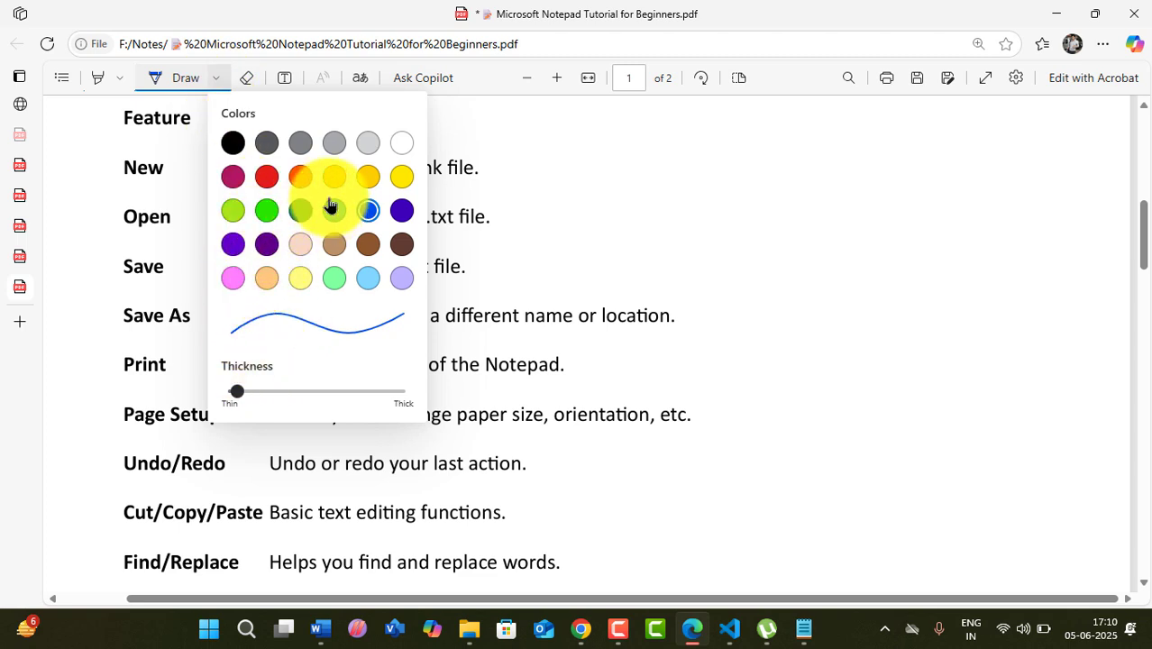
- In red ink, underline 'orientation' and handwrite 'Header | footer' and '&l = left align'
{"action": "left_click", "coordinate": [267, 177]}
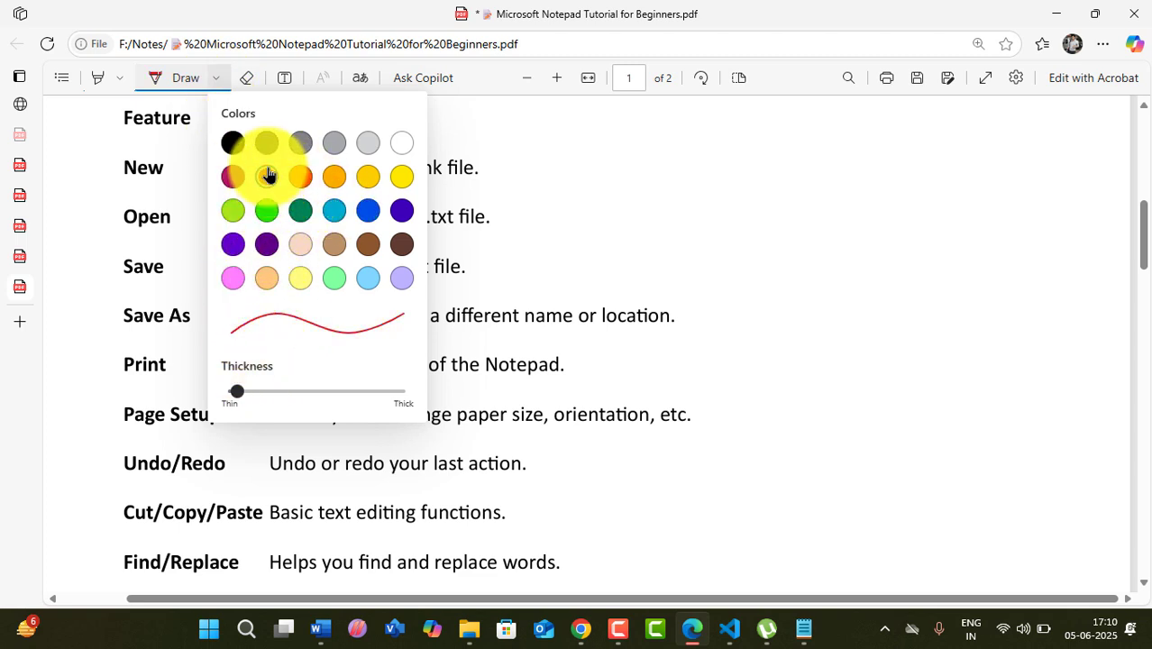
{"action": "left_click", "coordinate": [553, 206]}
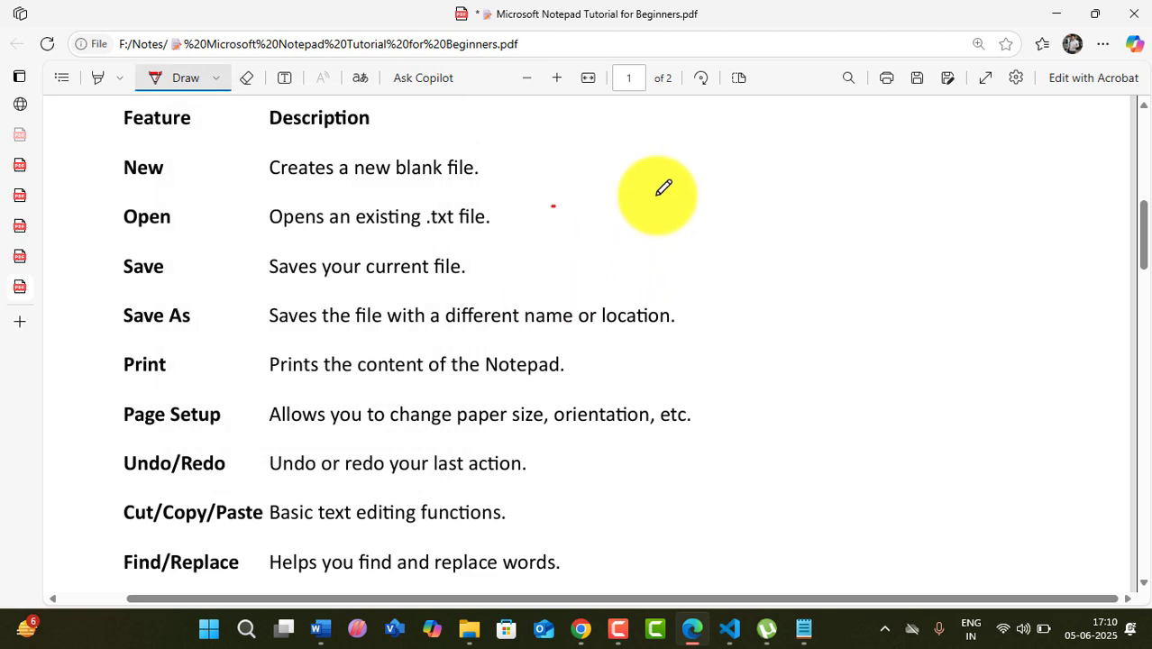
{"action": "left_click_drag", "start_coordinate": [581, 436], "coordinate": [624, 425]}
{"action": "mouse_move", "coordinate": [727, 199]}
{"action": "left_mouse_down"}
{"action": "mouse_move", "coordinate": [816, 187]}
{"action": "mouse_move", "coordinate": [833, 227]}
{"action": "left_mouse_up"}
{"action": "left_click_drag", "start_coordinate": [865, 185], "coordinate": [947, 183]}
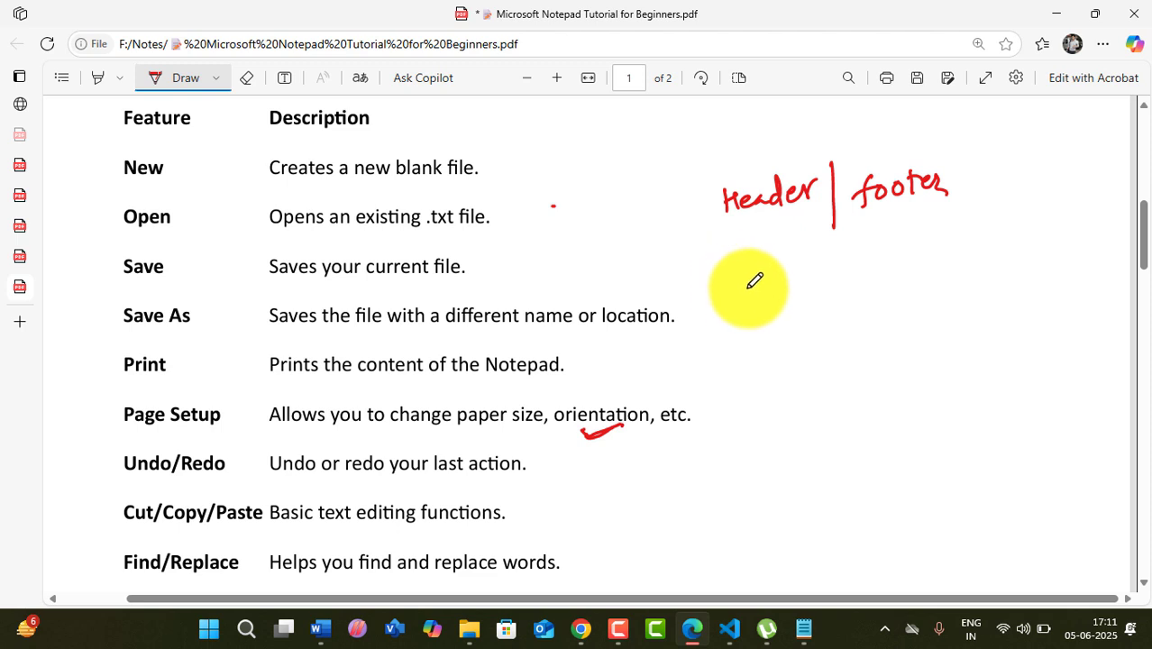
{"action": "left_click_drag", "start_coordinate": [748, 281], "coordinate": [753, 290]}
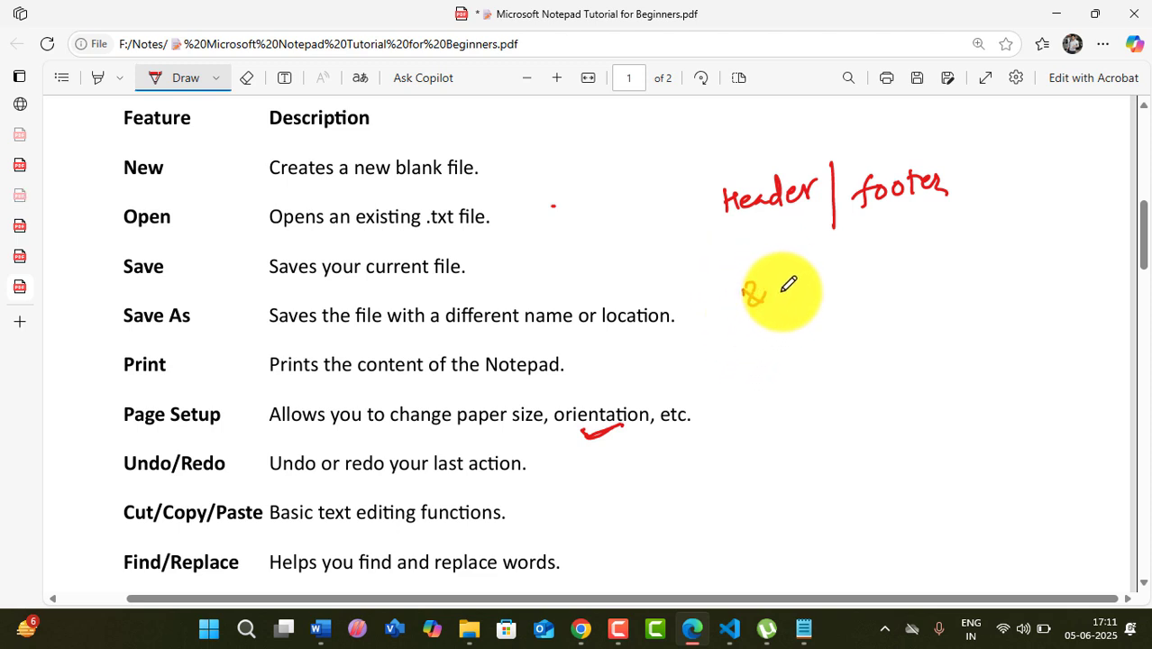
{"action": "mouse_move", "coordinate": [782, 279]}
{"action": "left_mouse_down"}
{"action": "mouse_move", "coordinate": [778, 300]}
{"action": "mouse_move", "coordinate": [831, 279]}
{"action": "left_mouse_up"}
{"action": "left_click_drag", "start_coordinate": [813, 290], "coordinate": [909, 290]}
{"action": "mouse_move", "coordinate": [958, 255]}
{"action": "left_mouse_down"}
{"action": "mouse_move", "coordinate": [1008, 247]}
{"action": "mouse_move", "coordinate": [1011, 284]}
{"action": "mouse_move", "coordinate": [1034, 249]}
{"action": "left_mouse_up"}
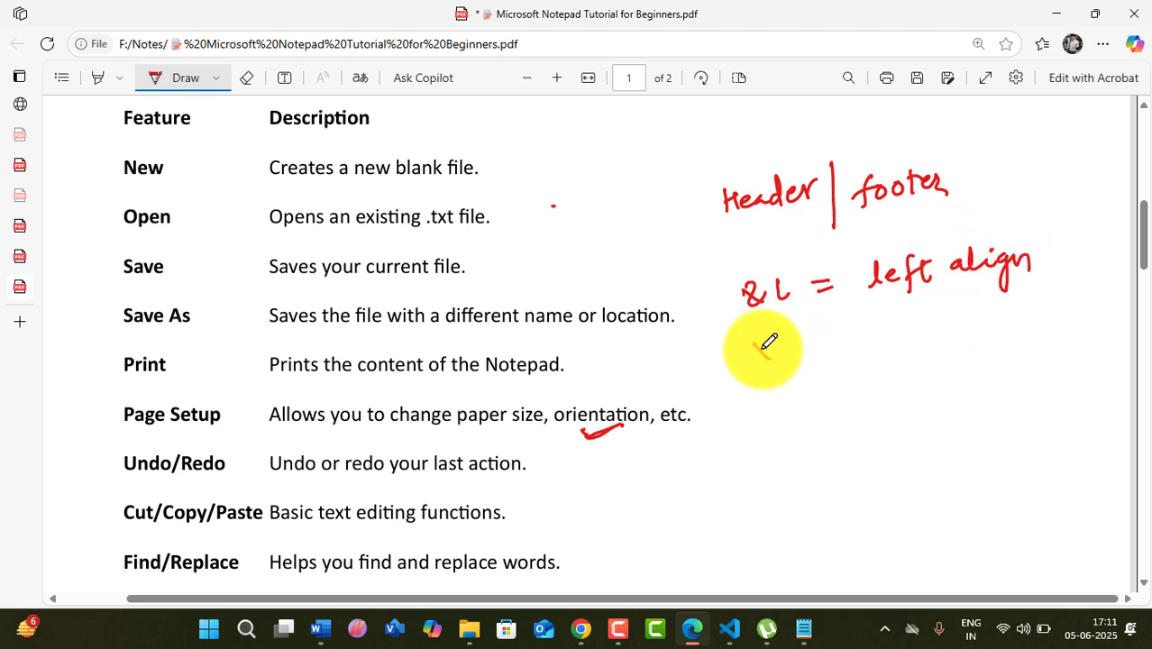
- Handwrite the notes '&r = Right', '&t time', '&d date' and '&p page No.' below
{"action": "left_click_drag", "start_coordinate": [751, 353], "coordinate": [797, 341]}
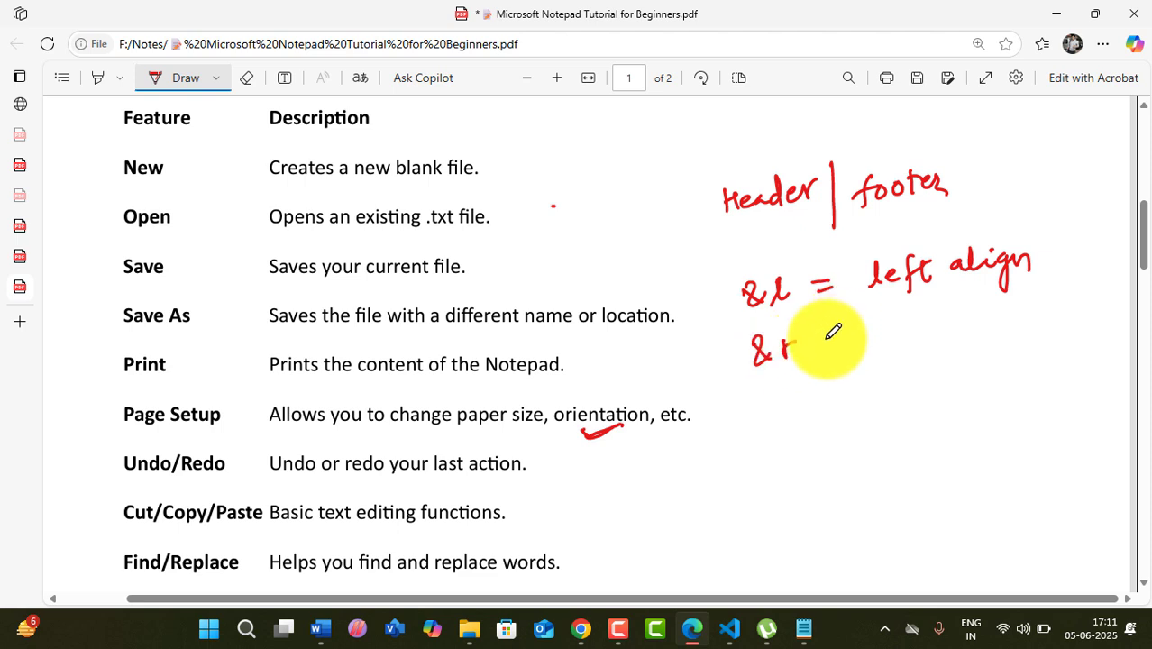
{"action": "mouse_move", "coordinate": [826, 341]}
{"action": "left_mouse_down"}
{"action": "mouse_move", "coordinate": [846, 340]}
{"action": "mouse_move", "coordinate": [848, 352]}
{"action": "mouse_move", "coordinate": [913, 343]}
{"action": "mouse_move", "coordinate": [934, 367]}
{"action": "mouse_move", "coordinate": [967, 304]}
{"action": "mouse_move", "coordinate": [983, 326]}
{"action": "mouse_move", "coordinate": [1007, 304]}
{"action": "mouse_move", "coordinate": [1060, 309]}
{"action": "left_mouse_up"}
{"action": "left_click", "coordinate": [913, 323]}
{"action": "mouse_move", "coordinate": [783, 427]}
{"action": "left_mouse_down"}
{"action": "mouse_move", "coordinate": [767, 402]}
{"action": "mouse_move", "coordinate": [785, 414]}
{"action": "mouse_move", "coordinate": [808, 408]}
{"action": "mouse_move", "coordinate": [810, 394]}
{"action": "mouse_move", "coordinate": [853, 406]}
{"action": "mouse_move", "coordinate": [892, 387]}
{"action": "mouse_move", "coordinate": [964, 382]}
{"action": "left_mouse_up"}
{"action": "mouse_move", "coordinate": [797, 443]}
{"action": "left_mouse_down"}
{"action": "mouse_move", "coordinate": [836, 469]}
{"action": "mouse_move", "coordinate": [876, 445]}
{"action": "left_mouse_up"}
{"action": "mouse_move", "coordinate": [862, 455]}
{"action": "left_mouse_down"}
{"action": "mouse_move", "coordinate": [1017, 416]}
{"action": "mouse_move", "coordinate": [1006, 431]}
{"action": "left_mouse_up"}
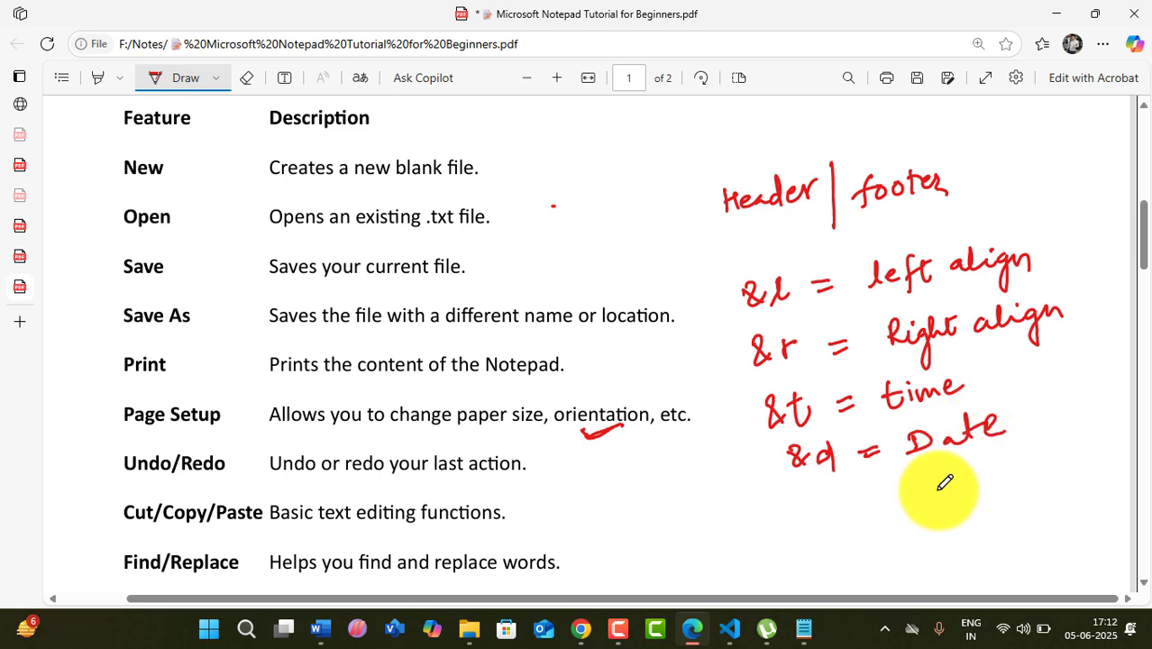
{"action": "mouse_move", "coordinate": [815, 491]}
{"action": "left_mouse_down"}
{"action": "mouse_move", "coordinate": [784, 501]}
{"action": "mouse_move", "coordinate": [887, 508]}
{"action": "mouse_move", "coordinate": [972, 471]}
{"action": "mouse_move", "coordinate": [995, 480]}
{"action": "mouse_move", "coordinate": [995, 463]}
{"action": "mouse_move", "coordinate": [1051, 449]}
{"action": "left_mouse_up"}
{"action": "left_click", "coordinate": [1070, 444]}
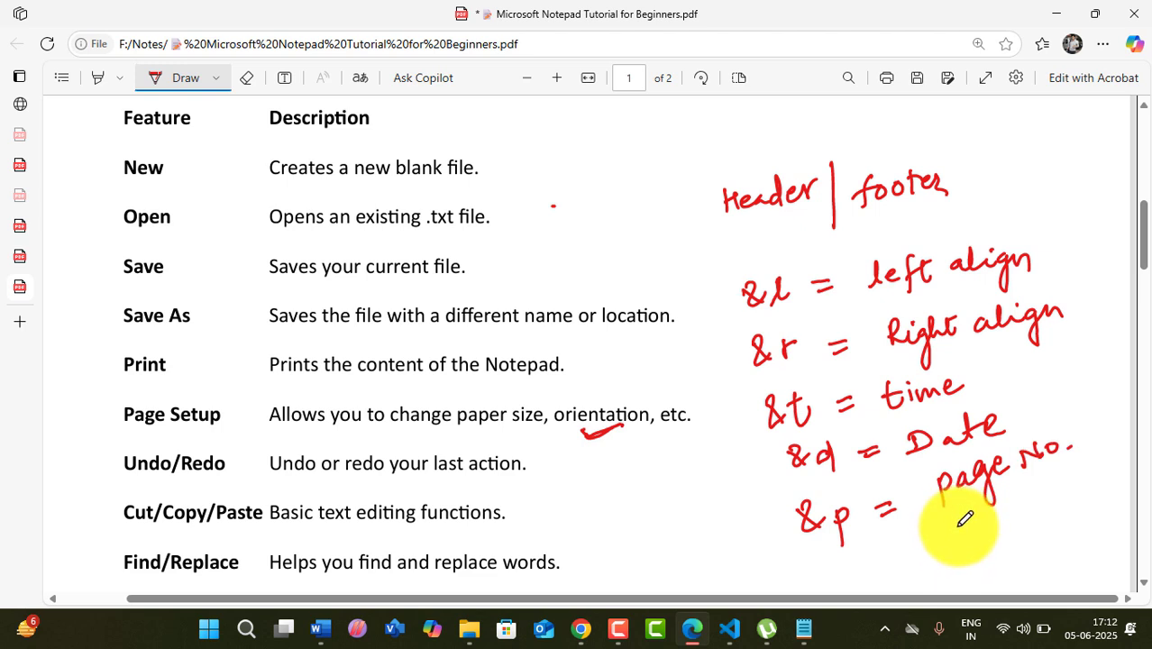
- Prefix the Page Setup header with &l so 'pragati pathshala' prints left-aligned
{"action": "left_click", "coordinate": [803, 628]}
{"action": "left_click", "coordinate": [20, 43]}
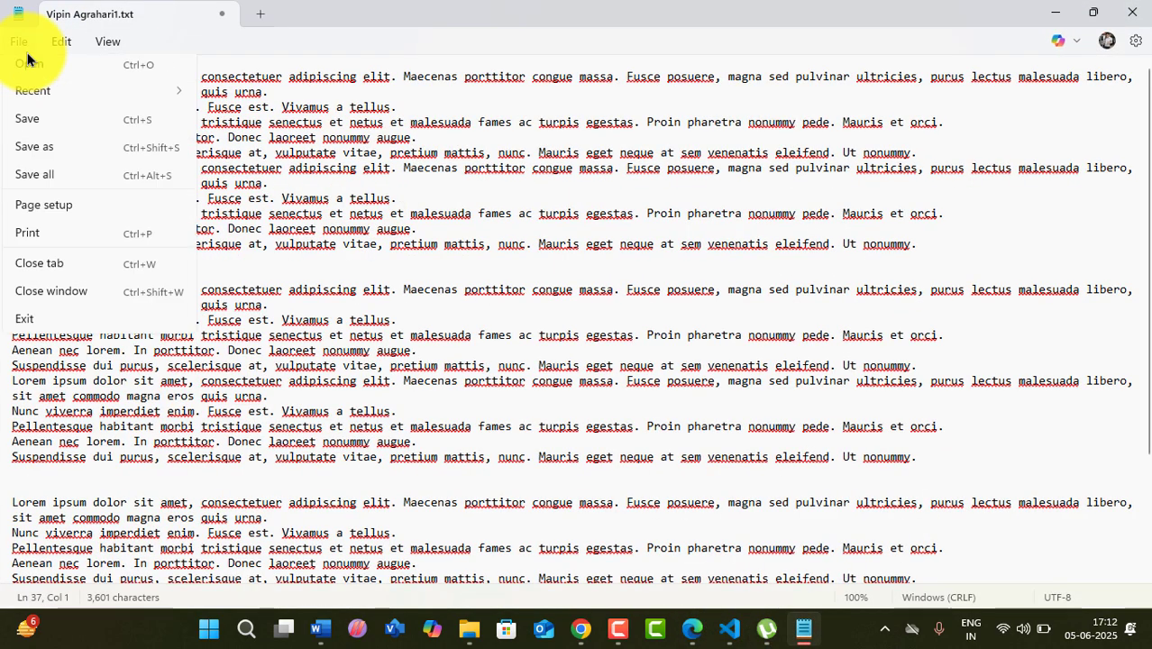
{"action": "left_click", "coordinate": [47, 274]}
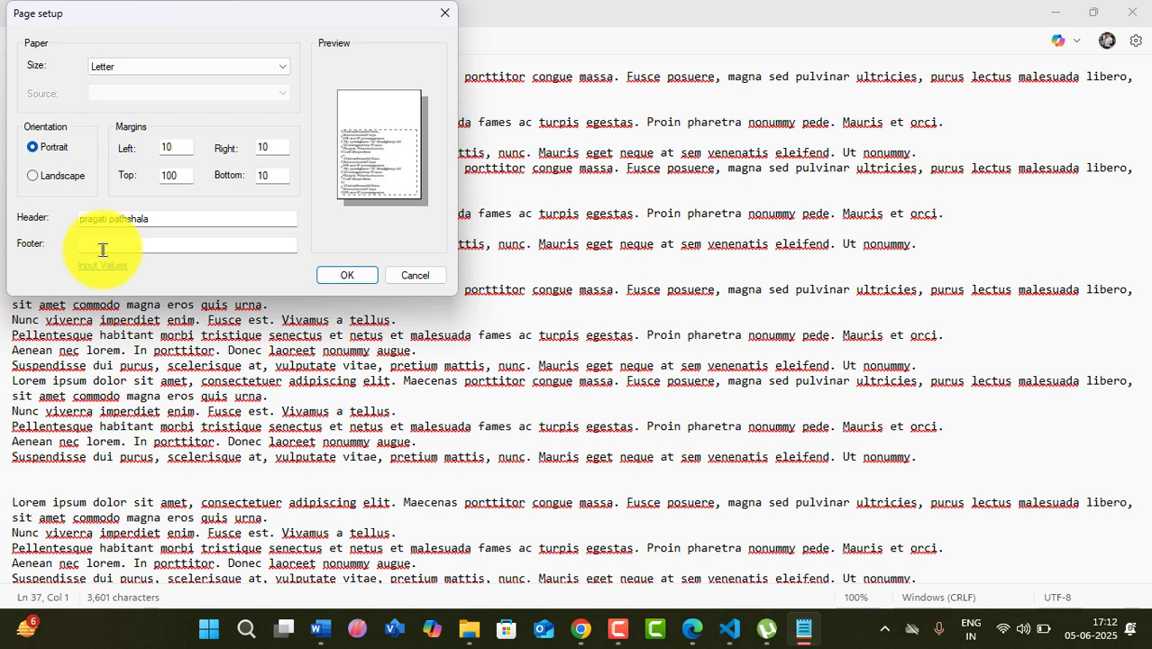
{"action": "left_click", "coordinate": [334, 276]}
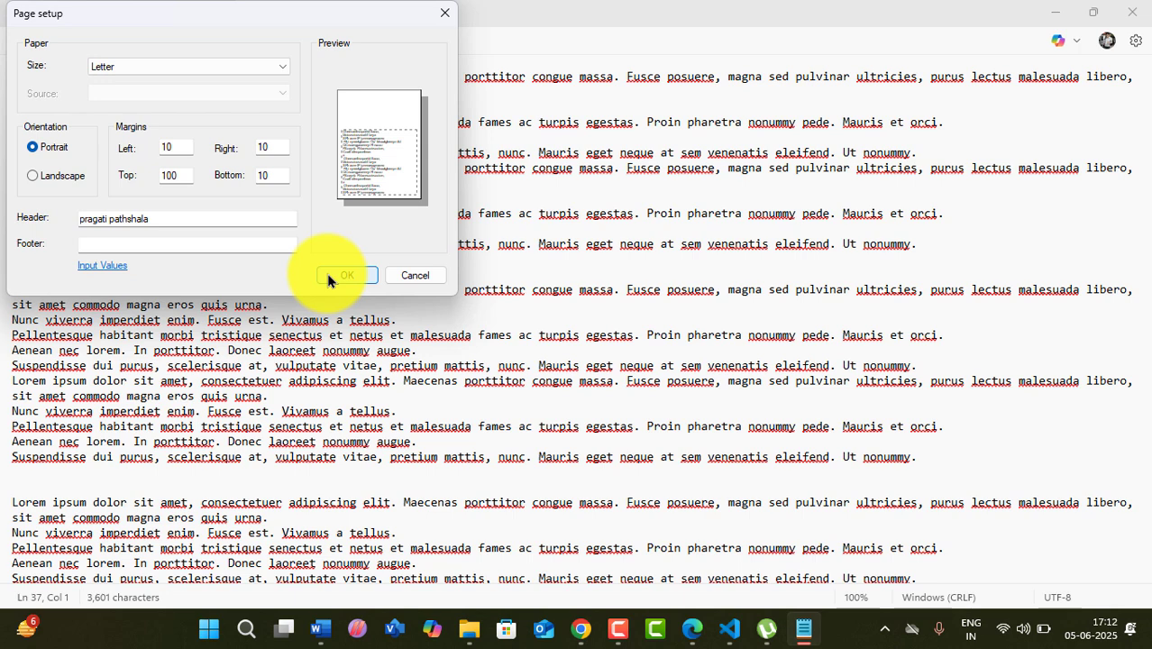
{"action": "left_click", "coordinate": [121, 247]}
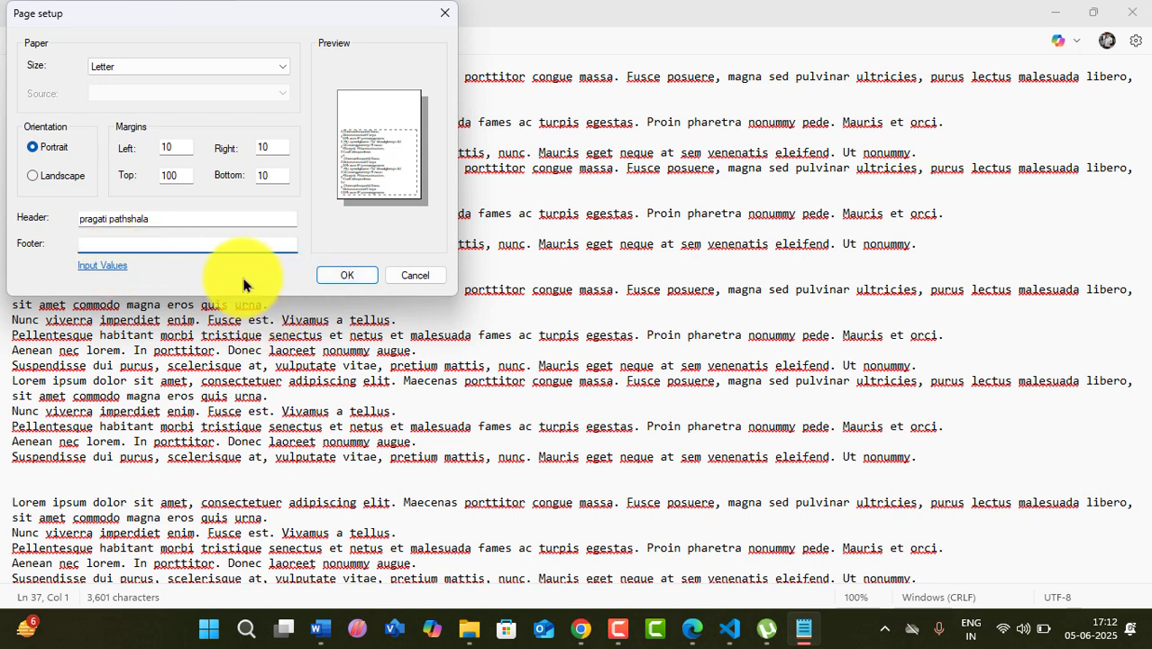
{"action": "left_click", "coordinate": [79, 218]}
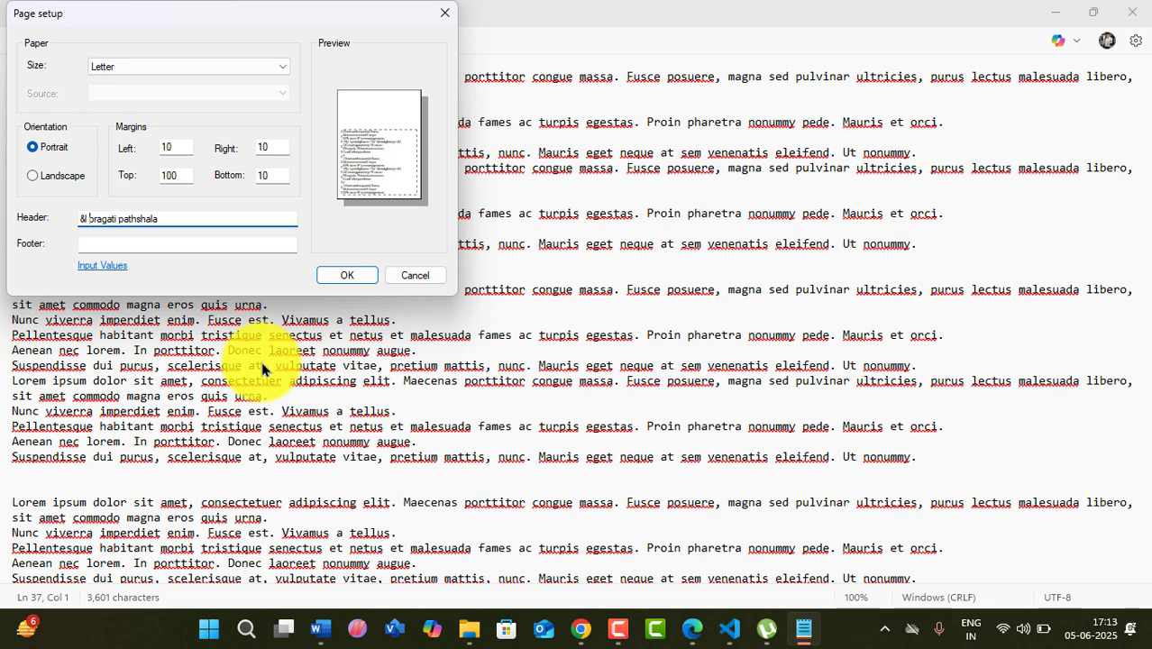
{"action": "left_click", "coordinate": [350, 276]}
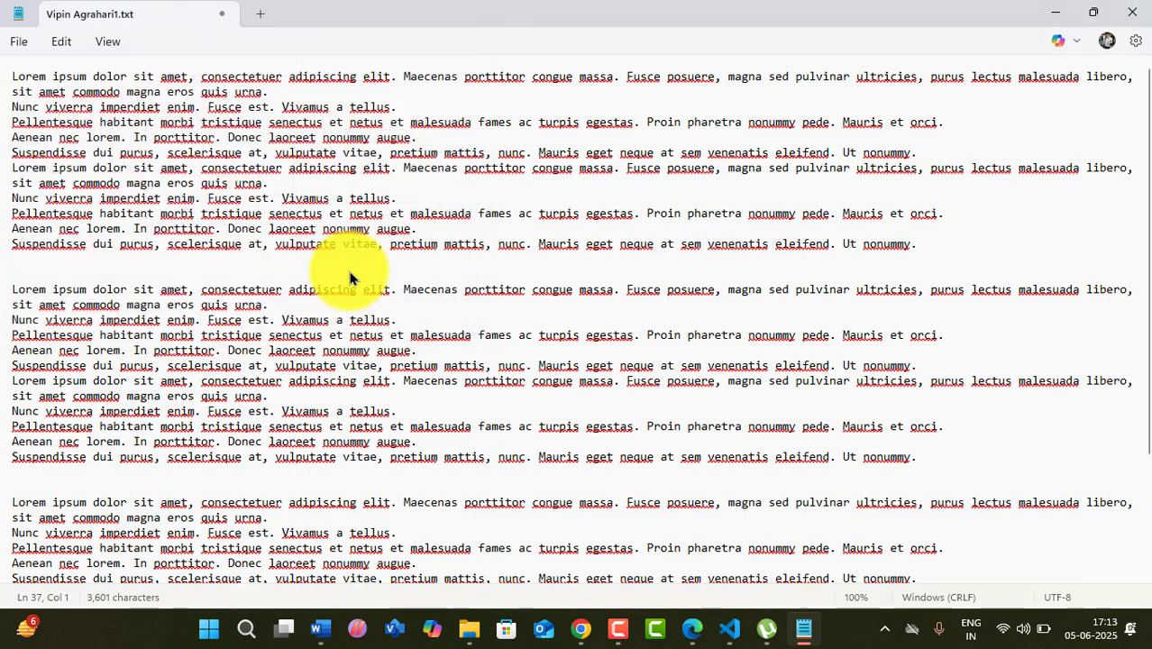
{"action": "left_click", "coordinate": [23, 48]}
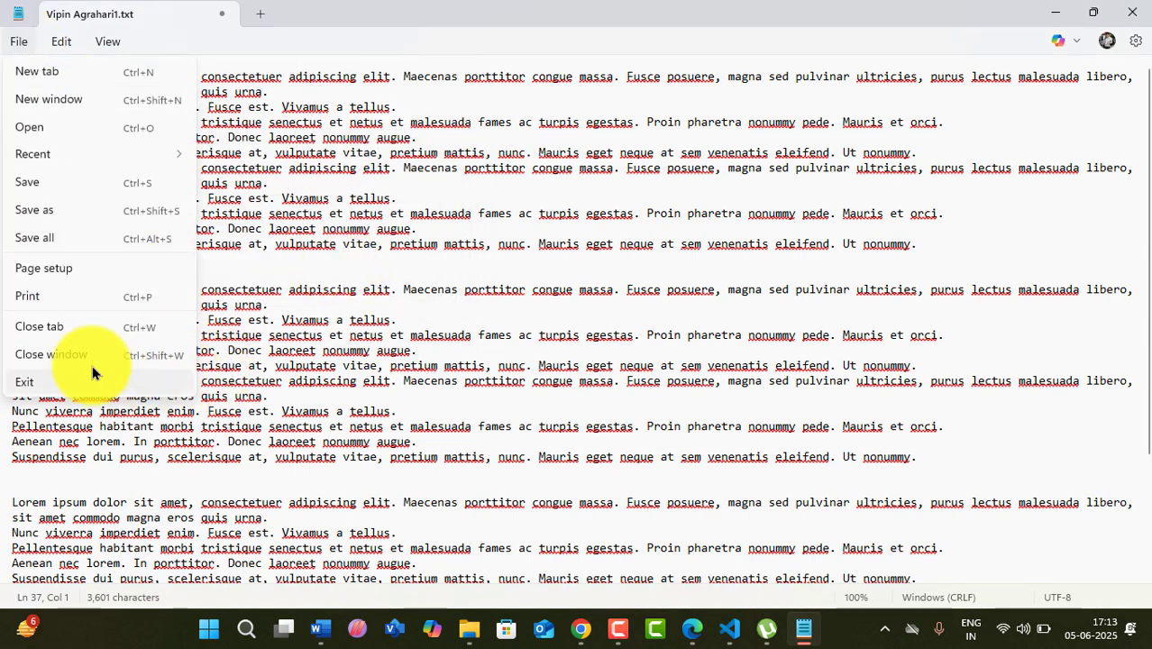
{"action": "left_click", "coordinate": [46, 294]}
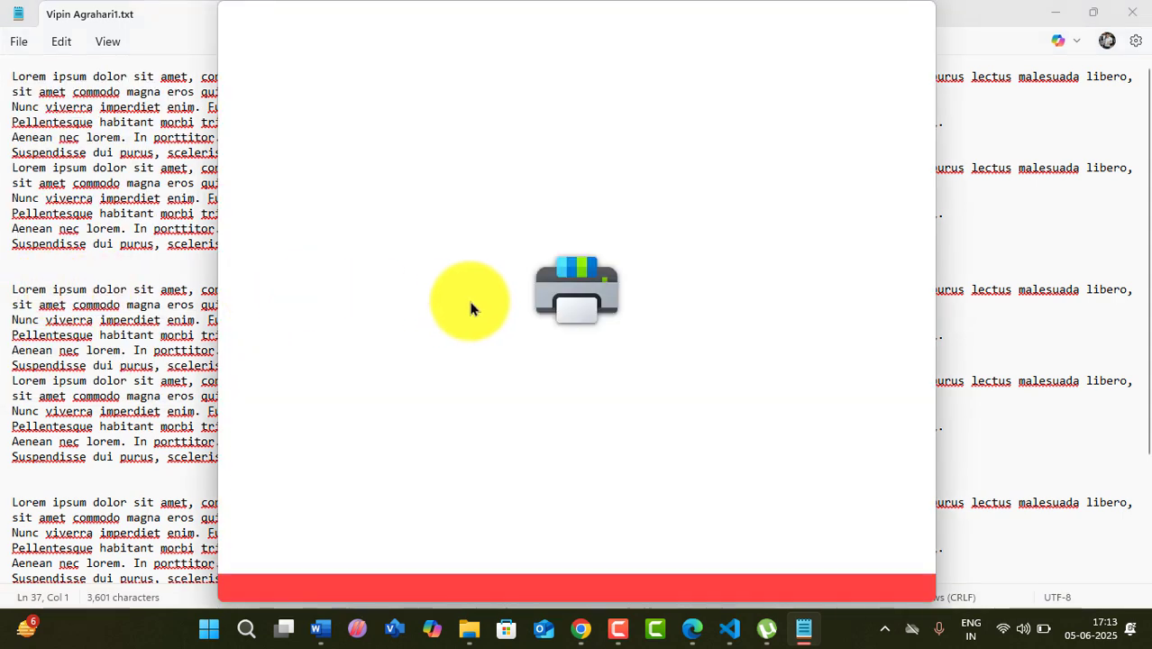
- Print to PDF with Microsoft Print to PDF, overwriting aaa.pdf on the Desktop
{"action": "left_click", "coordinate": [682, 568]}
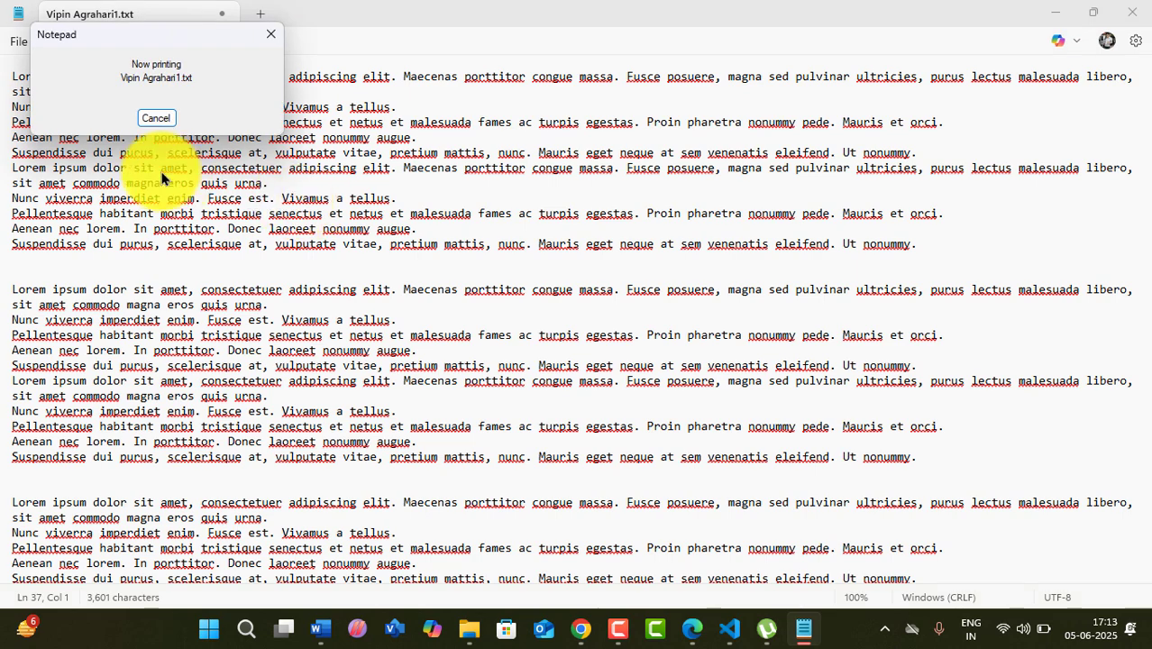
{"action": "left_click", "coordinate": [210, 231]}
{"action": "left_click", "coordinate": [458, 419]}
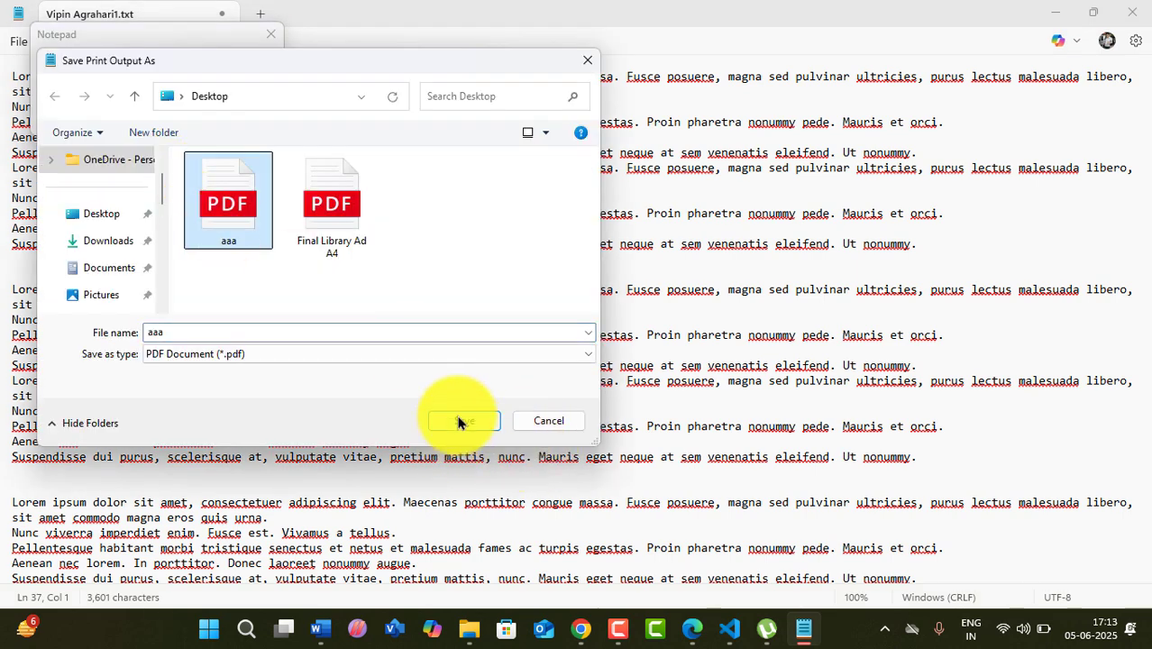
{"action": "left_click", "coordinate": [618, 313]}
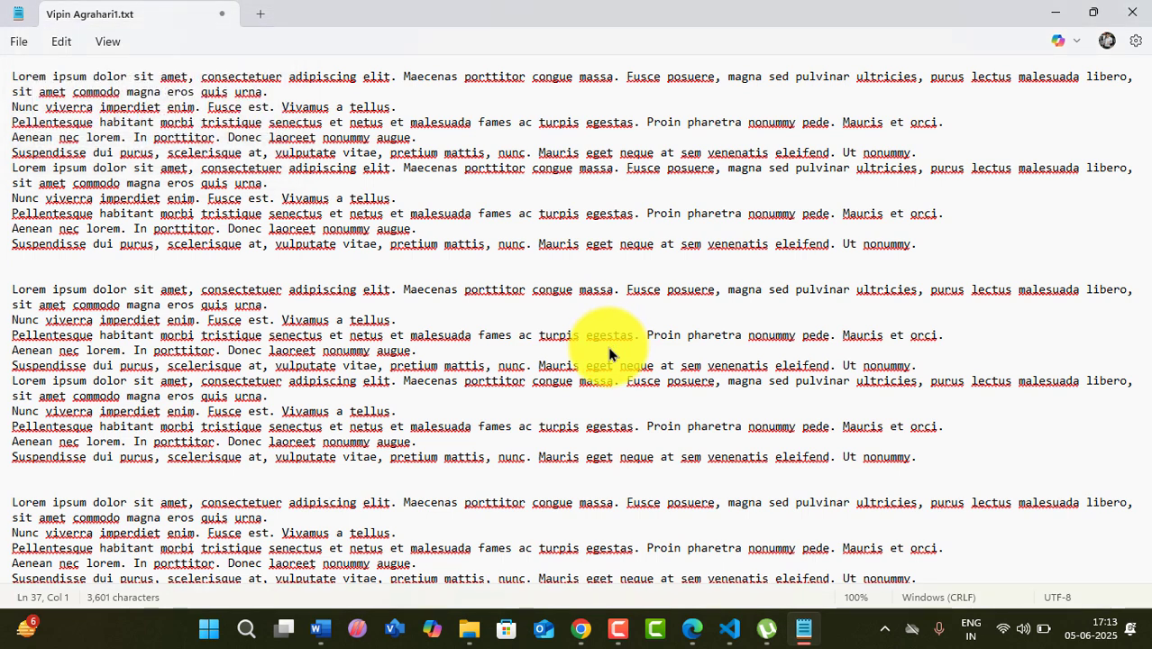
{"action": "left_click", "coordinate": [804, 631]}
{"action": "left_click", "coordinate": [804, 631]}
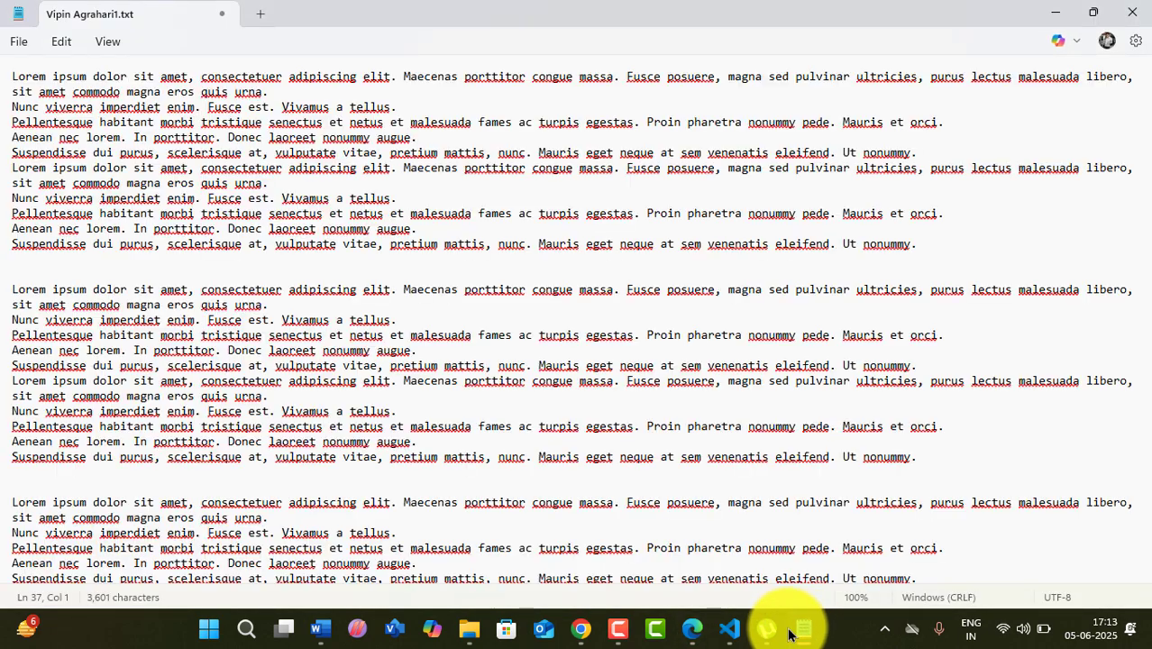
{"action": "left_click", "coordinate": [801, 630]}
{"action": "left_click", "coordinate": [1056, 14]}
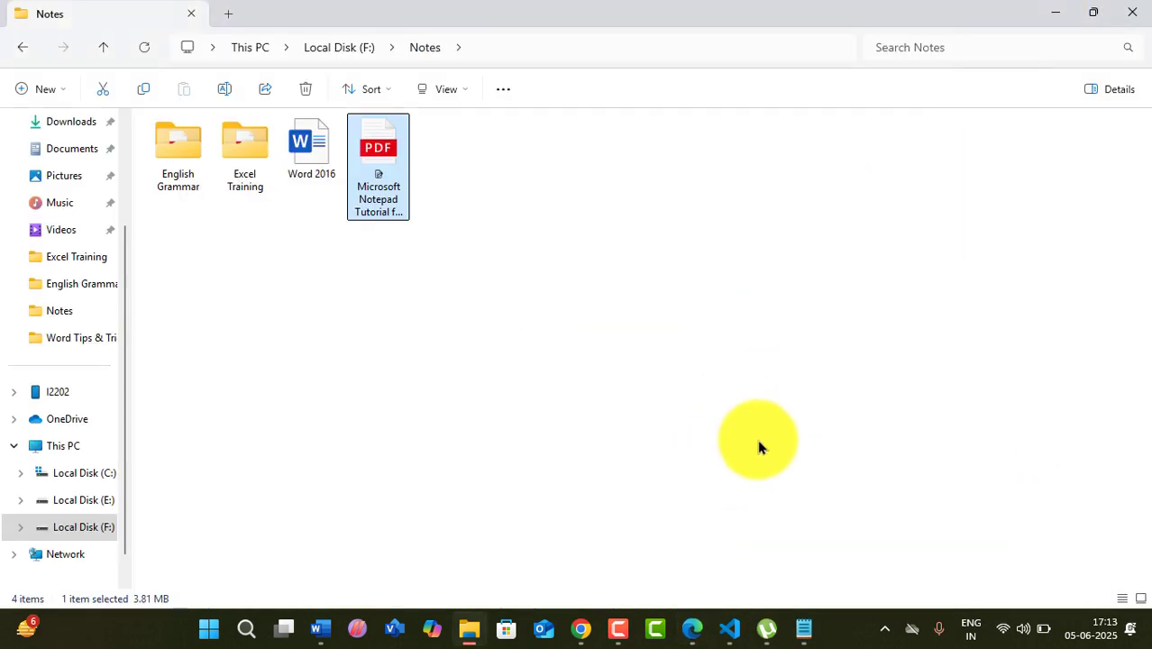
{"action": "left_click", "coordinate": [1057, 10]}
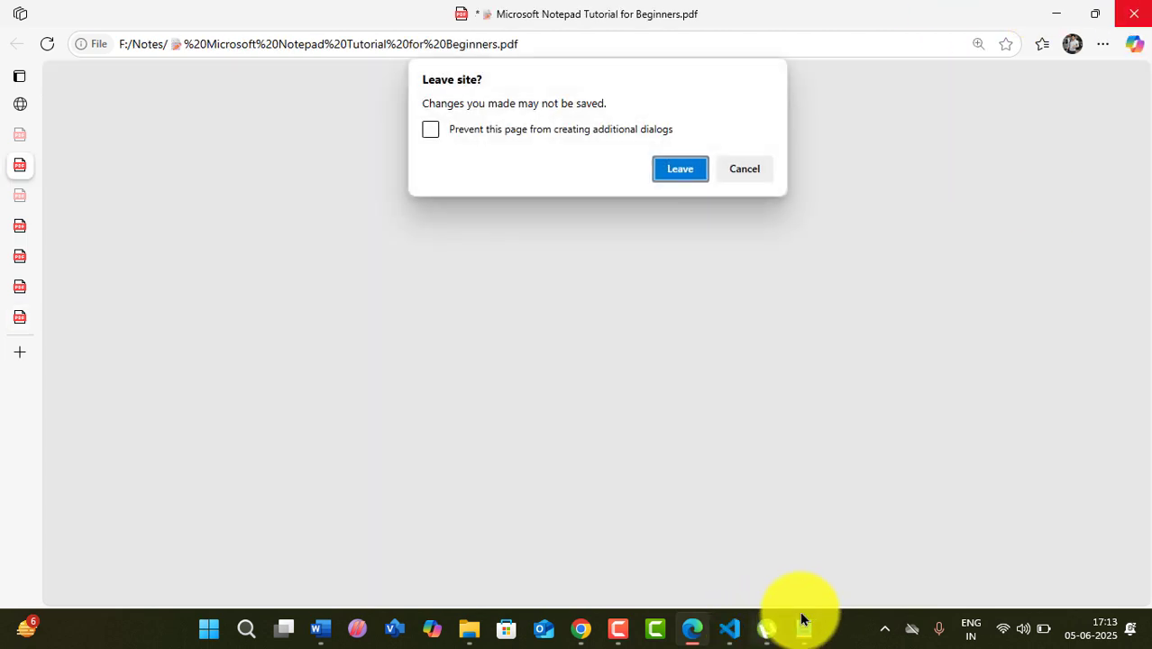
{"action": "left_click", "coordinate": [741, 176]}
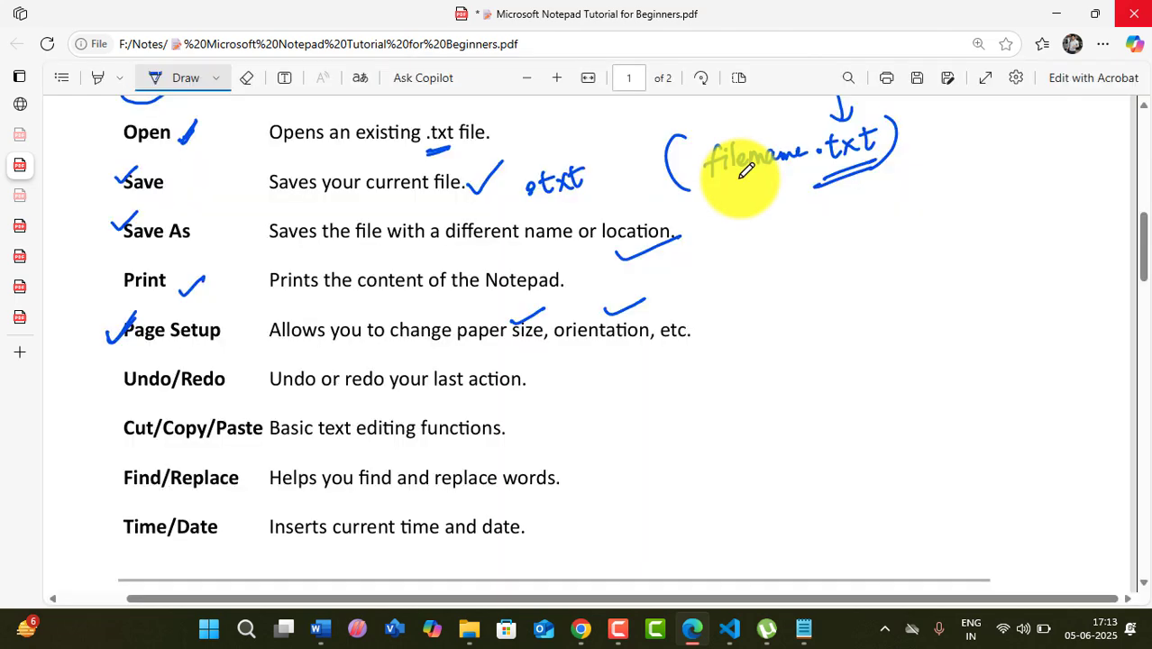
{"action": "left_click", "coordinate": [800, 622]}
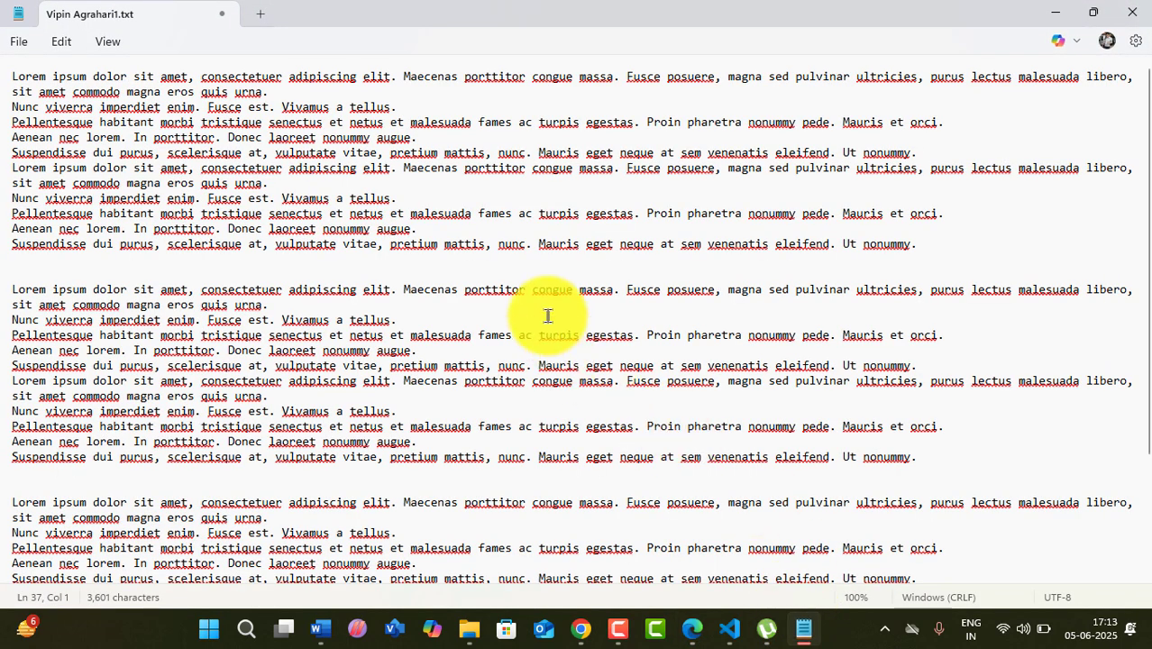
- Change the header code from &l to &r so 'pragati pathshala' prints right-aligned
{"action": "left_click", "coordinate": [14, 43]}
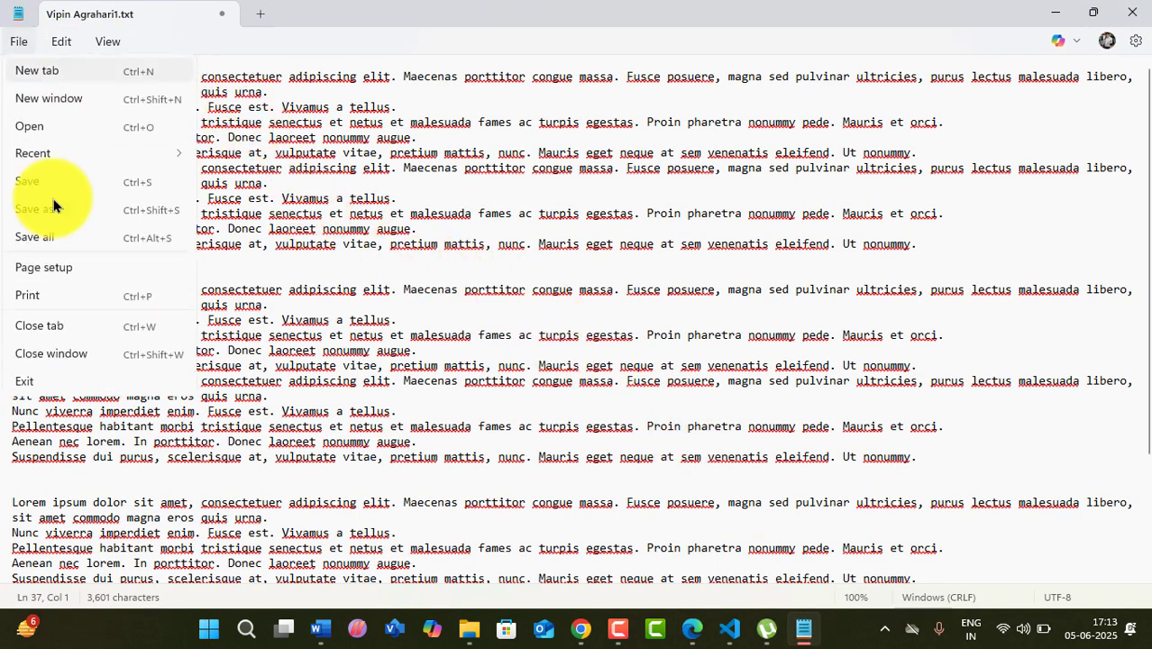
{"action": "left_click", "coordinate": [62, 268]}
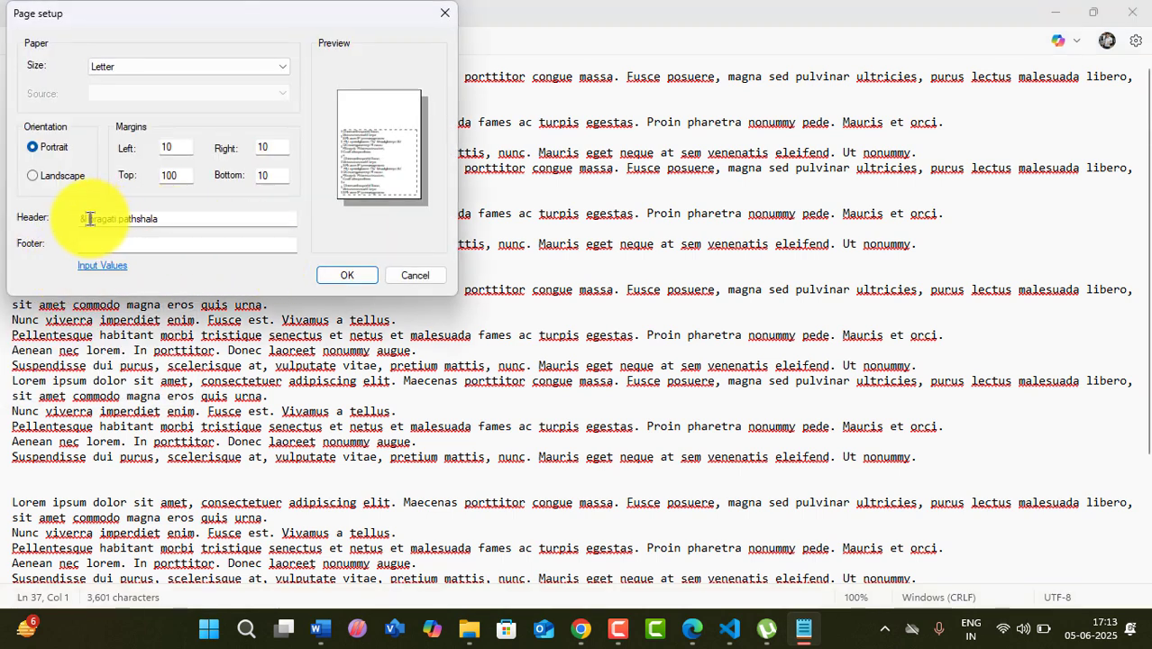
{"action": "left_click", "coordinate": [86, 217]}
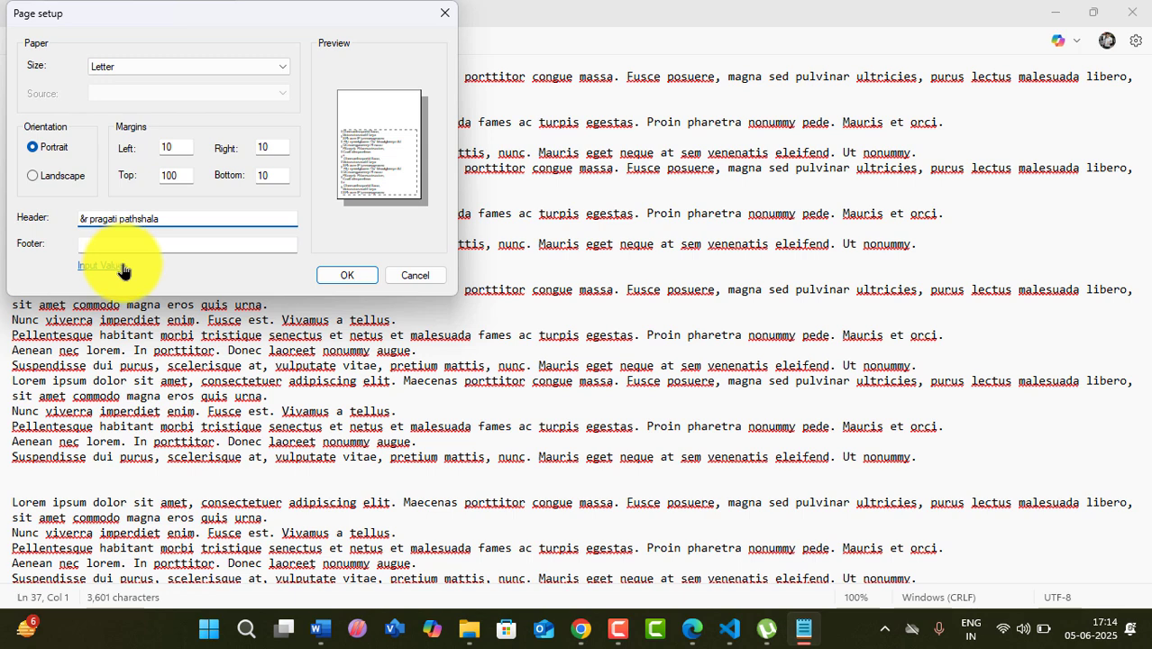
{"action": "left_click", "coordinate": [342, 274]}
{"action": "left_click", "coordinate": [14, 43]}
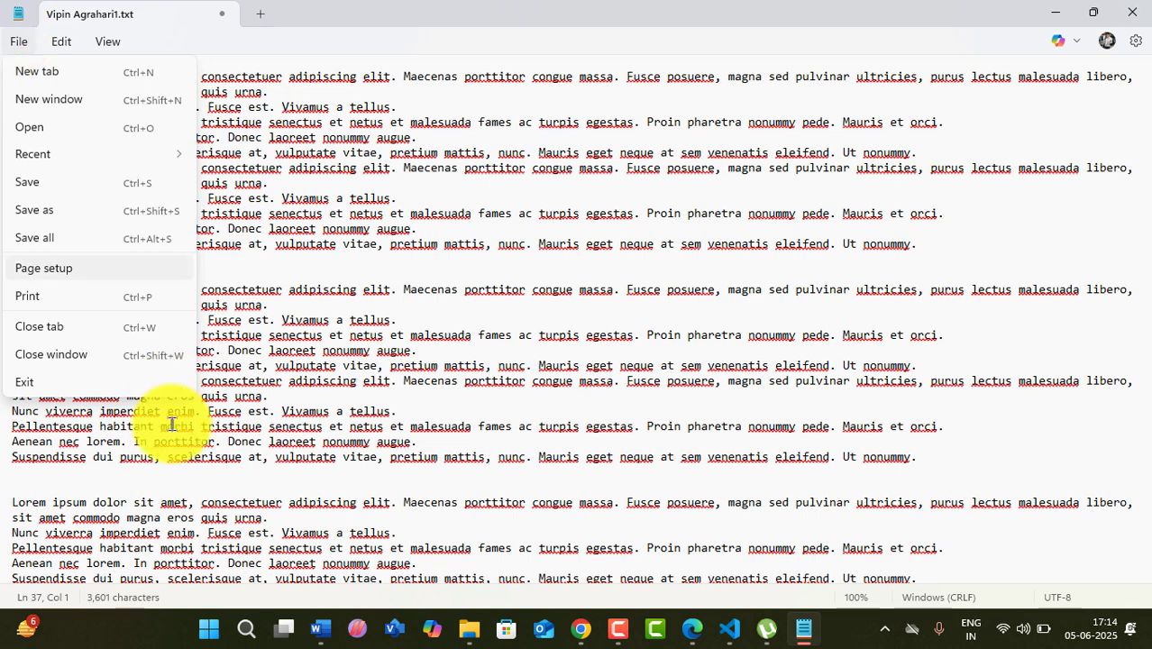
- Print the right-aligned-header document to PDF, replacing aaa.pdf on the Desktop
{"action": "left_click", "coordinate": [46, 294]}
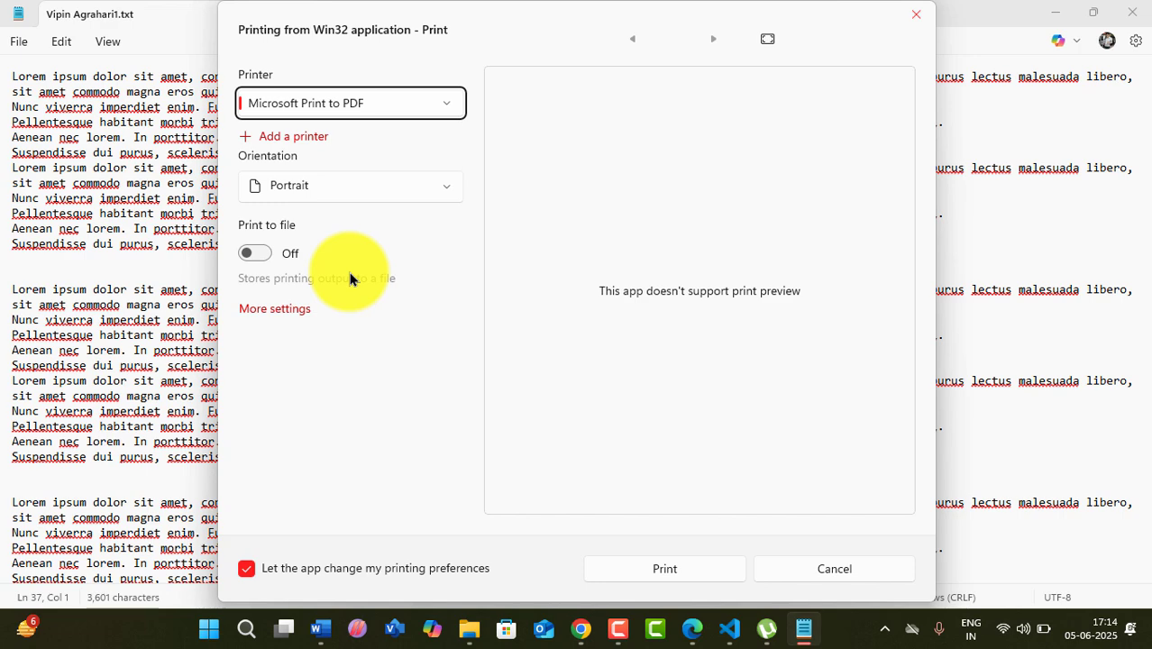
{"action": "left_click", "coordinate": [682, 566]}
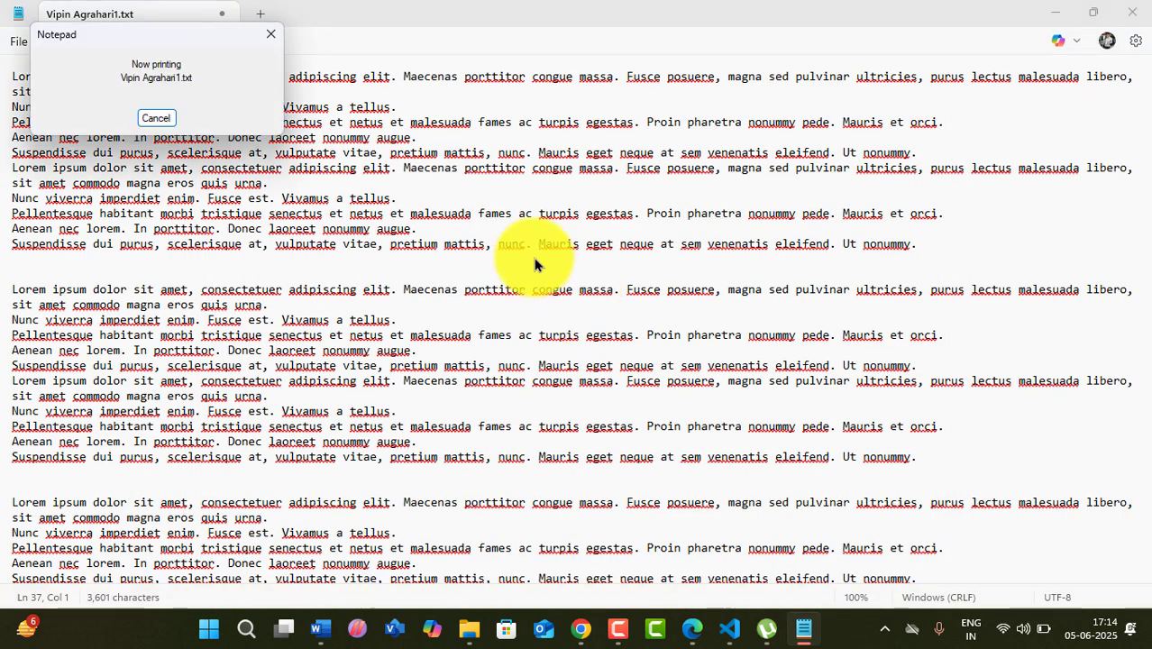
{"action": "left_click", "coordinate": [229, 201]}
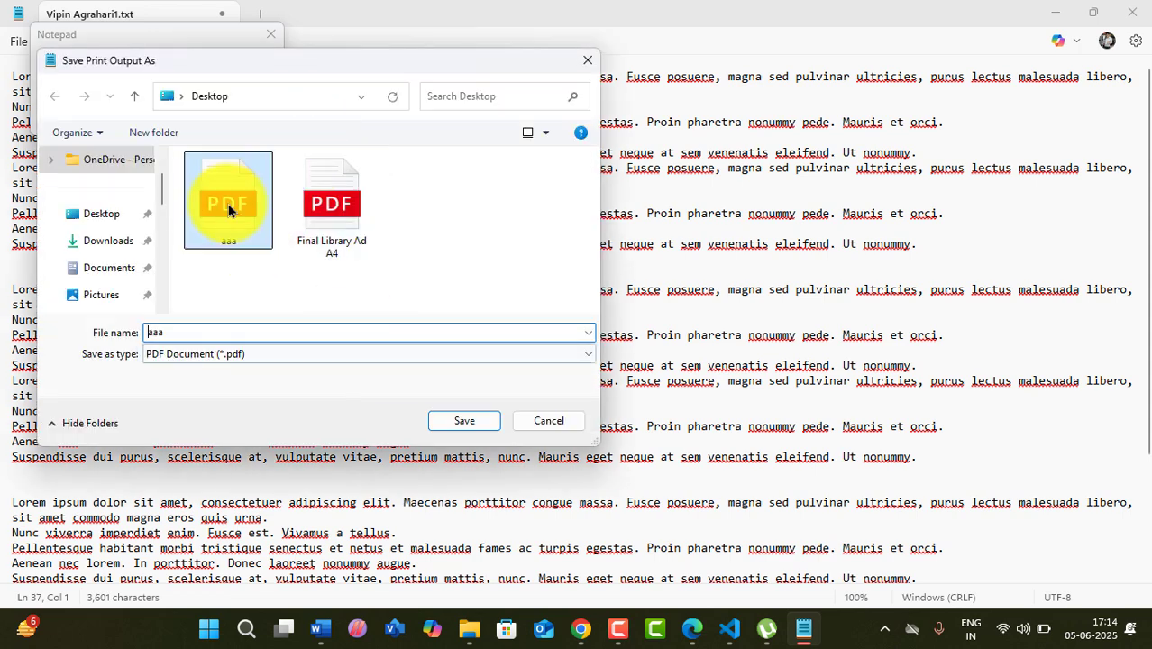
{"action": "left_click", "coordinate": [459, 424]}
{"action": "left_click", "coordinate": [610, 315]}
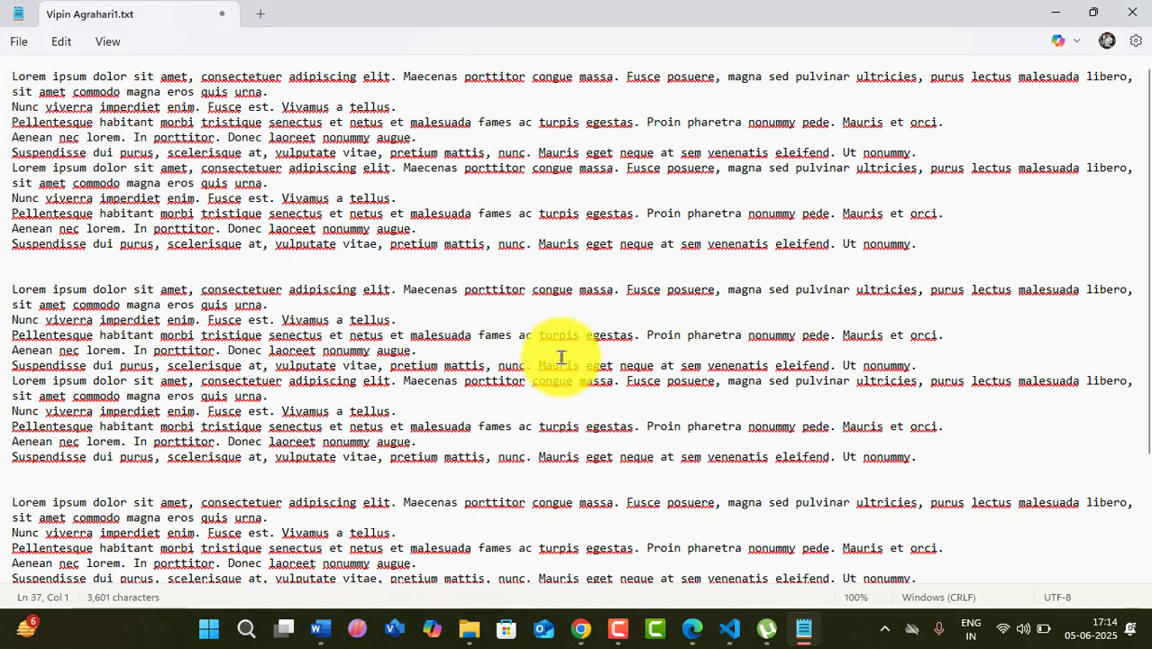
{"action": "left_click", "coordinate": [1054, 13]}
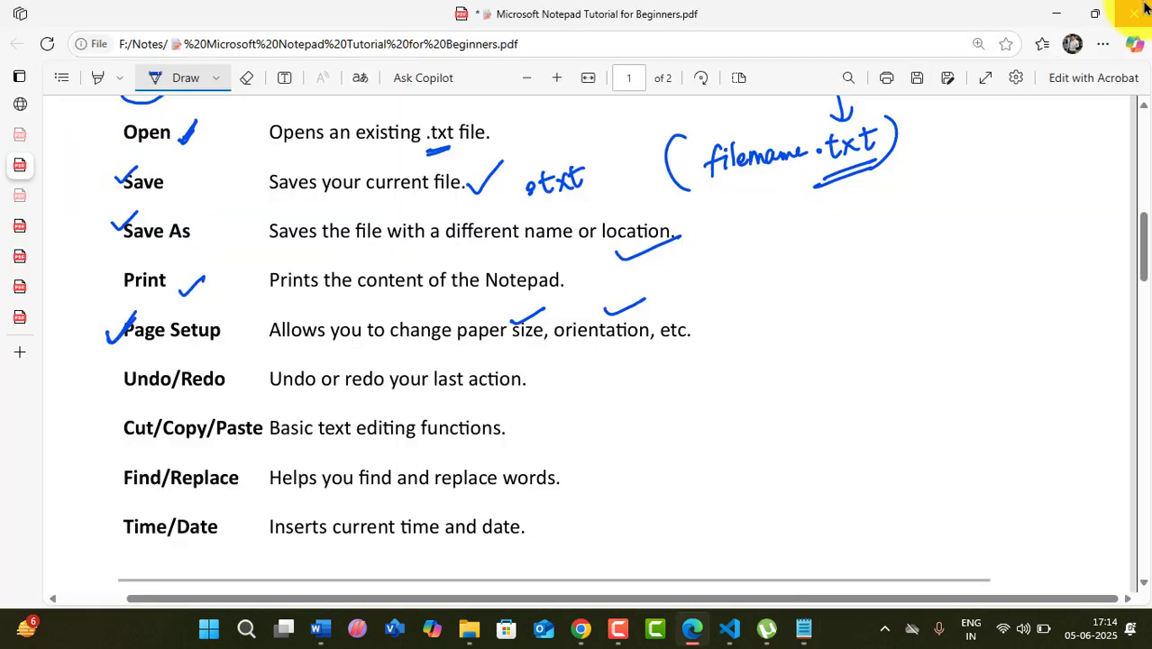
{"action": "left_click", "coordinate": [1056, 12]}
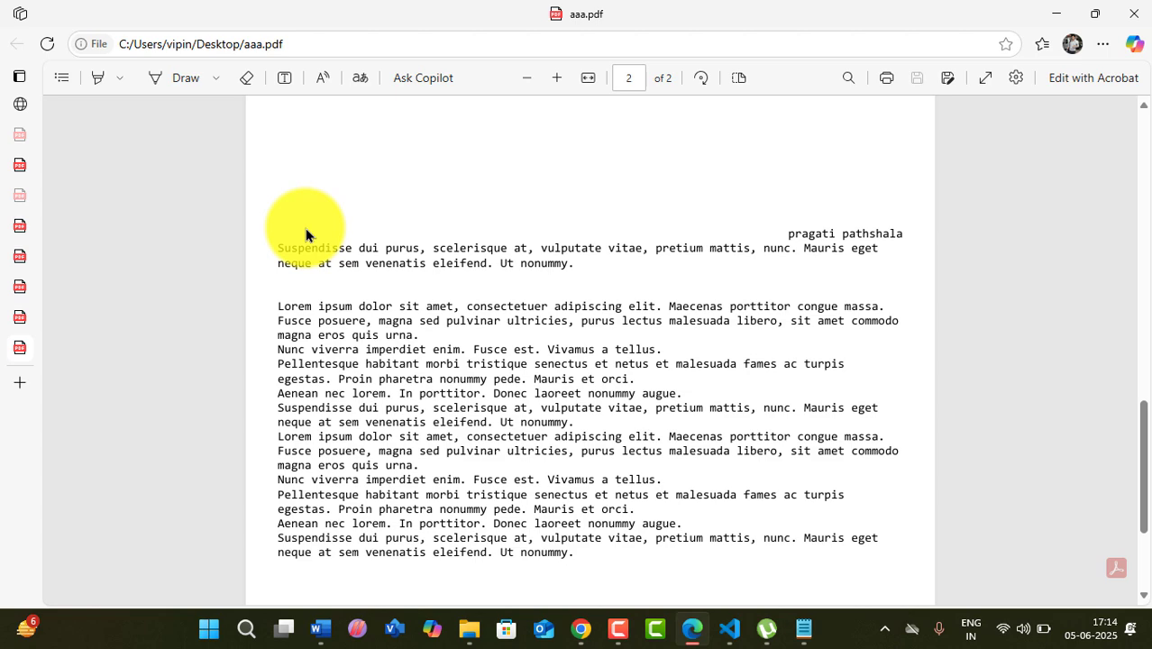
{"action": "left_click", "coordinate": [1056, 13]}
{"action": "left_click", "coordinate": [741, 168]}
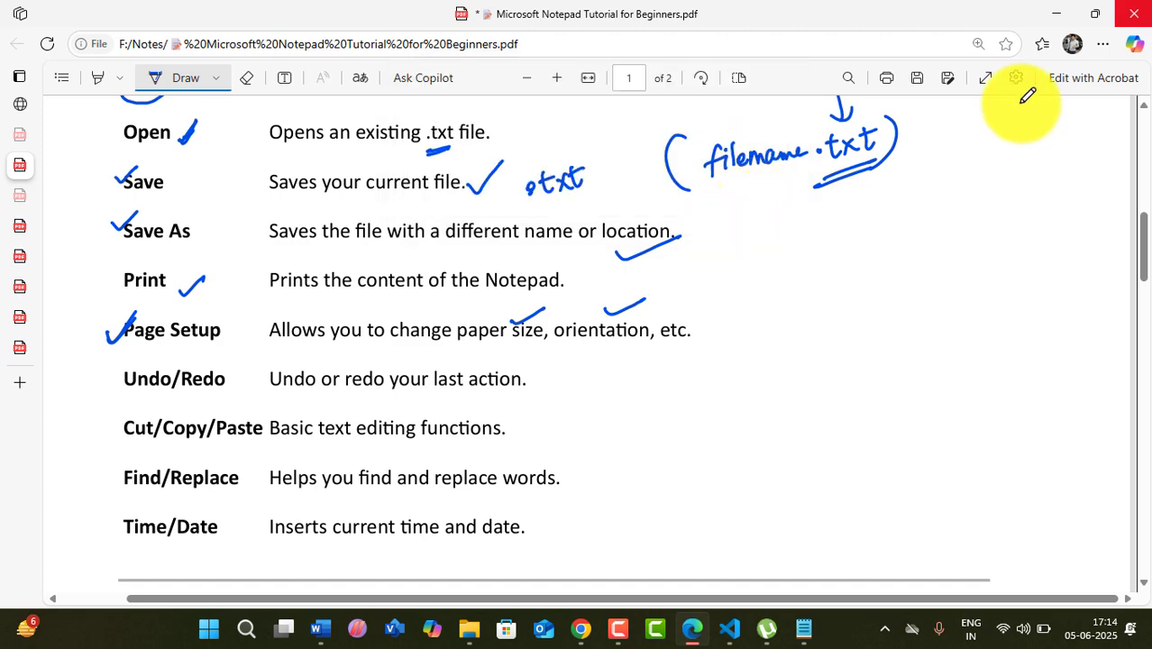
{"action": "left_click", "coordinate": [1055, 15]}
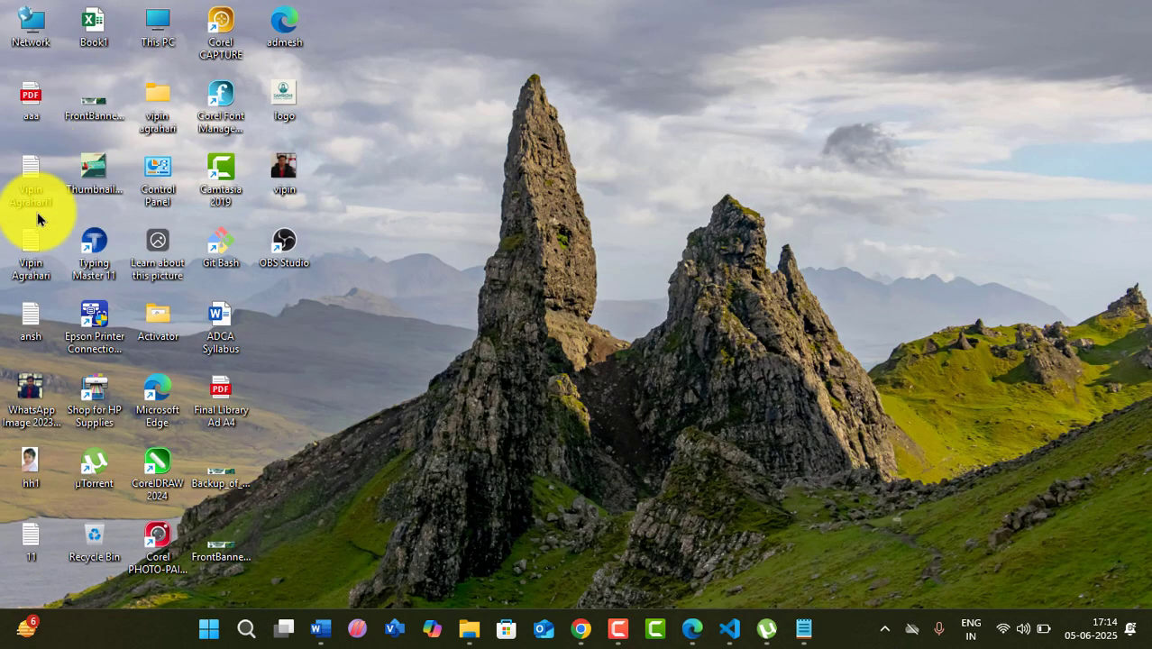
- In Page Setup, remove the space after the & code in the header
{"action": "left_click", "coordinate": [805, 628]}
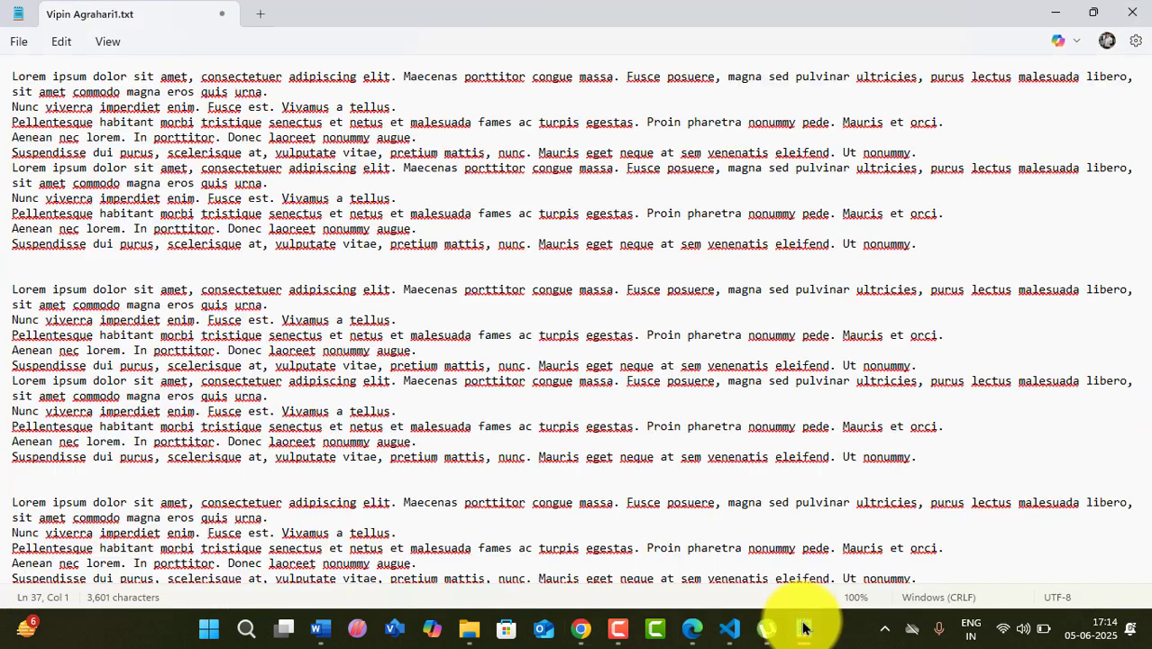
{"action": "left_click", "coordinate": [19, 42]}
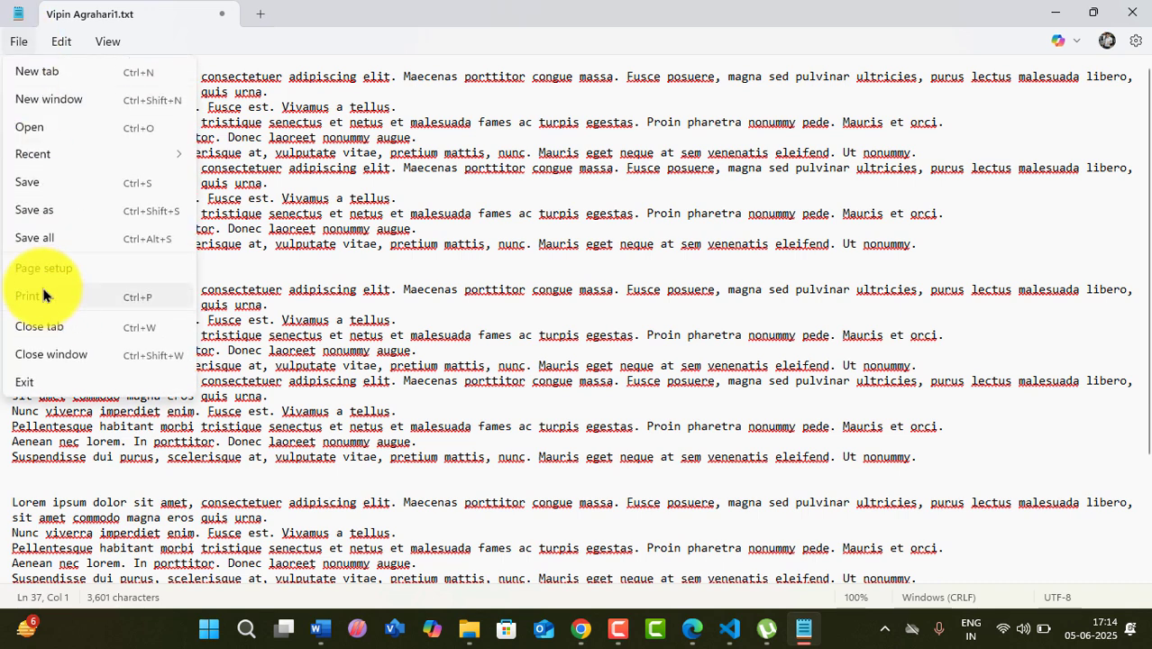
{"action": "left_click", "coordinate": [47, 269]}
{"action": "left_click", "coordinate": [88, 219]}
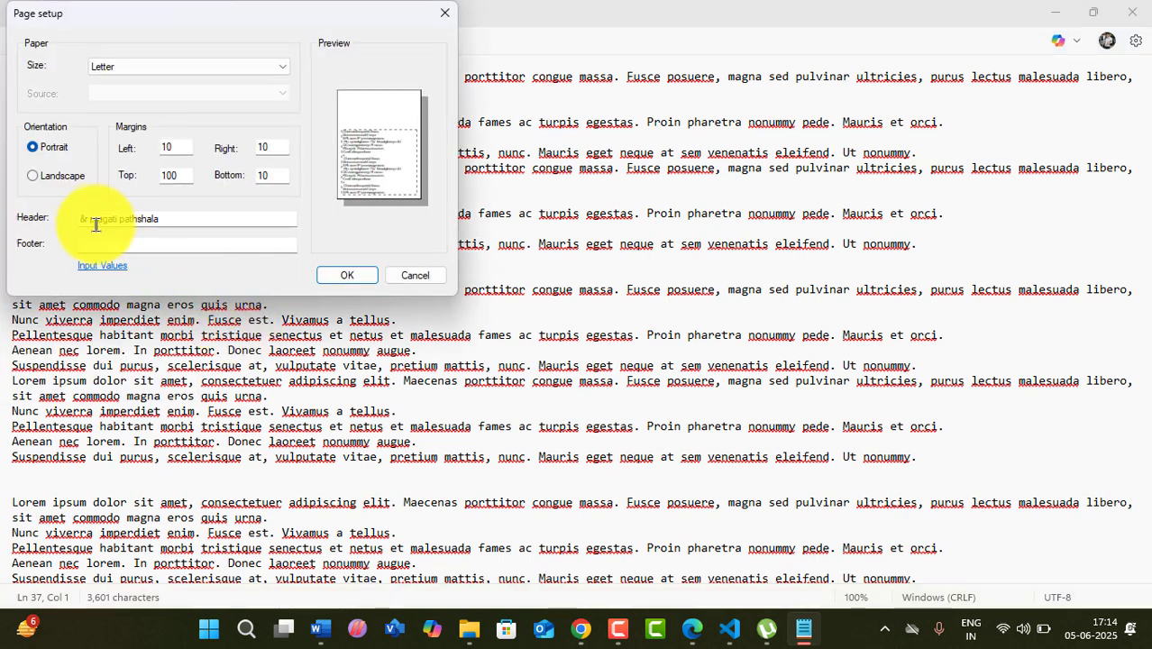
{"action": "key", "text": "BackSpace"}
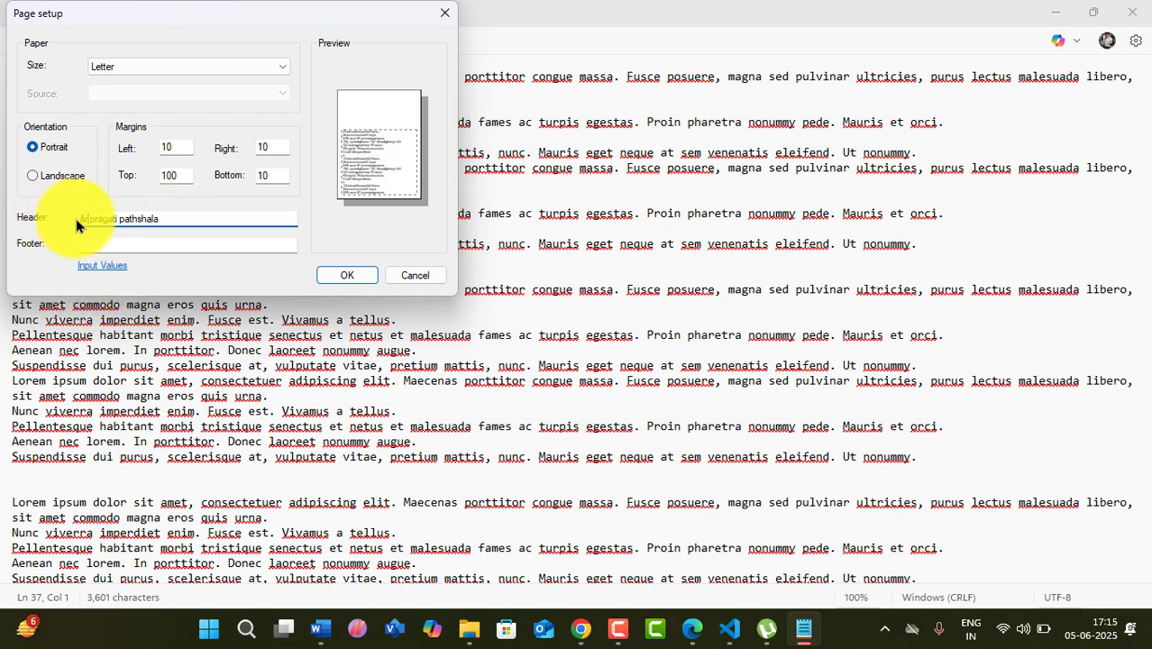
{"action": "left_click", "coordinate": [179, 219]}
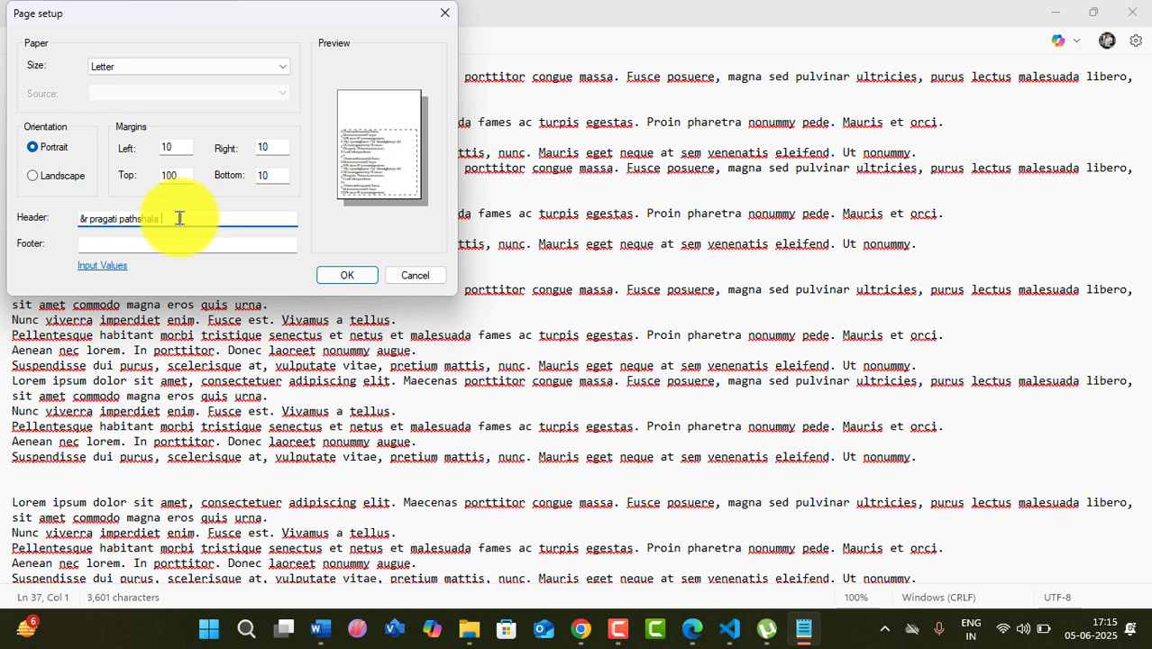
- Extend the header to '&r pragati pathshala &l Date:&d Time:&t' and apply with a 100 top margin
{"action": "type", "text": "&l"}
{"action": "type", "text": "Date"}
{"action": "type", "text": "&d"}
{"action": "type", "text": "&d "}
{"action": "type", "text": "Time"}
{"action": "type", "text": ":"}
{"action": "type", "text": " &"}
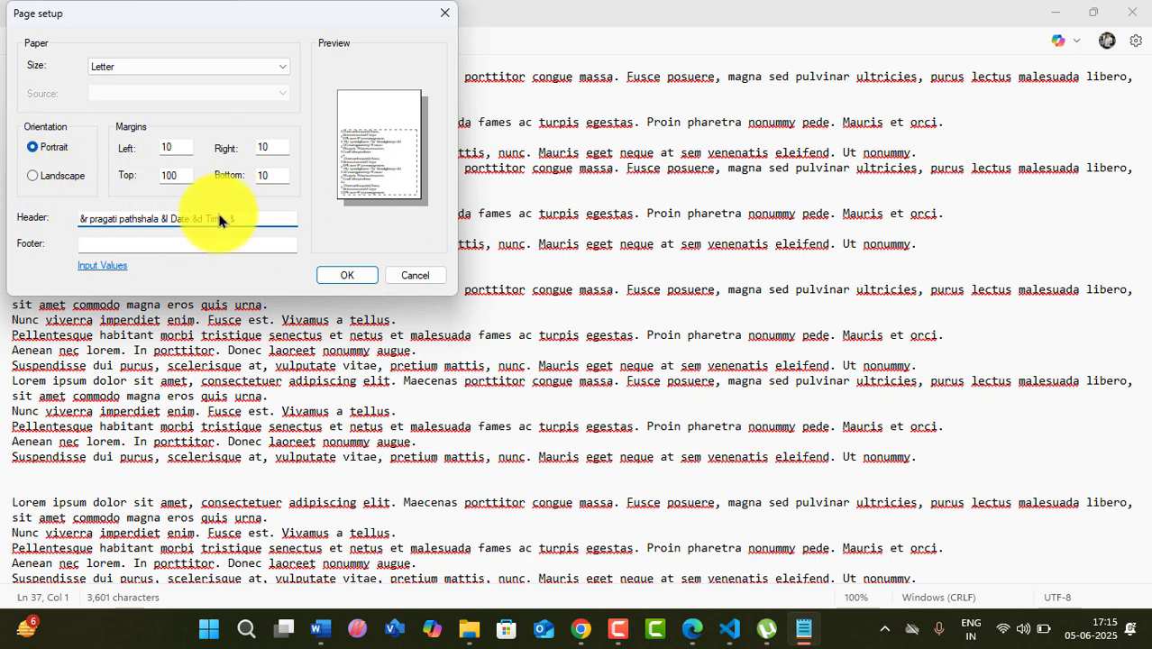
{"action": "left_click", "coordinate": [227, 219]}
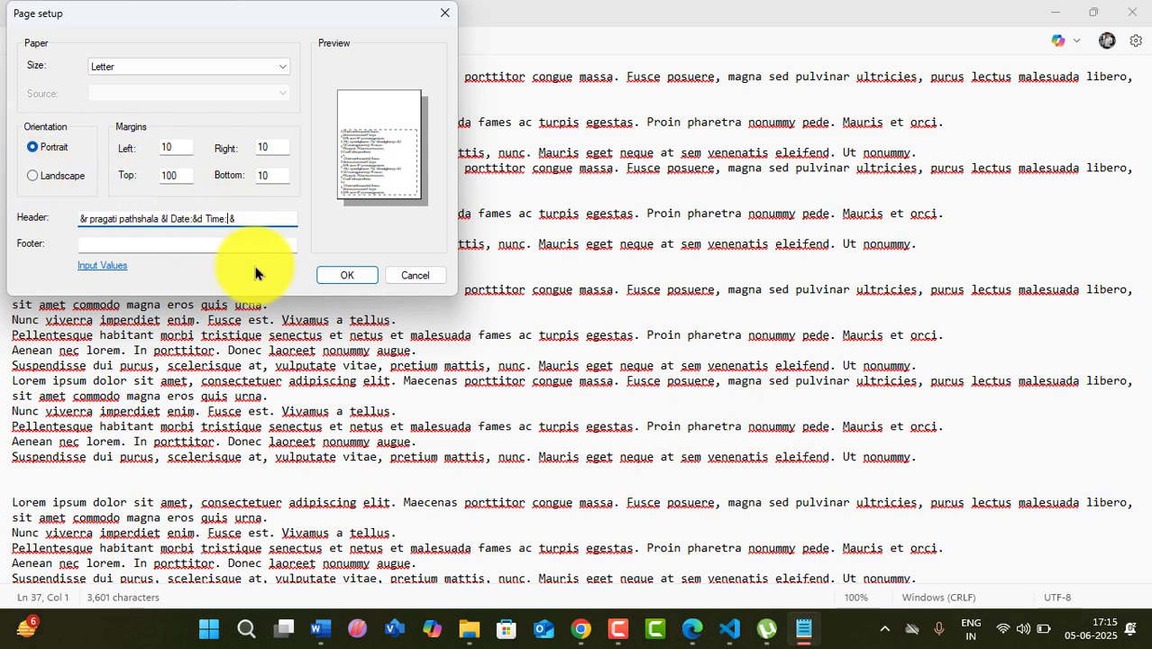
{"action": "key", "text": "BackSpace"}
{"action": "left_click", "coordinate": [238, 217]}
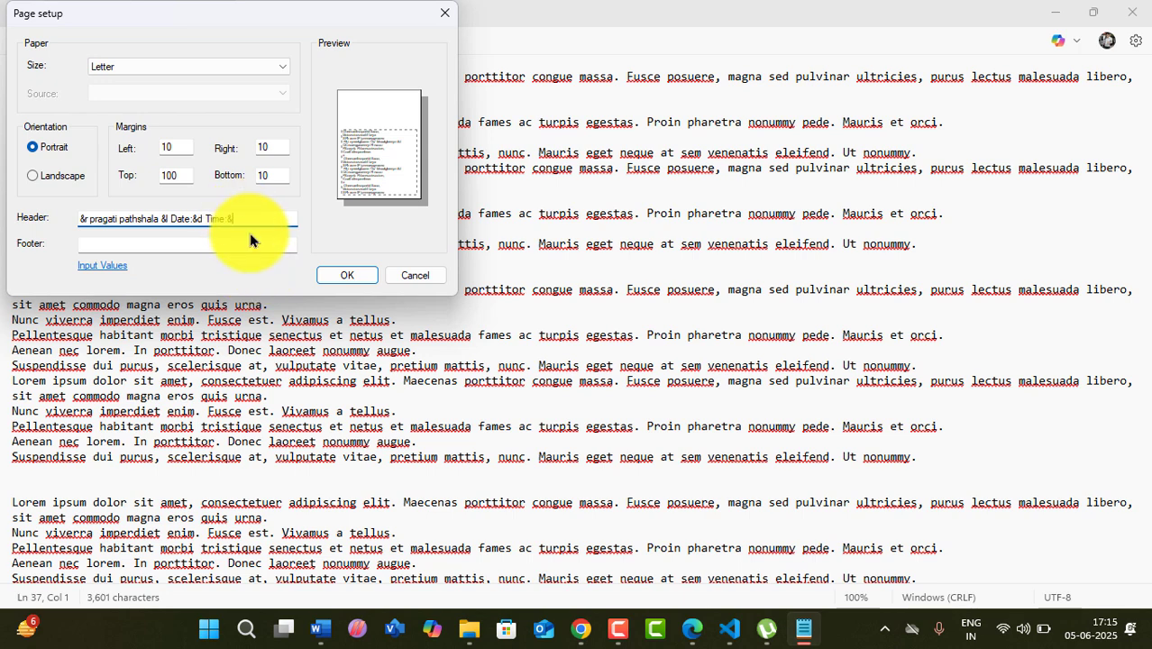
{"action": "type", "text": "t"}
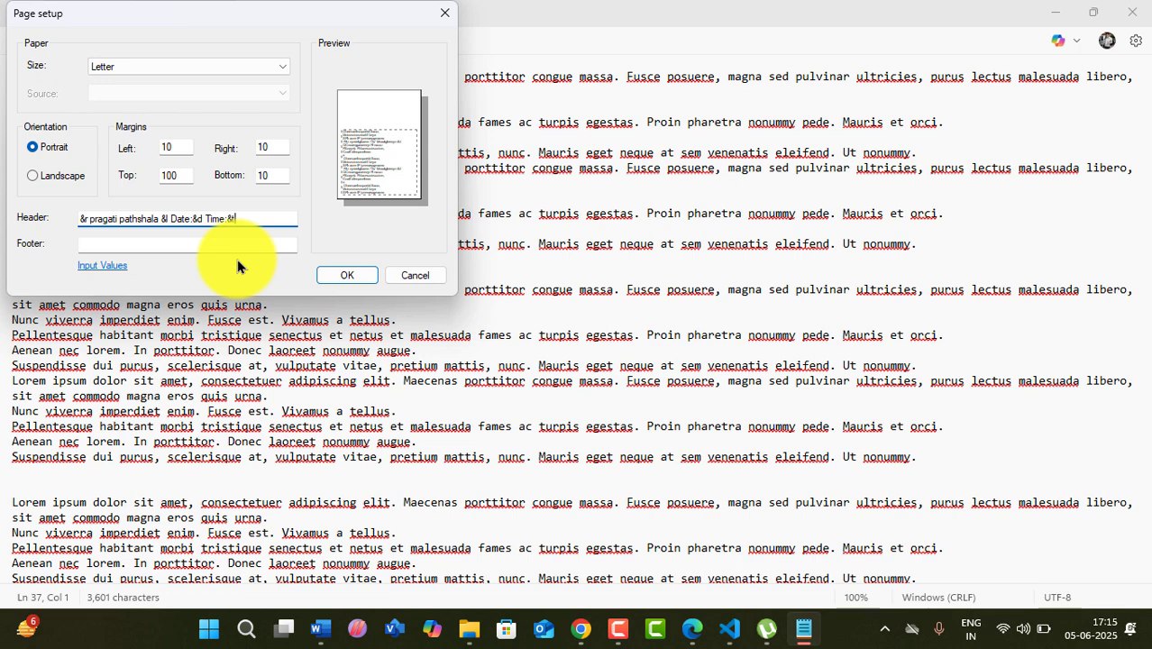
{"action": "left_click_drag", "start_coordinate": [236, 219], "coordinate": [168, 219]}
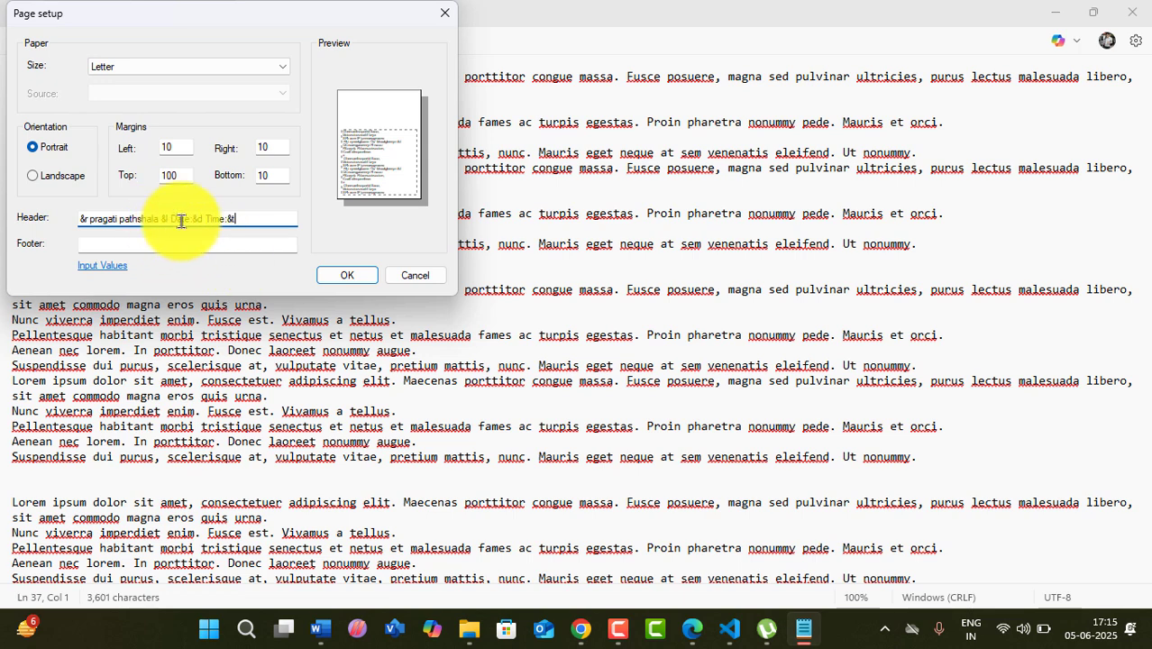
{"action": "left_click", "coordinate": [347, 277]}
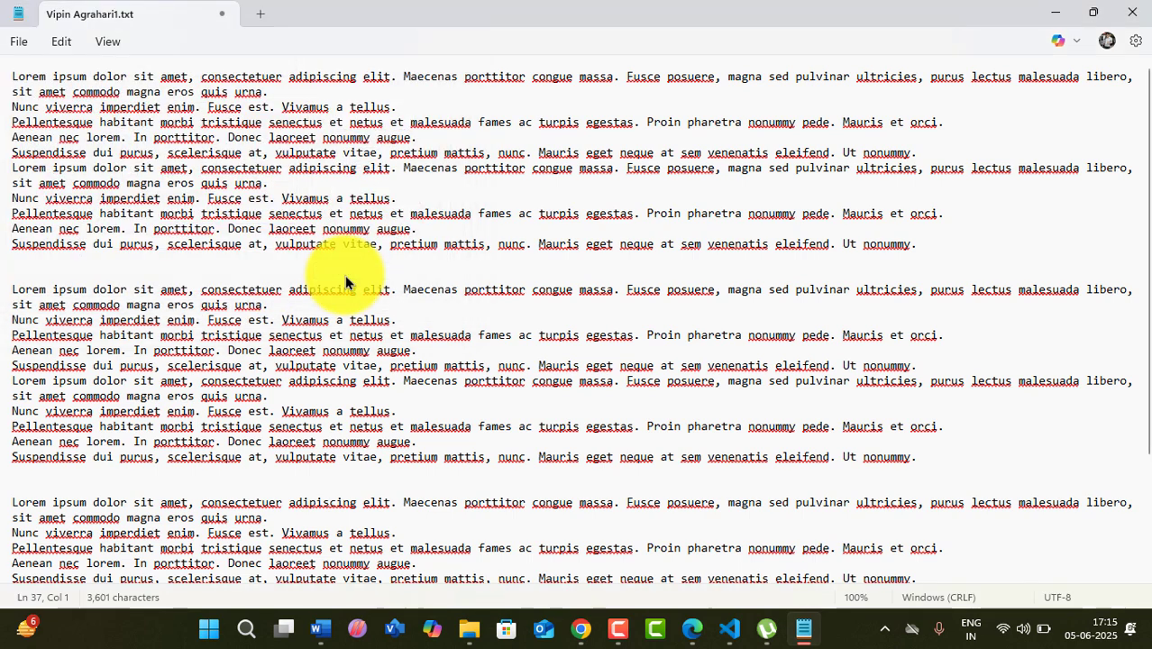
- Print the date-and-time-header document to PDF, overwriting aaa.pdf on the Desktop
{"action": "left_click", "coordinate": [20, 41]}
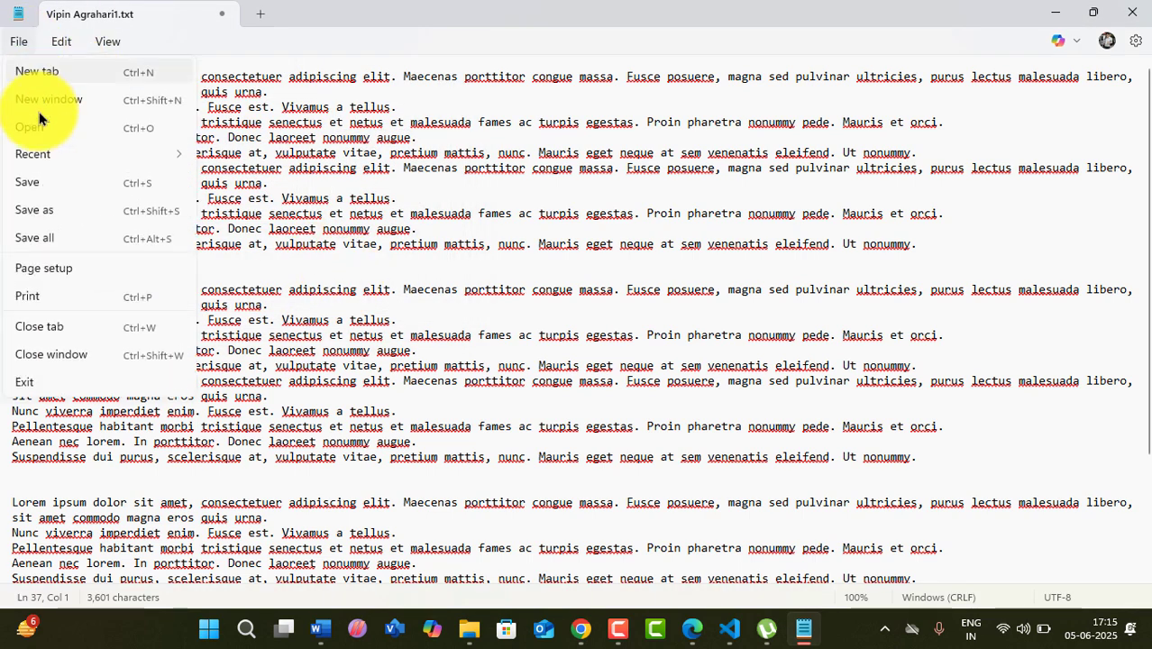
{"action": "left_click", "coordinate": [38, 293]}
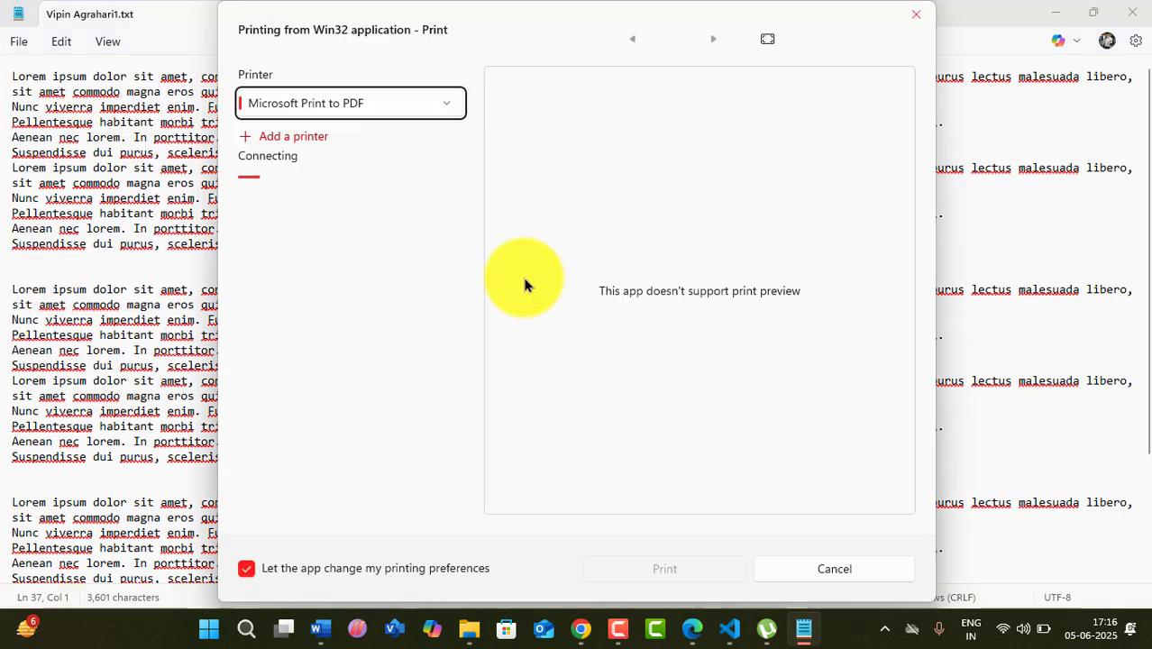
{"action": "left_click", "coordinate": [681, 573]}
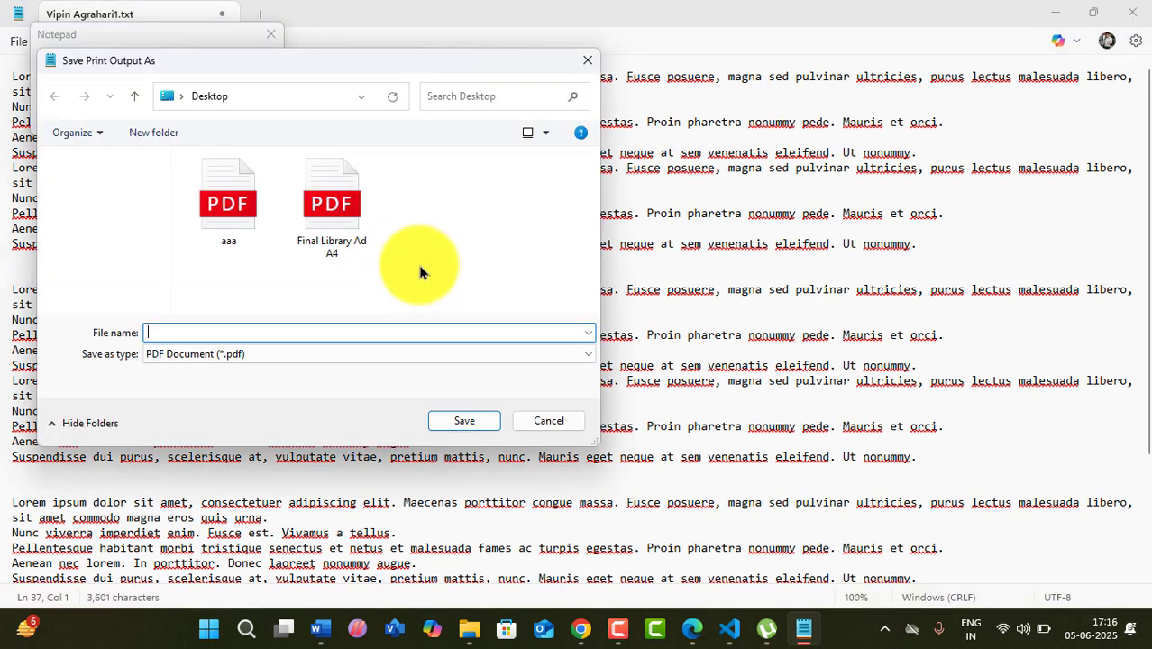
{"action": "left_click", "coordinate": [229, 232]}
{"action": "left_click", "coordinate": [462, 422]}
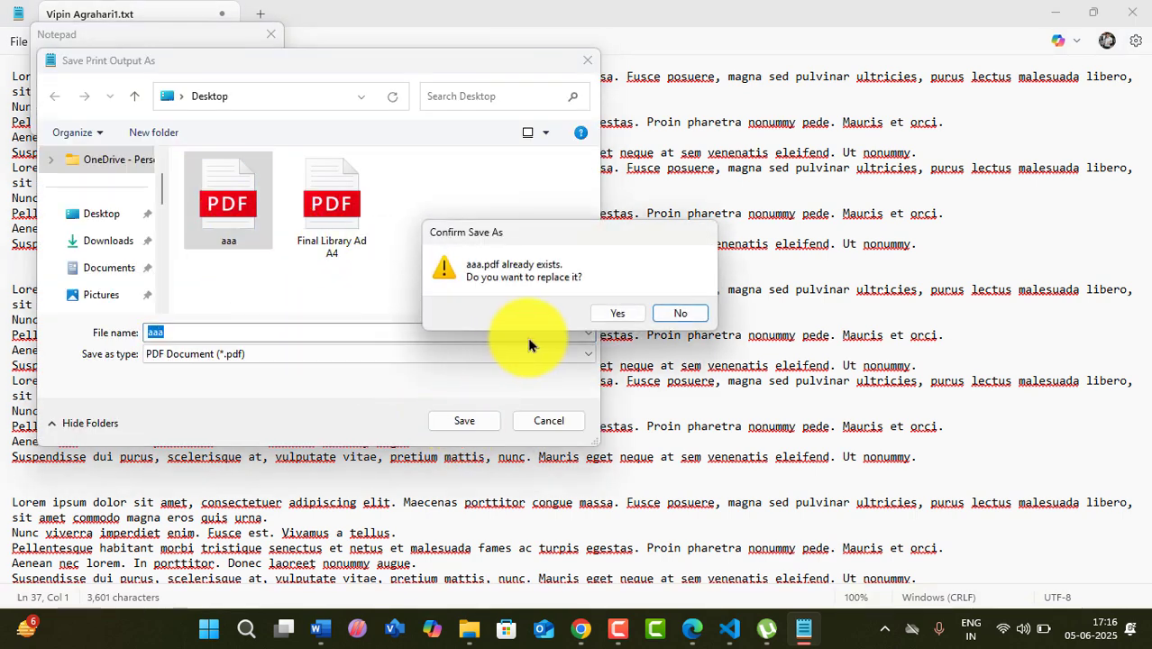
{"action": "left_click", "coordinate": [613, 312]}
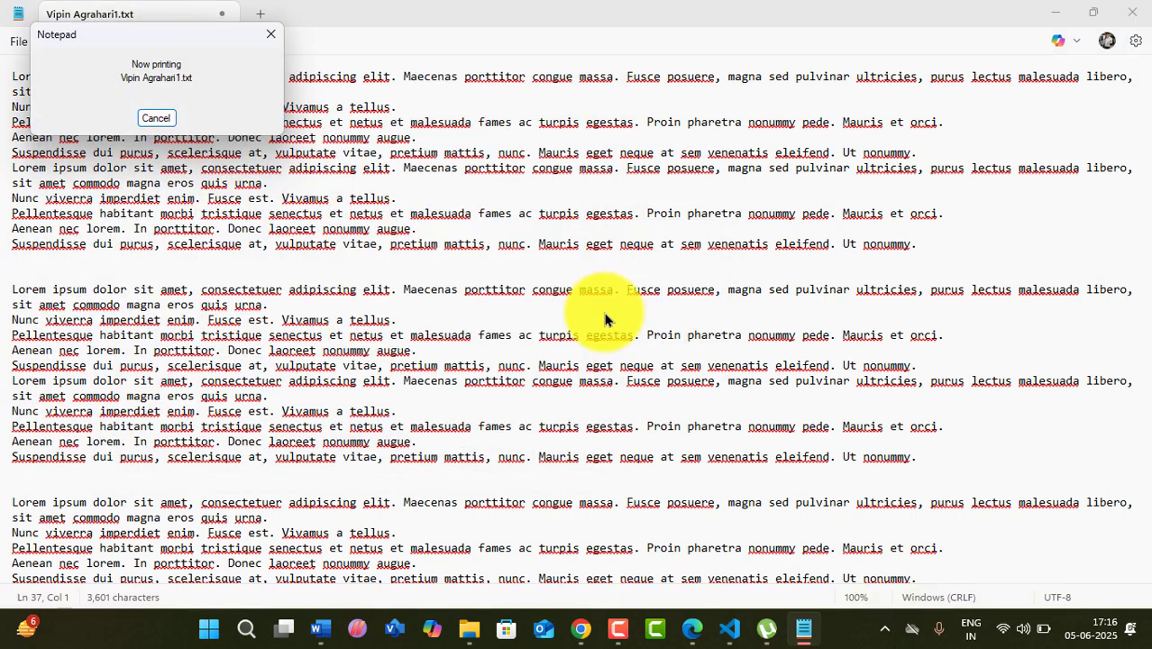
{"action": "left_click", "coordinate": [1057, 18]}
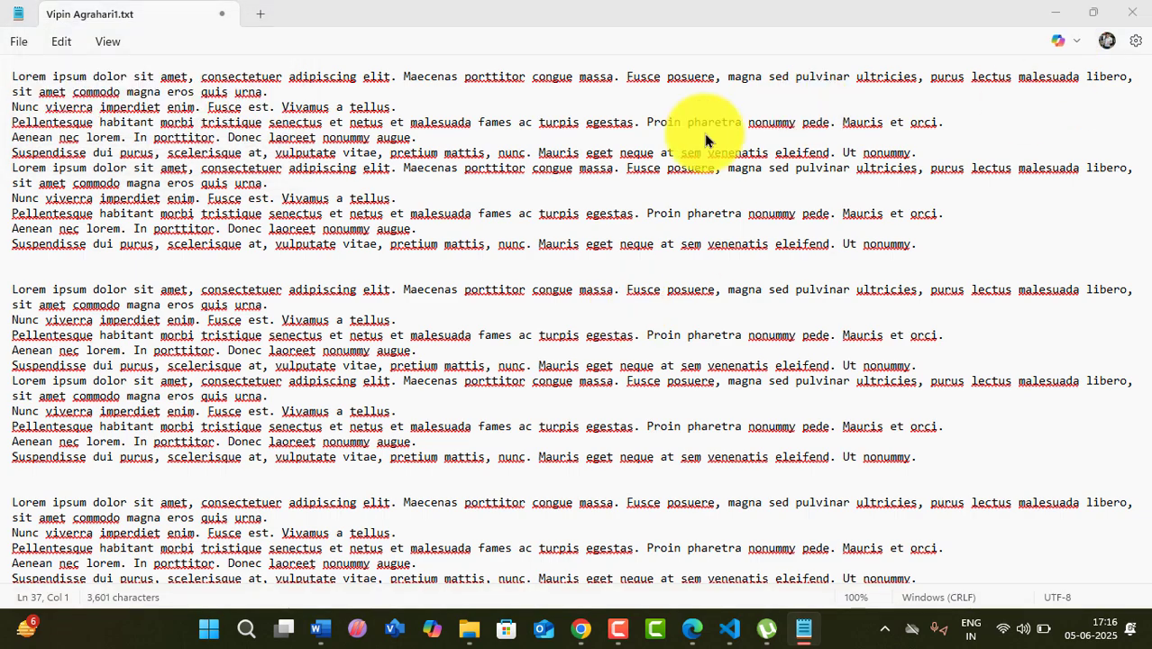
- Open aaa.pdf in Edge and inspect the date, time and 'pragati pathshala' header
{"action": "double_click", "coordinate": [36, 101]}
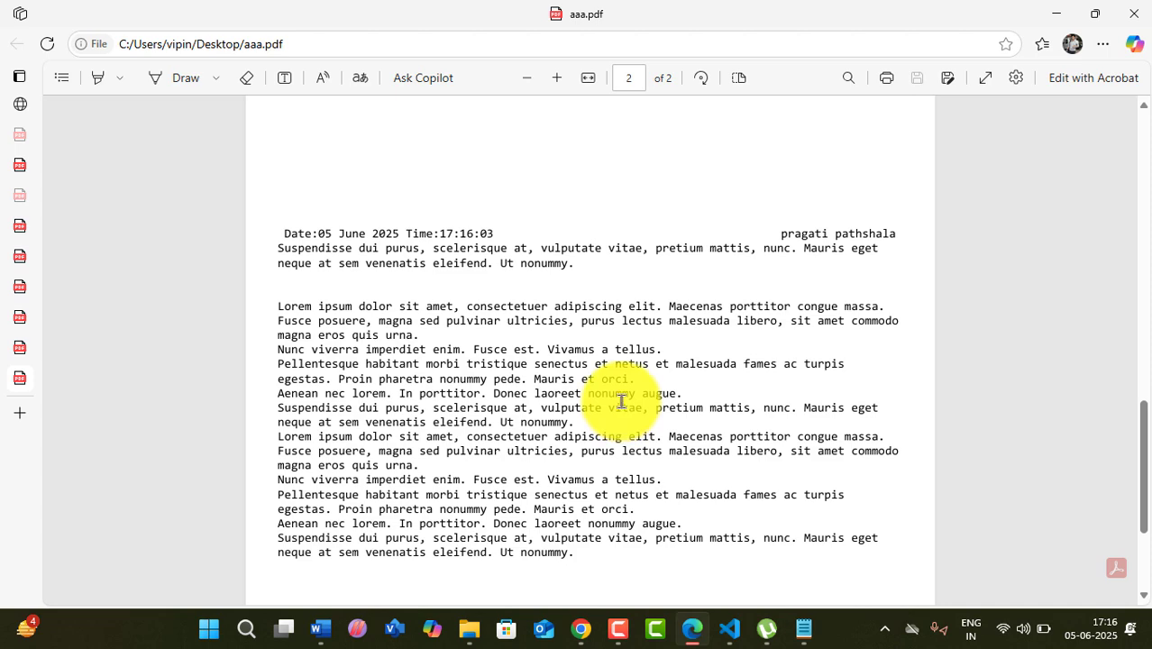
{"action": "scroll", "coordinate": [622, 401], "scroll_direction": "up", "scroll_amount": 1}
{"action": "scroll", "coordinate": [204, 168], "scroll_direction": "up", "scroll_amount": 1}
{"action": "scroll", "coordinate": [189, 254], "scroll_direction": "up", "scroll_amount": 1}
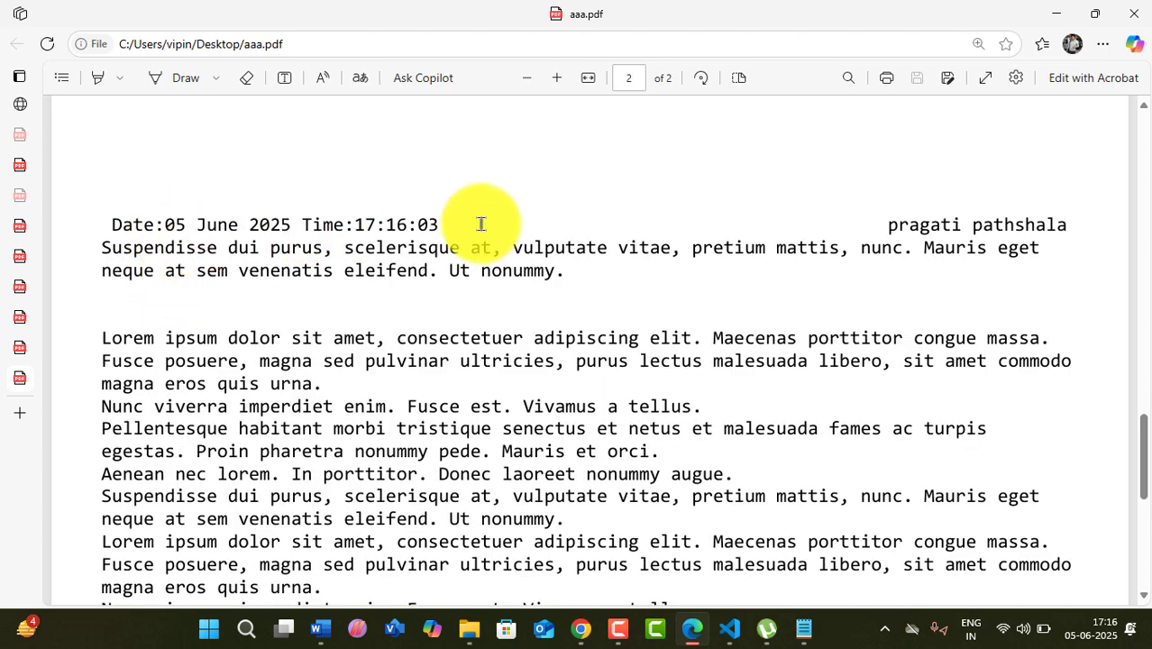
{"action": "left_click_drag", "start_coordinate": [302, 225], "coordinate": [430, 225]}
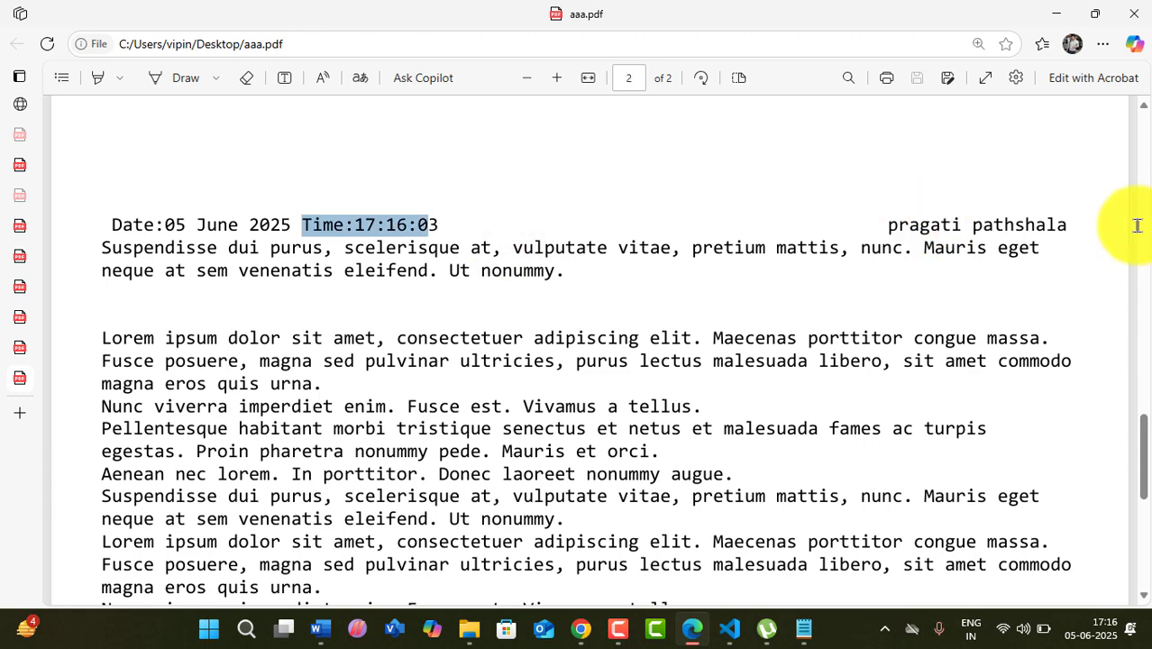
{"action": "left_click_drag", "start_coordinate": [1137, 225], "coordinate": [887, 226]}
{"action": "scroll", "coordinate": [792, 257], "scroll_direction": "down", "scroll_amount": 1}
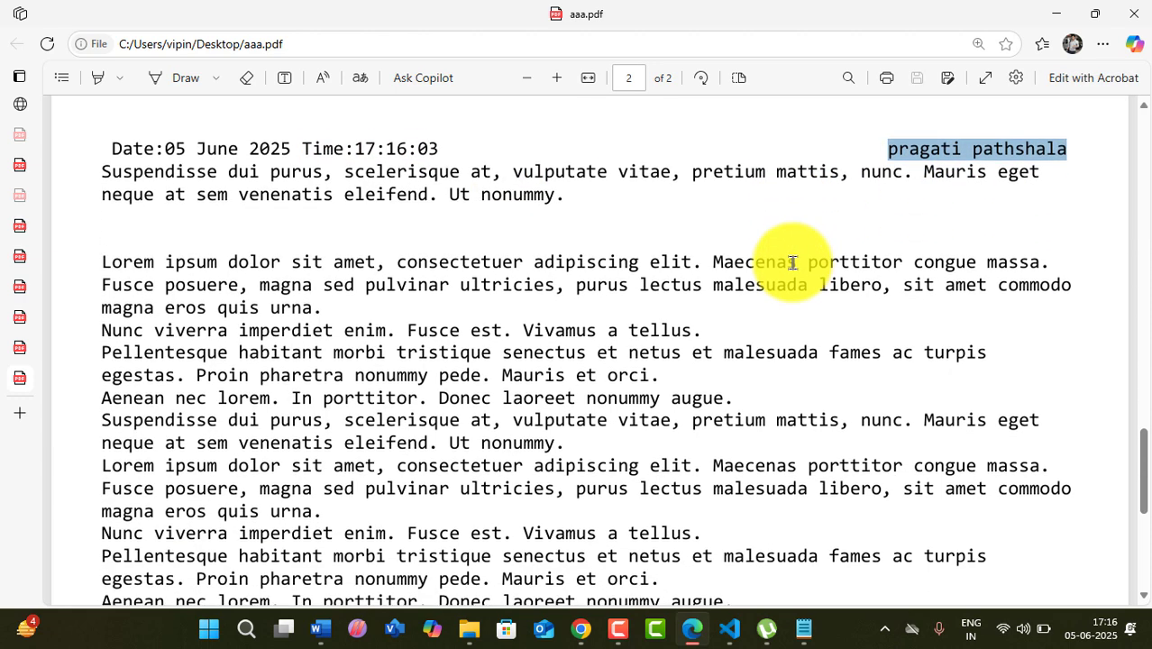
{"action": "scroll", "coordinate": [792, 262], "scroll_direction": "down", "scroll_amount": 5}
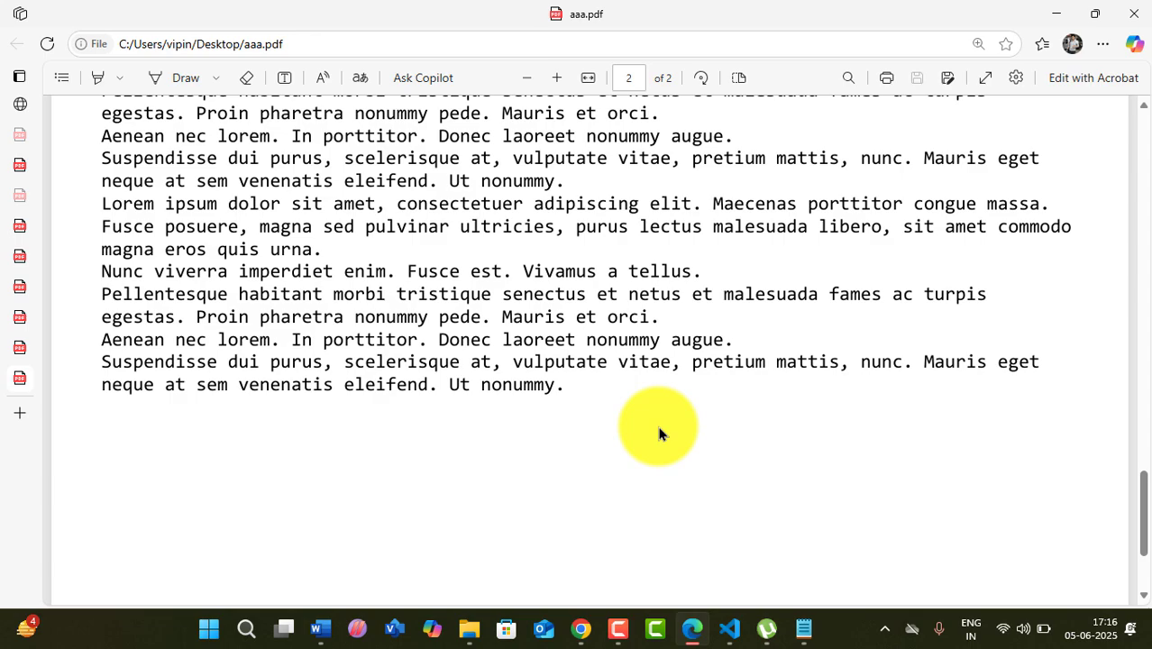
{"action": "scroll", "coordinate": [599, 426], "scroll_direction": "up", "scroll_amount": 3}
{"action": "scroll", "coordinate": [599, 425], "scroll_direction": "down", "scroll_amount": 4}
{"action": "scroll", "coordinate": [599, 426], "scroll_direction": "down", "scroll_amount": 2}
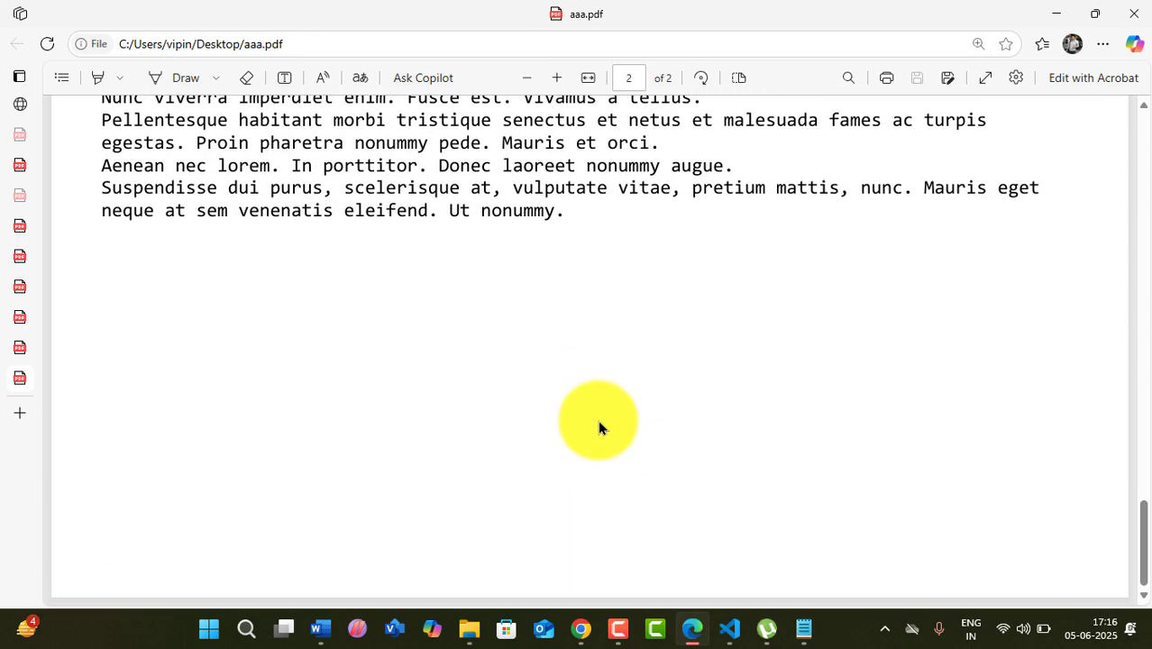
{"action": "scroll", "coordinate": [599, 425], "scroll_direction": "up", "scroll_amount": 15}
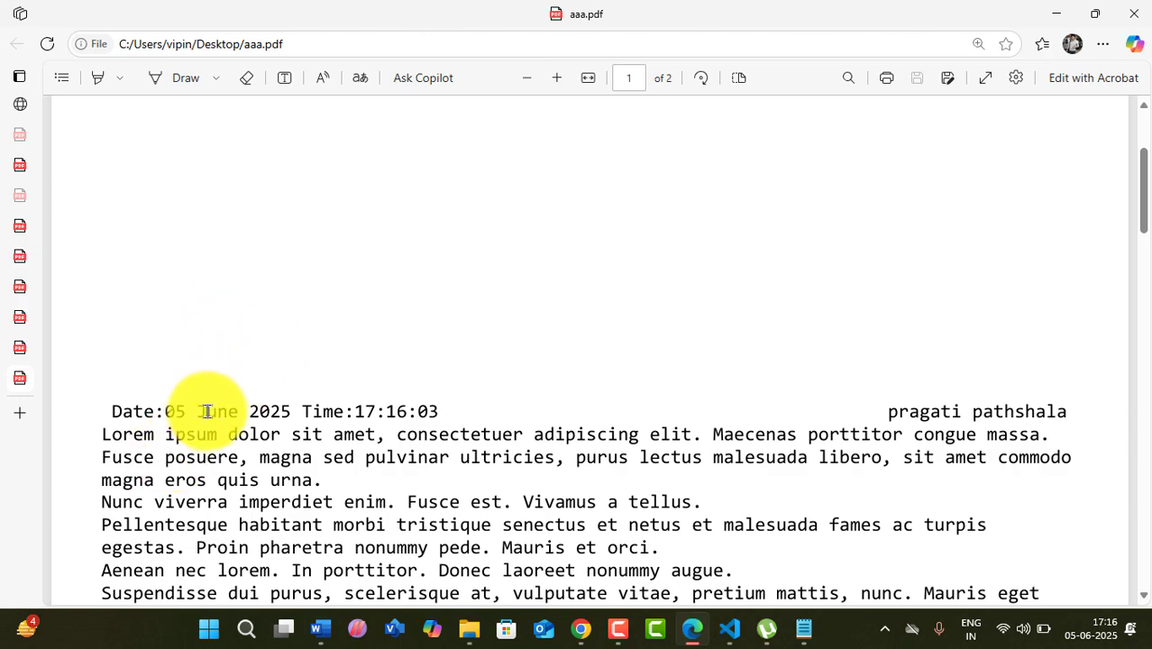
{"action": "scroll", "coordinate": [349, 405], "scroll_direction": "down", "scroll_amount": 5}
{"action": "scroll", "coordinate": [349, 405], "scroll_direction": "down", "scroll_amount": 8}
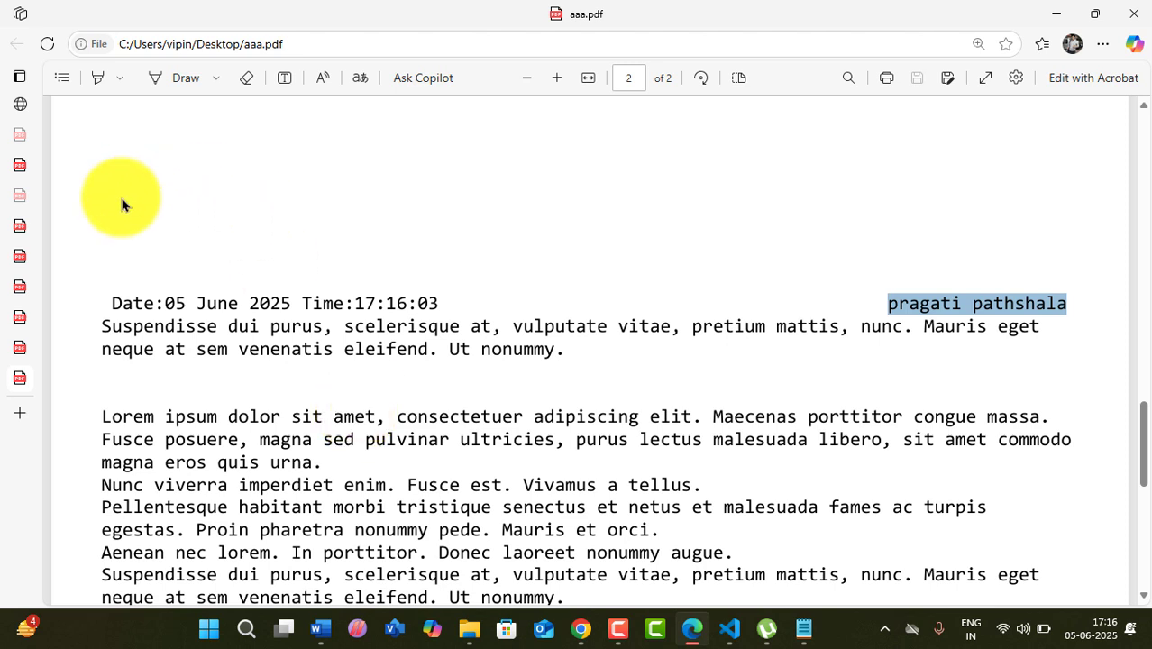
- Select the header line, then close aaa.pdf, keep the tutorial PDF open, and minimize Edge
{"action": "double_click", "coordinate": [171, 304]}
{"action": "left_click_drag", "start_coordinate": [227, 292], "coordinate": [459, 326]}
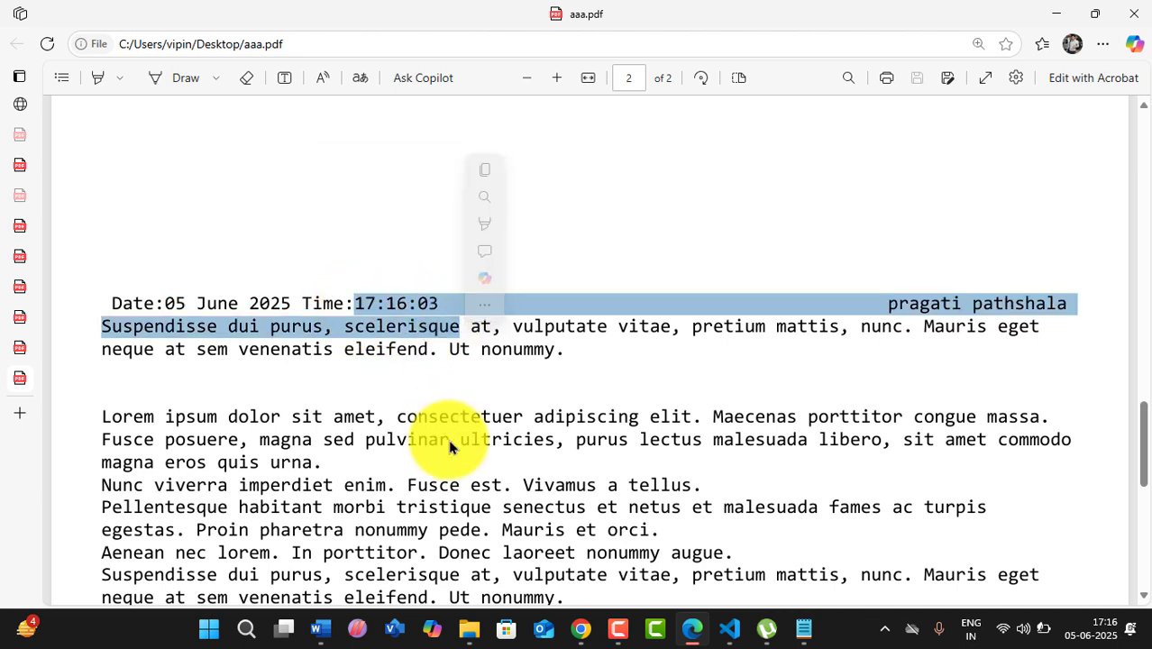
{"action": "left_click", "coordinate": [451, 444]}
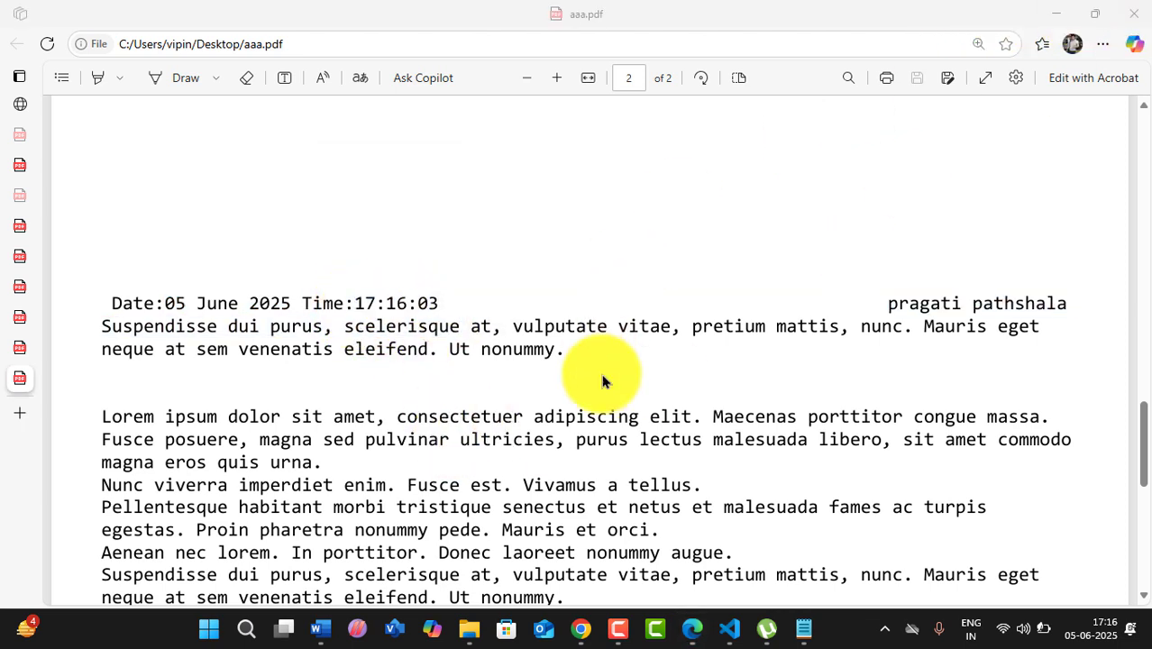
{"action": "left_click", "coordinate": [1133, 13]}
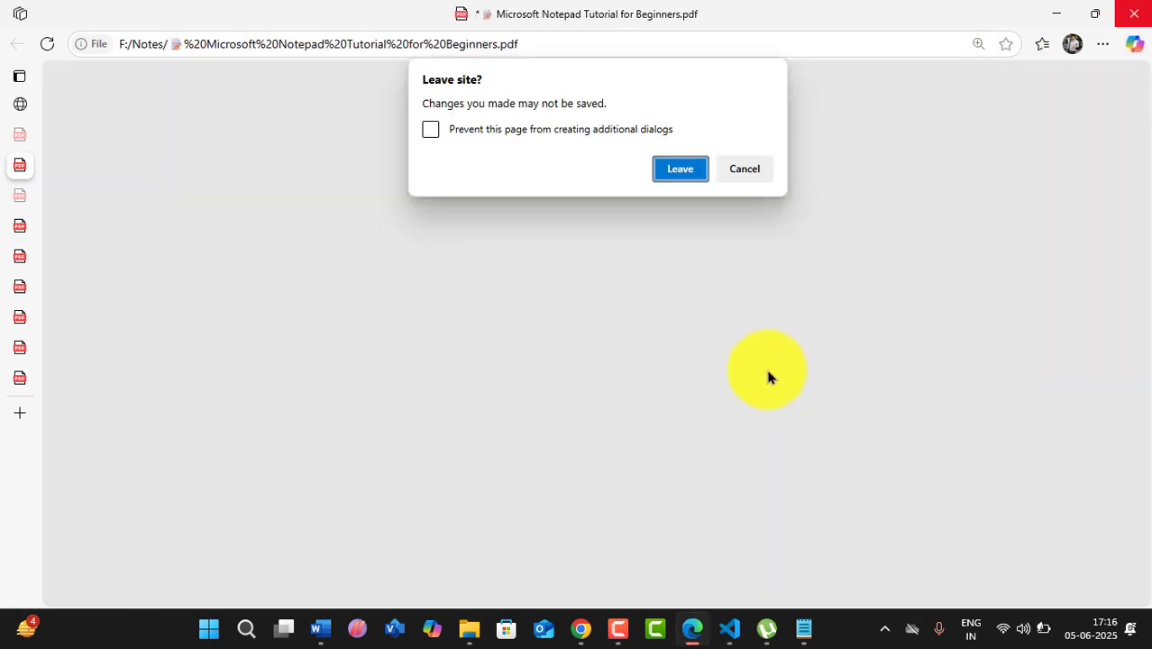
{"action": "left_click", "coordinate": [743, 167]}
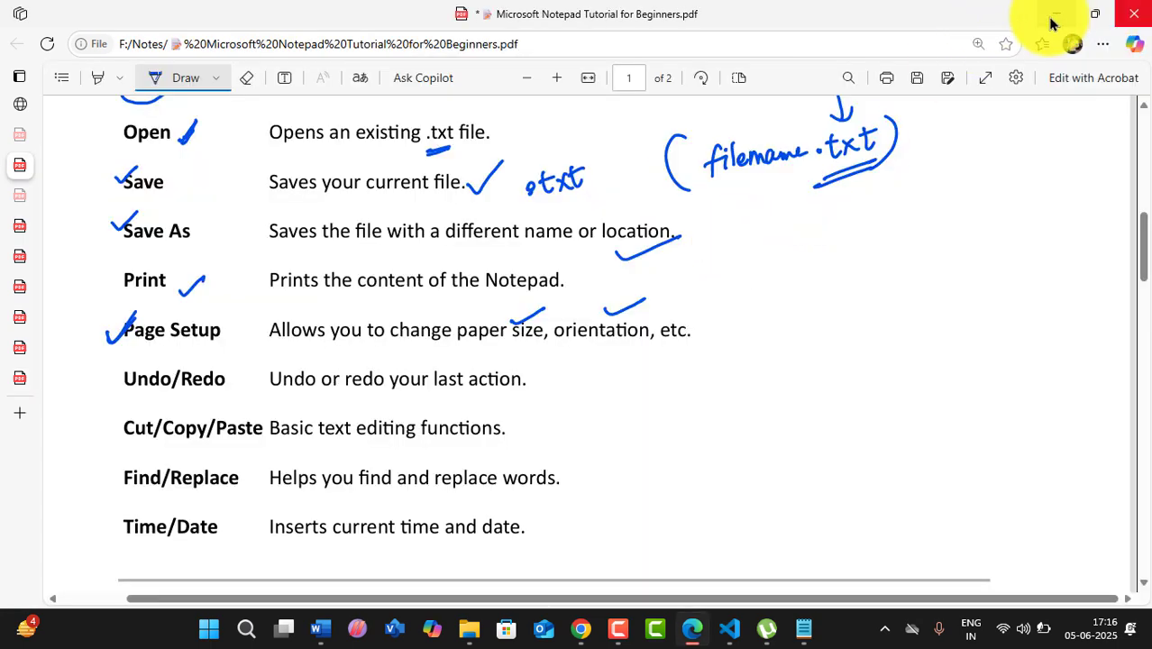
{"action": "left_click", "coordinate": [1052, 20]}
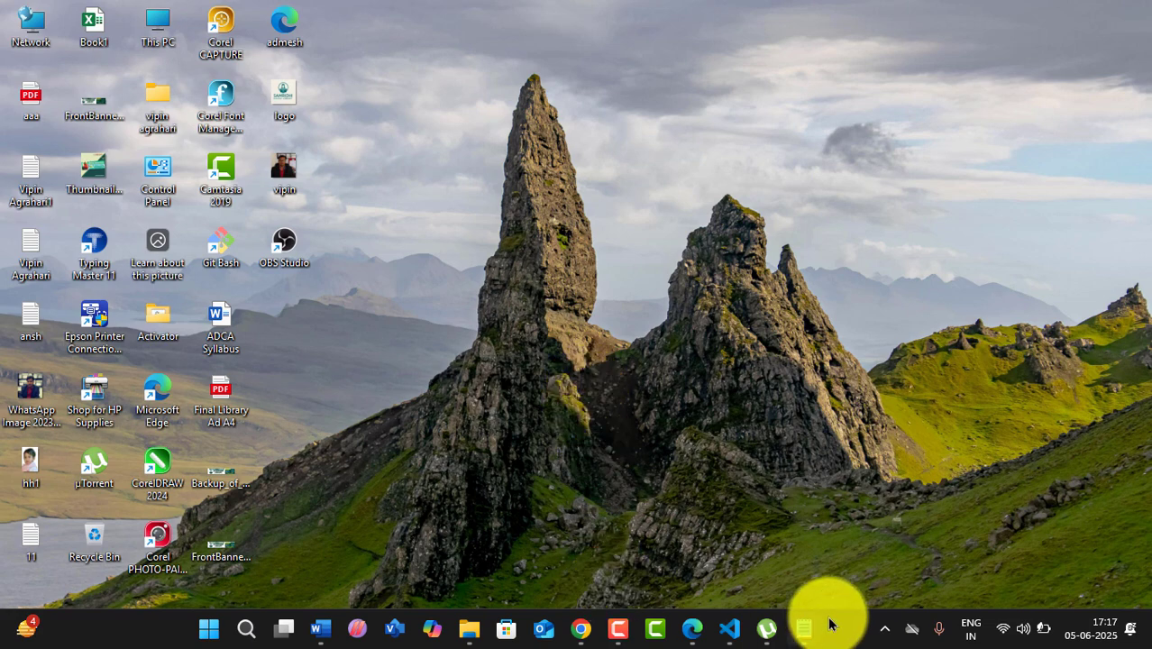
- Enter 'Page No: &p' as the Page Setup footer, leaving the header unchanged
{"action": "left_click", "coordinate": [803, 628]}
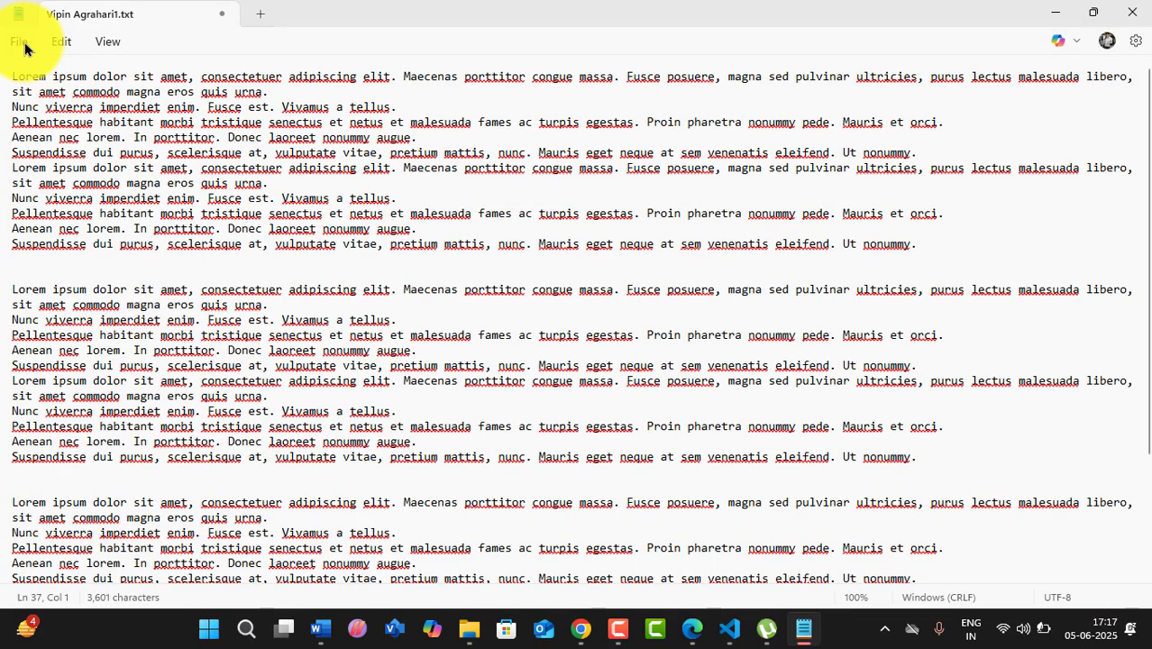
{"action": "left_click", "coordinate": [20, 41]}
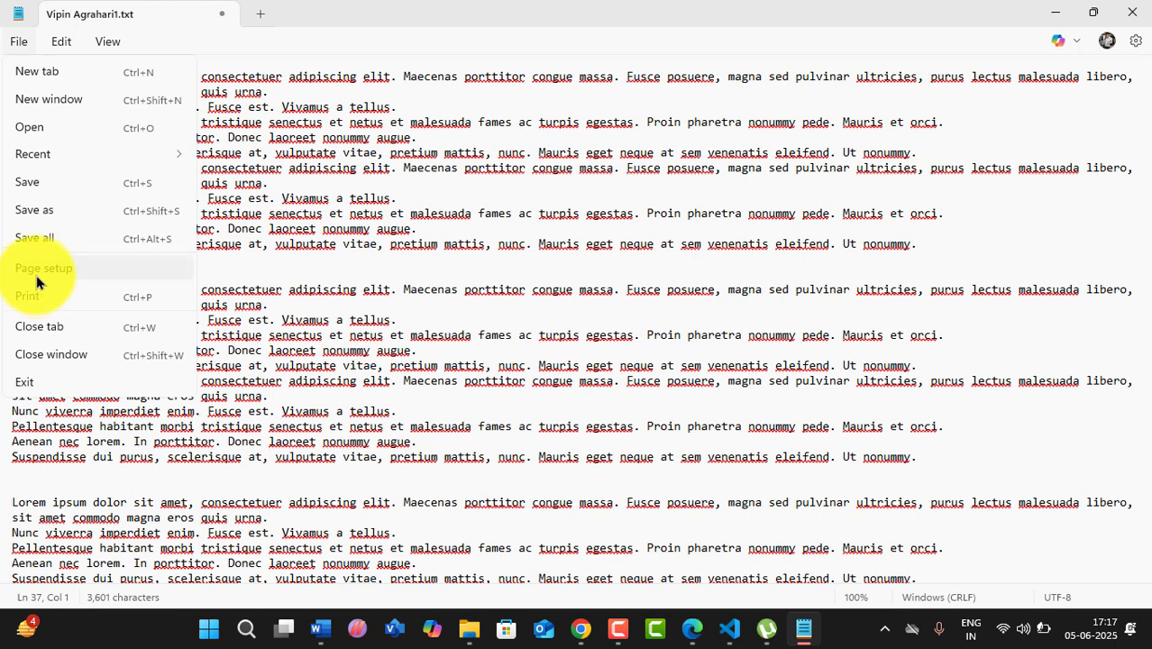
{"action": "left_click", "coordinate": [40, 273]}
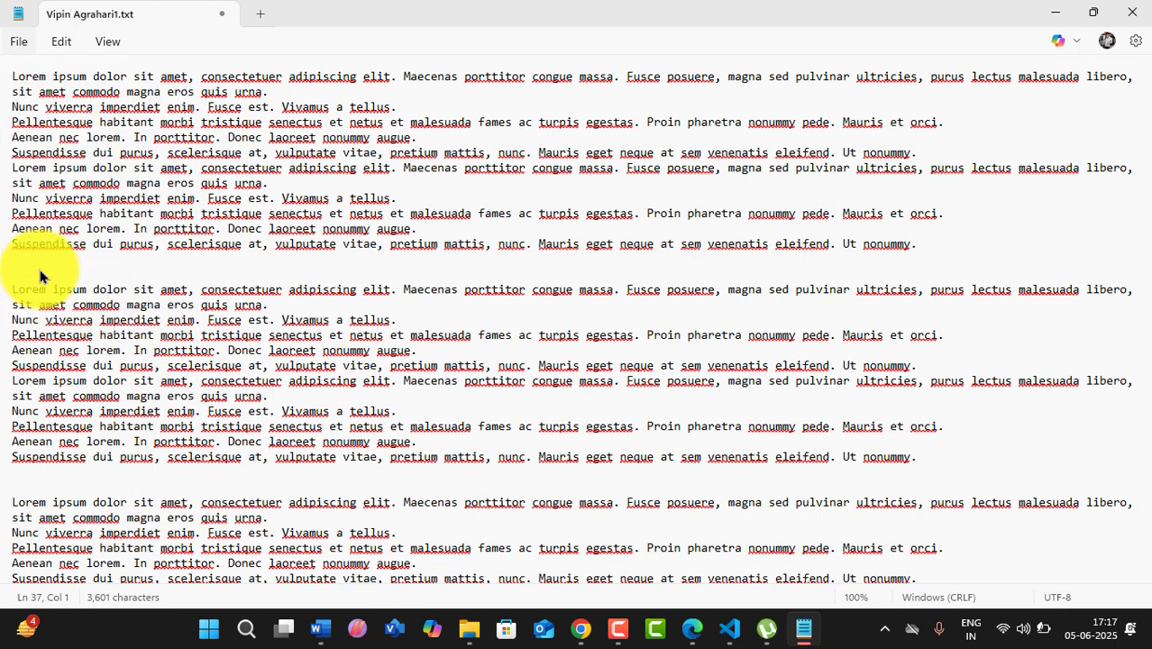
{"action": "left_click", "coordinate": [97, 243]}
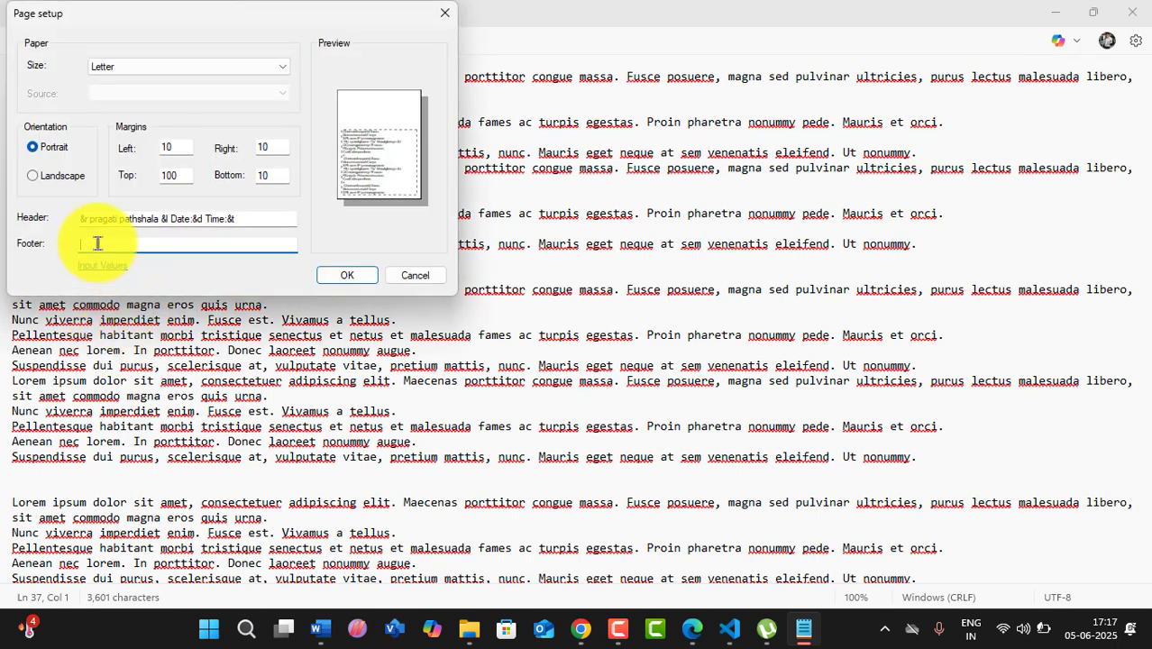
{"action": "type", "text": "P"}
{"action": "key", "text": "BackSpace"}
{"action": "type", "text": "&p"}
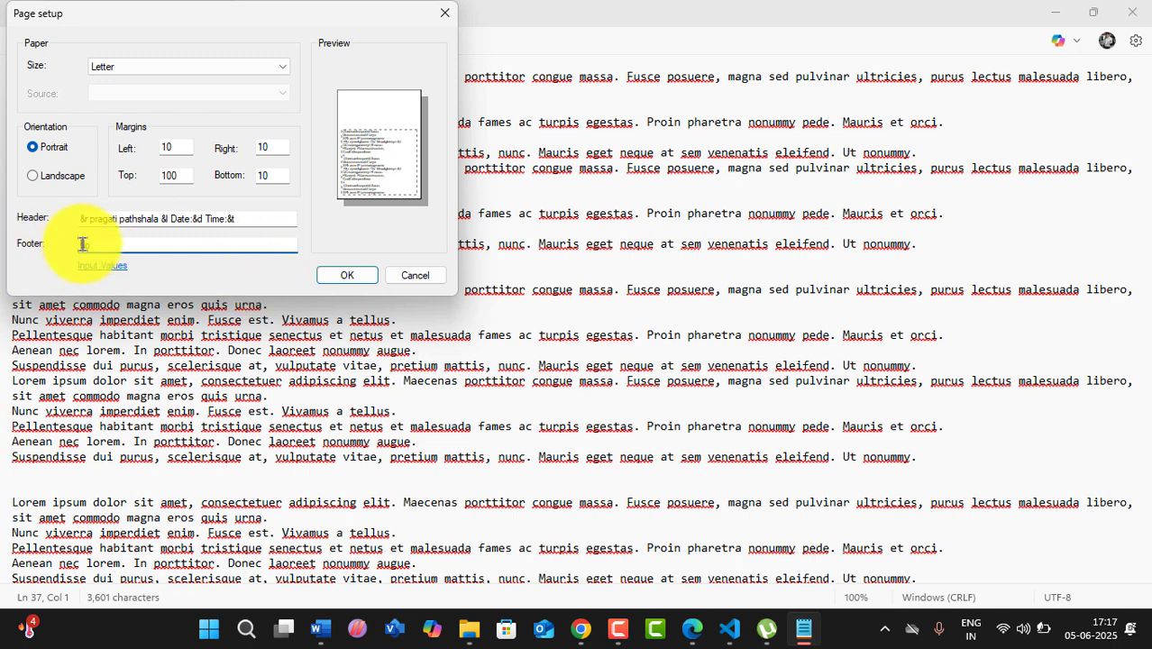
{"action": "type", "text": "Page N"}
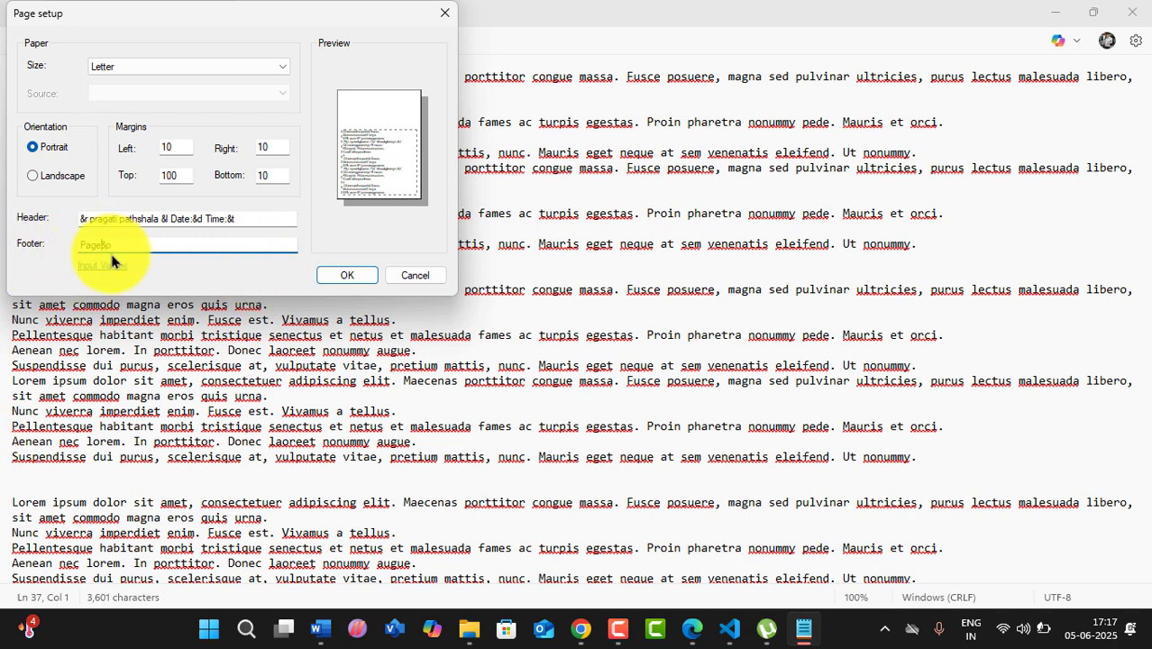
{"action": "type", "text": "o:"}
{"action": "left_click", "coordinate": [350, 275]}
{"action": "left_click", "coordinate": [34, 45]}
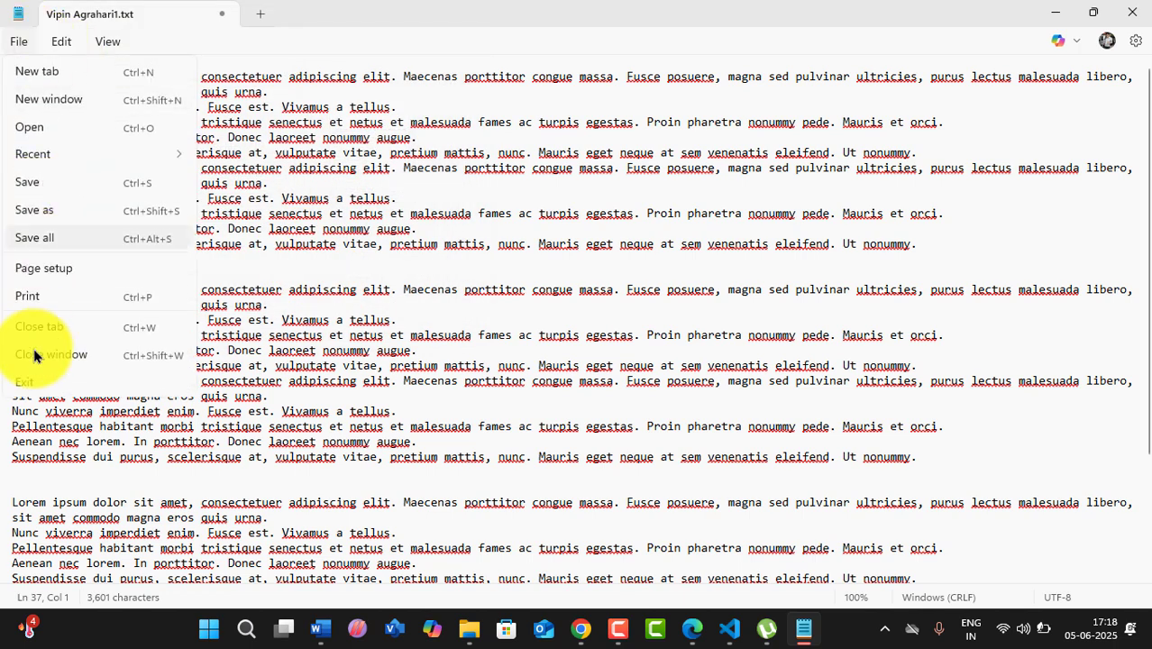
- Print the page-numbered document to aaa.pdf, replacing the old file, then show the desktop
{"action": "left_click", "coordinate": [41, 297]}
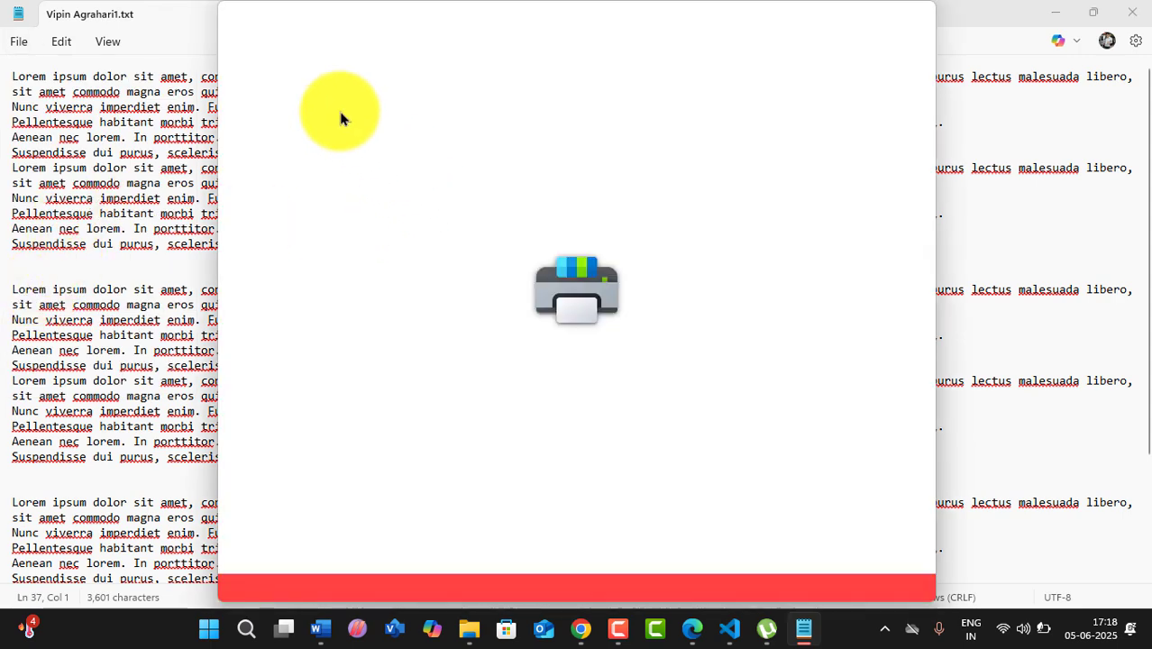
{"action": "left_click", "coordinate": [631, 565]}
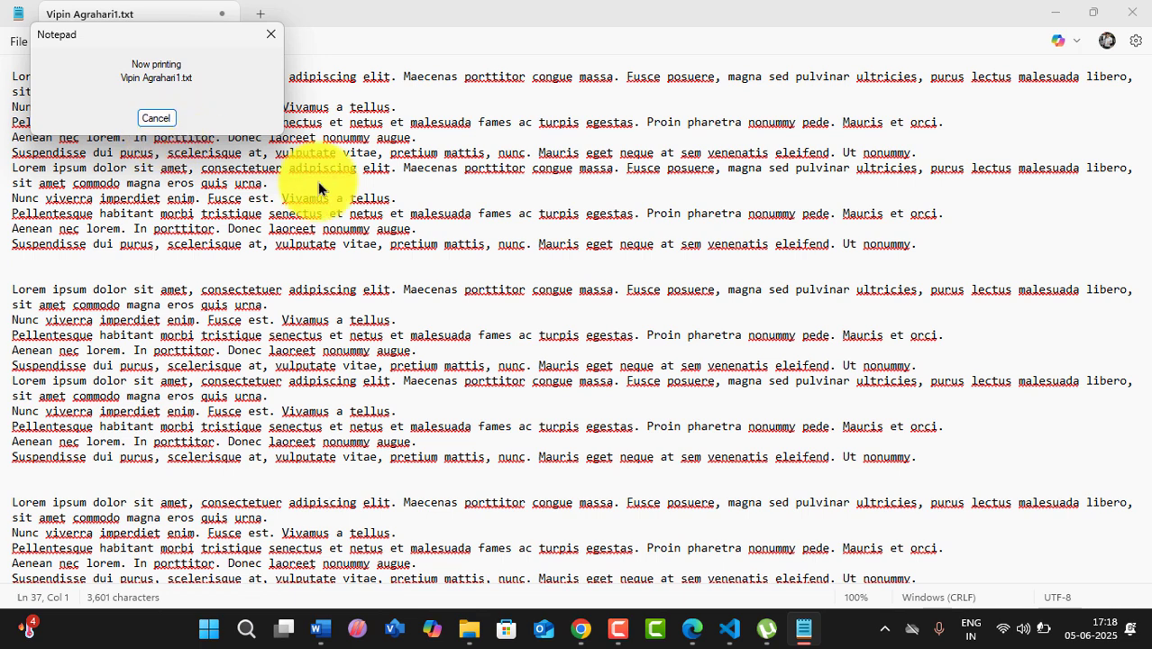
{"action": "left_click", "coordinate": [192, 214]}
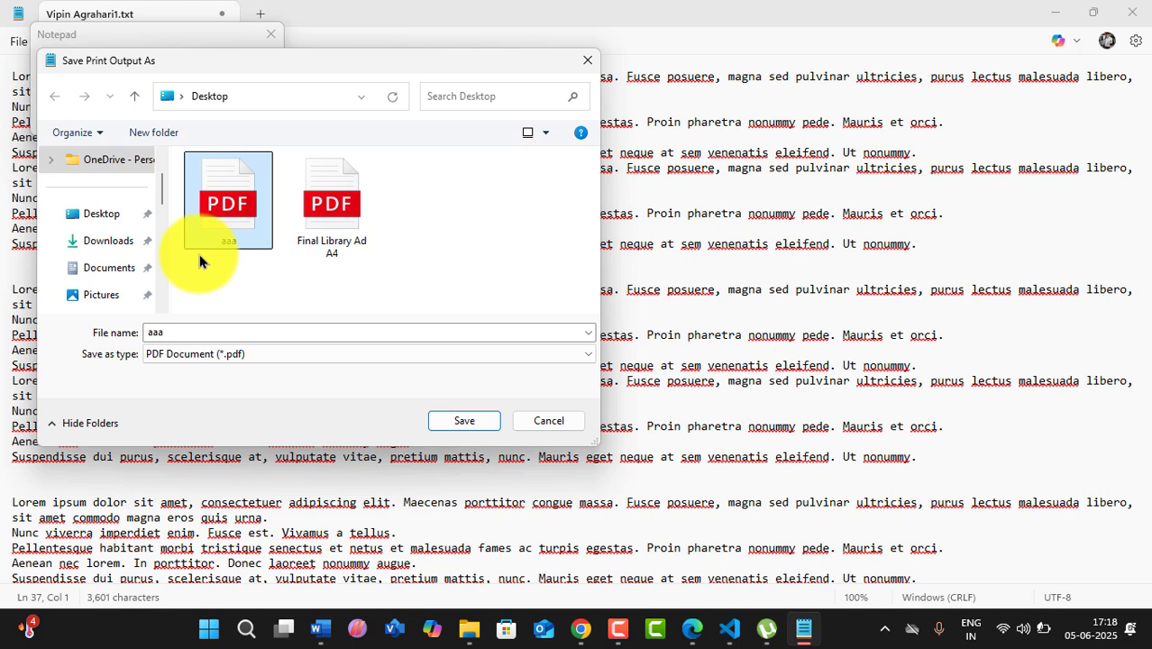
{"action": "left_click", "coordinate": [464, 421]}
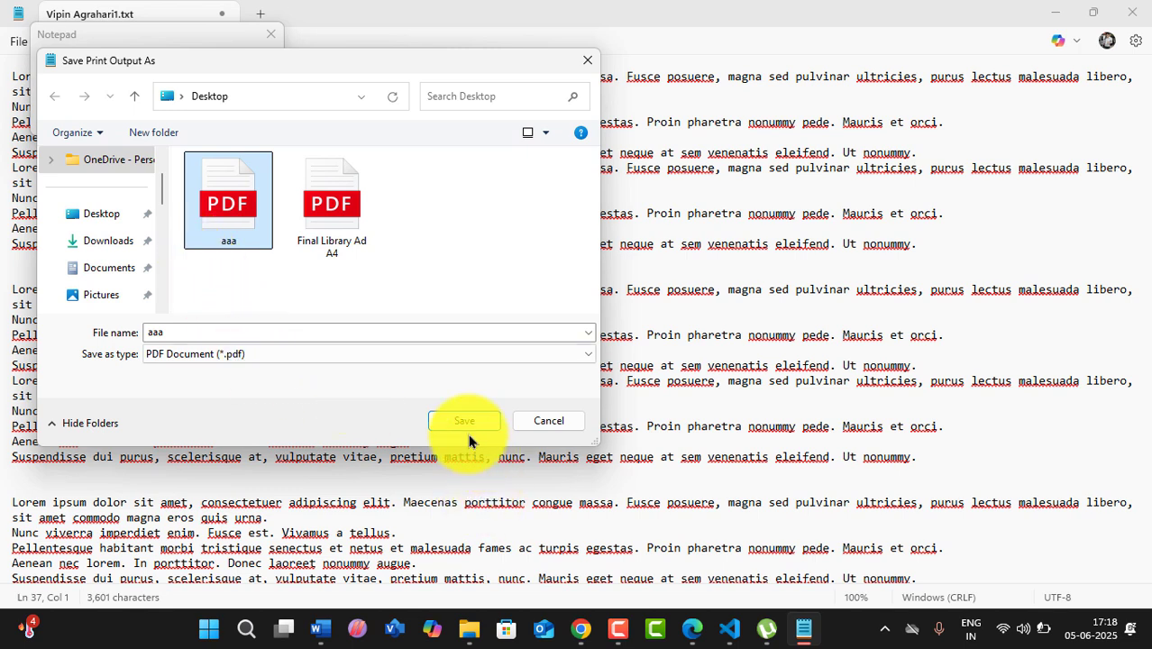
{"action": "left_click", "coordinate": [618, 313]}
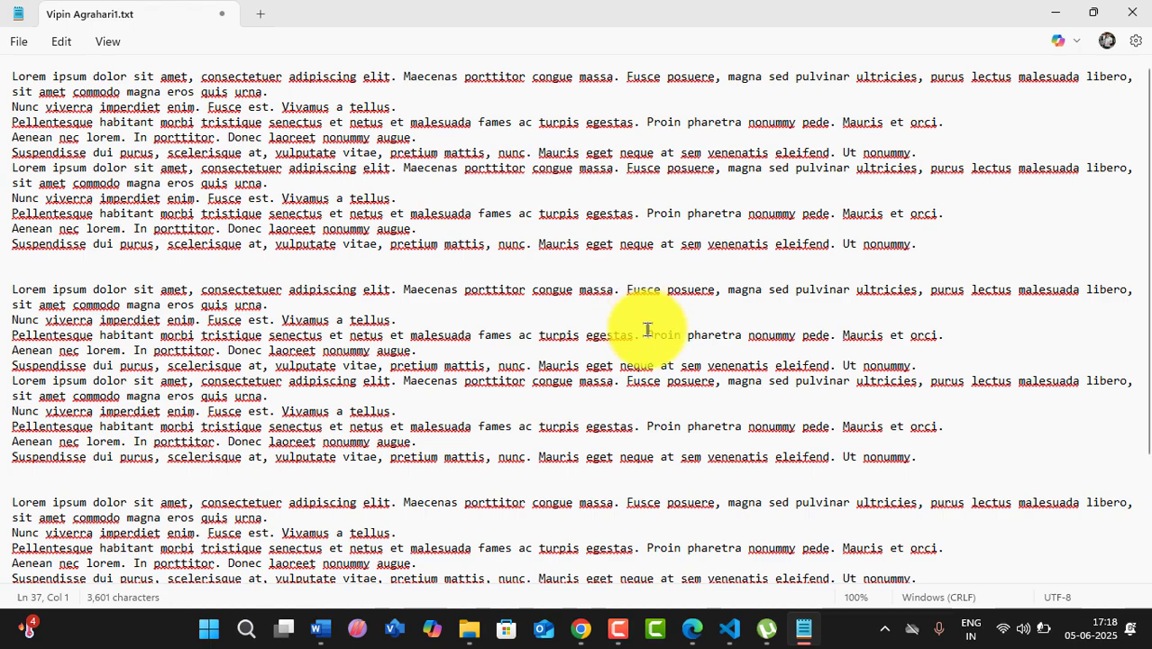
{"action": "left_click", "coordinate": [1054, 13]}
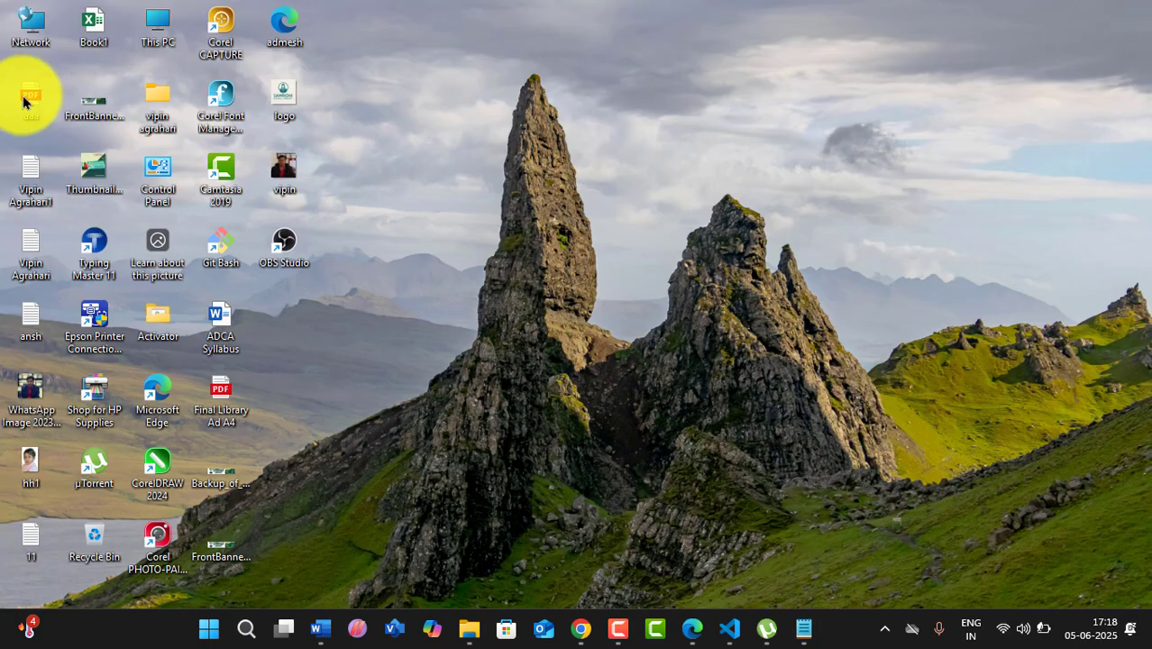
- Open aaa.pdf in Edge and scroll to check the 'Page No' footers on both pages
{"action": "double_click", "coordinate": [24, 102]}
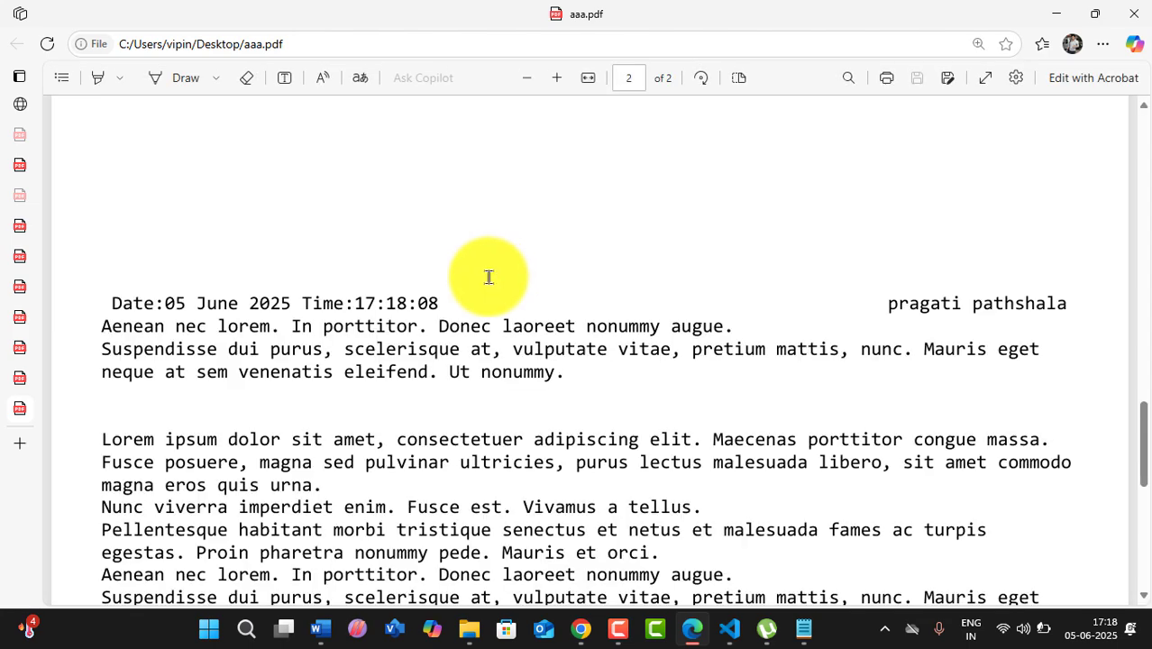
{"action": "scroll", "coordinate": [488, 276], "scroll_direction": "down", "scroll_amount": 5}
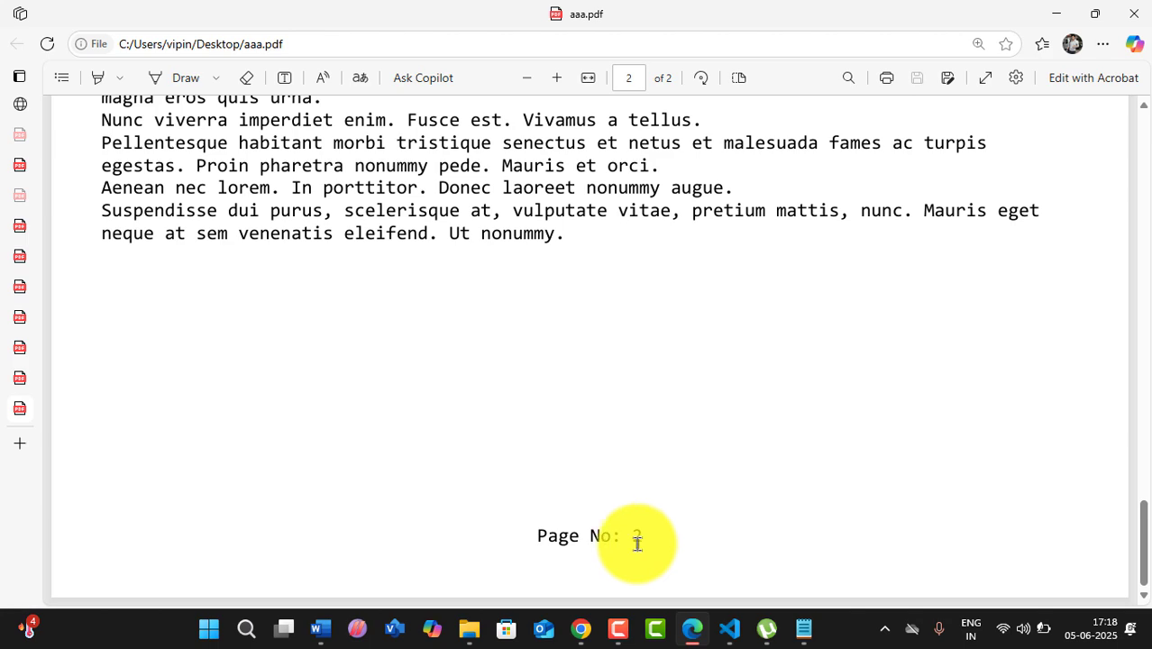
{"action": "scroll", "coordinate": [636, 523], "scroll_direction": "up", "scroll_amount": 10}
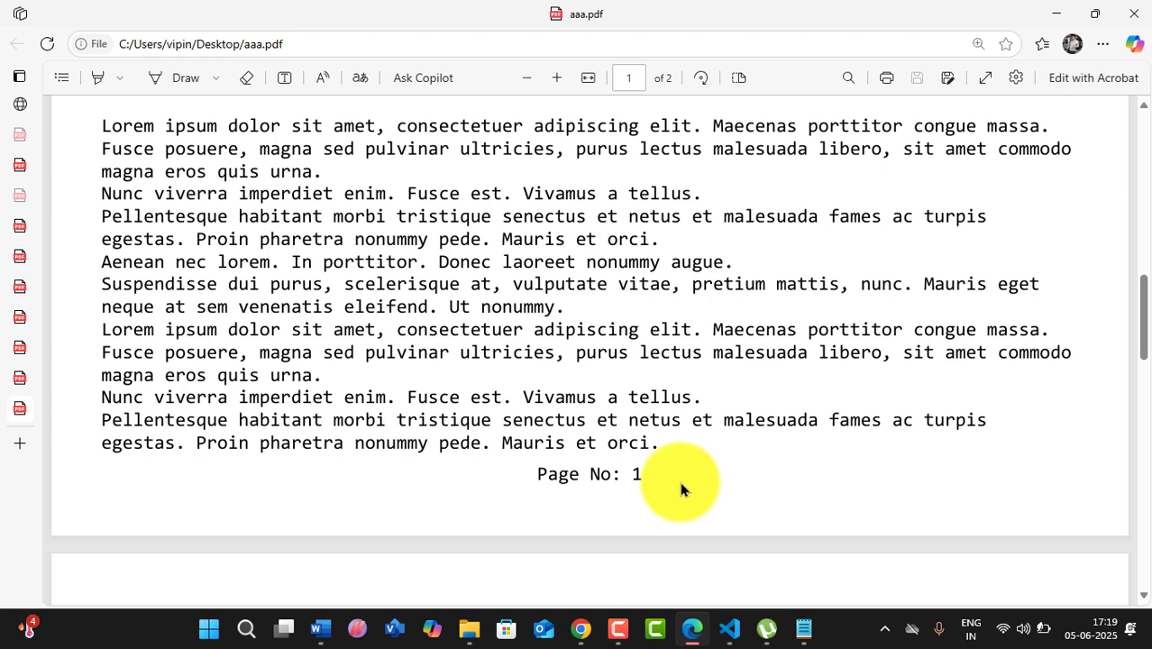
- Stay on the tutorial PDF, return to Notepad and add an empty Untitled tab
{"action": "left_click", "coordinate": [1142, 16]}
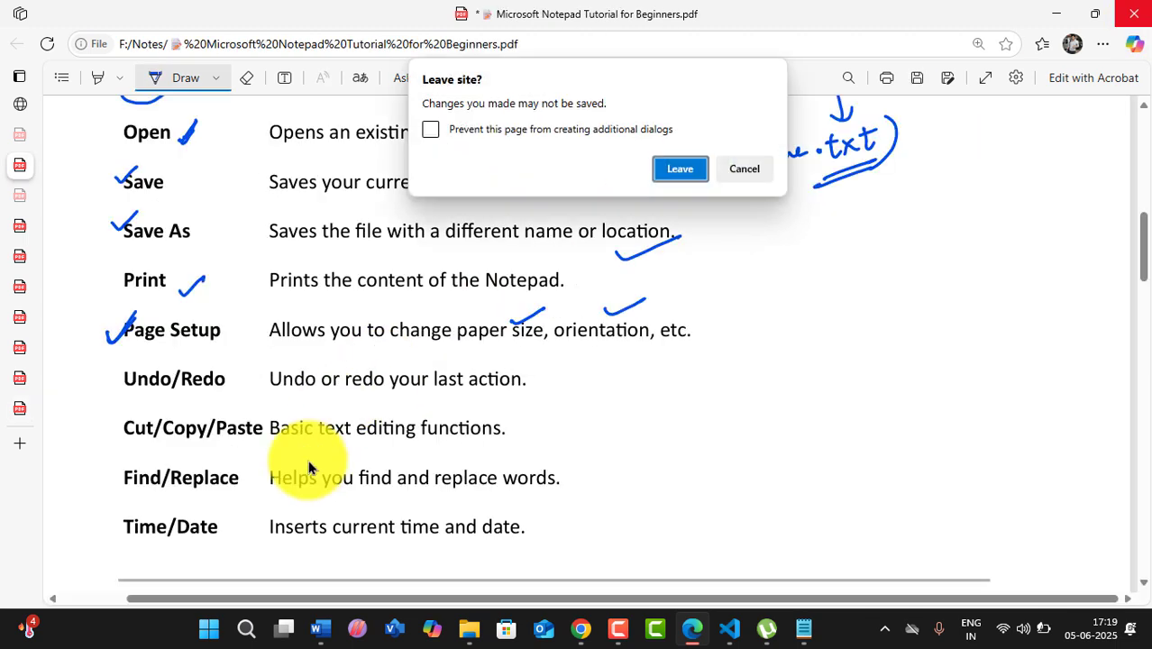
{"action": "left_click", "coordinate": [741, 168]}
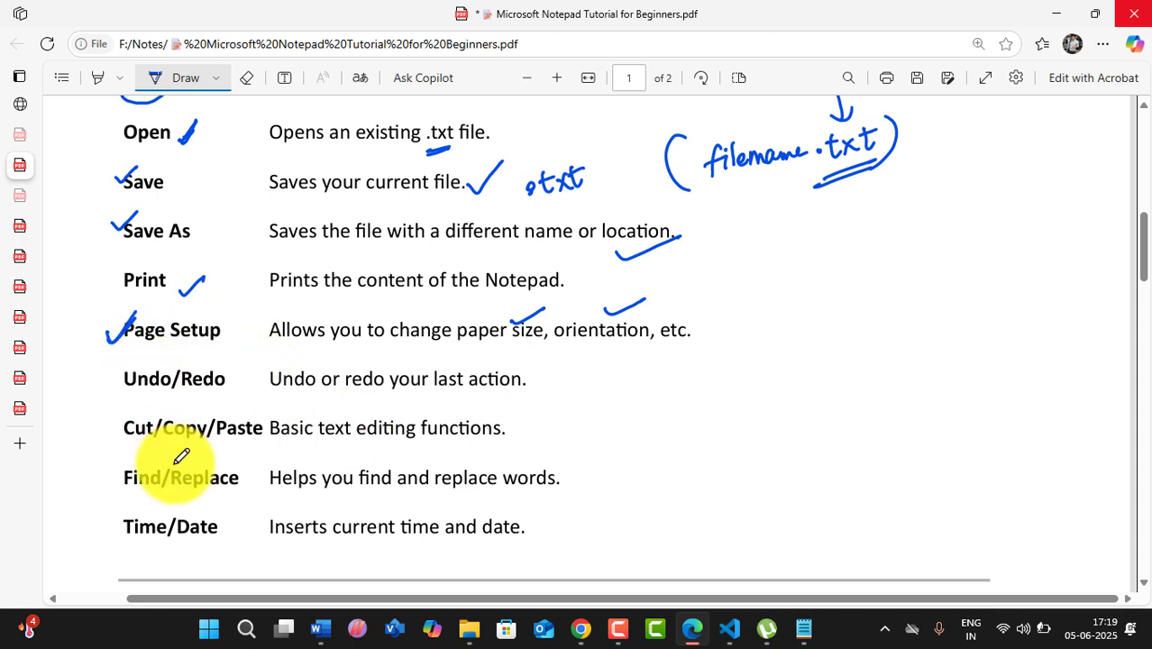
{"action": "left_click", "coordinate": [798, 631]}
{"action": "left_click", "coordinate": [61, 42]}
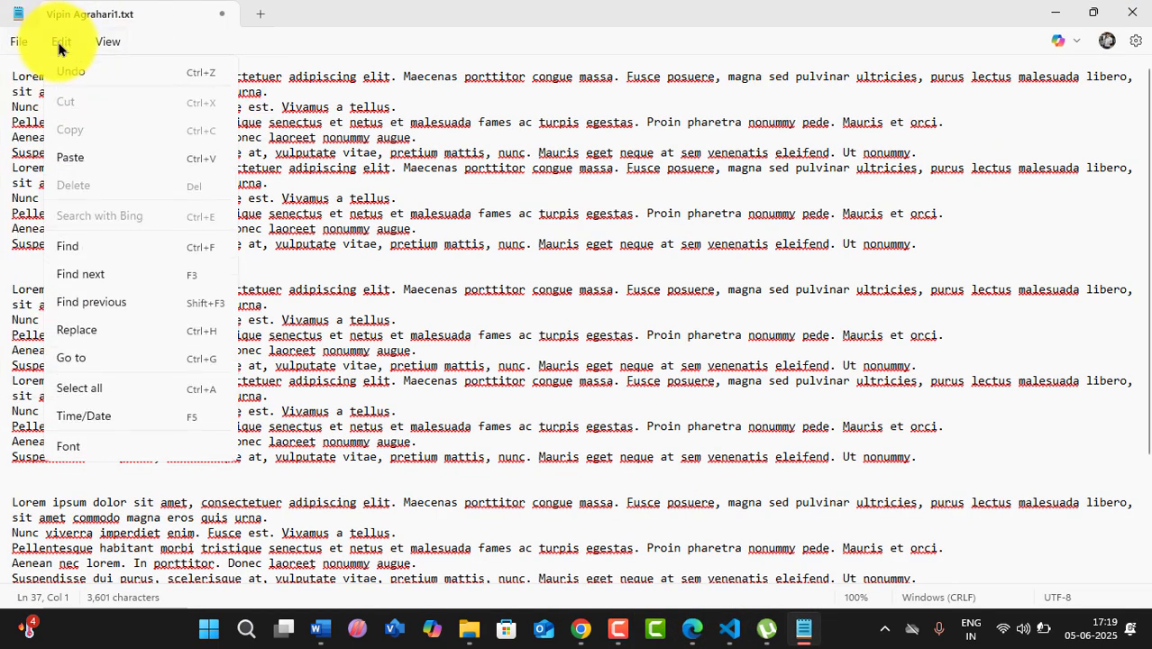
{"action": "left_click", "coordinate": [18, 45]}
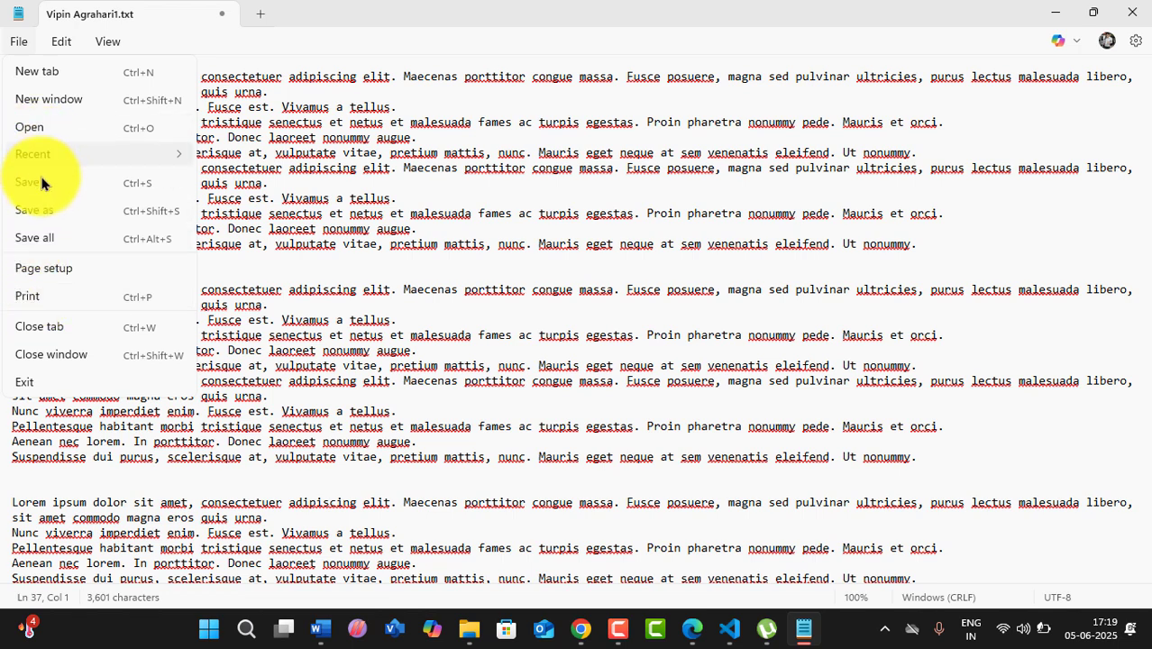
{"action": "left_click", "coordinate": [41, 73]}
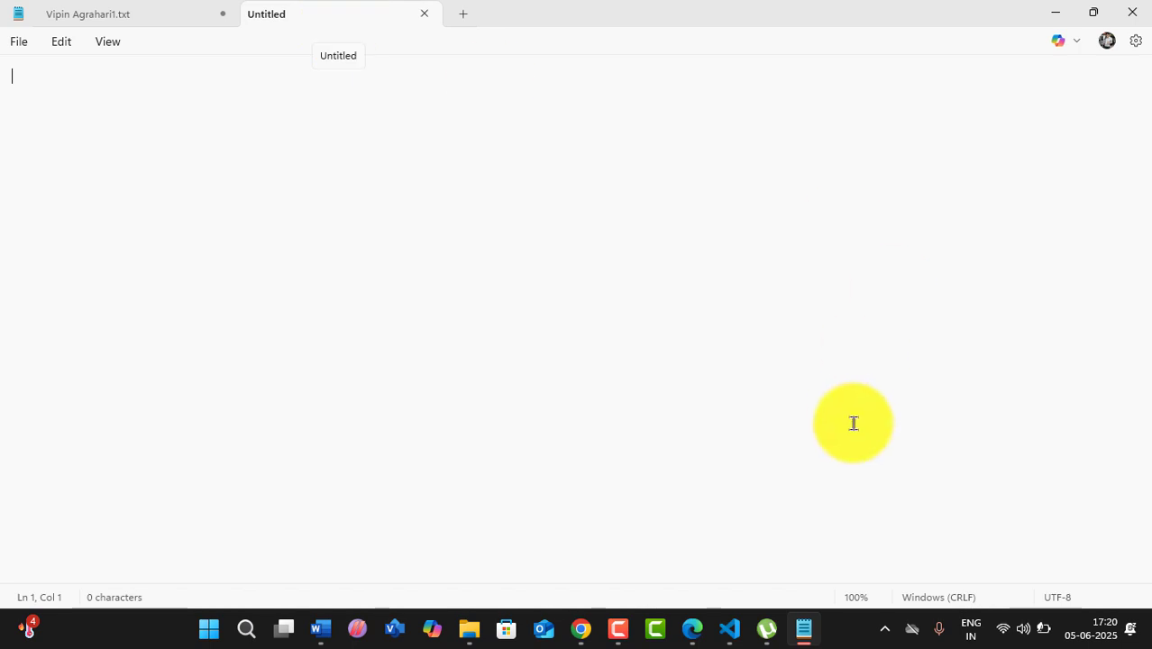
- Open three extra Notepad windows using File > New window and Ctrl+Shift+N
{"action": "left_click", "coordinate": [801, 630]}
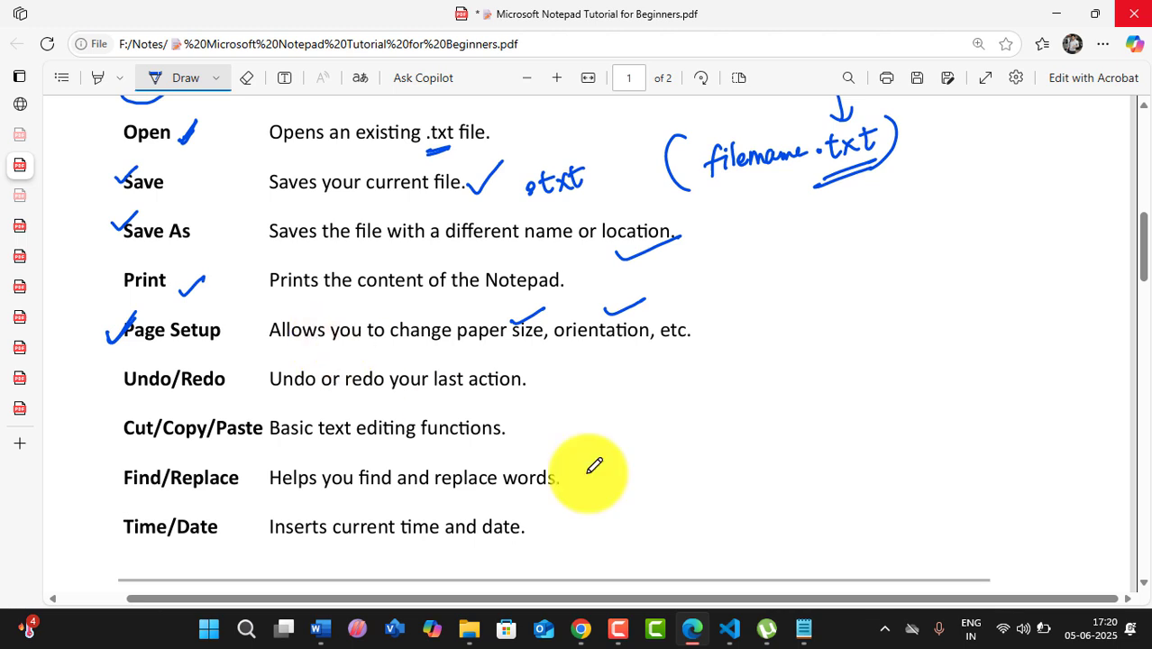
{"action": "mouse_move", "coordinate": [806, 635]}
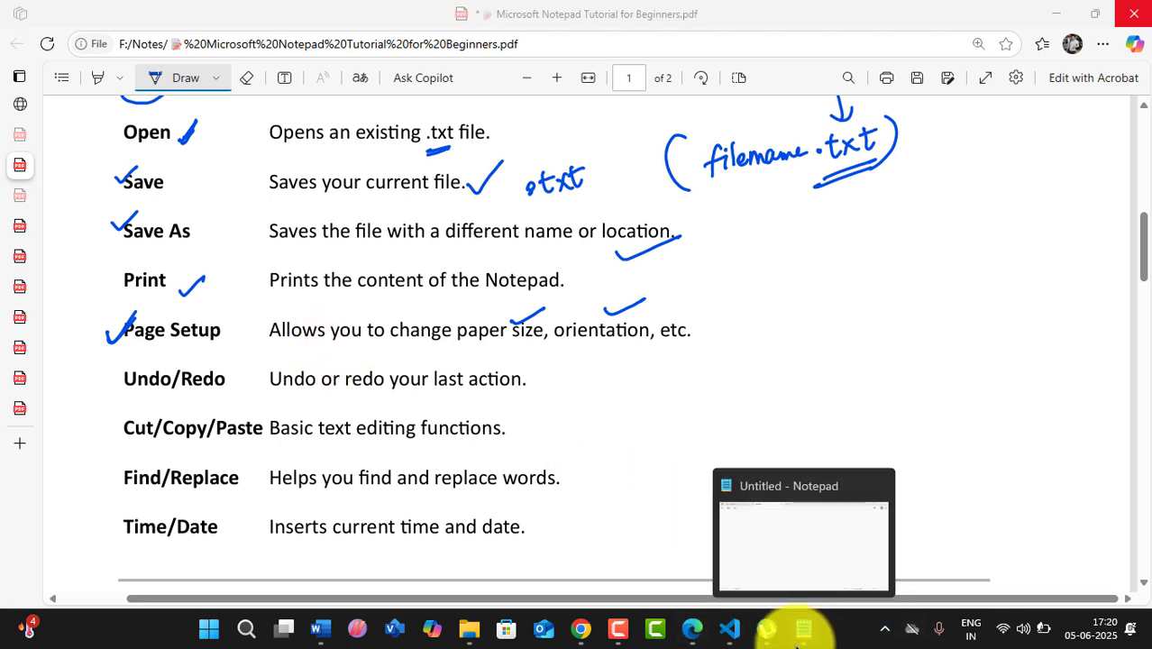
{"action": "left_click", "coordinate": [745, 481]}
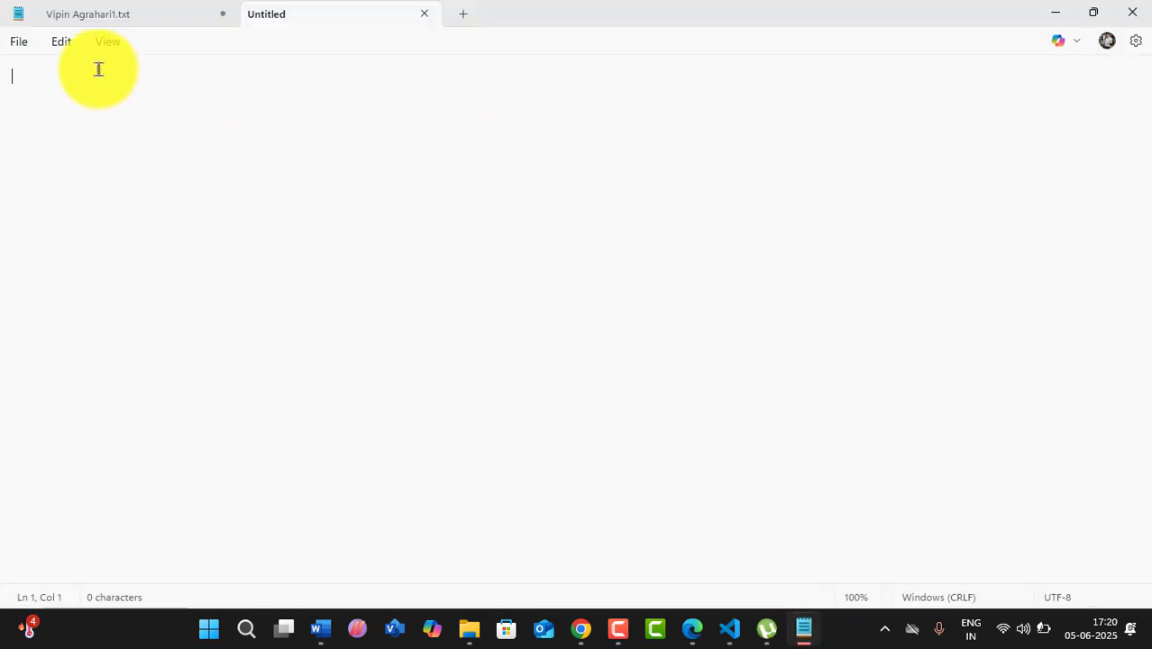
{"action": "left_click", "coordinate": [18, 41]}
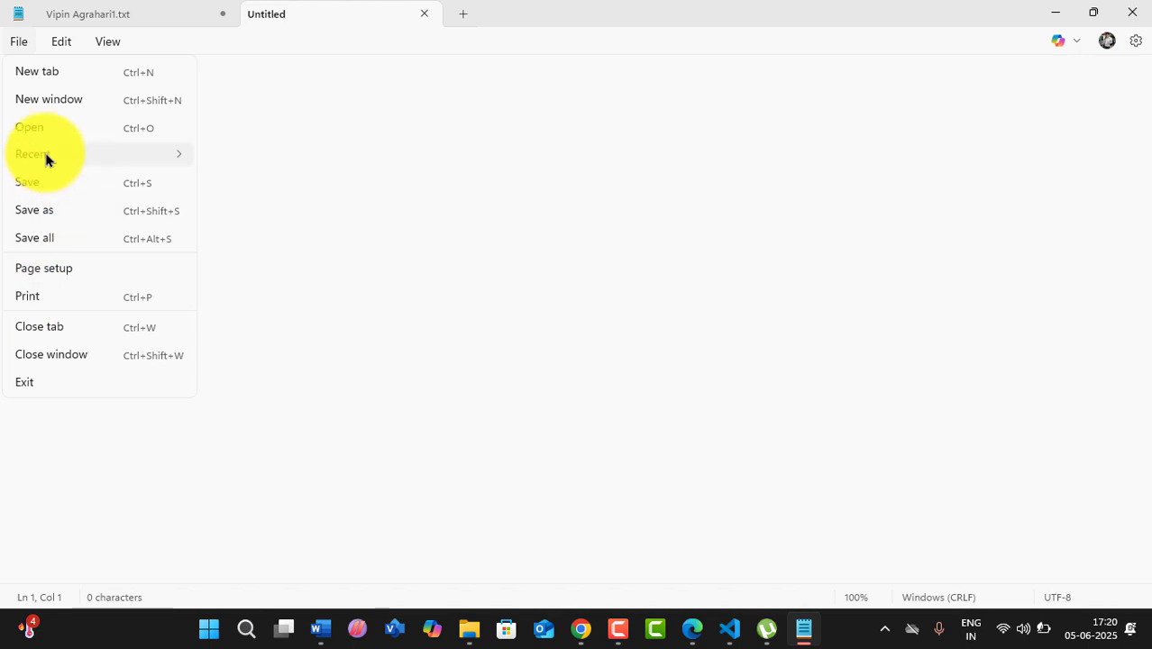
{"action": "mouse_move", "coordinate": [45, 160]}
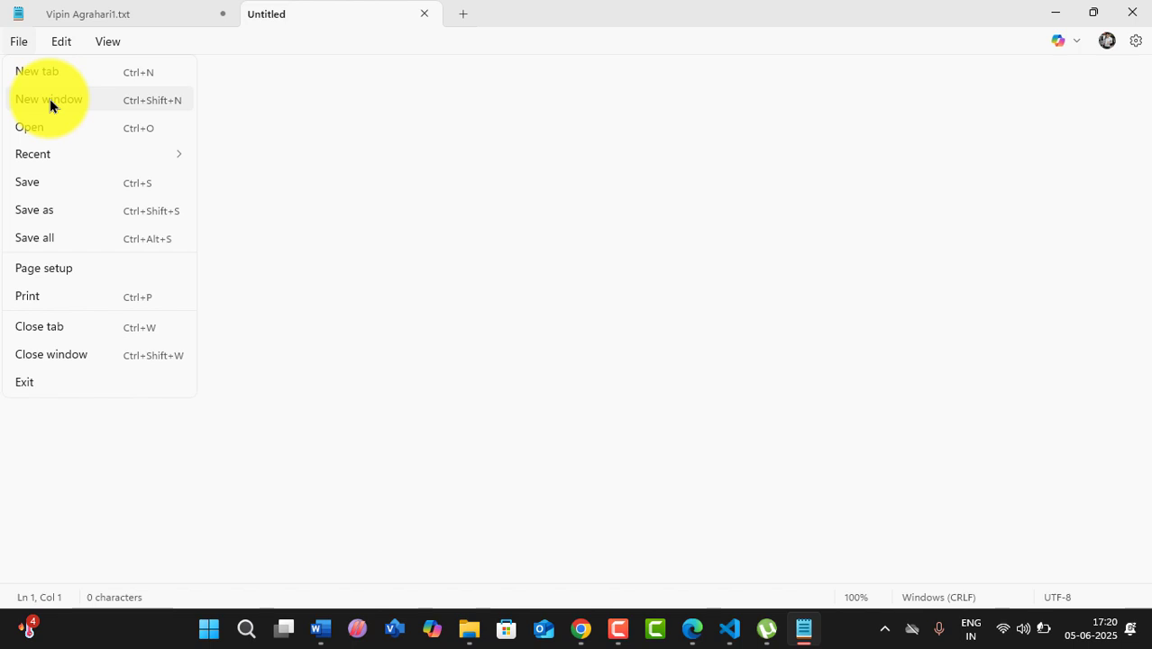
{"action": "left_click", "coordinate": [149, 102]}
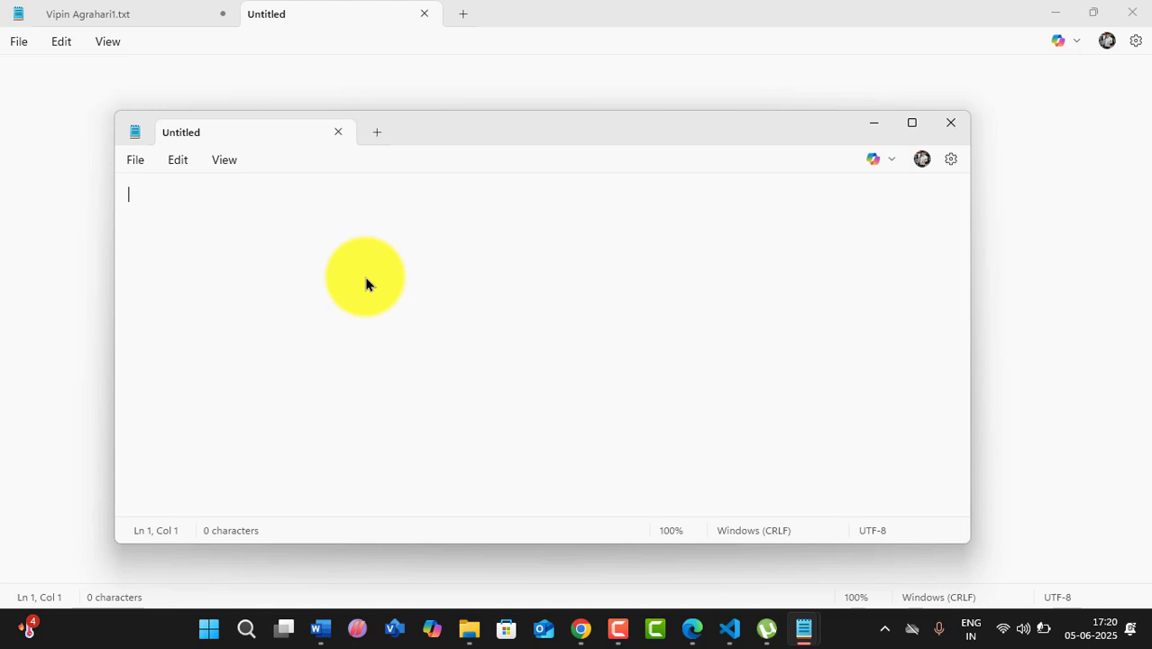
{"action": "left_click", "coordinate": [149, 165]}
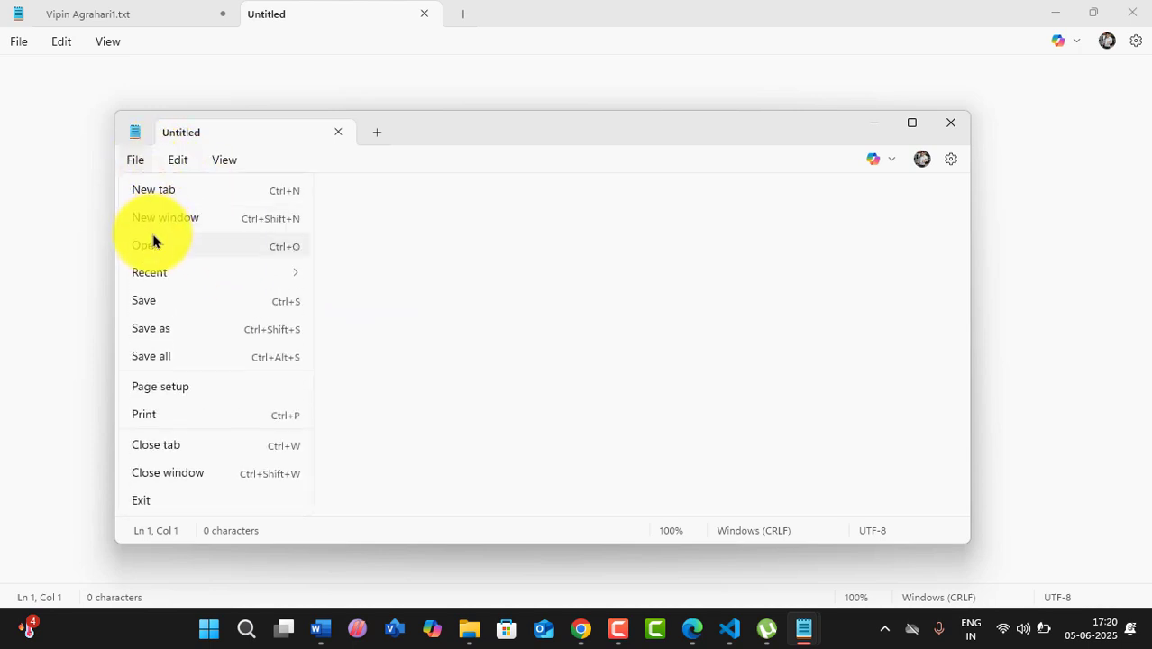
{"action": "left_click", "coordinate": [159, 219]}
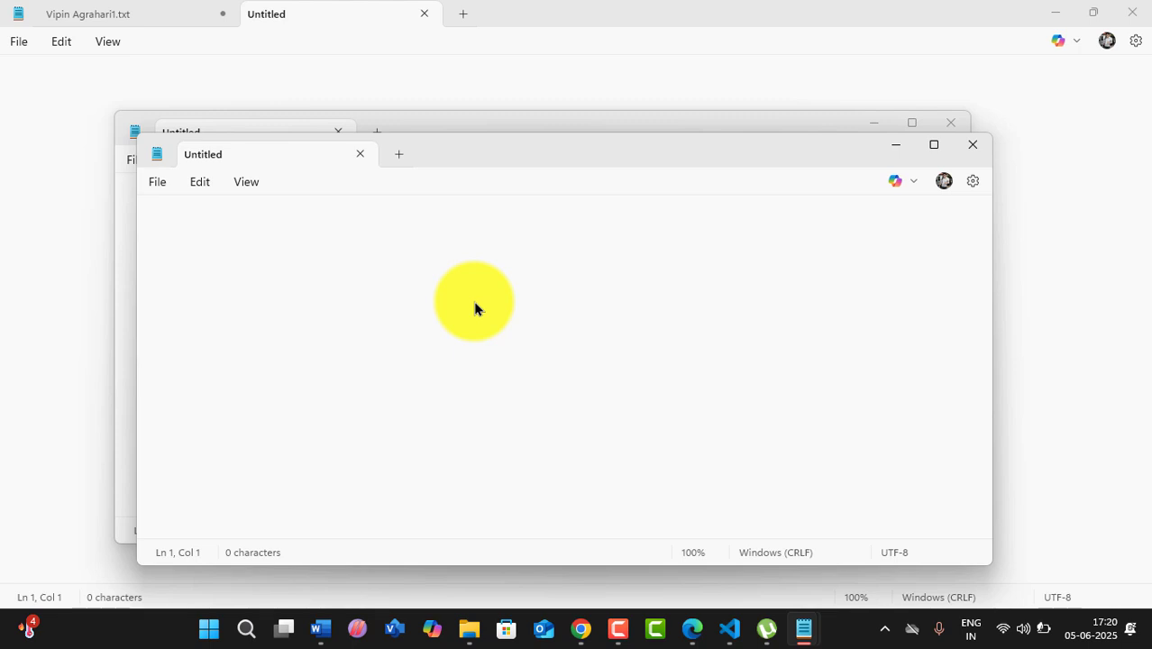
{"action": "left_click", "coordinate": [153, 187]}
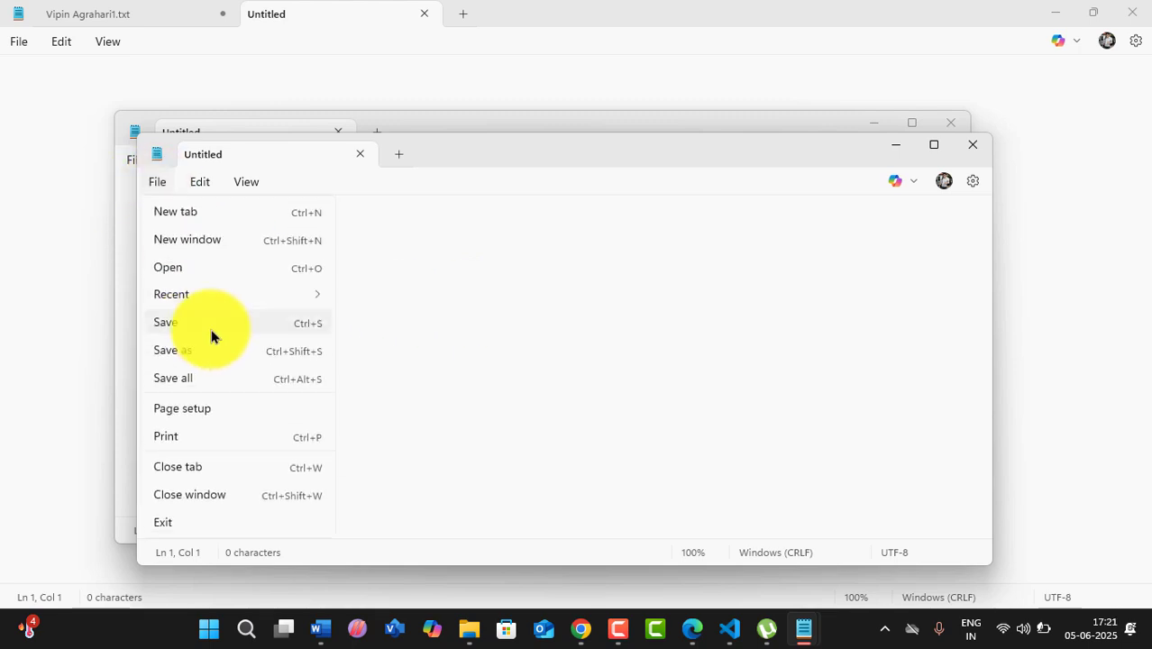
{"action": "left_click", "coordinate": [432, 295]}
{"action": "key", "text": "ctrl+shift+n"}
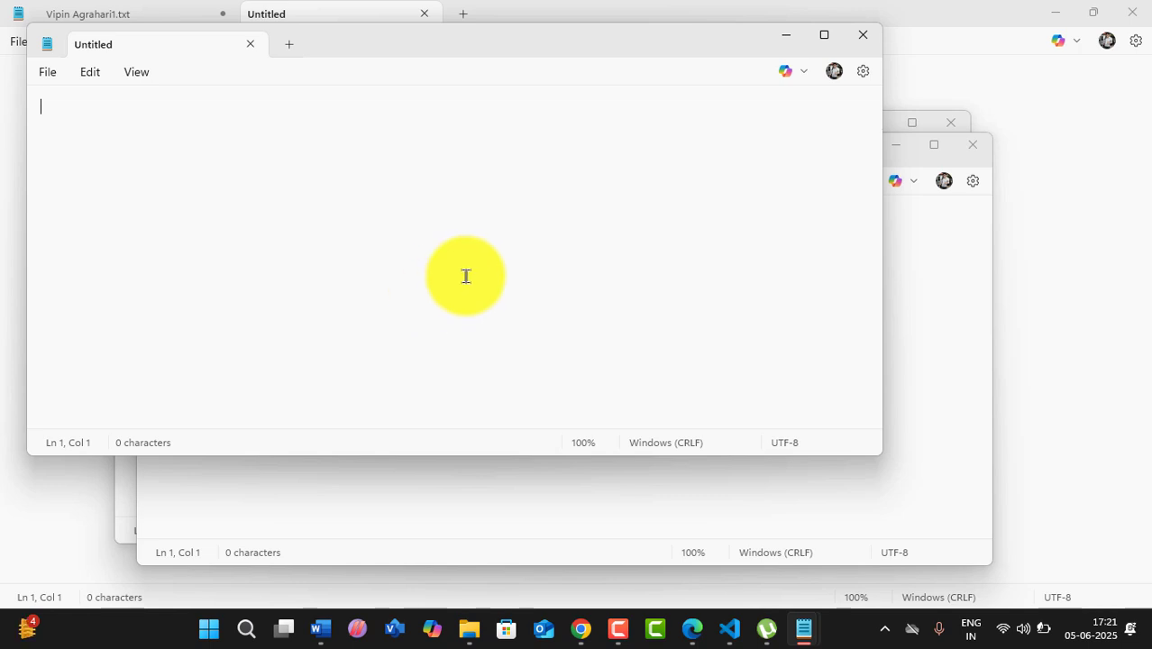
- Close the three extra Notepad windows to get back to the lorem ipsum document
{"action": "left_click", "coordinate": [859, 45]}
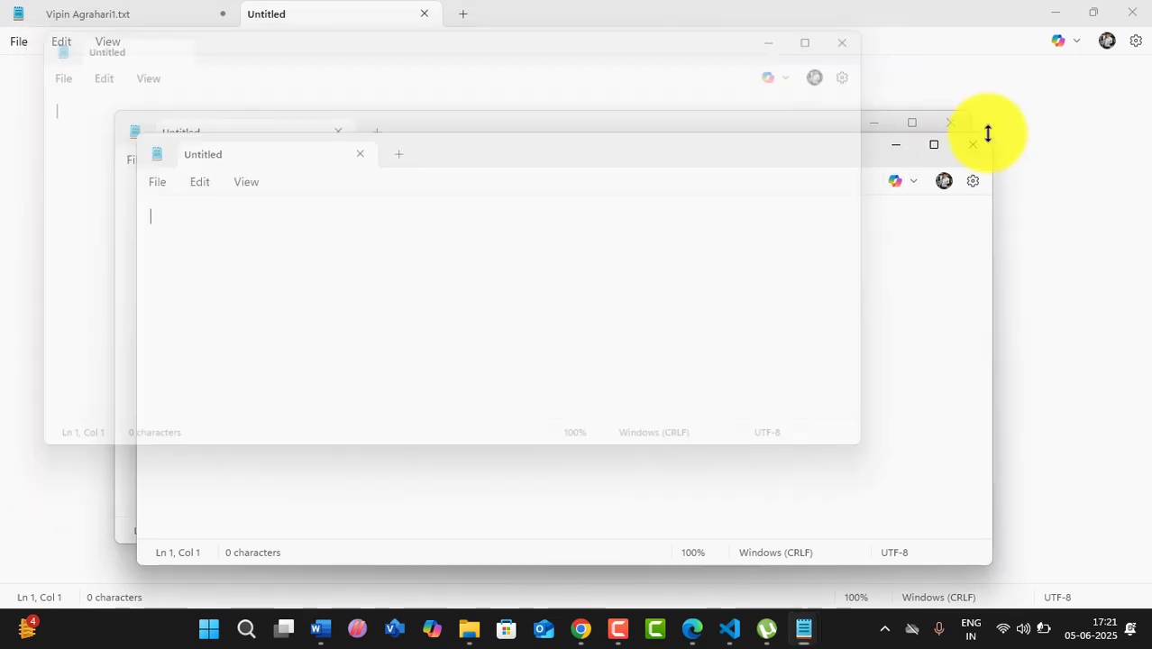
{"action": "left_click", "coordinate": [971, 142]}
{"action": "key", "text": "alt+F4"}
{"action": "left_click", "coordinate": [18, 41]}
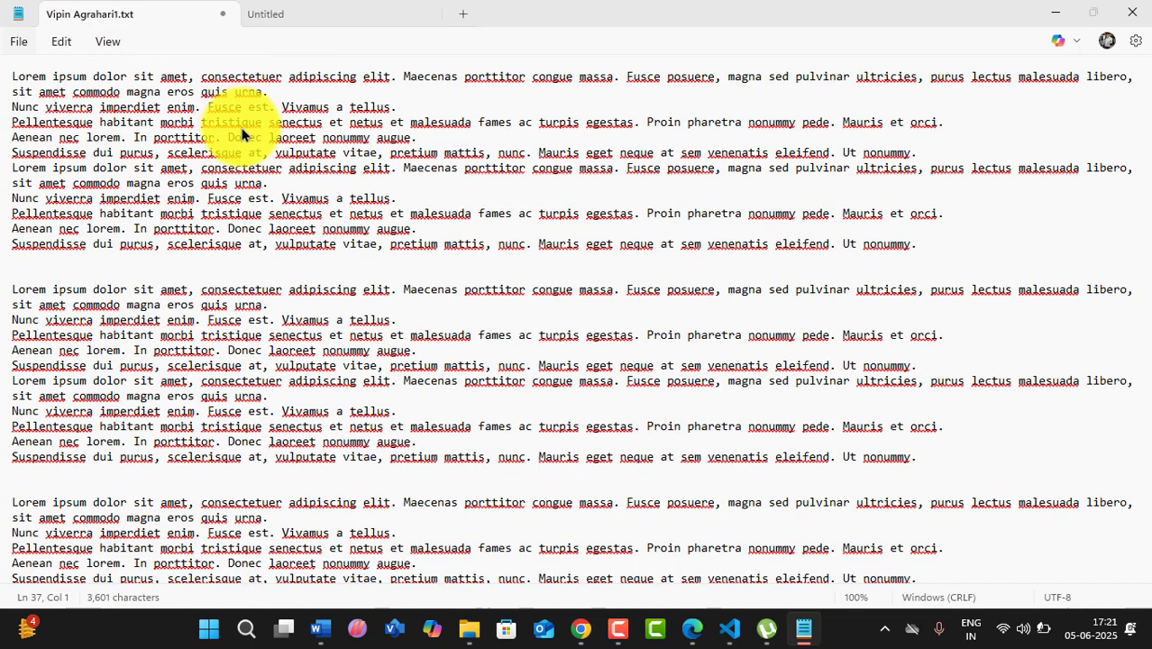
- Close the lorem ipsum tab without saving and type 'sdgdsgsgsdgsdg' into the remaining tab
{"action": "left_click", "coordinate": [223, 13]}
{"action": "left_click", "coordinate": [593, 351]}
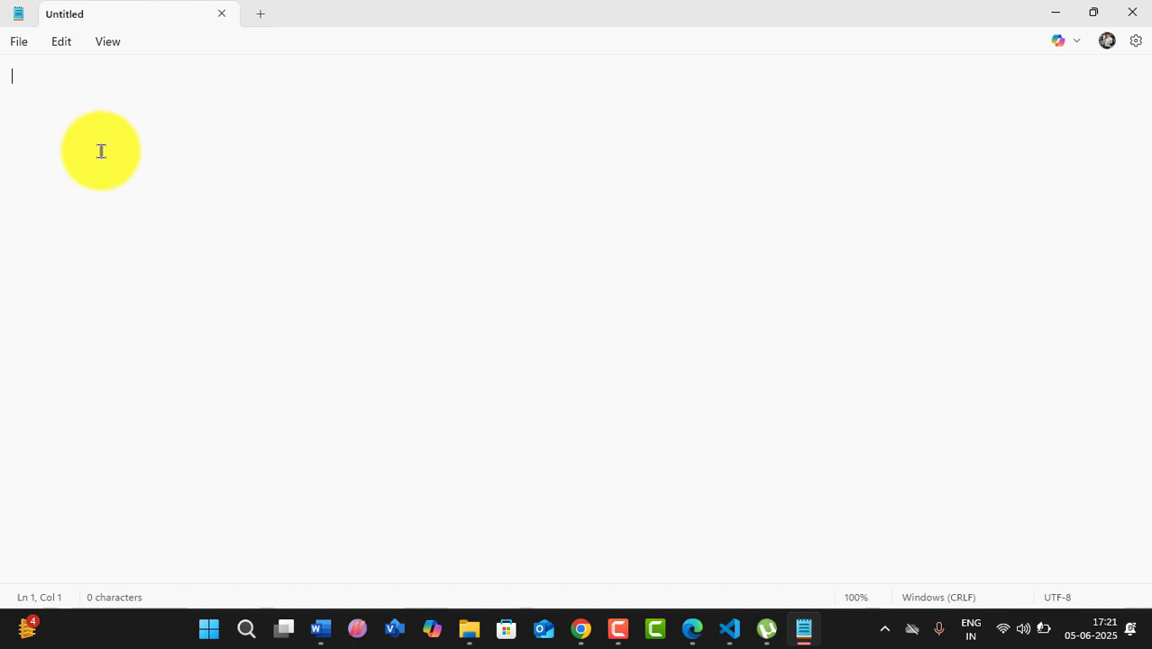
{"action": "type", "text": "sdgdsgsgsdgsdg"}
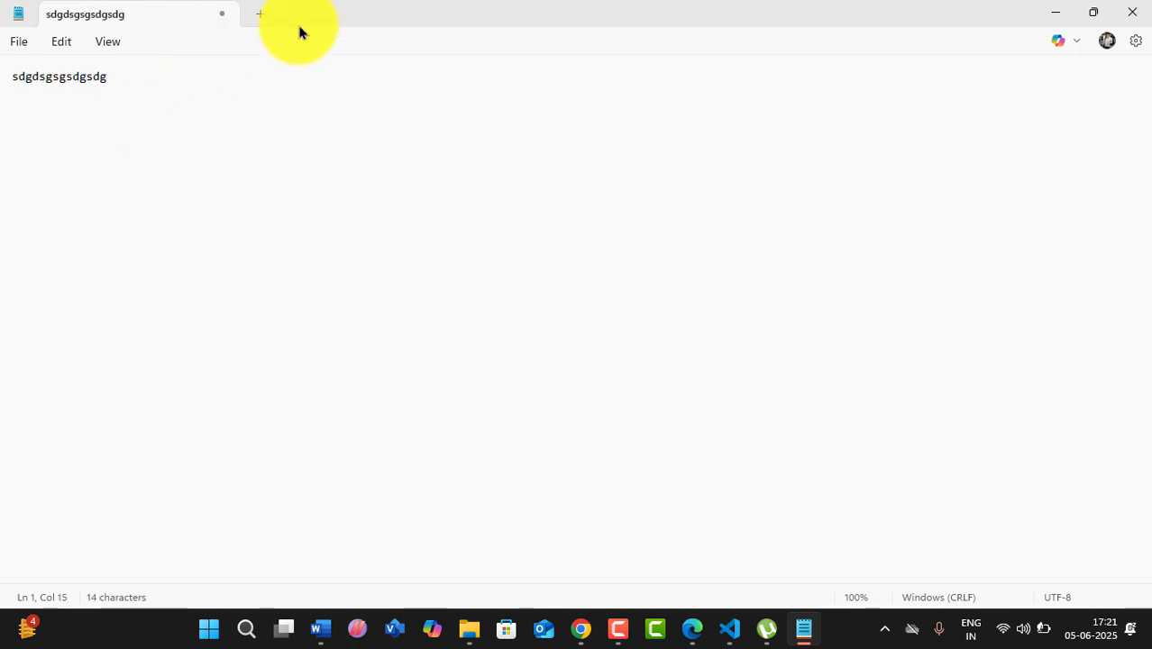
- Fill three new tabs with 'dgsdgsdgsdgsdggs', 'gsdgdsgsdgsdg' and 'gsdgsdgsdgsdgsdgsgfdghfvnnvn'
{"action": "left_click", "coordinate": [262, 15]}
{"action": "type", "text": "dgsdgsdgsdgsdggs"}
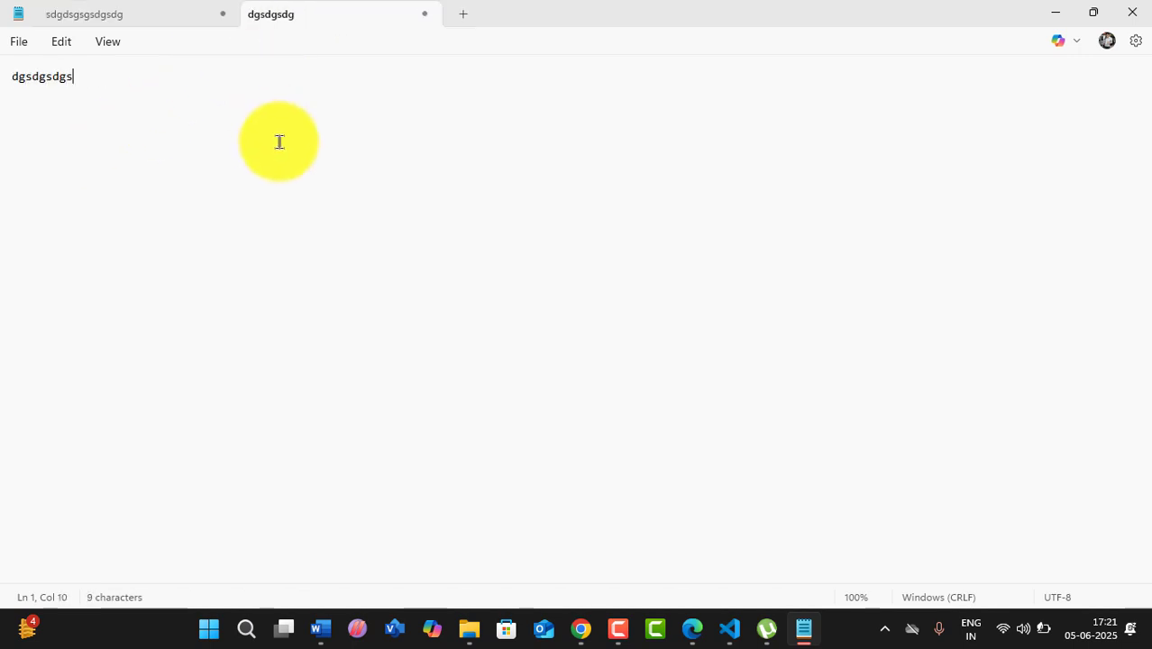
{"action": "left_click", "coordinate": [465, 18]}
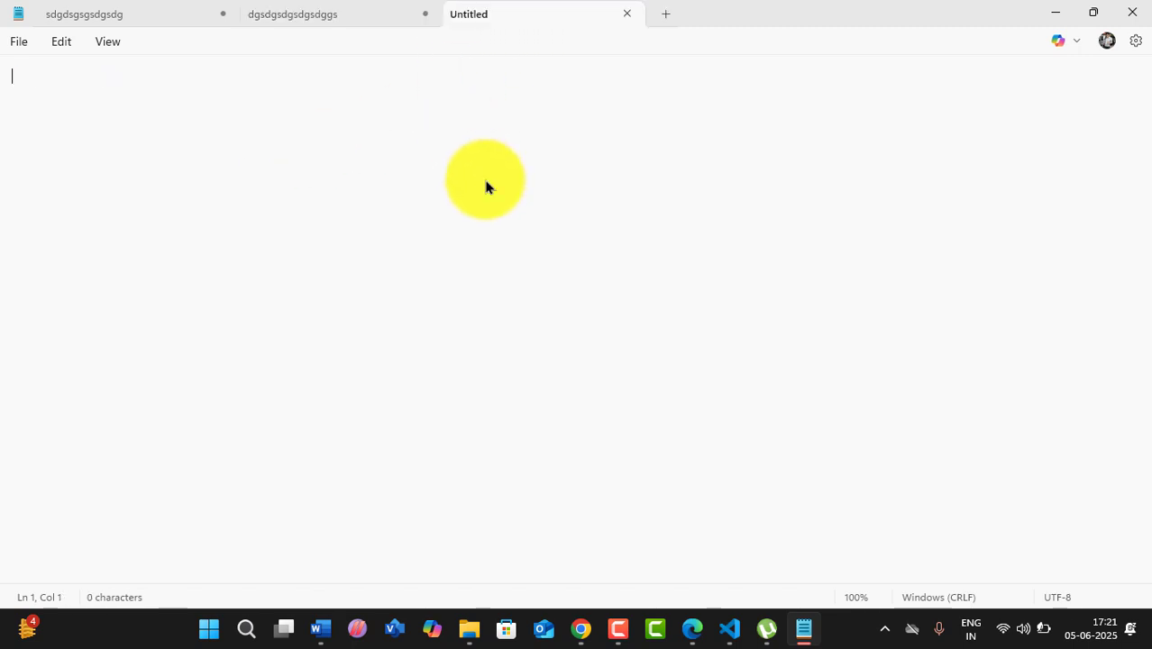
{"action": "type", "text": "gsdgdsgsdgsdg"}
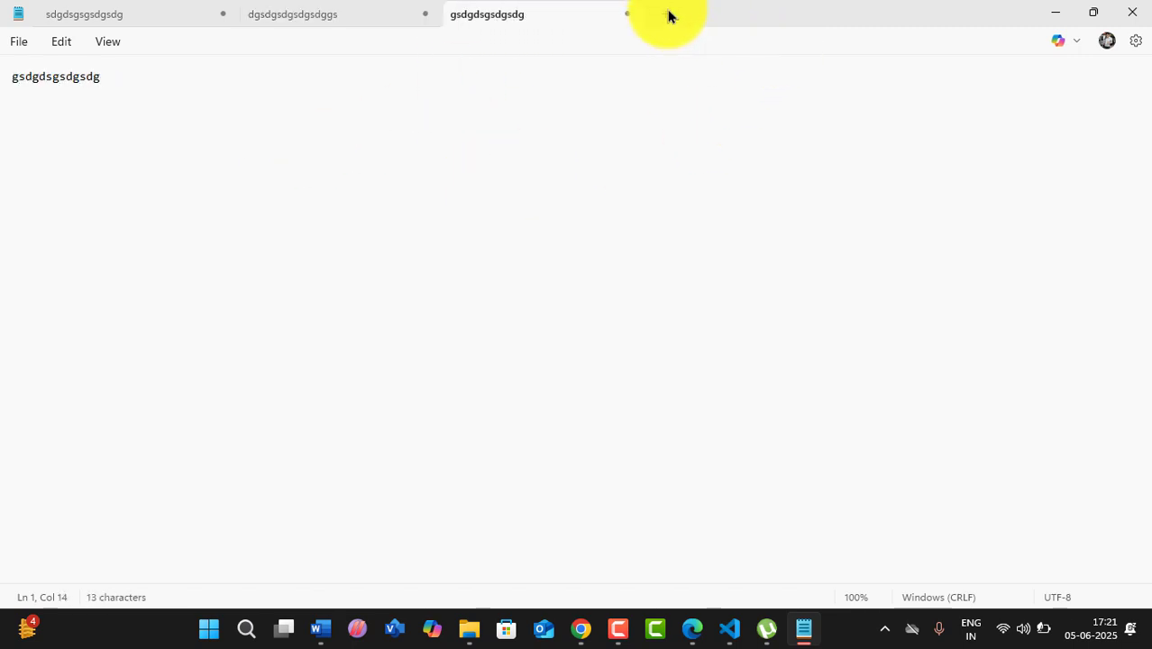
{"action": "left_click", "coordinate": [667, 15]}
{"action": "type", "text": "gsdgsdgsdgsdgsdgsgfdghfvnnvn"}
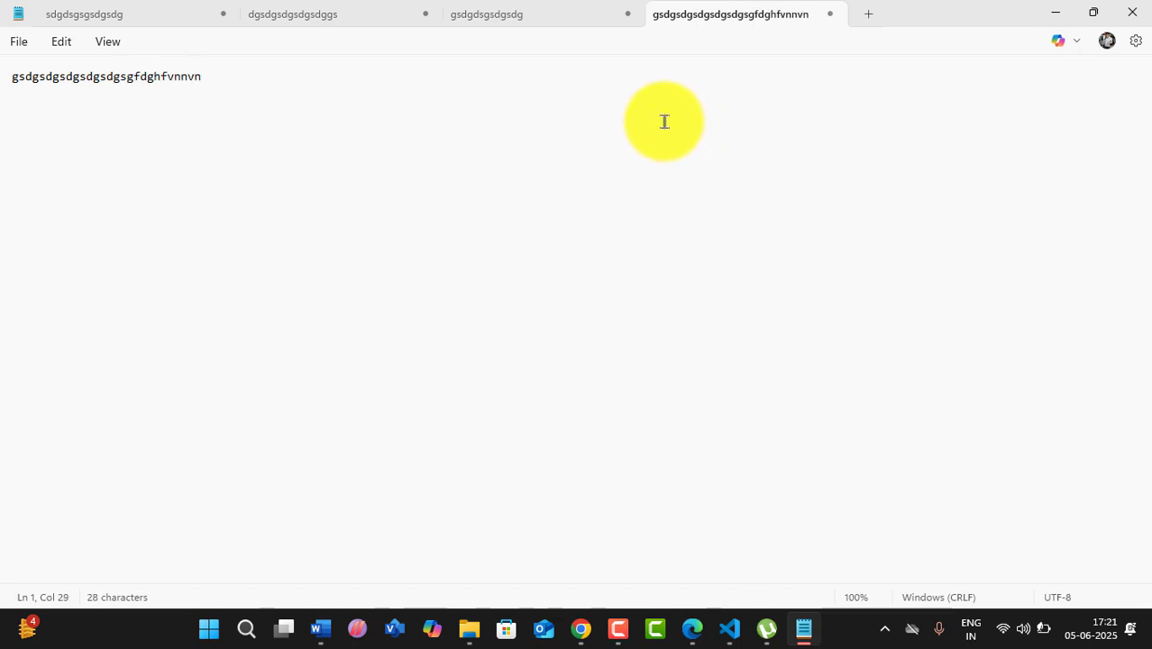
{"action": "left_click", "coordinate": [20, 43]}
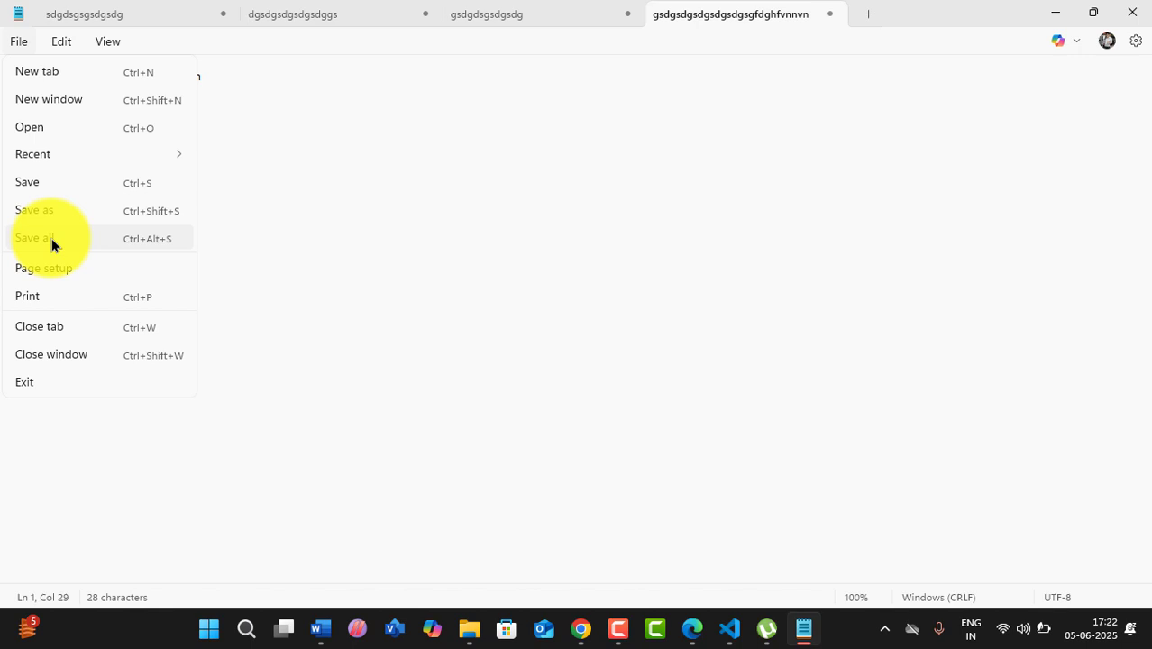
- Use Save all to save the first two tabs to the Desktop as 1.txt and 2.txt
{"action": "left_click", "coordinate": [51, 238]}
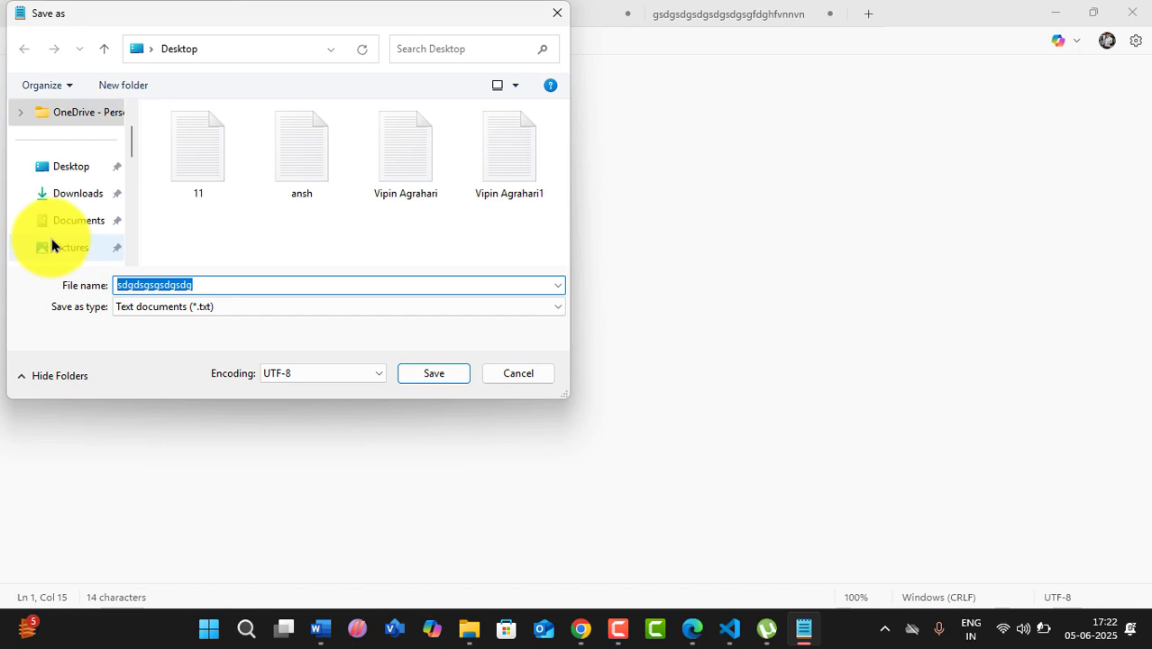
{"action": "left_click", "coordinate": [205, 286]}
{"action": "left_click_drag", "start_coordinate": [206, 285], "coordinate": [8, 291]}
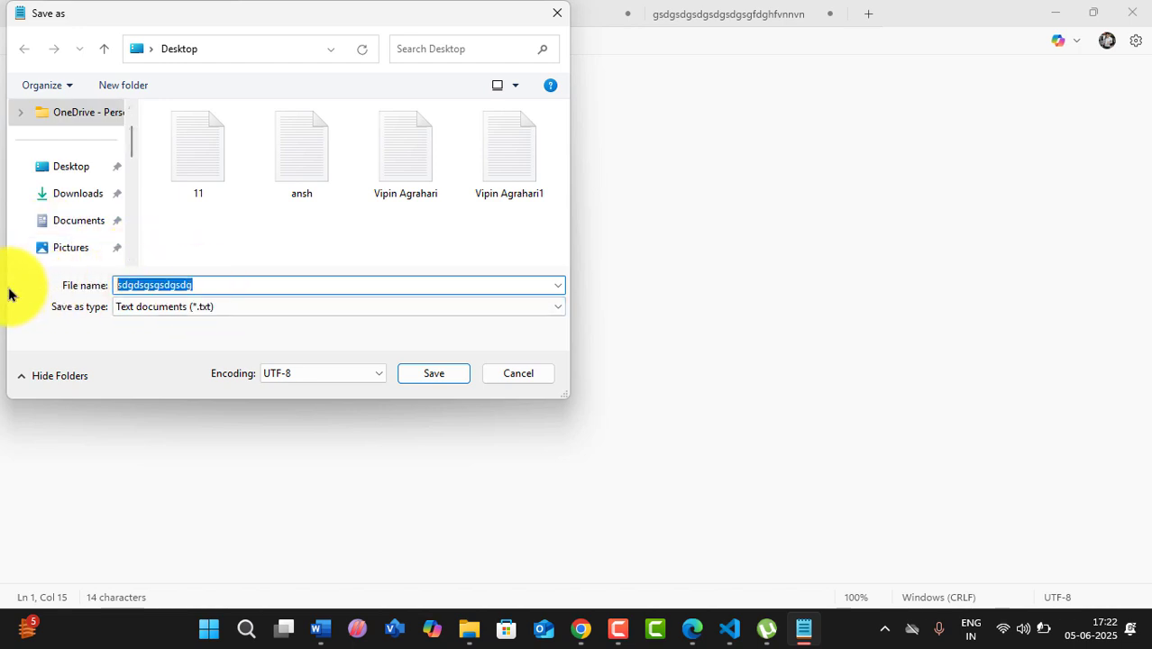
{"action": "type", "text": "1"}
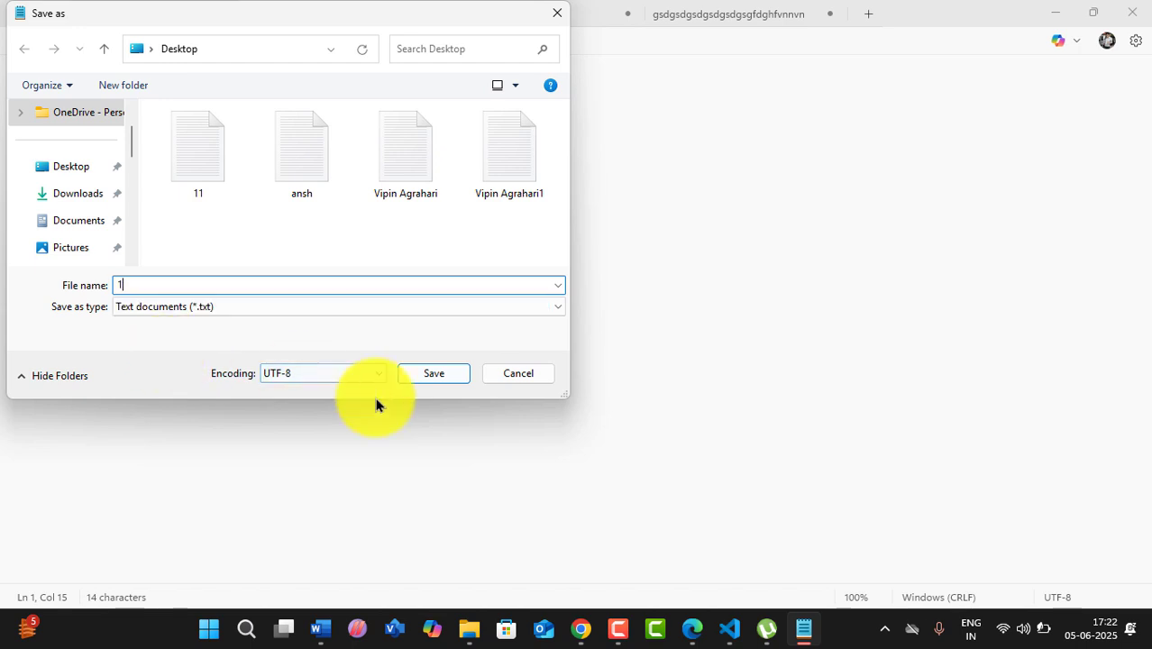
{"action": "left_click", "coordinate": [432, 383]}
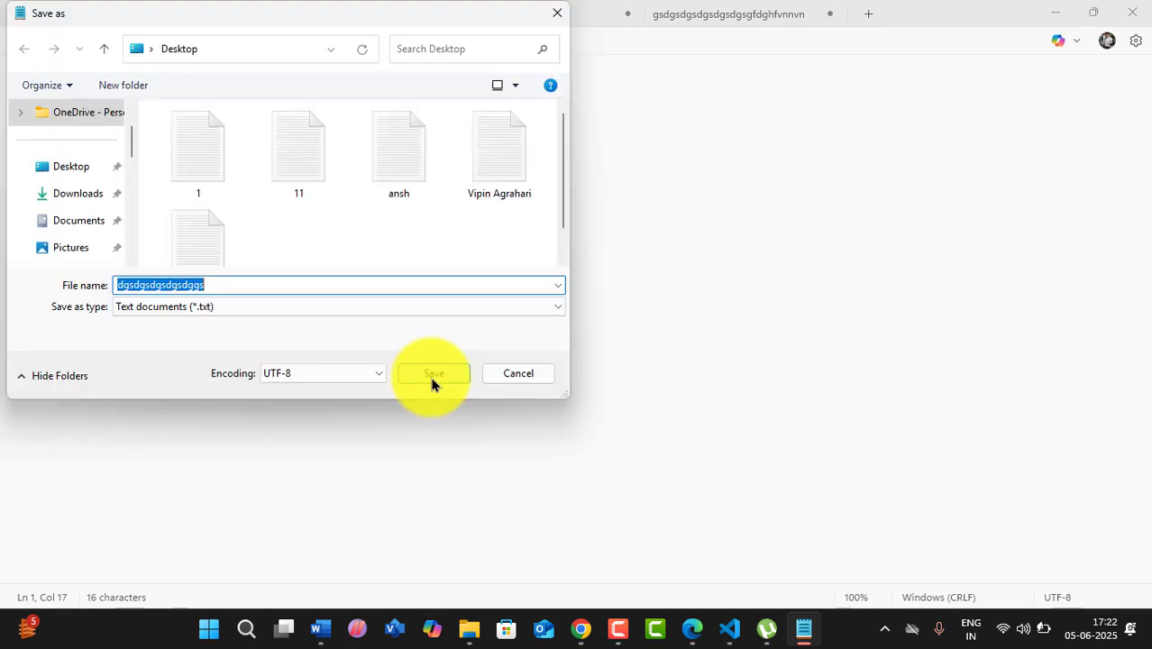
{"action": "left_click_drag", "start_coordinate": [229, 285], "coordinate": [46, 285]}
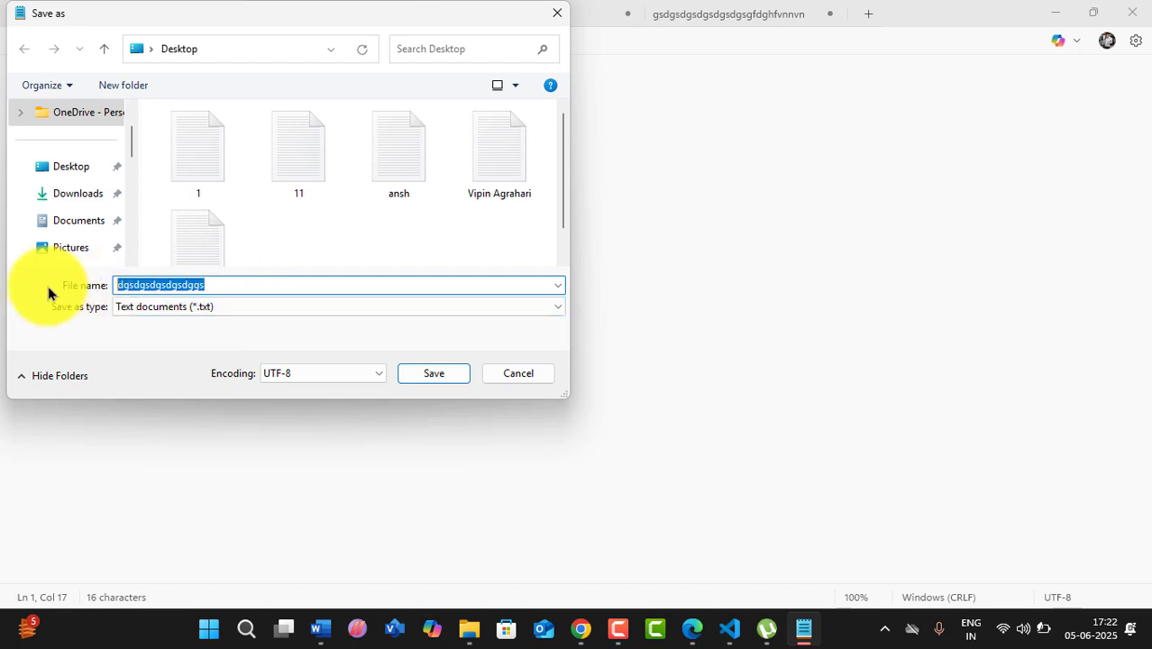
{"action": "type", "text": "2"}
{"action": "left_click", "coordinate": [431, 376]}
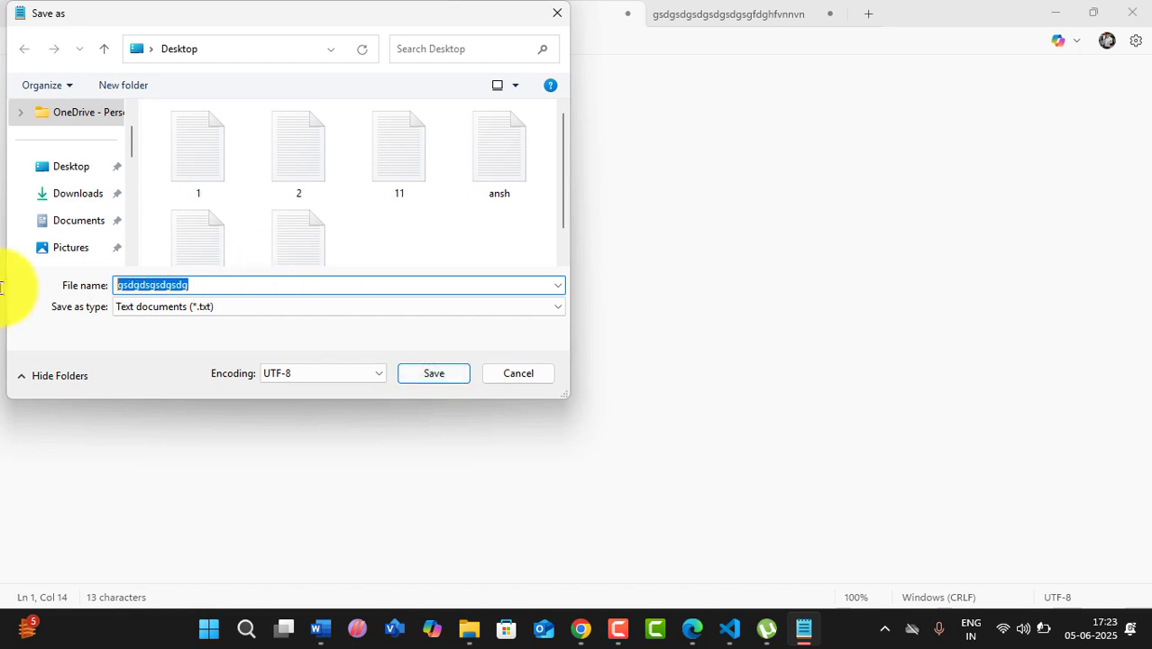
- Save the remaining two tabs as 3.txt and 4.txt
{"action": "type", "text": "3"}
{"action": "left_click", "coordinate": [434, 378]}
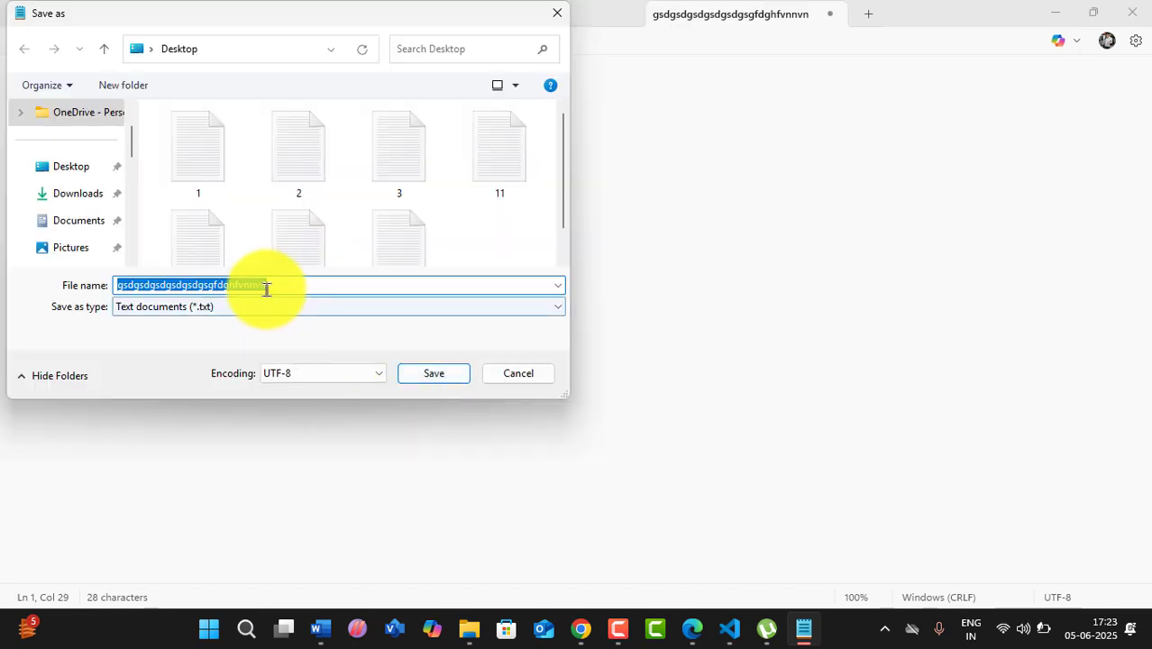
{"action": "left_click", "coordinate": [232, 286]}
{"action": "double_click", "coordinate": [232, 286]}
{"action": "type", "text": "4"}
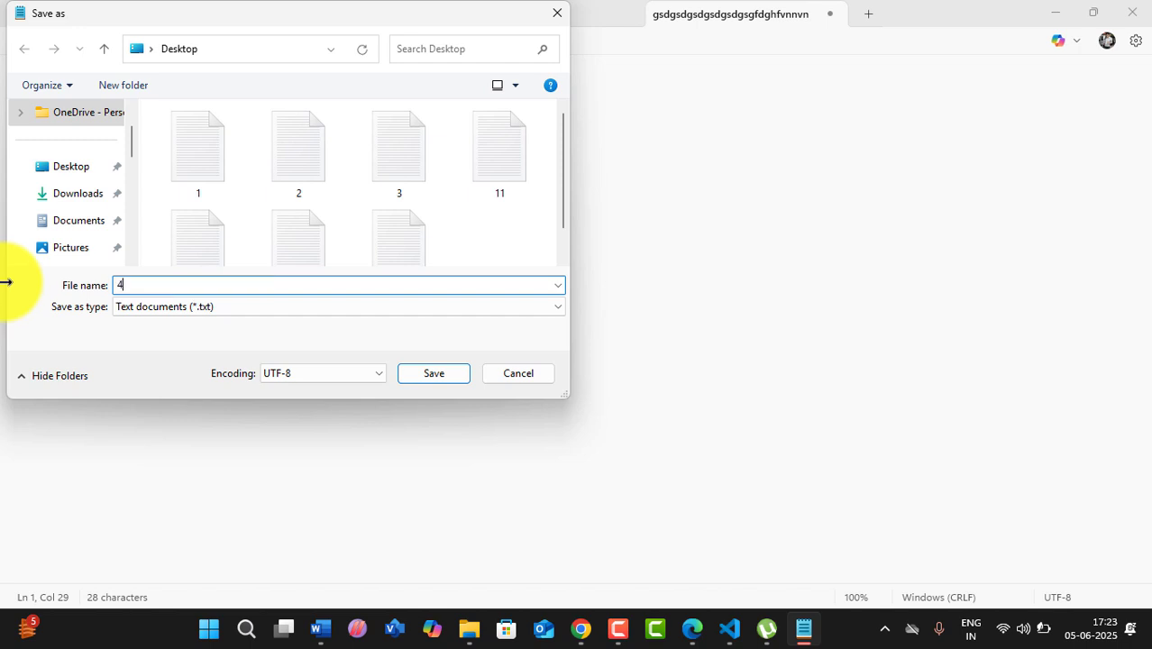
{"action": "left_click", "coordinate": [417, 375]}
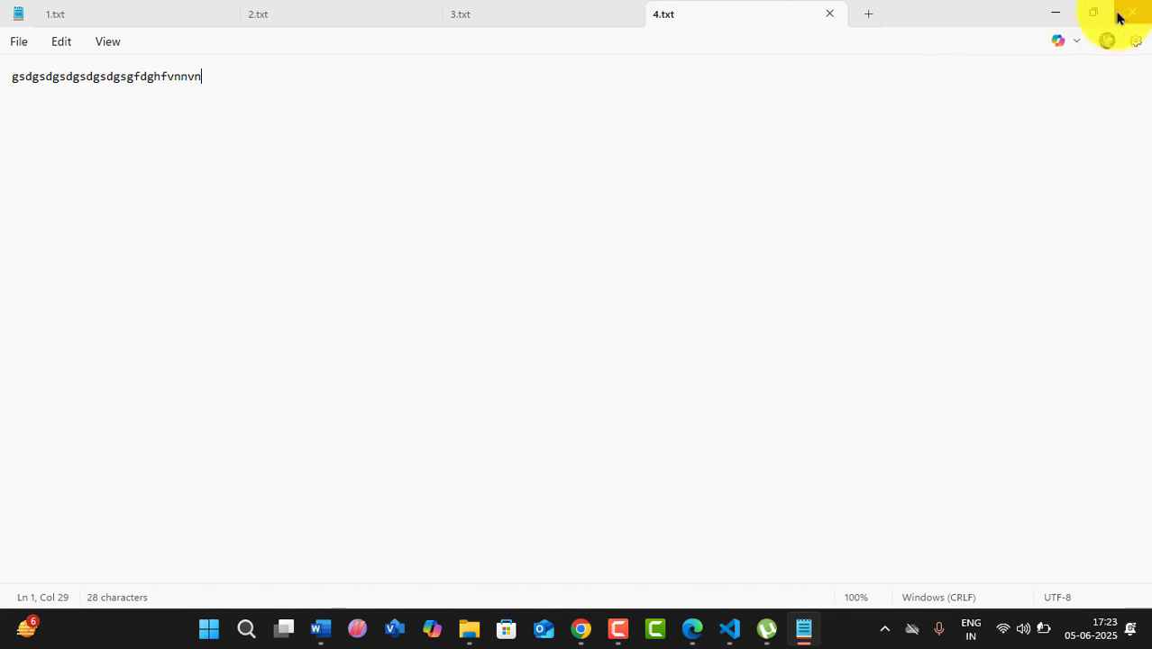
- Minimize Notepad and the PDF viewer, then restore Notepad with 4.txt in front
{"action": "left_click", "coordinate": [1060, 14]}
{"action": "left_click", "coordinate": [1057, 13]}
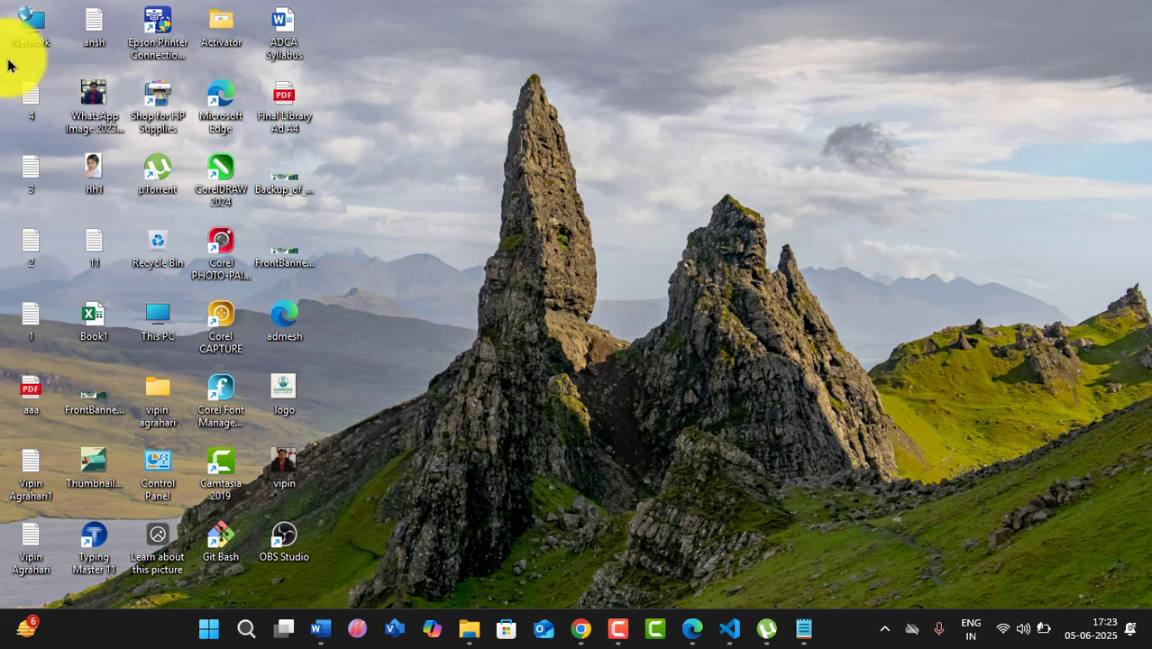
{"action": "left_click", "coordinate": [803, 629]}
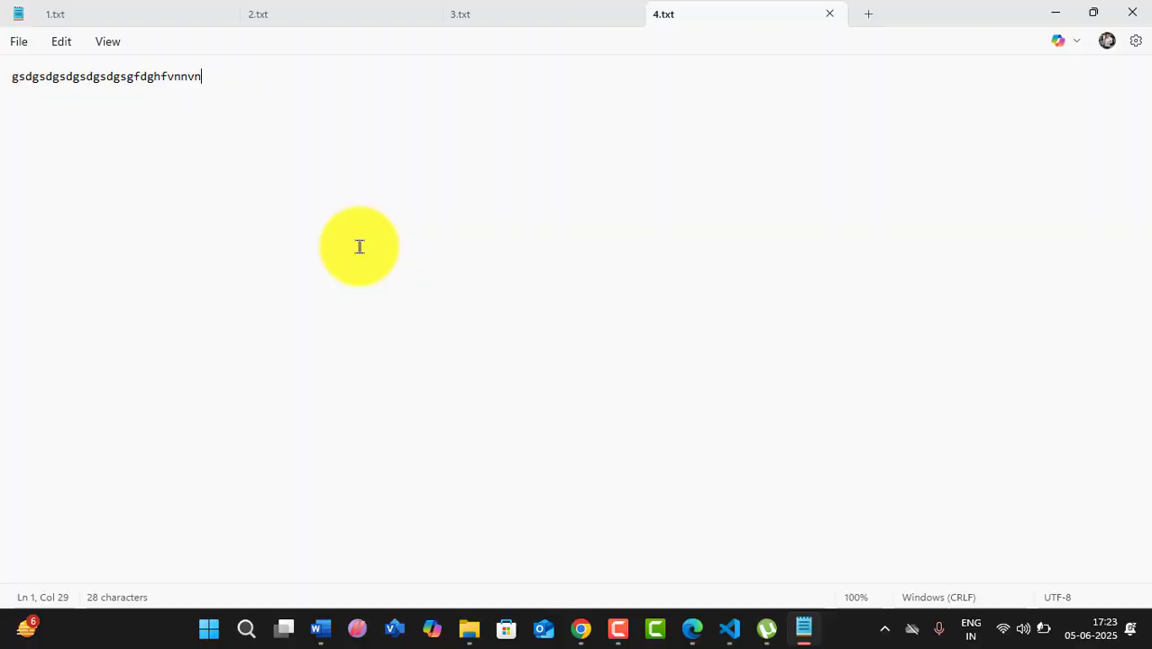
{"action": "left_click", "coordinate": [17, 42]}
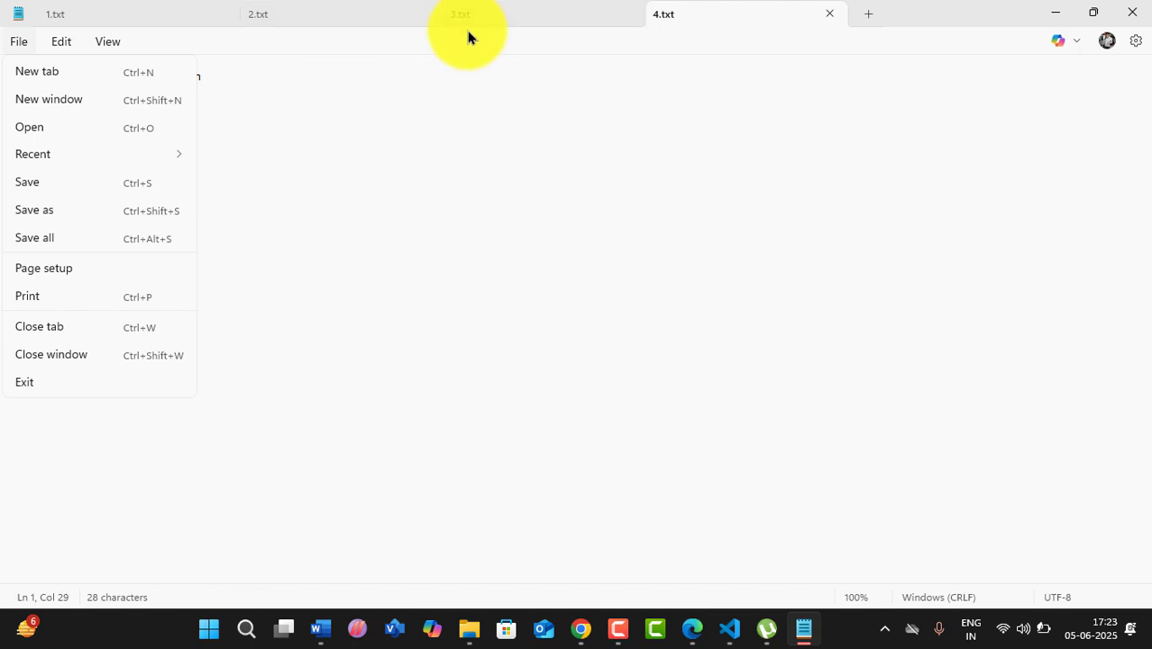
- Close the 4.txt, 3.txt and 2.txt tabs, then close the Notepad window
{"action": "left_click", "coordinate": [87, 328]}
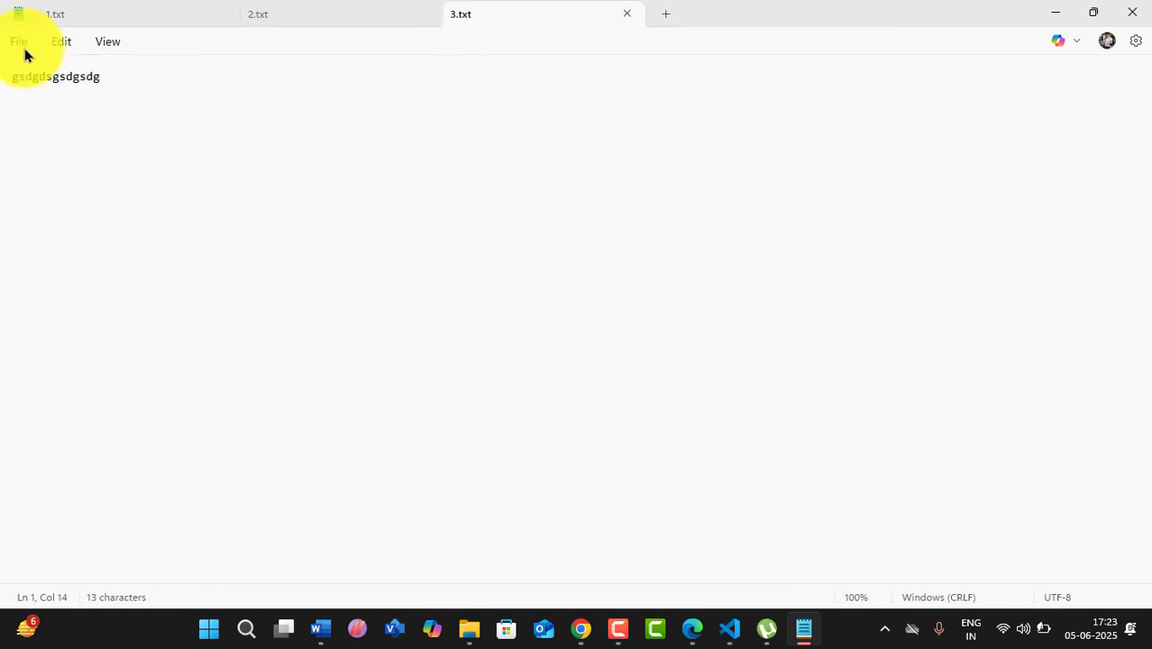
{"action": "left_click", "coordinate": [20, 42]}
{"action": "left_click", "coordinate": [47, 328]}
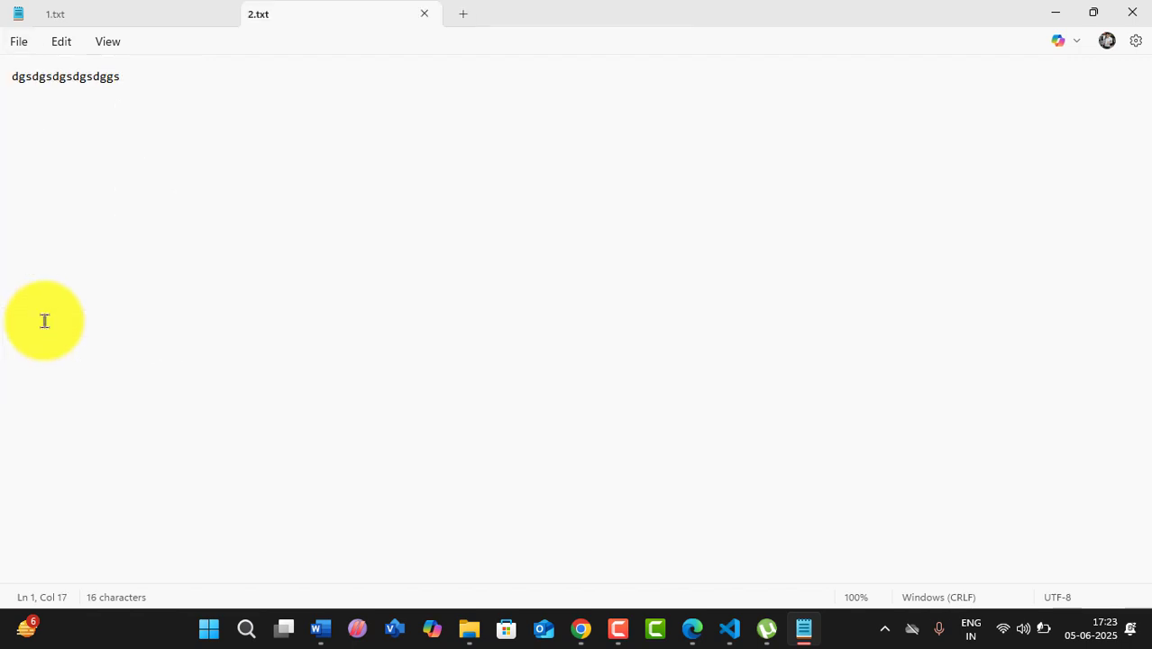
{"action": "left_click", "coordinate": [21, 43]}
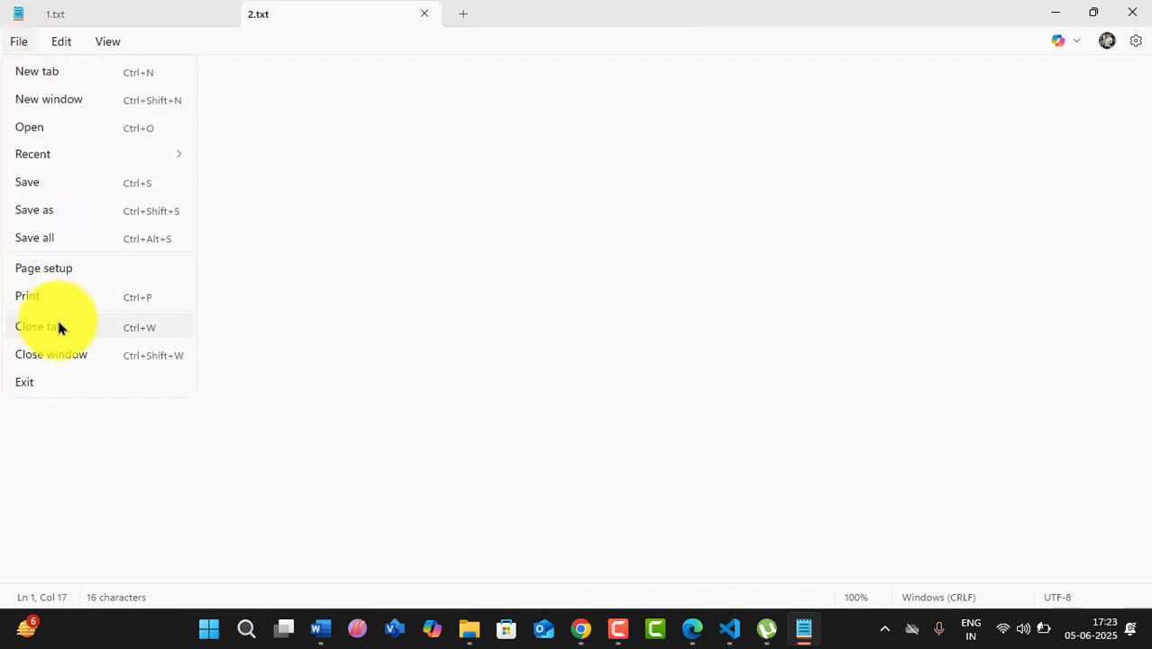
{"action": "left_click", "coordinate": [58, 327]}
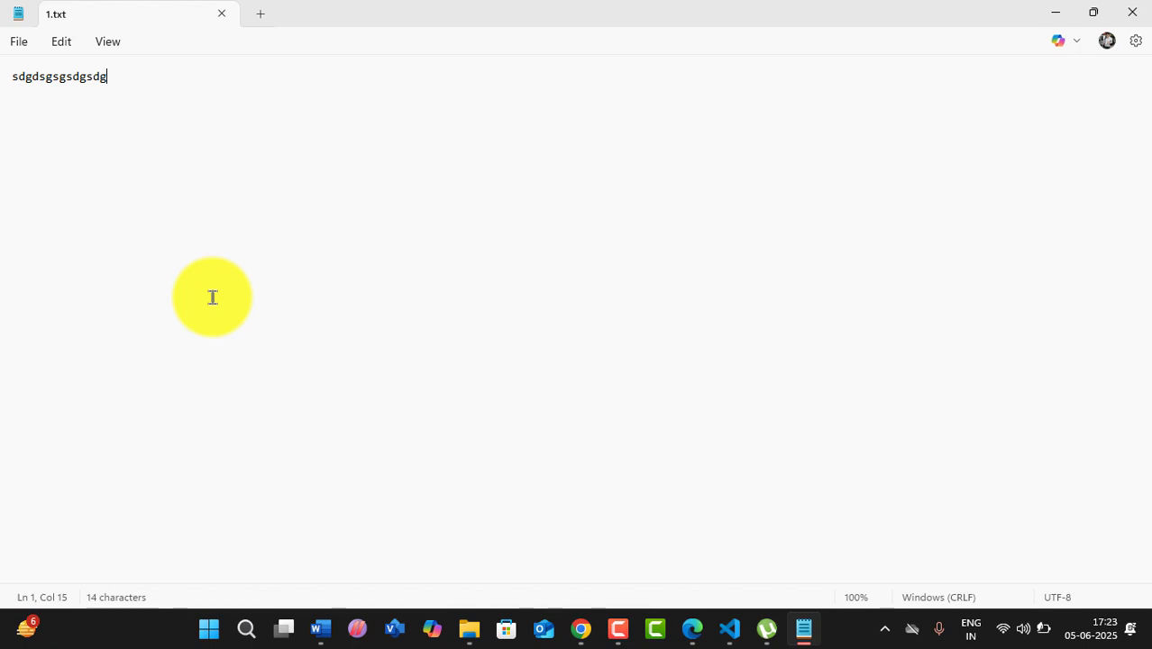
{"action": "left_click", "coordinate": [22, 43]}
{"action": "left_click", "coordinate": [61, 357]}
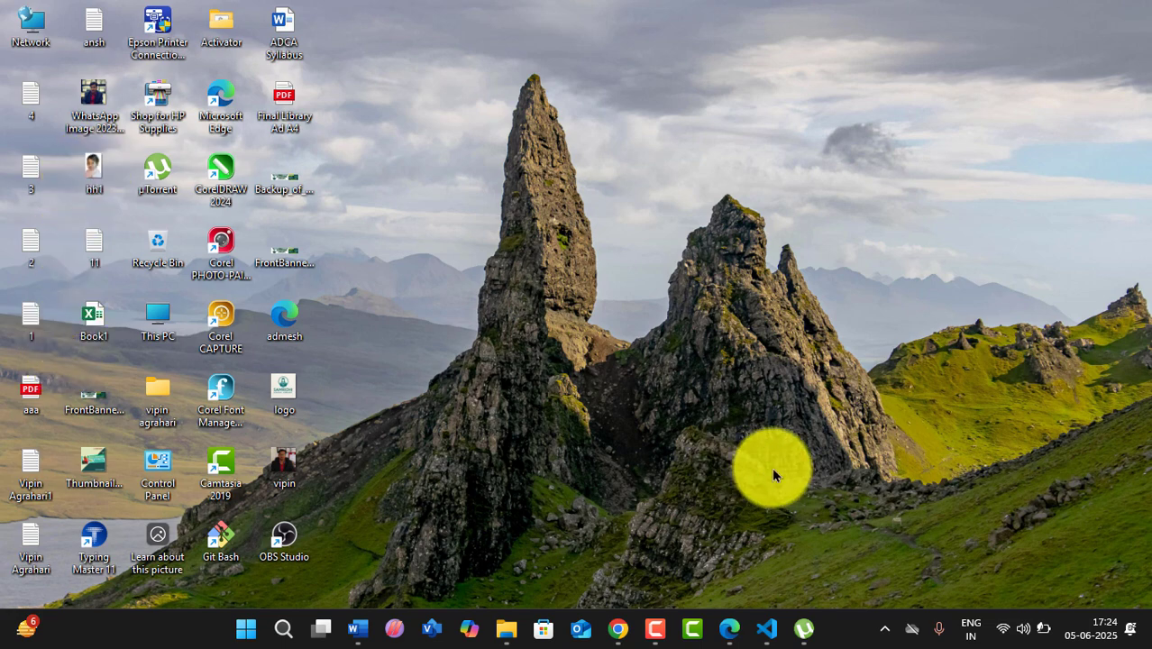
- Relaunch Notepad maximized with 1.txt, then open and close an empty second window
{"action": "key", "text": "super+r"}
{"action": "key", "text": "Escape"}
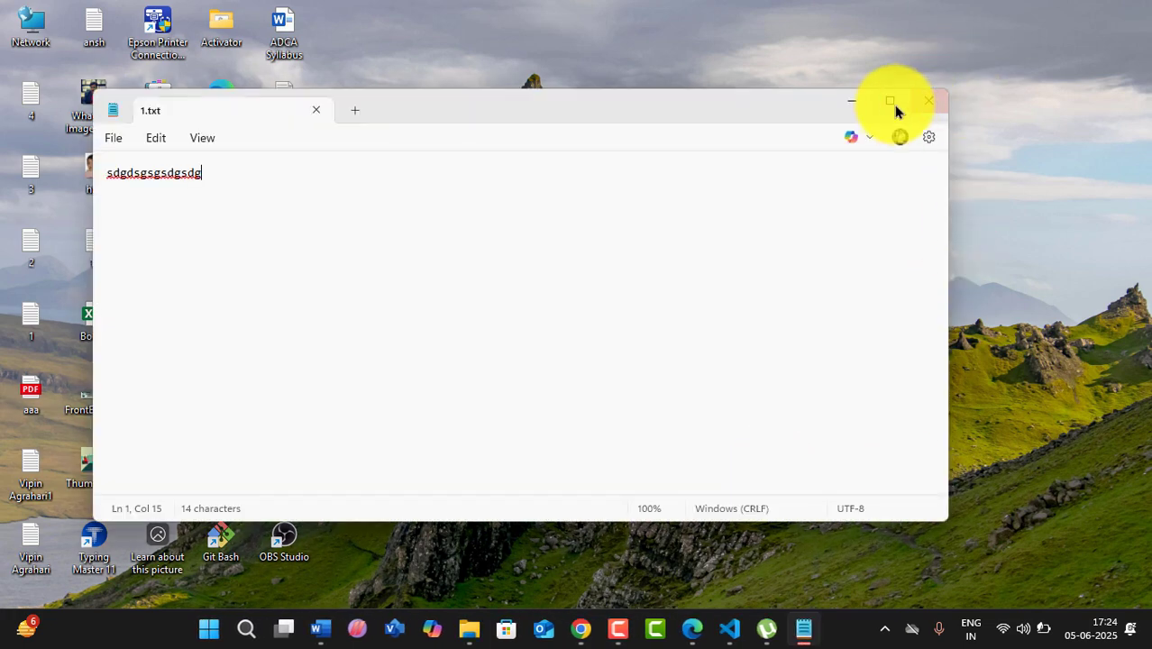
{"action": "left_click", "coordinate": [894, 106]}
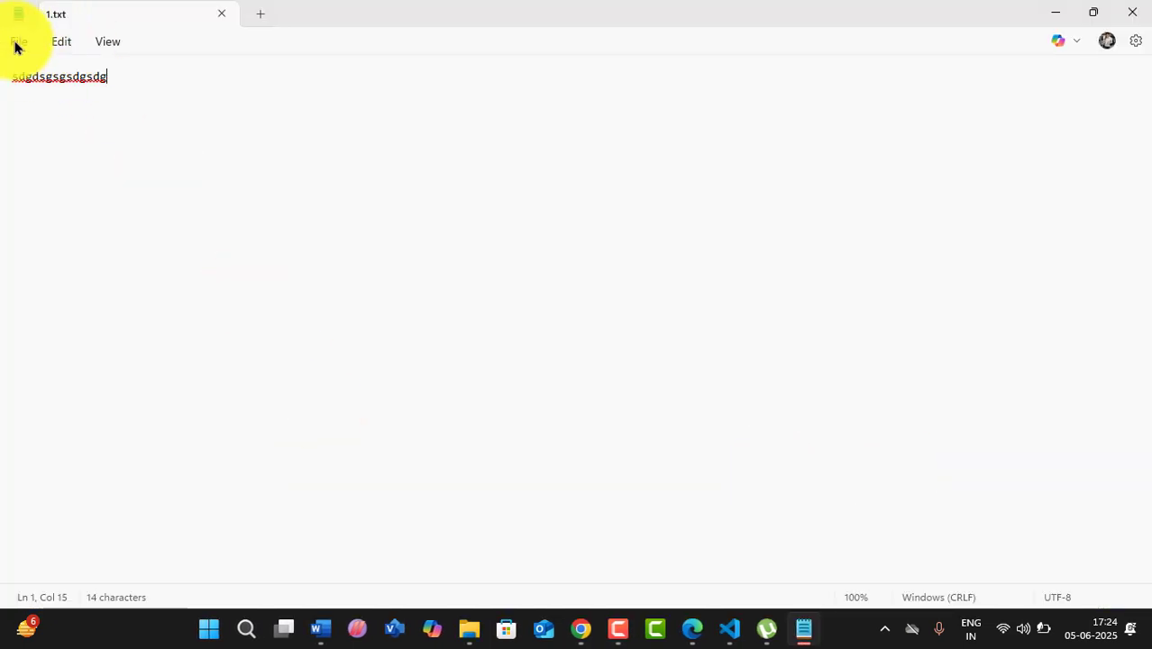
{"action": "left_click", "coordinate": [15, 47]}
{"action": "left_click", "coordinate": [39, 97]}
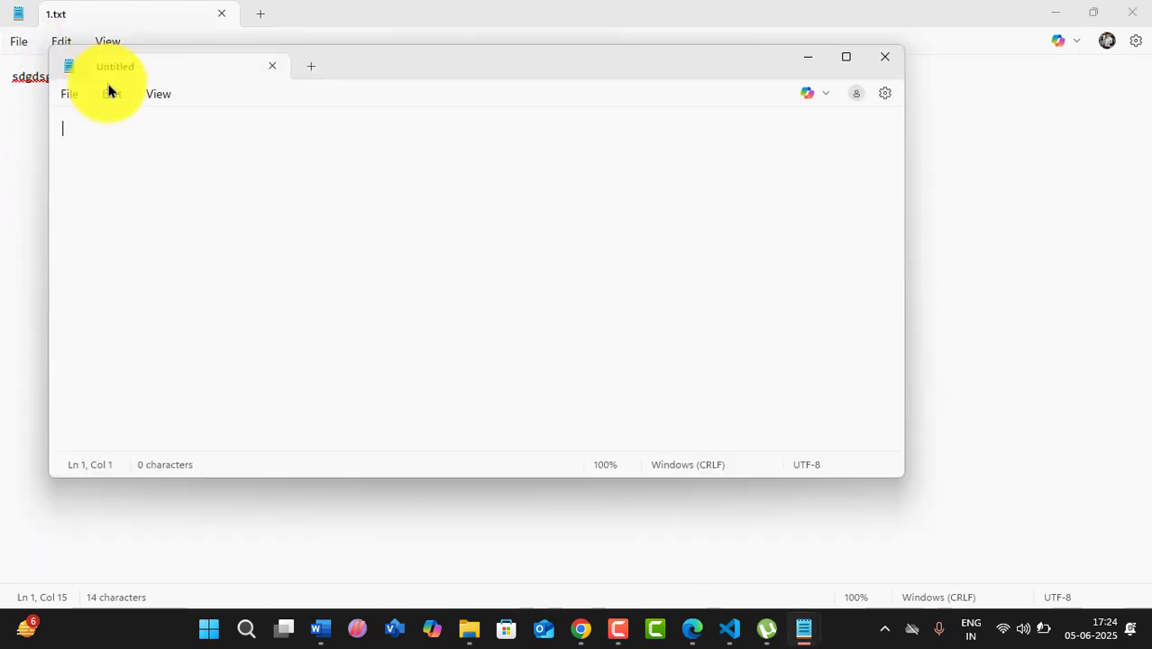
{"action": "left_click", "coordinate": [66, 94]}
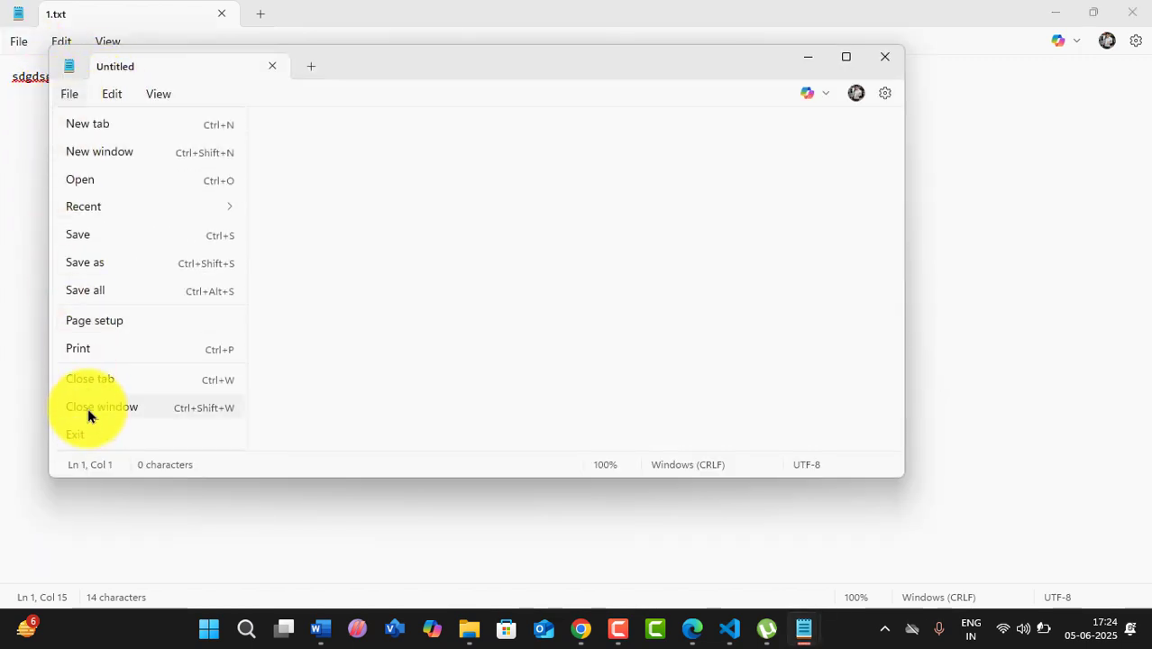
{"action": "left_click", "coordinate": [88, 410]}
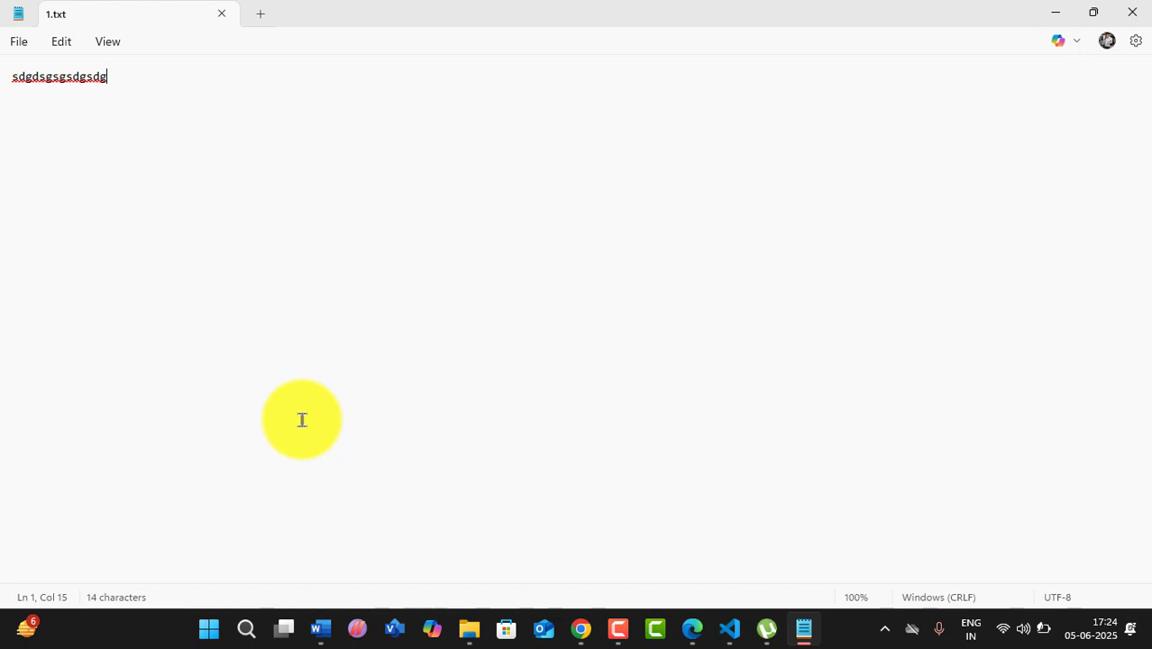
{"action": "left_click", "coordinate": [19, 42]}
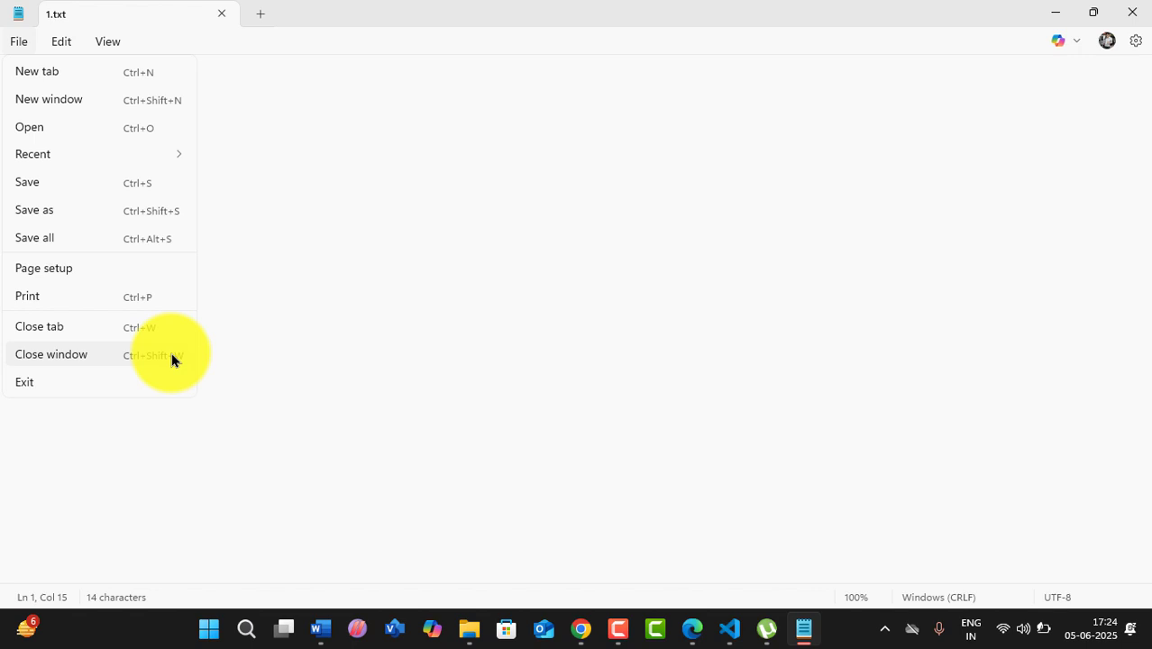
- Dismiss the File menu and briefly select the end of 'sdgdsgsgsdgsdg', leaving the text unchanged
{"action": "left_click", "coordinate": [372, 231]}
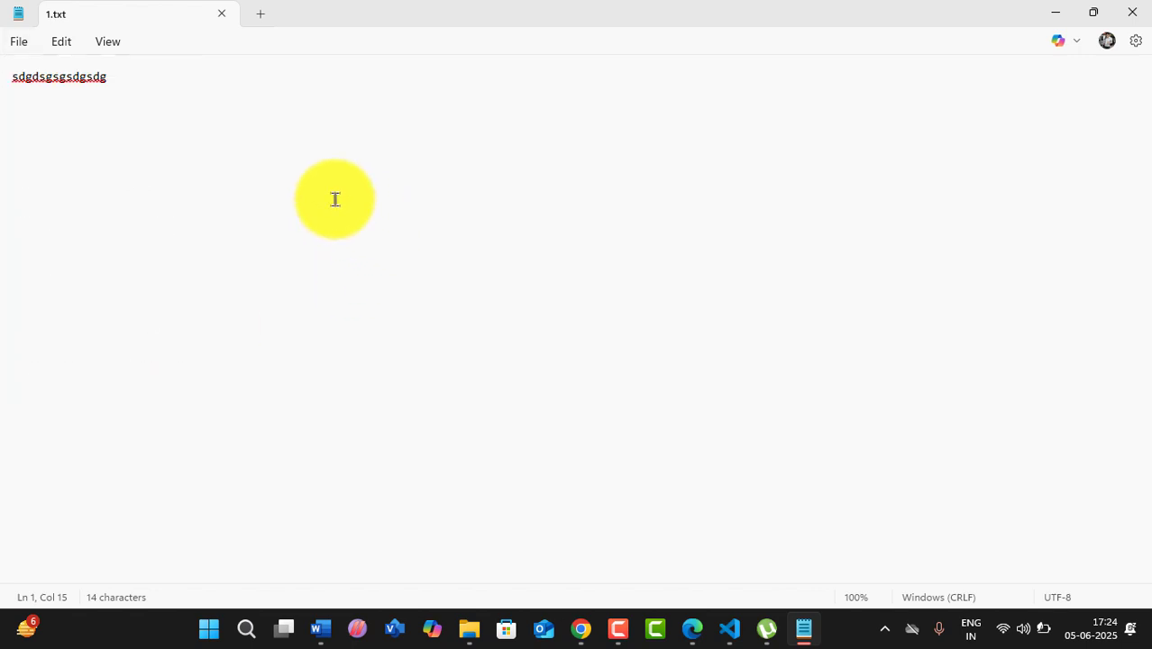
{"action": "left_click_drag", "start_coordinate": [133, 88], "coordinate": [74, 80]}
{"action": "left_click", "coordinate": [355, 103]}
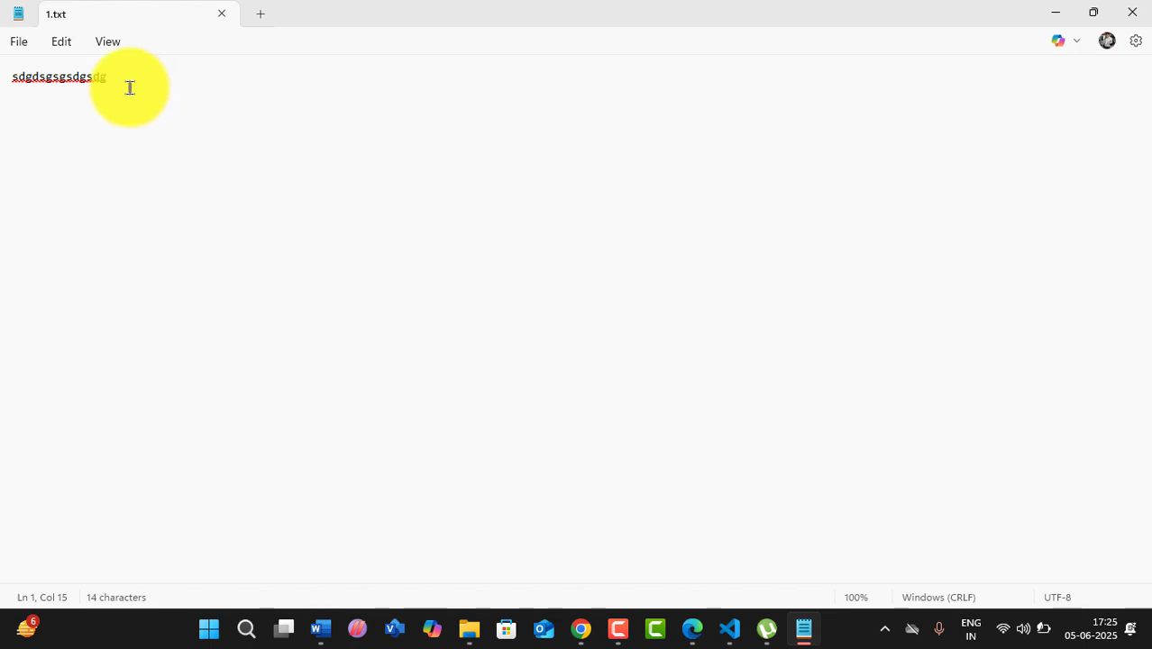
- Select the whole 'sdgdsgsgsdgsdg' line and delete it, leaving 1.txt empty
{"action": "left_click", "coordinate": [24, 45]}
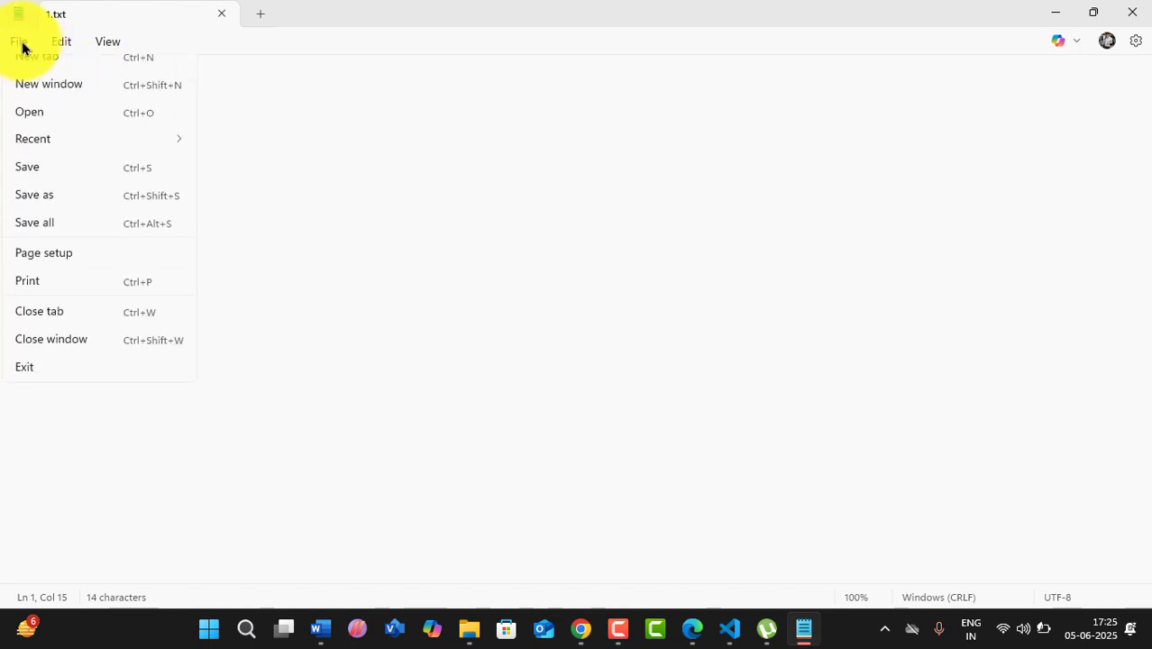
{"action": "left_click", "coordinate": [584, 236]}
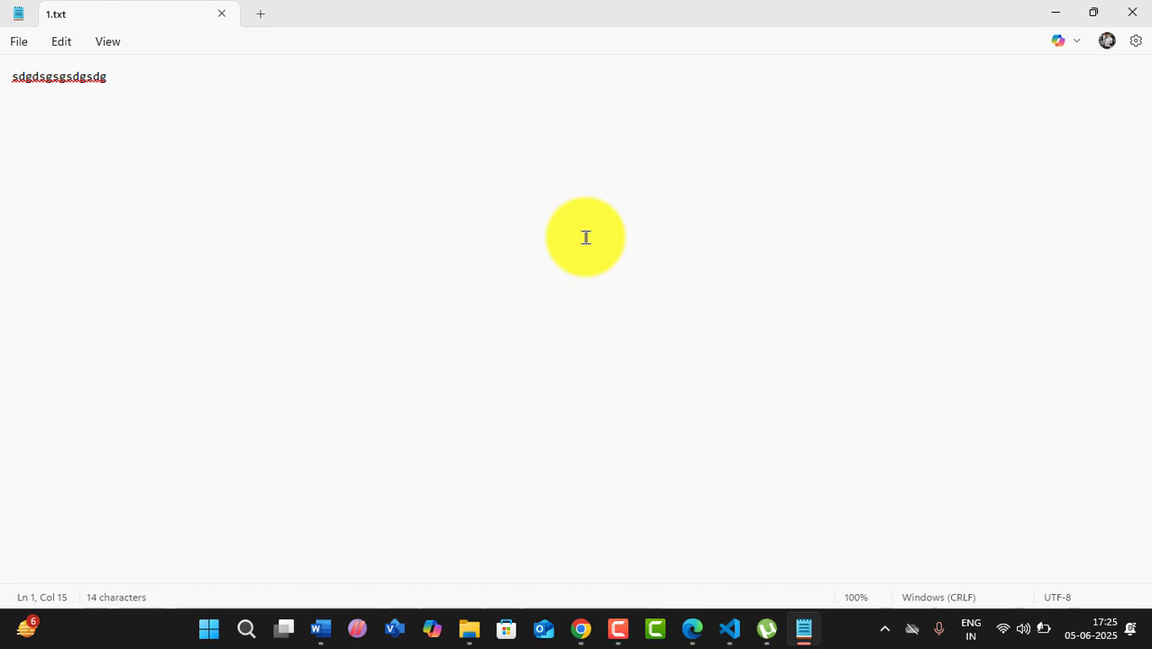
{"action": "left_click", "coordinate": [26, 43]}
{"action": "left_click", "coordinate": [156, 480]}
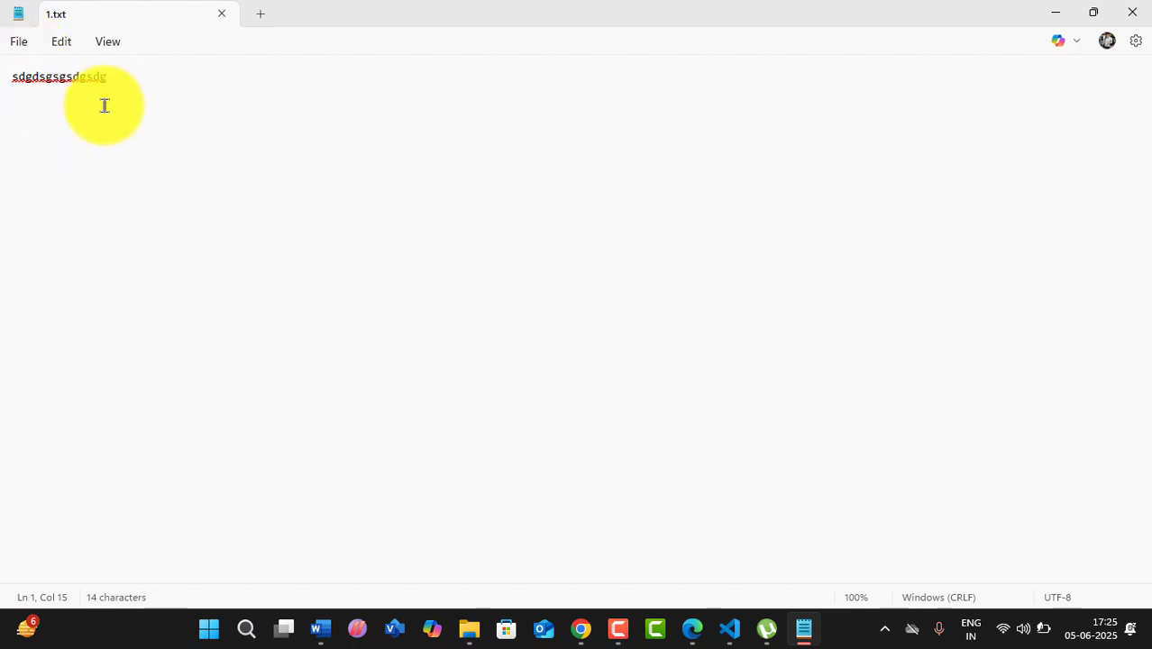
{"action": "left_click_drag", "start_coordinate": [128, 76], "coordinate": [1, 81]}
{"action": "key", "text": "BackSpace"}
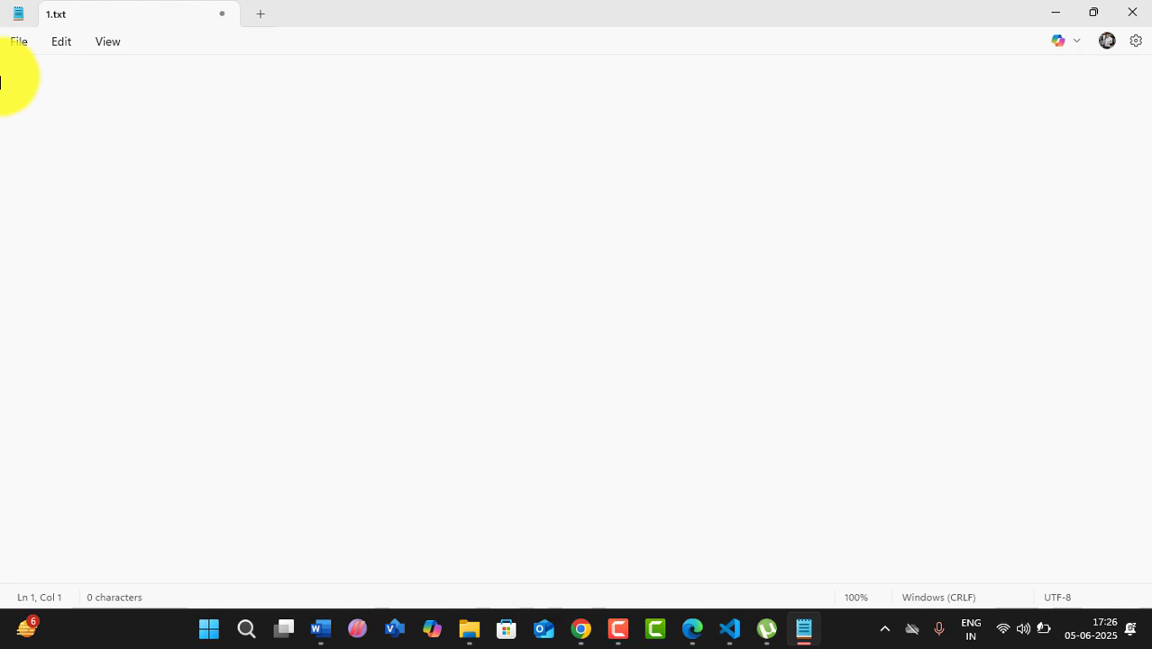
- Type nested <html>, <head> and <title> tag pairs on separate lines
{"action": "type", "text": "<html></html"}
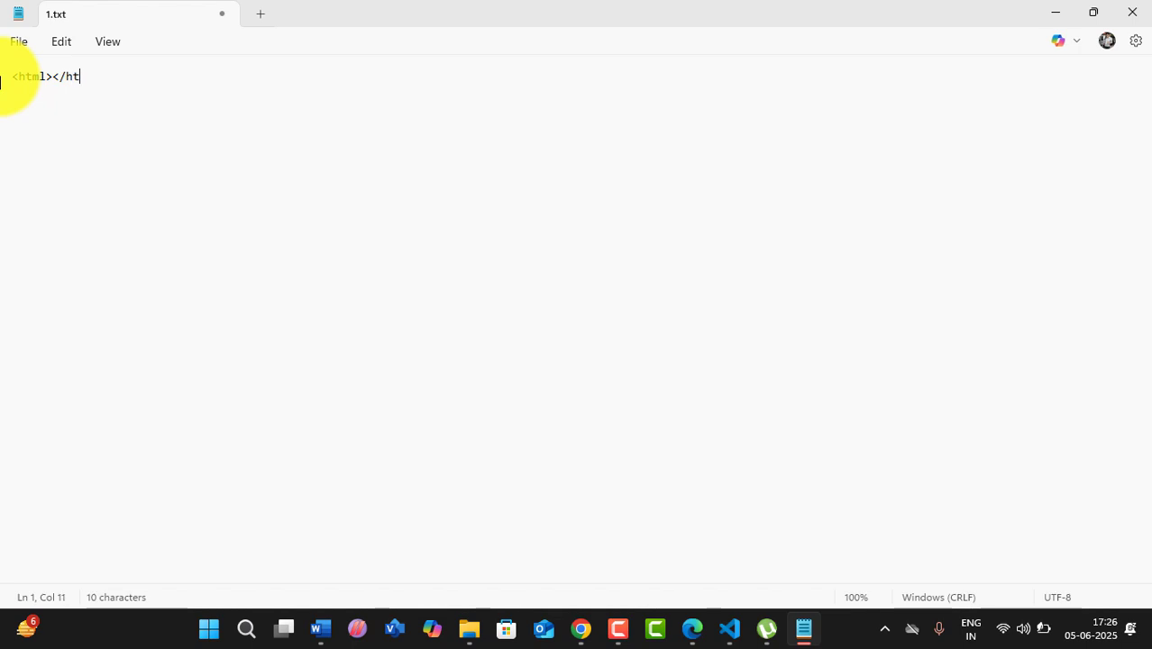
{"action": "type", "text": ">"}
{"action": "key", "text": "Left"}
{"action": "key", "text": "Left"}
{"action": "key", "text": "Left"}
{"action": "key", "text": "Left"}
{"action": "key", "text": "Left"}
{"action": "key", "text": "Left"}
{"action": "key", "text": "Left"}
{"action": "key", "text": "Return"}
{"action": "key", "text": "Return"}
{"action": "key", "text": "Return"}
{"action": "key", "text": "Return"}
{"action": "key", "text": "Up"}
{"action": "key", "text": "Up"}
{"action": "key", "text": "Up"}
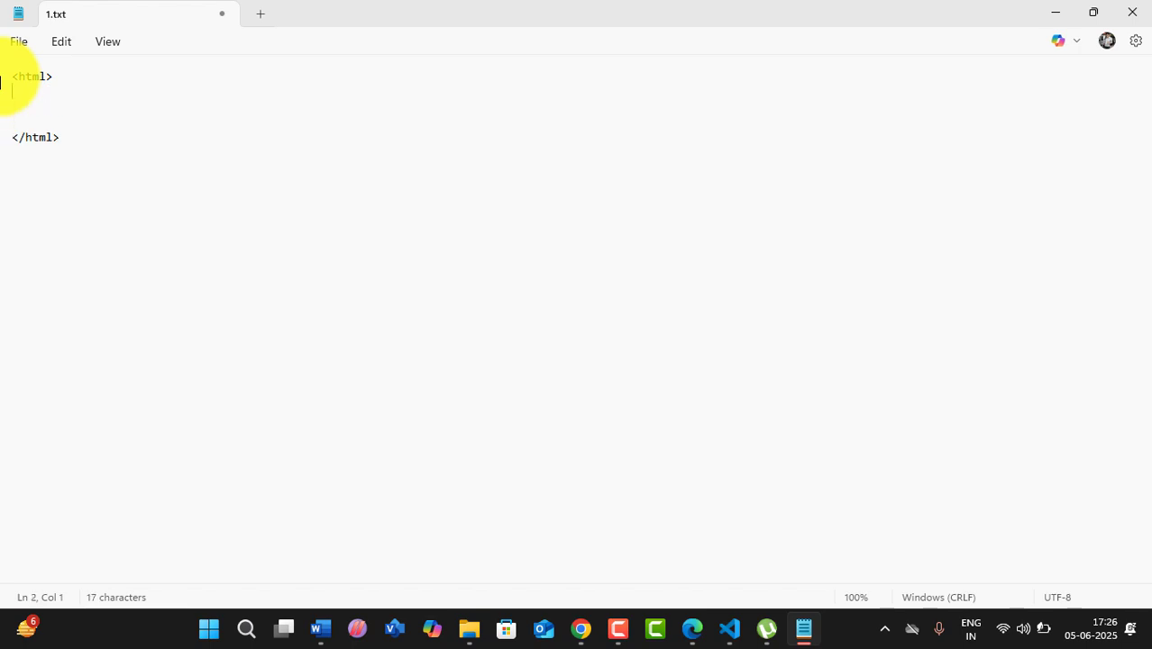
{"action": "type", "text": "<head></"}
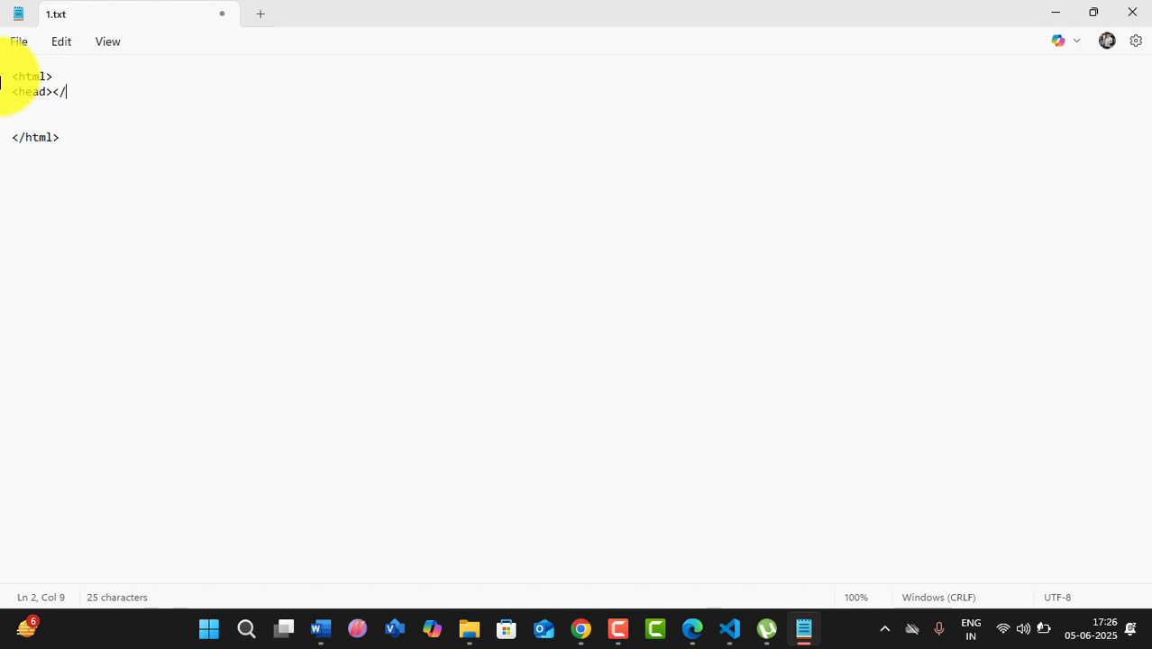
{"action": "type", "text": "head>"}
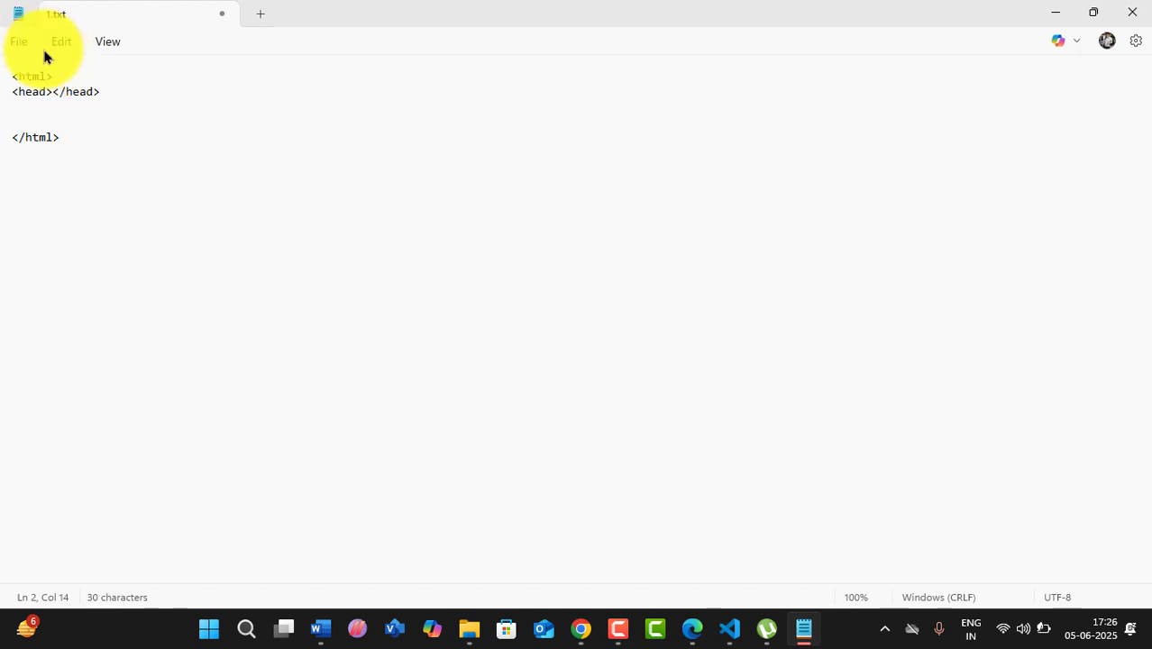
{"action": "left_click", "coordinate": [52, 91]}
{"action": "type", "text": "<title"}
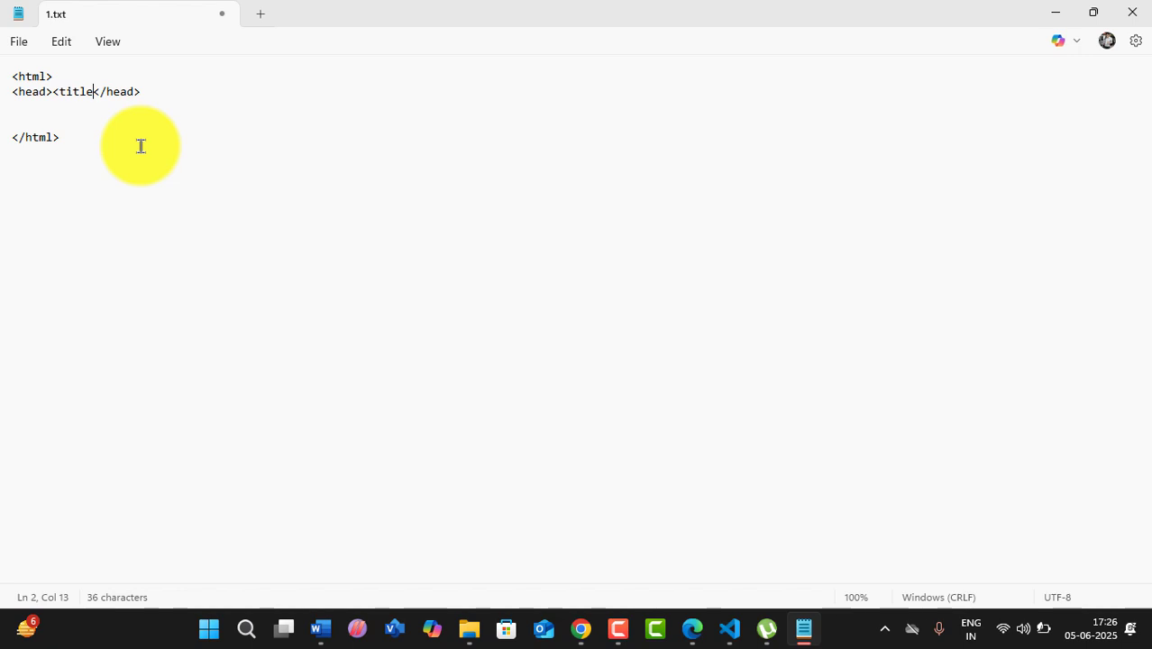
{"action": "type", "text": "></title>"}
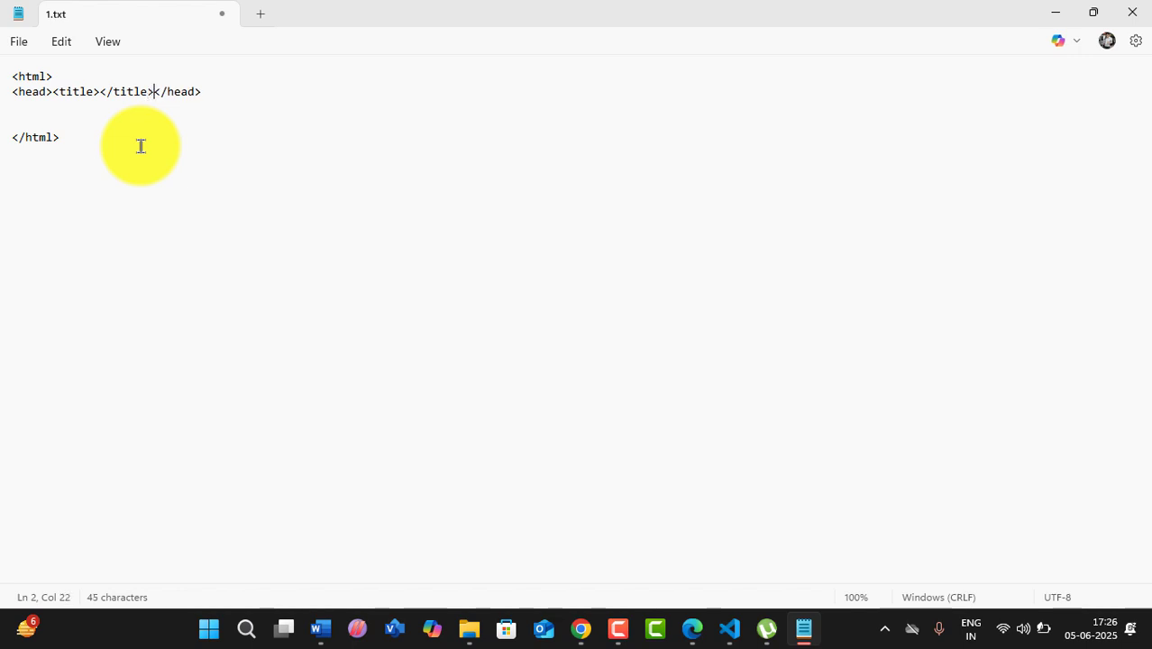
- Fill the page title with 'DemoWebsite'
{"action": "left_click", "coordinate": [102, 91]}
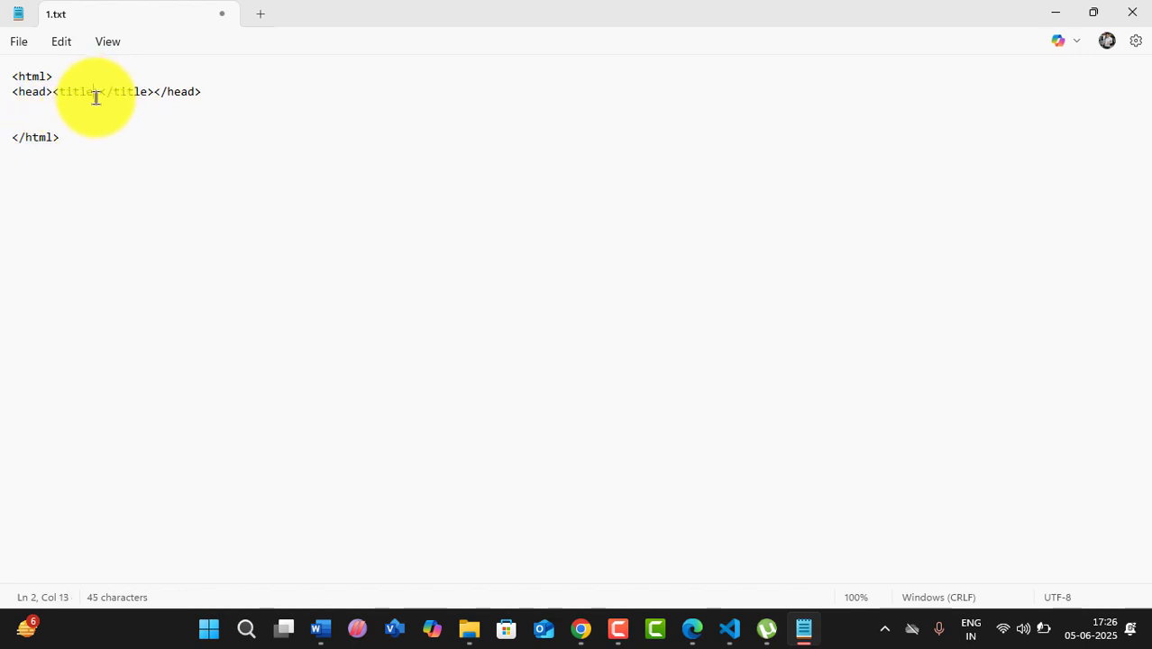
{"action": "type", "text": "Demo"}
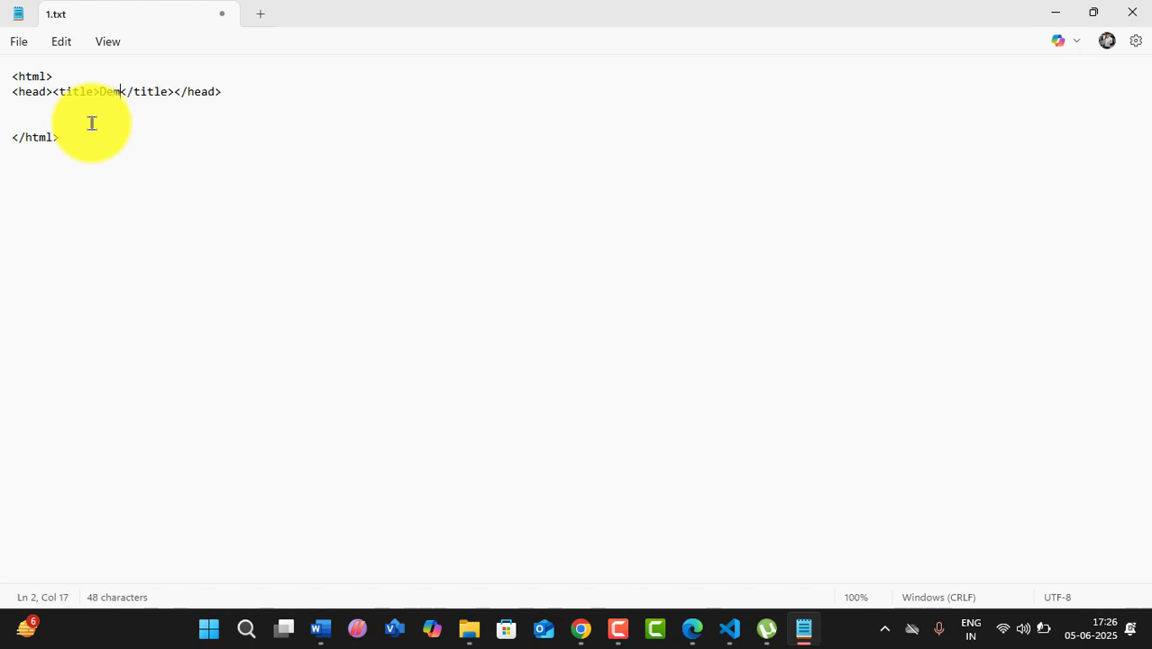
{"action": "left_click", "coordinate": [261, 102]}
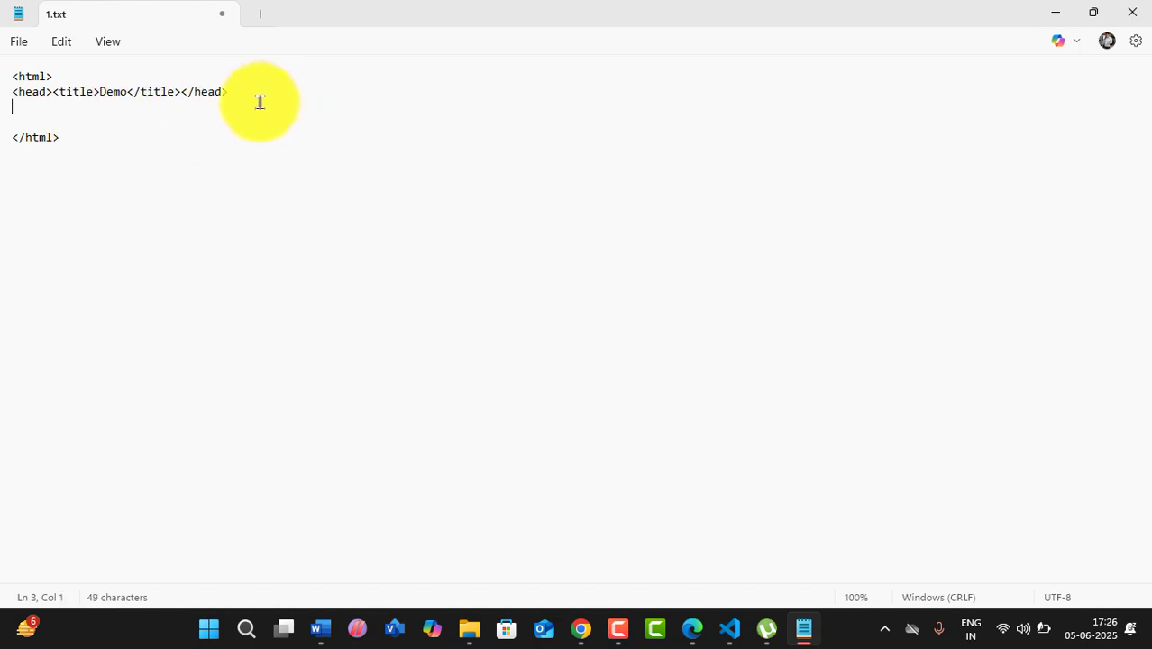
{"action": "left_click", "coordinate": [129, 92]}
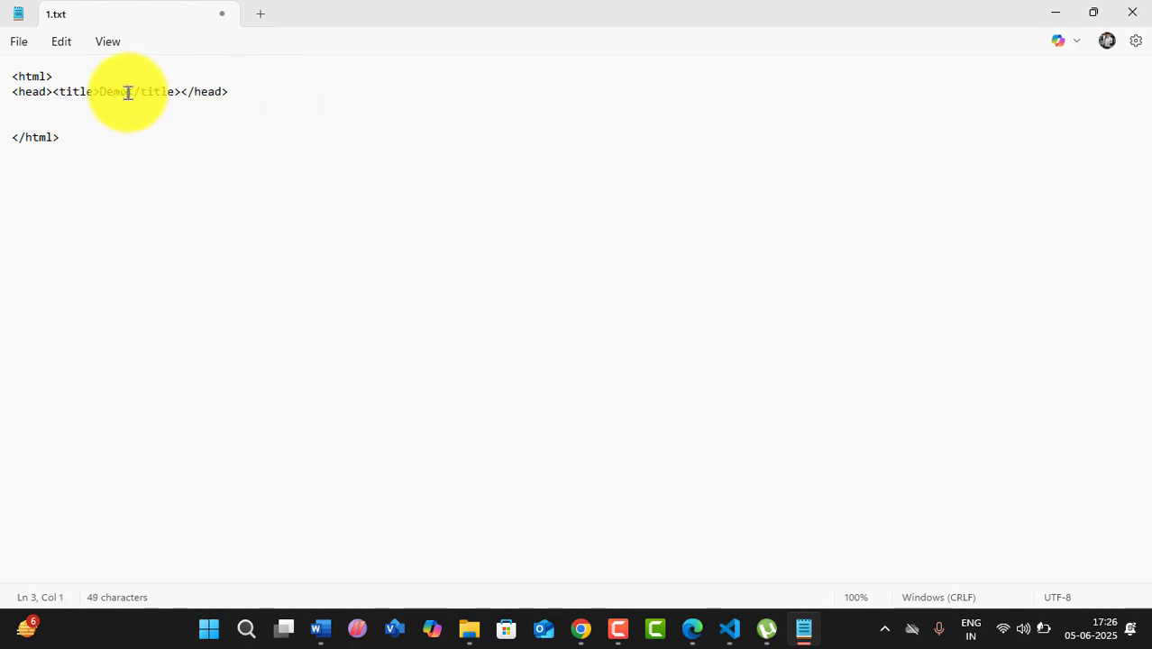
{"action": "type", "text": "We"}
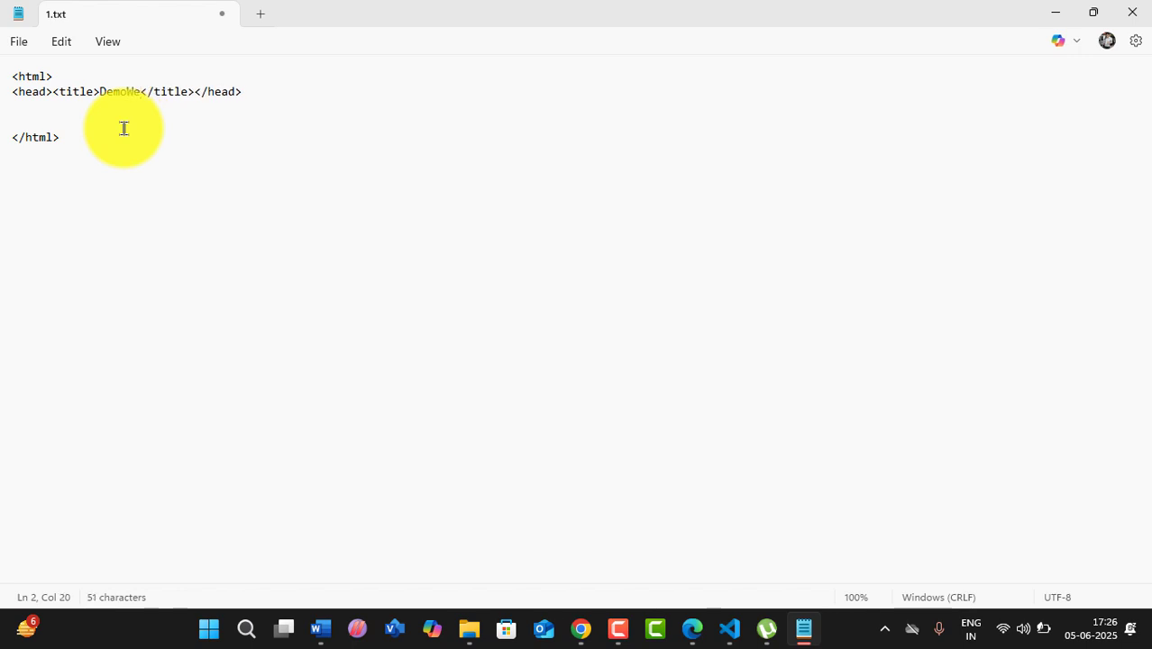
{"action": "type", "text": "bsite"}
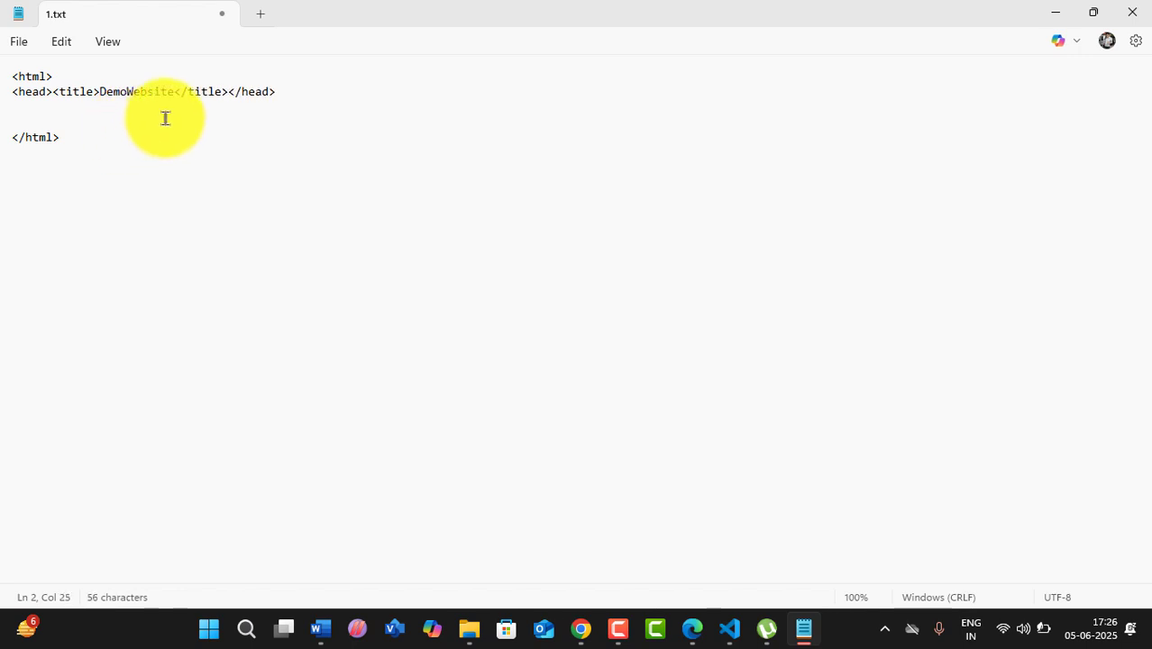
- Add an empty <body></body> element and save 1.txt with Ctrl+S
{"action": "left_click", "coordinate": [85, 109]}
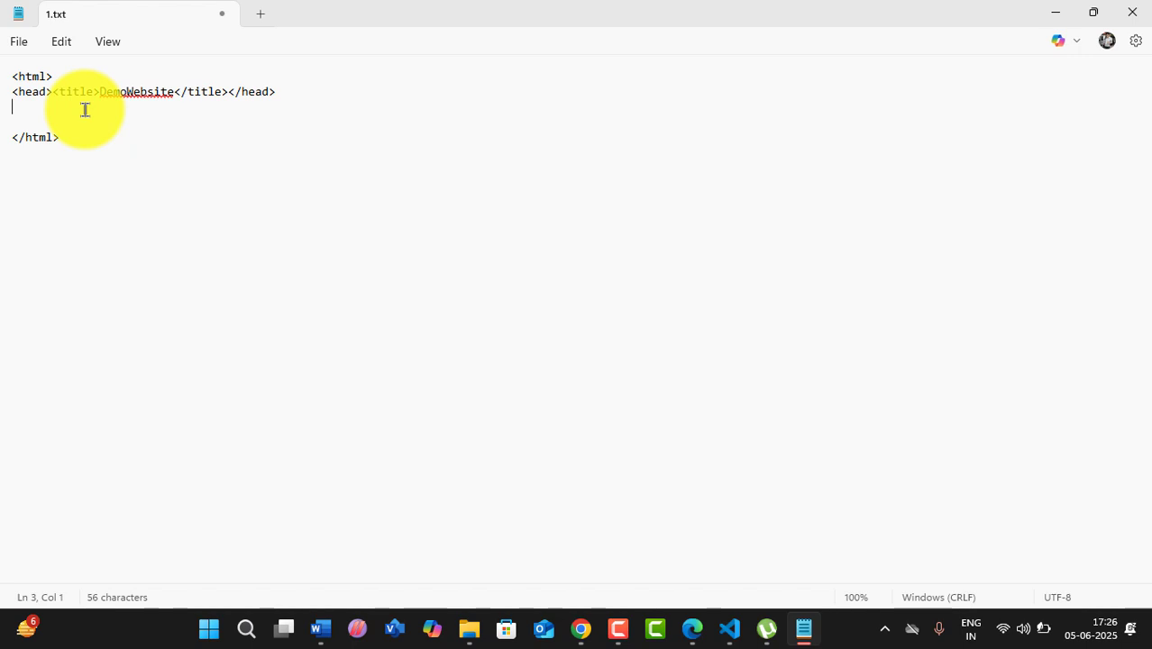
{"action": "type", "text": "<body></body>"}
{"action": "key", "text": "ctrl+s"}
{"action": "left_click", "coordinate": [27, 45]}
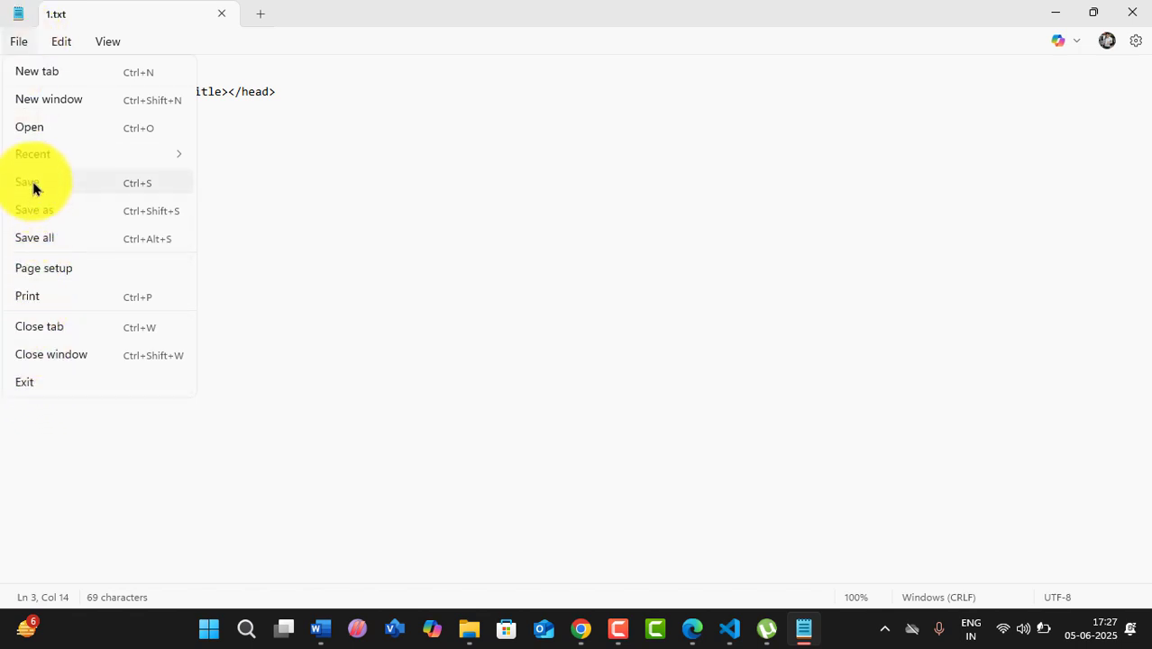
{"action": "key", "text": "Escape"}
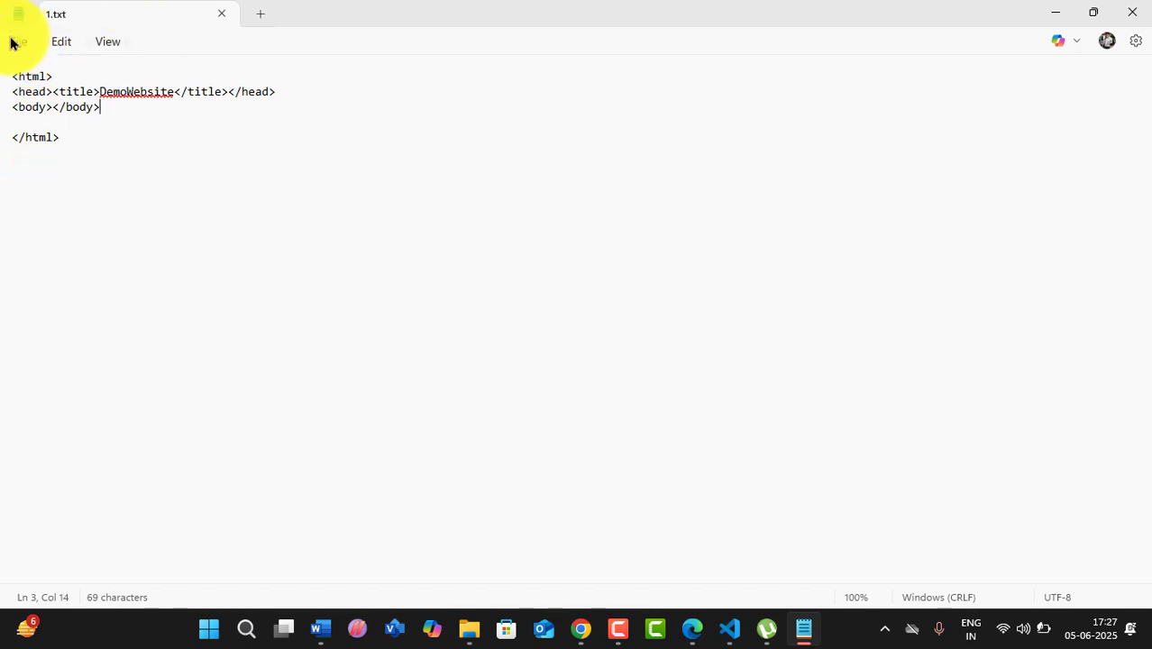
- Save the HTML page to the Desktop as demowebsite.html
{"action": "left_click", "coordinate": [16, 42]}
{"action": "left_click", "coordinate": [41, 206]}
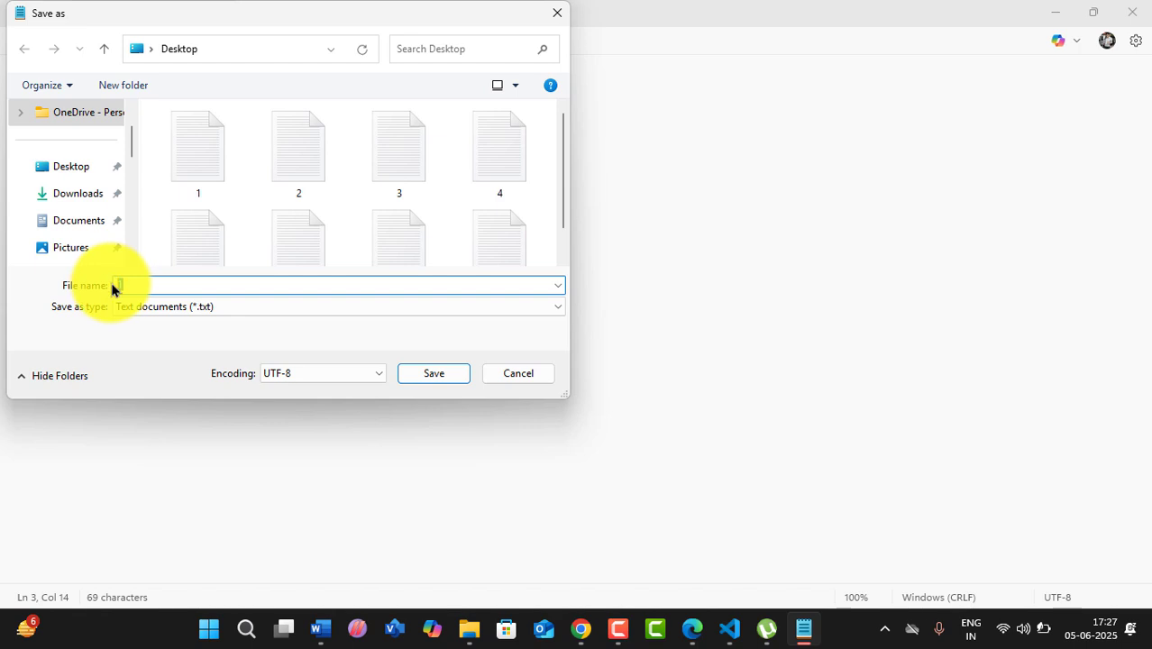
{"action": "type", "text": "demowebsite."}
{"action": "type", "text": "html"}
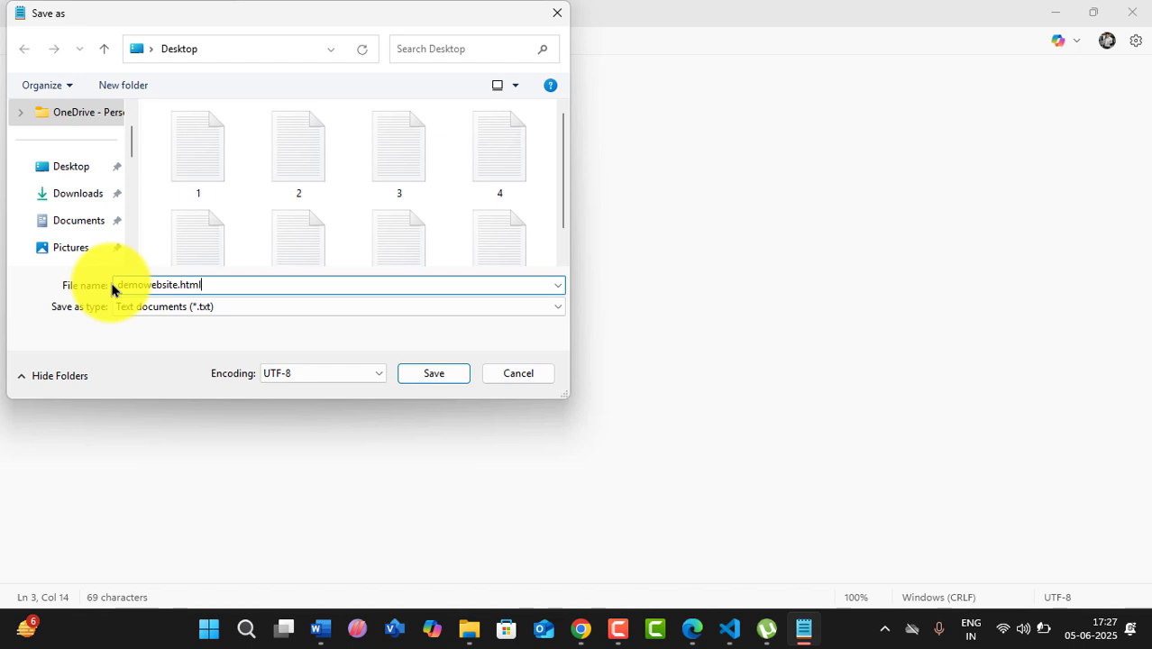
{"action": "left_click", "coordinate": [430, 377]}
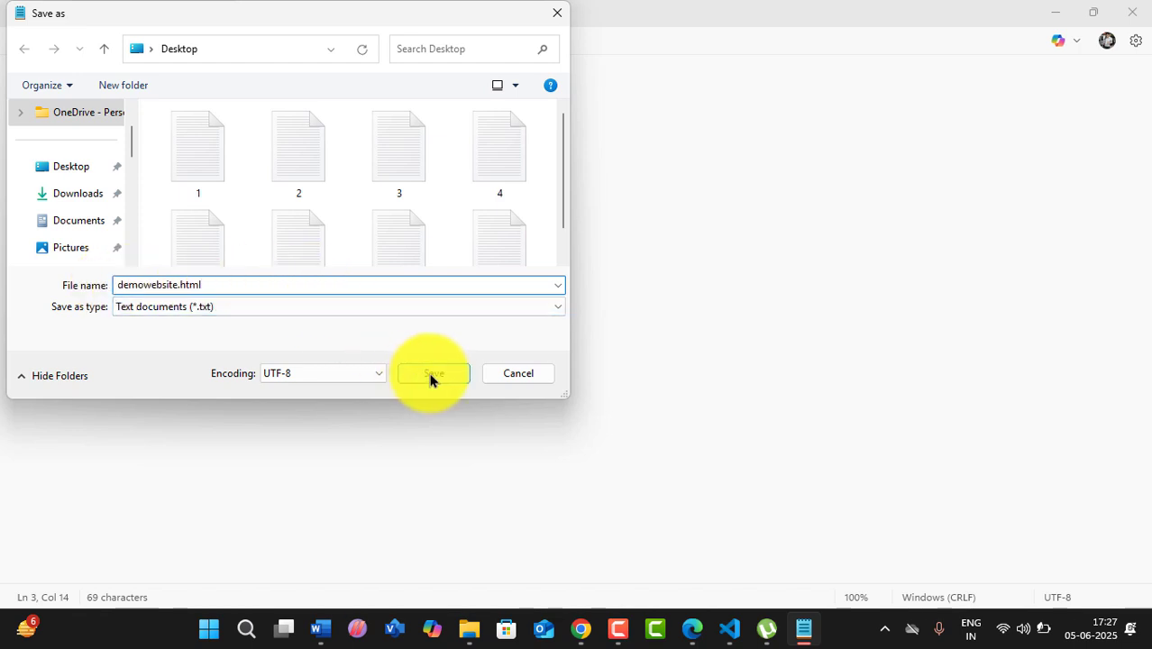
- Open demowebsite.html from the desktop in Edge, then return to Notepad
{"action": "left_click", "coordinate": [1052, 13]}
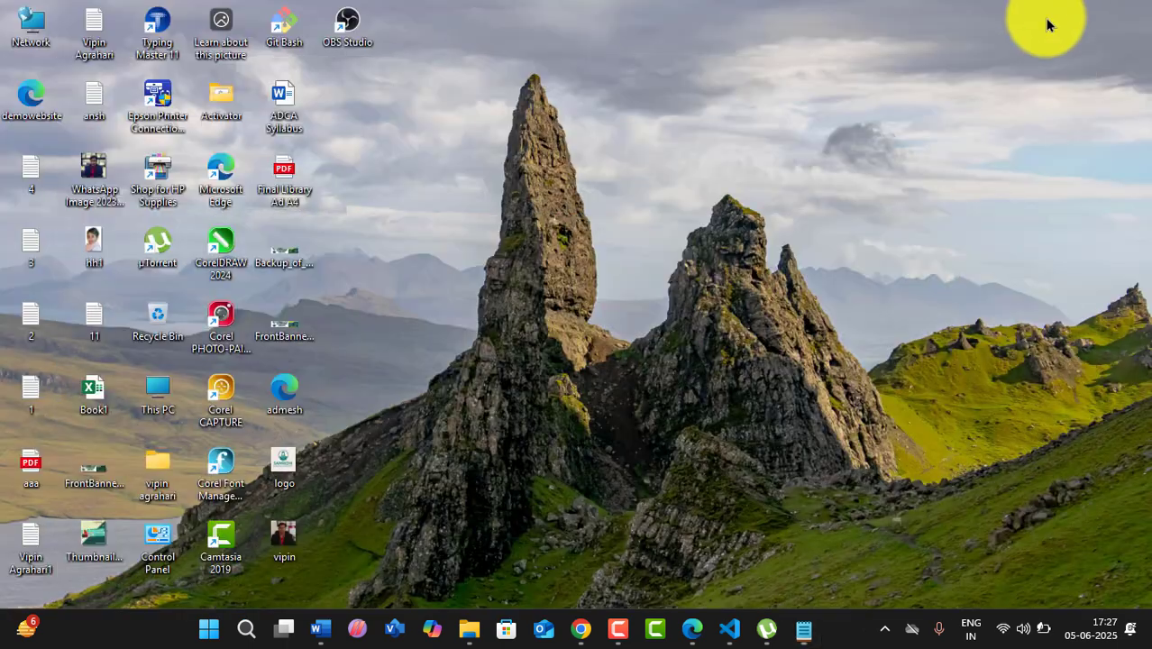
{"action": "double_click", "coordinate": [39, 96]}
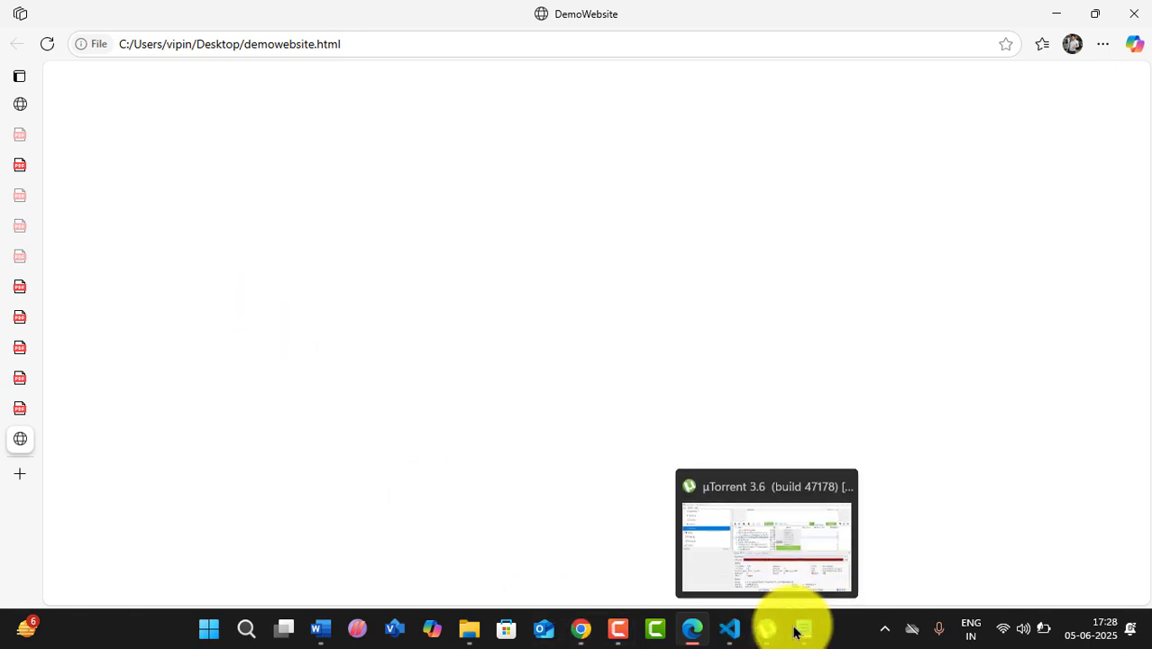
{"action": "key", "text": "alt+Tab"}
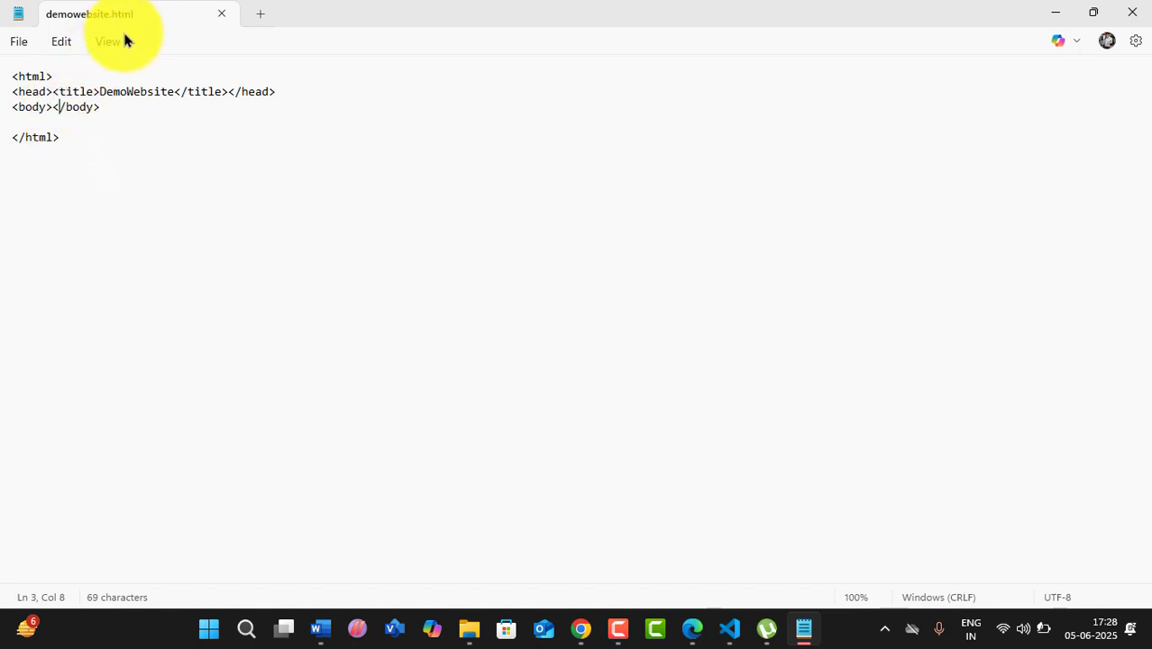
- Type 'Pragati Pathshala' inside the body element and save the file
{"action": "key", "text": "Left"}
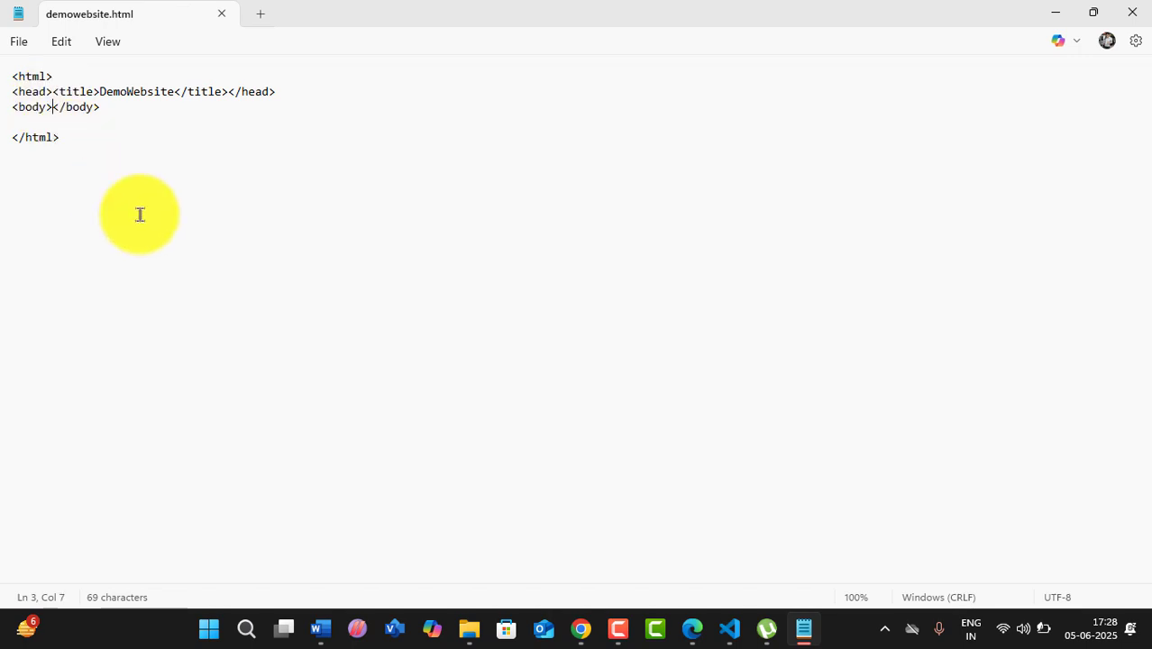
{"action": "type", "text": "Pra"}
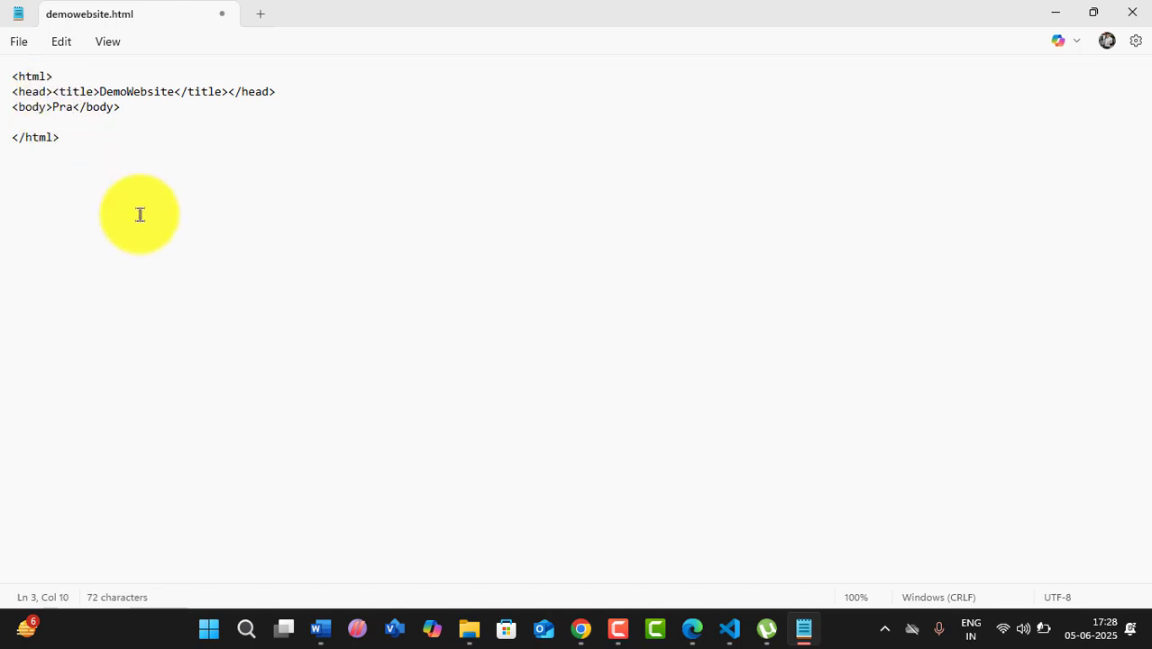
{"action": "type", "text": "gati P"}
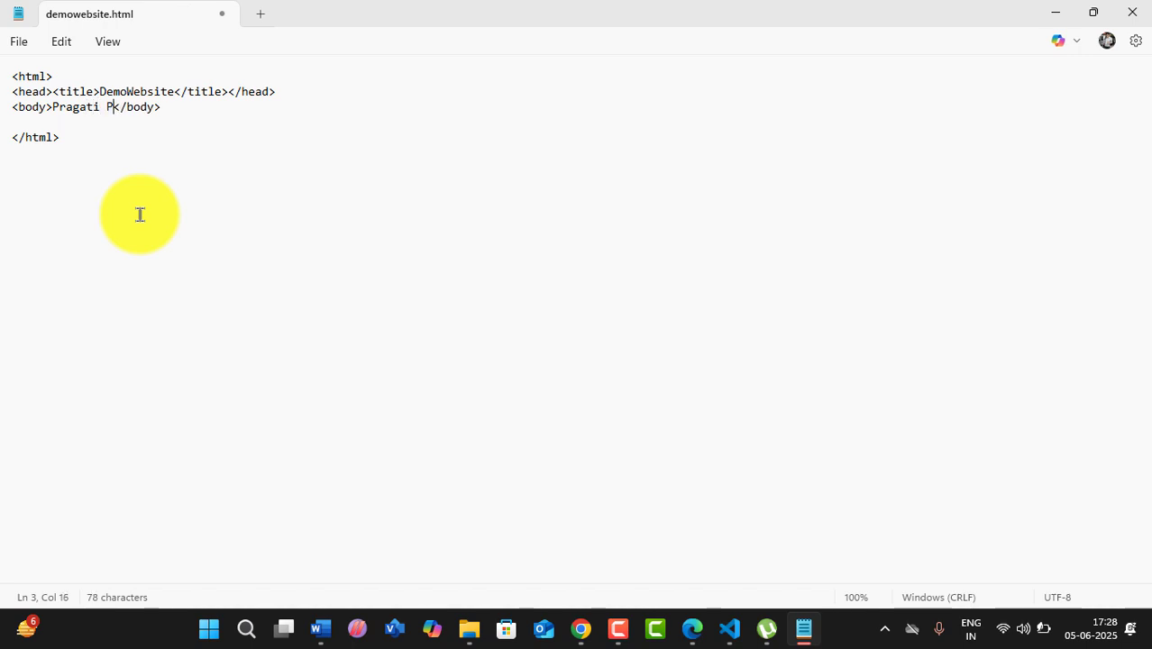
{"action": "type", "text": "athshal"}
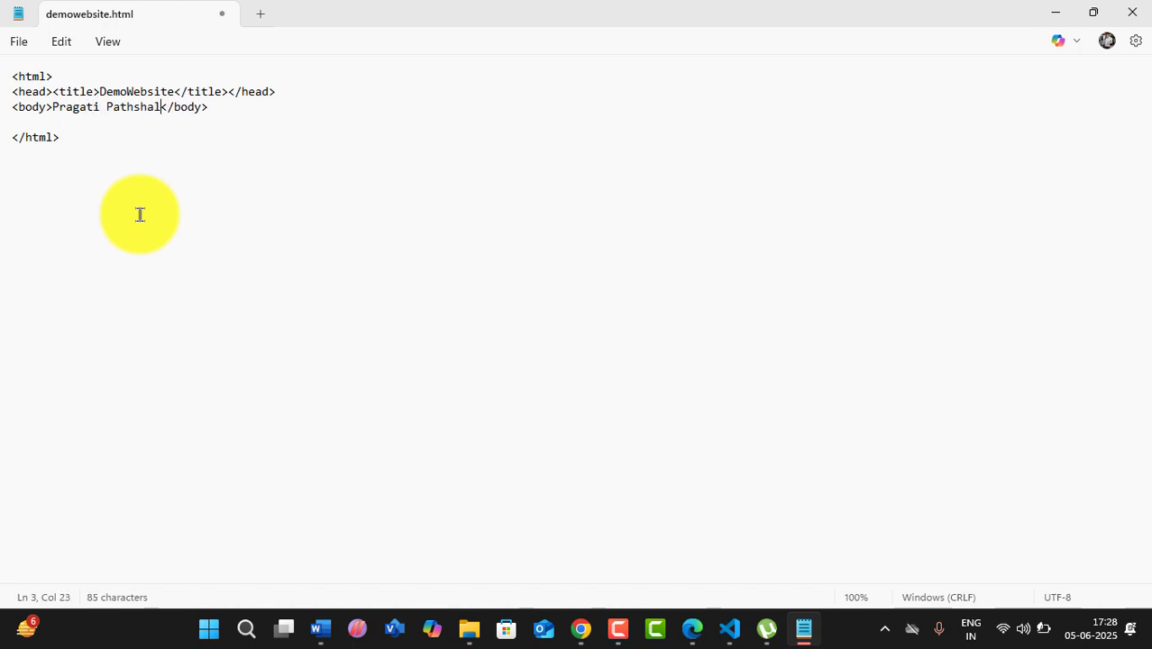
{"action": "type", "text": "a"}
{"action": "key", "text": "ctrl+s"}
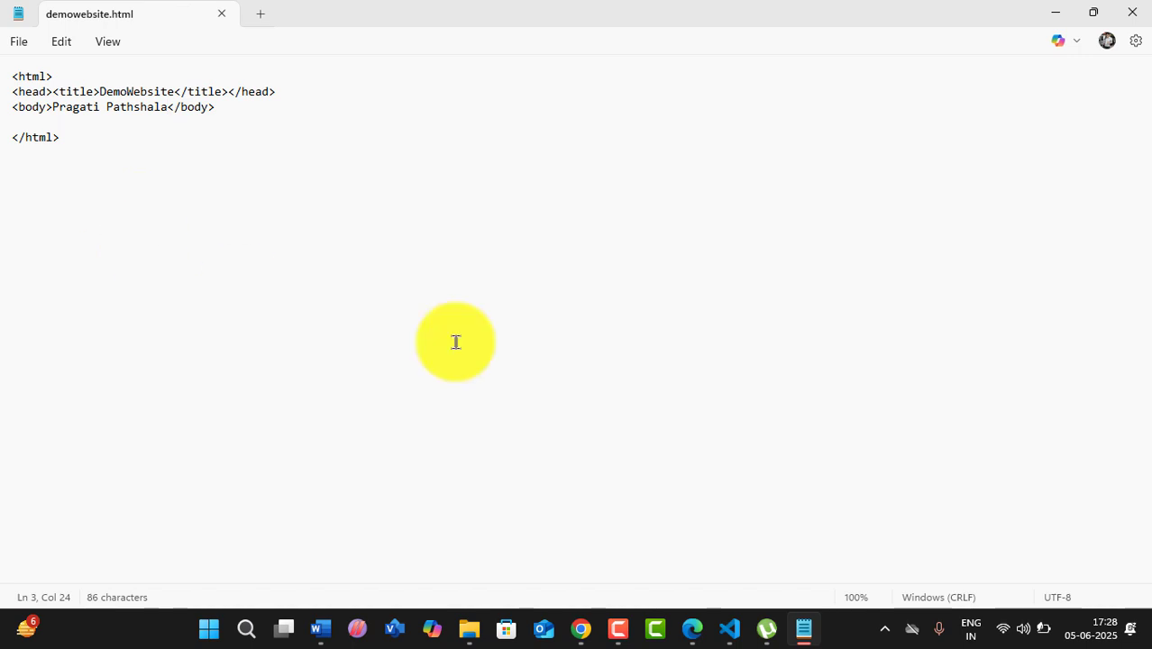
- Reload the Edge page to show the new text, then return to Notepad
{"action": "left_click", "coordinate": [808, 632]}
{"action": "left_click", "coordinate": [47, 49]}
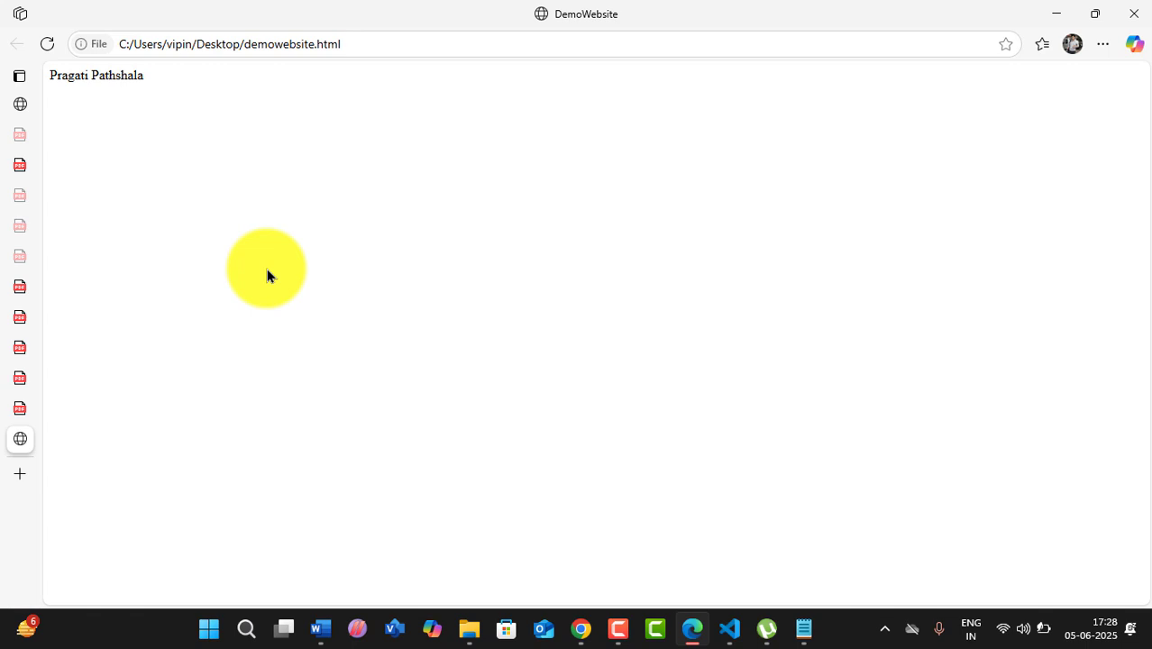
{"action": "left_click", "coordinate": [803, 628]}
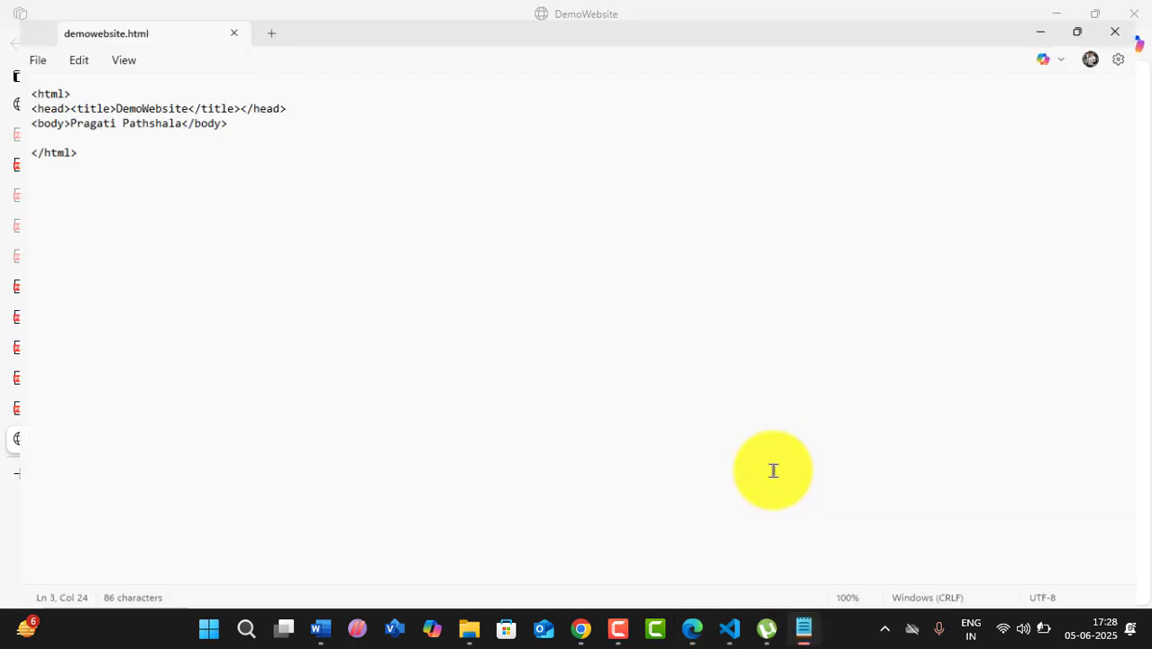
- Begin a style="font-size attribute inside the opening <body> tag
{"action": "left_click", "coordinate": [52, 108]}
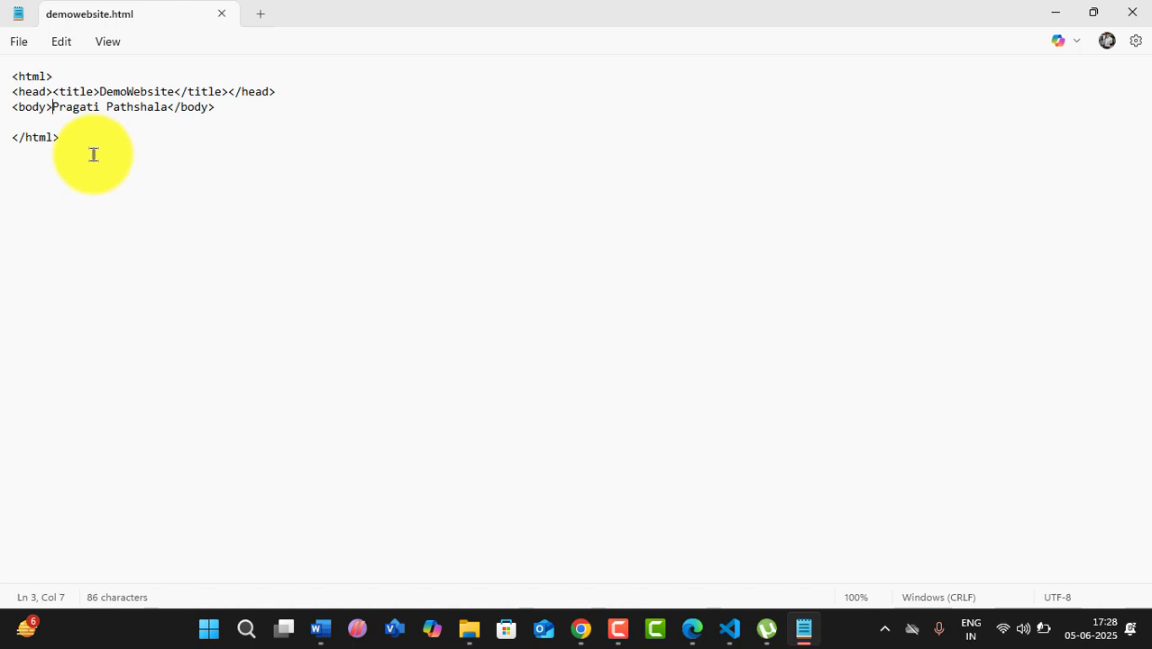
{"action": "left_click", "coordinate": [47, 107]}
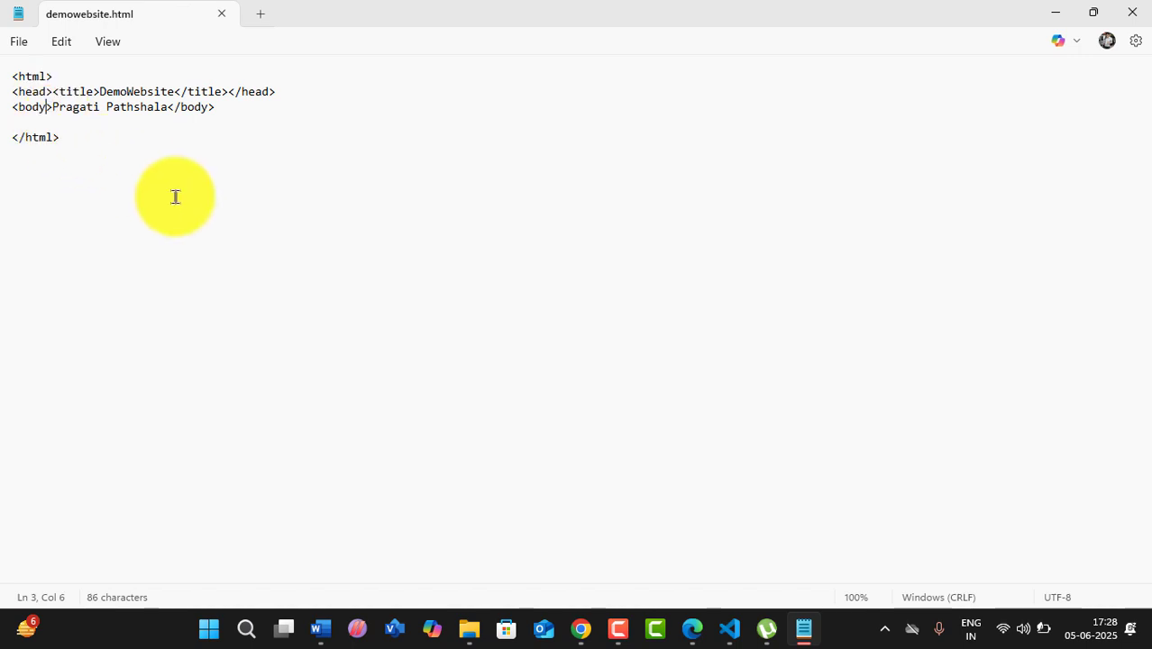
{"action": "type", "text": "st"}
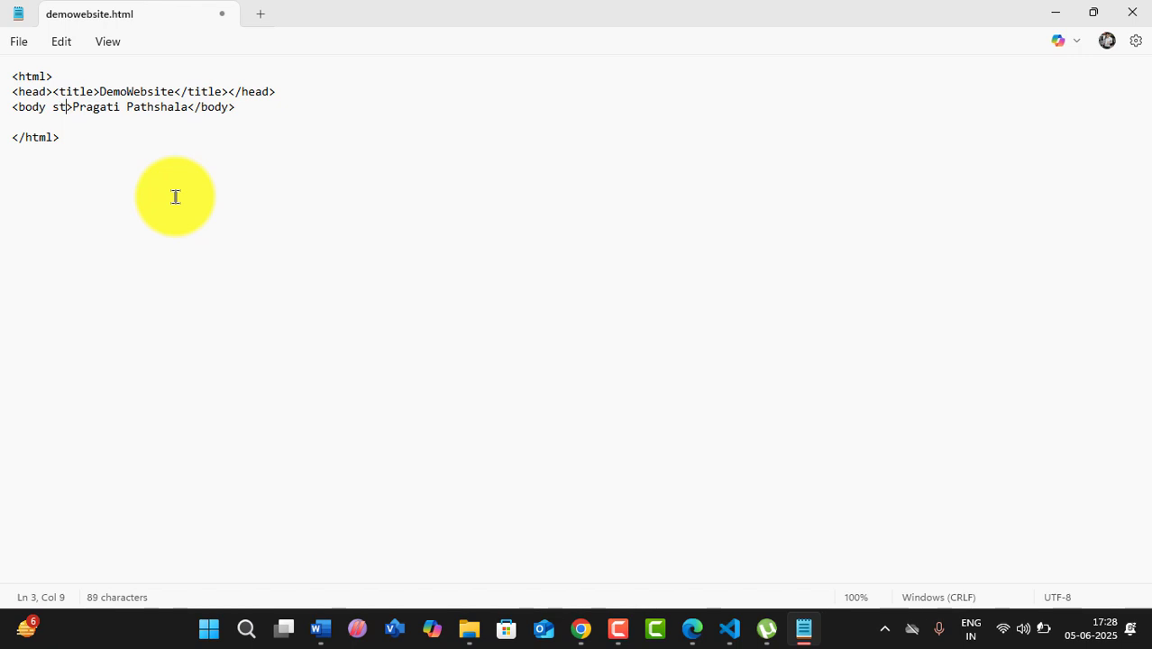
{"action": "type", "text": "yle"}
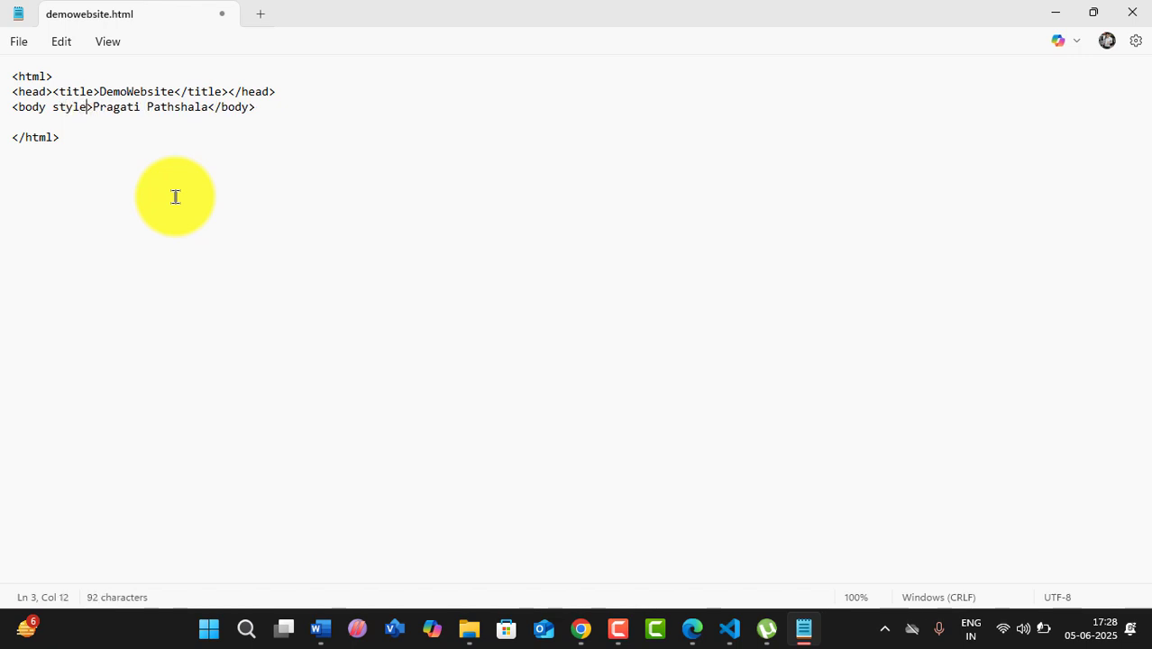
{"action": "type", "text": "=\""}
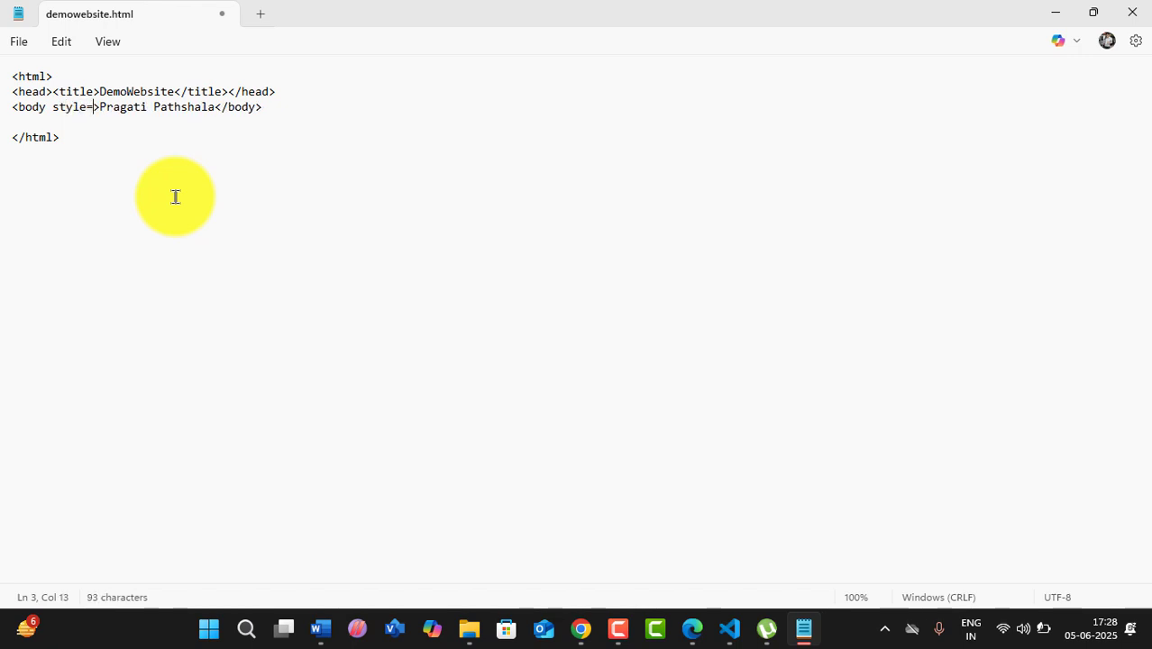
{"action": "type", "text": "font"}
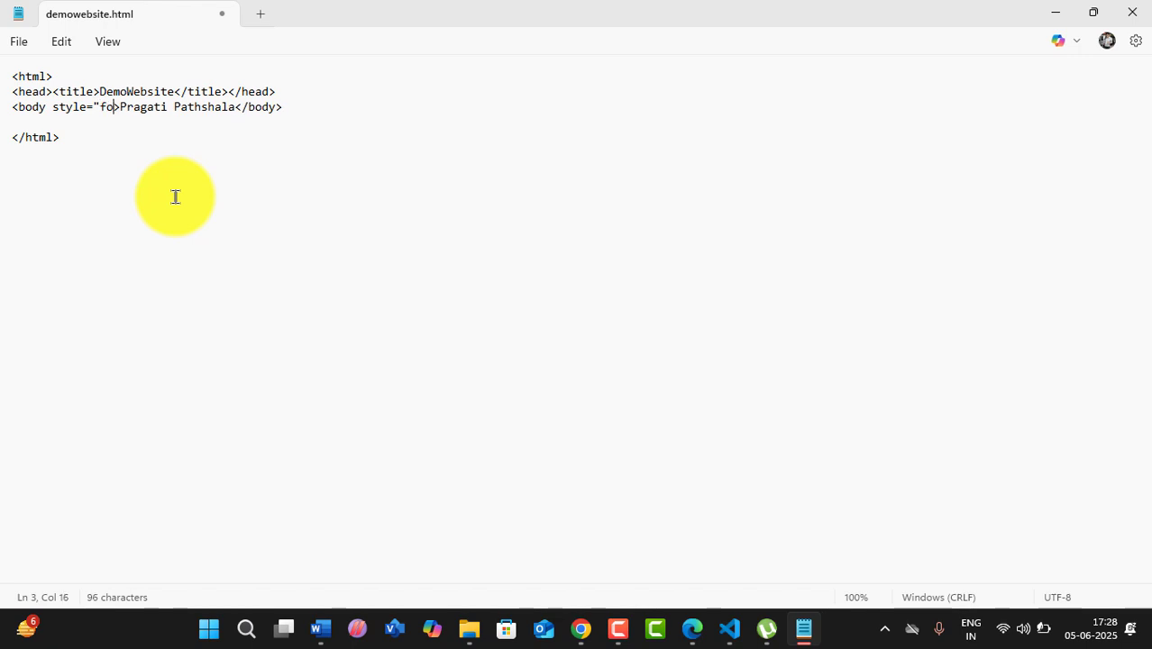
{"action": "type", "text": "-siz"}
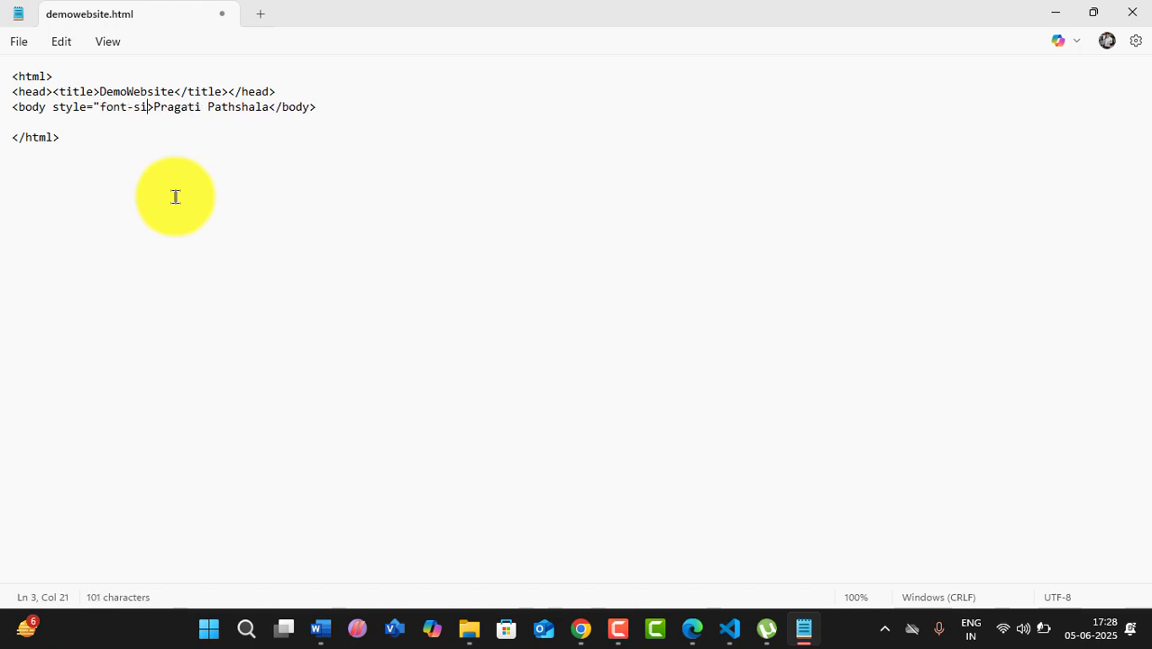
{"action": "type", "text": "e"}
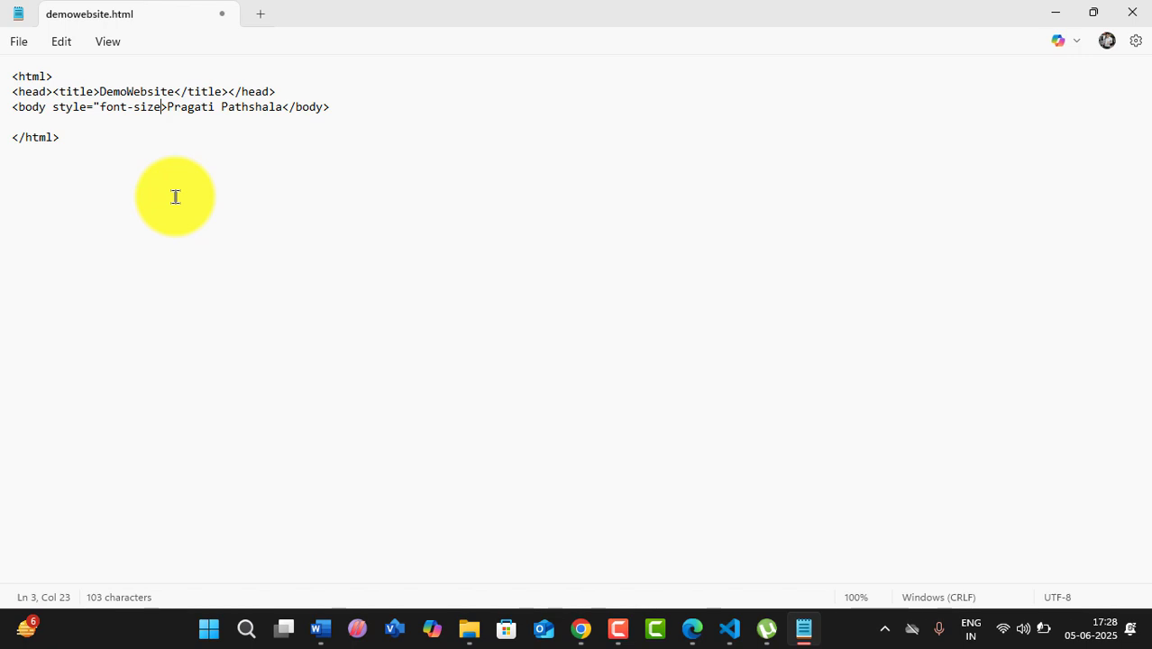
{"action": "type", "text": ";"}
{"action": "key", "text": "BackSpace"}
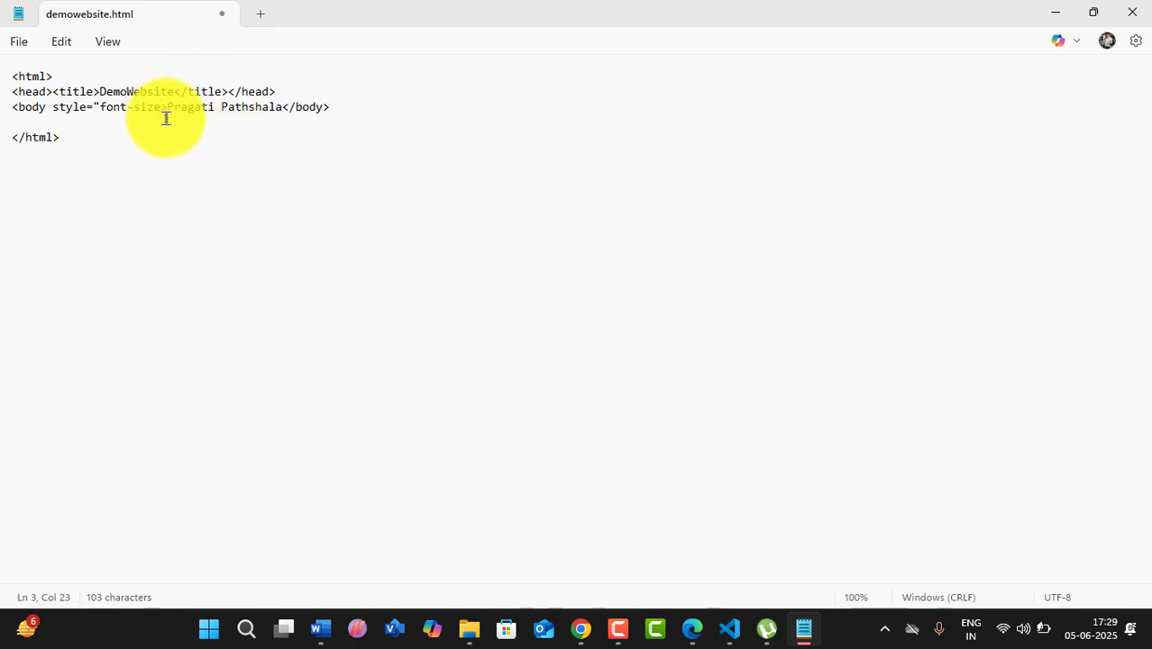
- In VS Code, add a line after the box2 div, start a style="fo attribute there, then minimize
{"action": "left_click", "coordinate": [729, 628]}
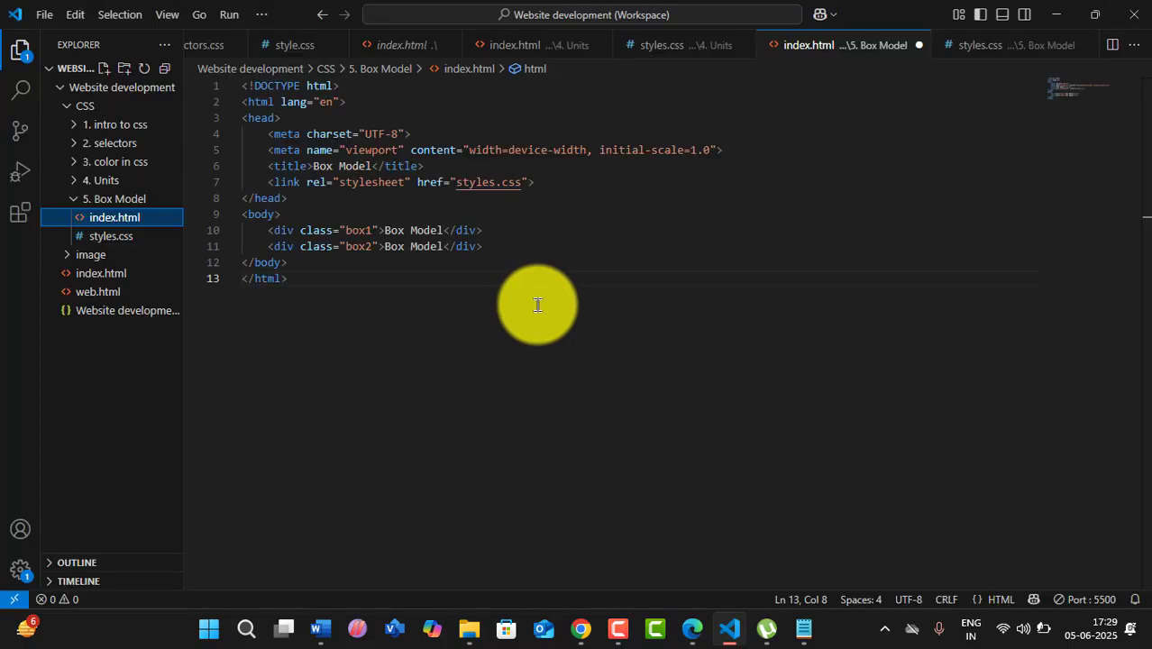
{"action": "left_click", "coordinate": [486, 249]}
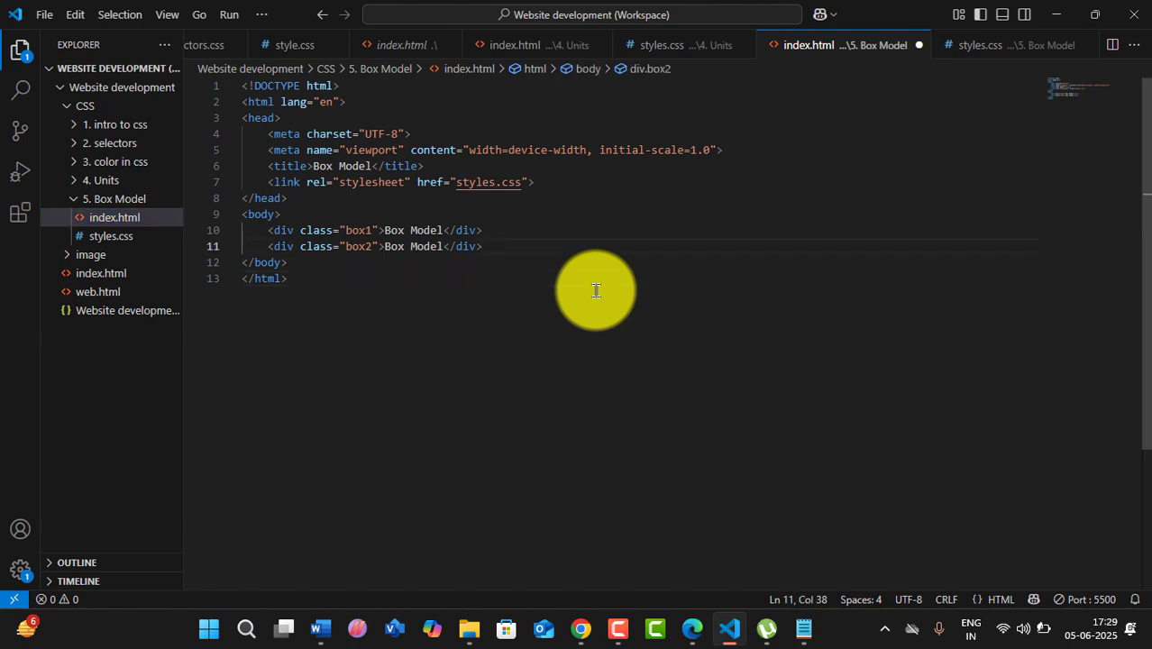
{"action": "key", "text": "Return"}
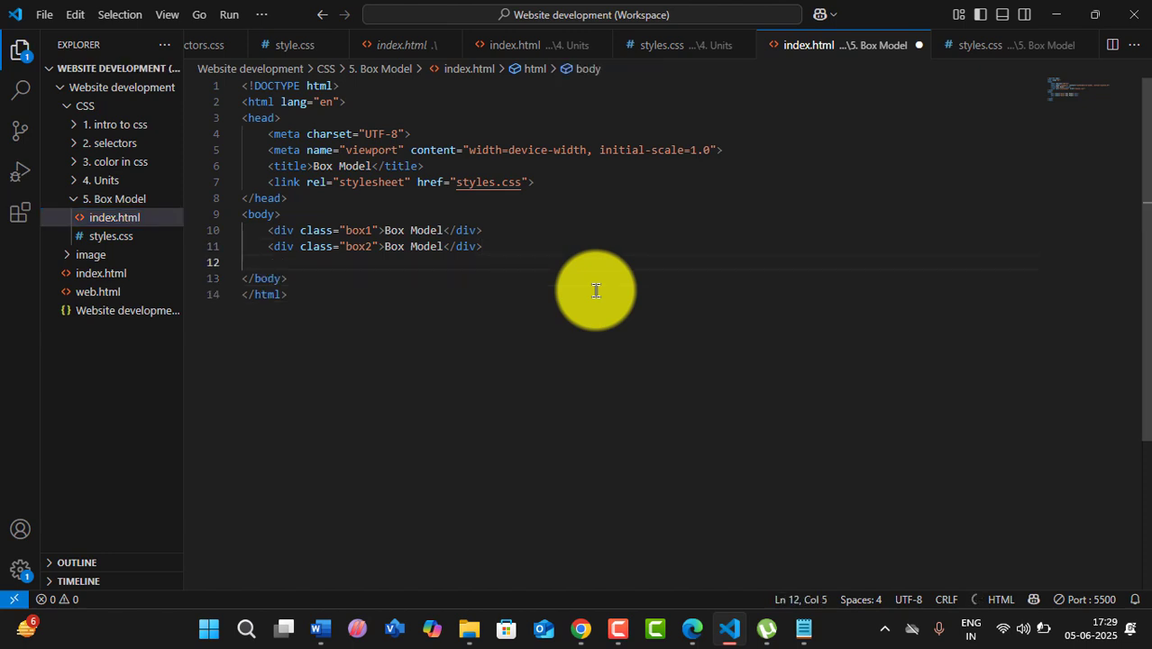
{"action": "left_click", "coordinate": [380, 248]}
{"action": "type", "text": "s"}
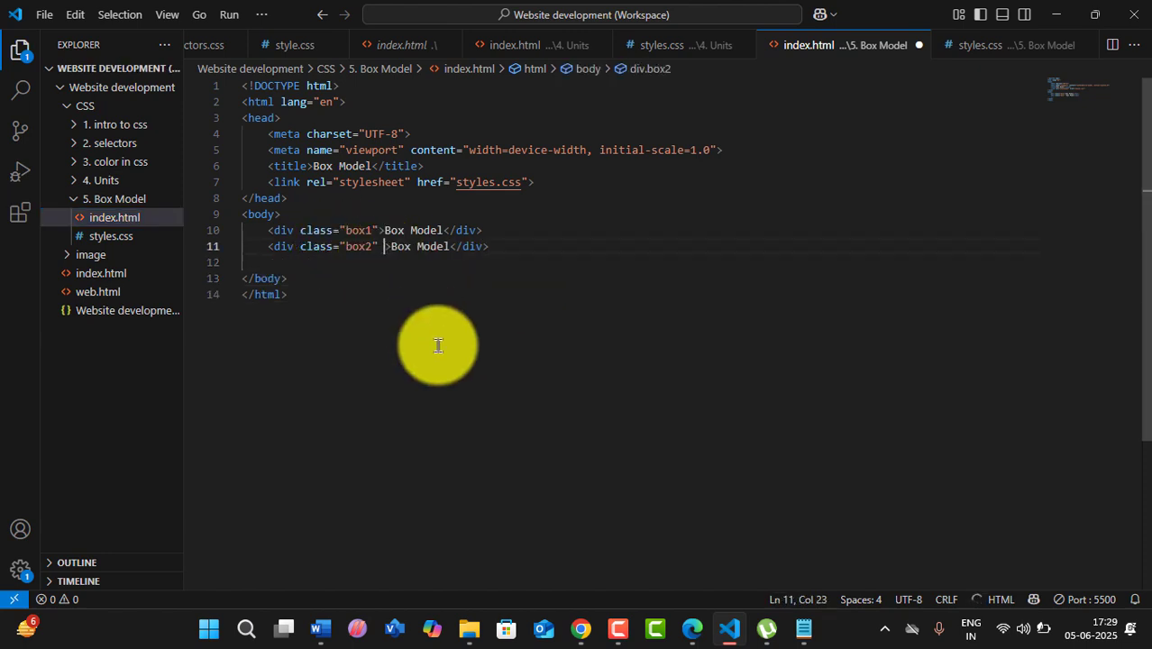
{"action": "type", "text": "tyle"}
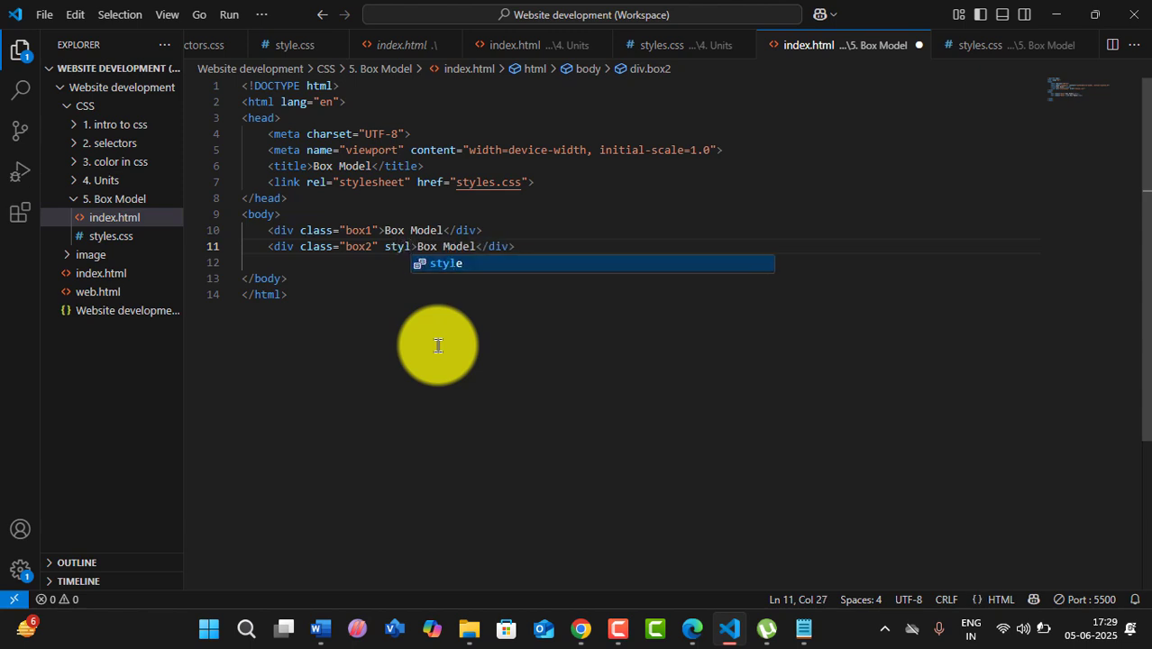
{"action": "key", "text": "Return"}
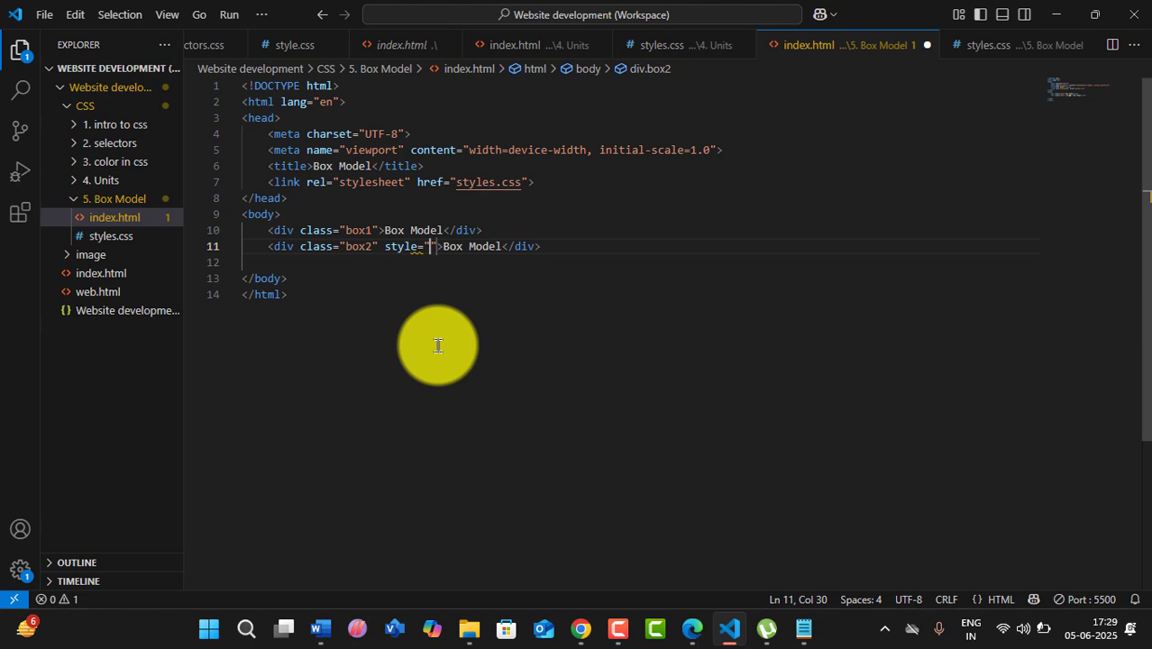
{"action": "type", "text": "fo"}
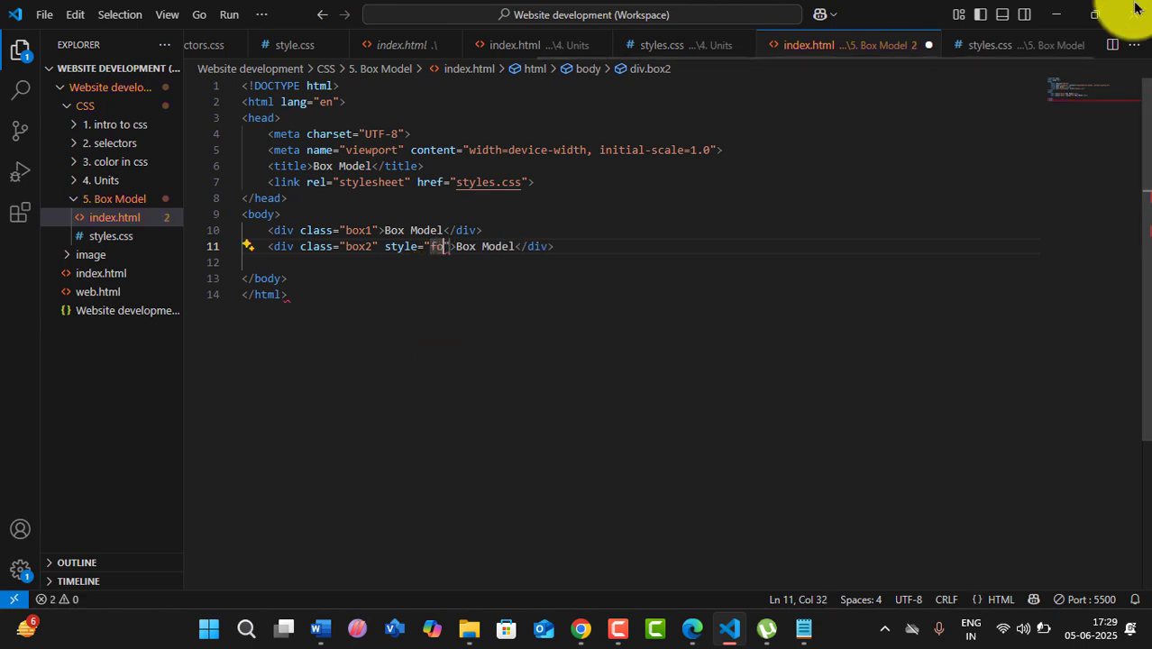
{"action": "left_click", "coordinate": [1057, 16]}
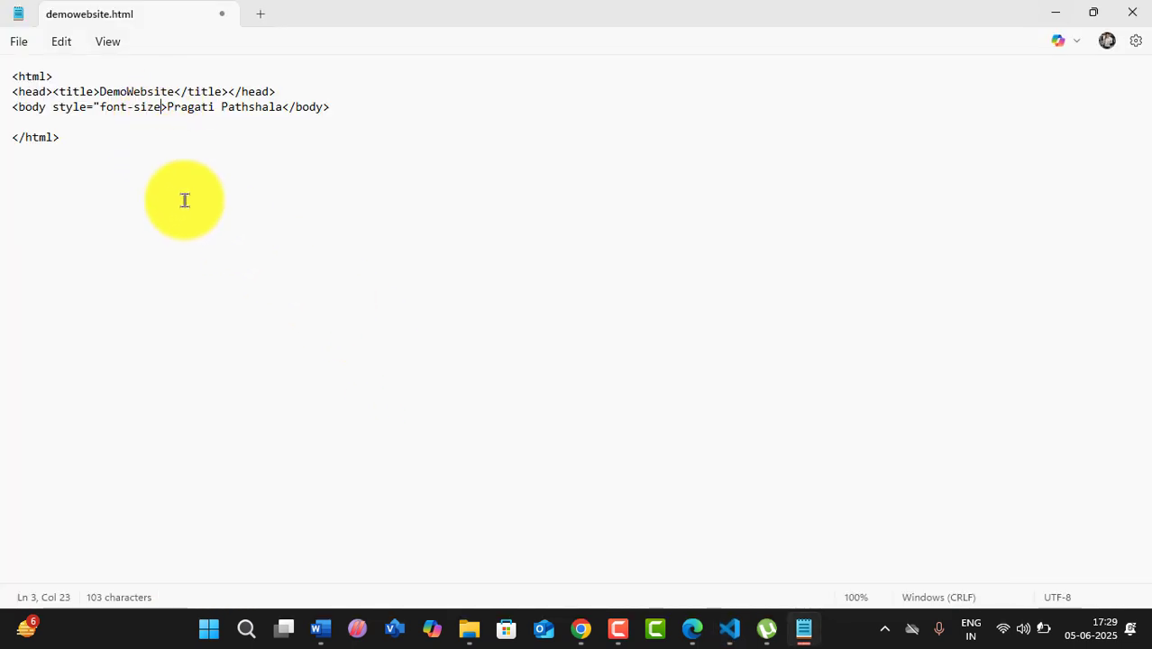
- Complete the body attribute as style="font-size:20px" and save the file
{"action": "type", "text": "="}
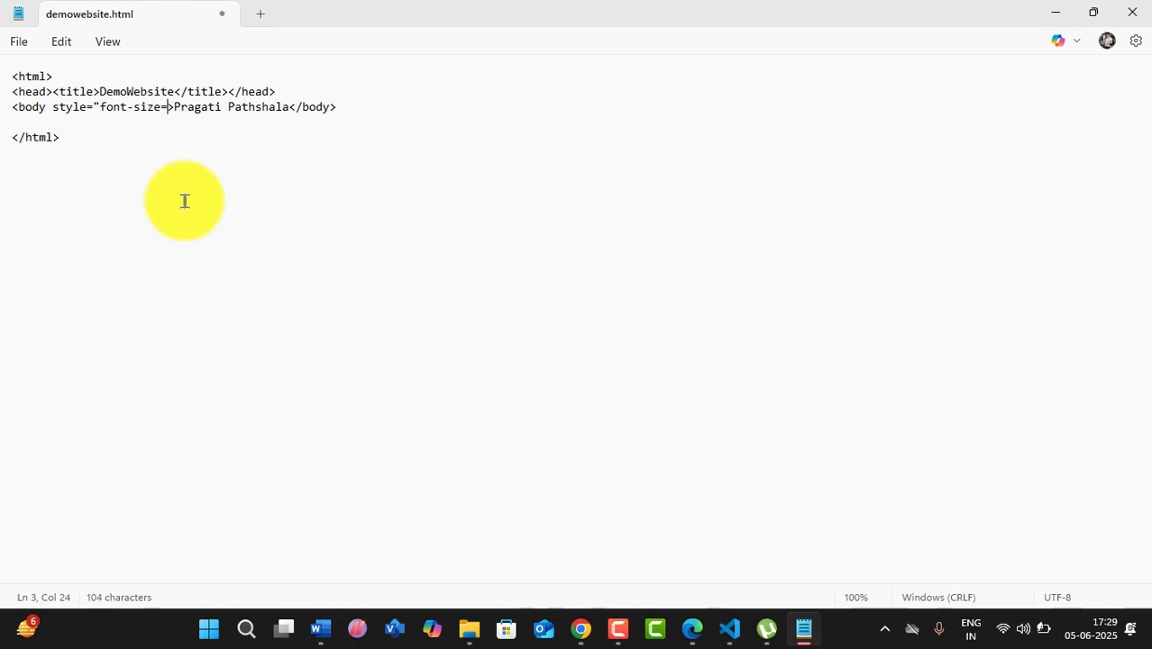
{"action": "key", "text": "BackSpace"}
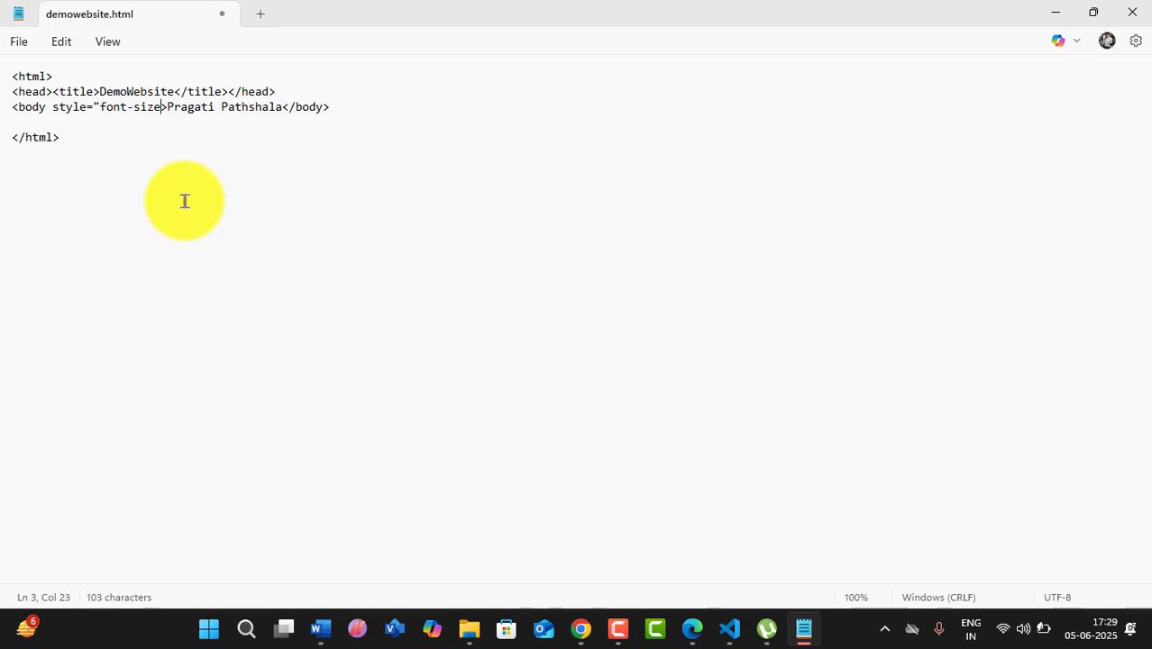
{"action": "type", "text": ":20px"}
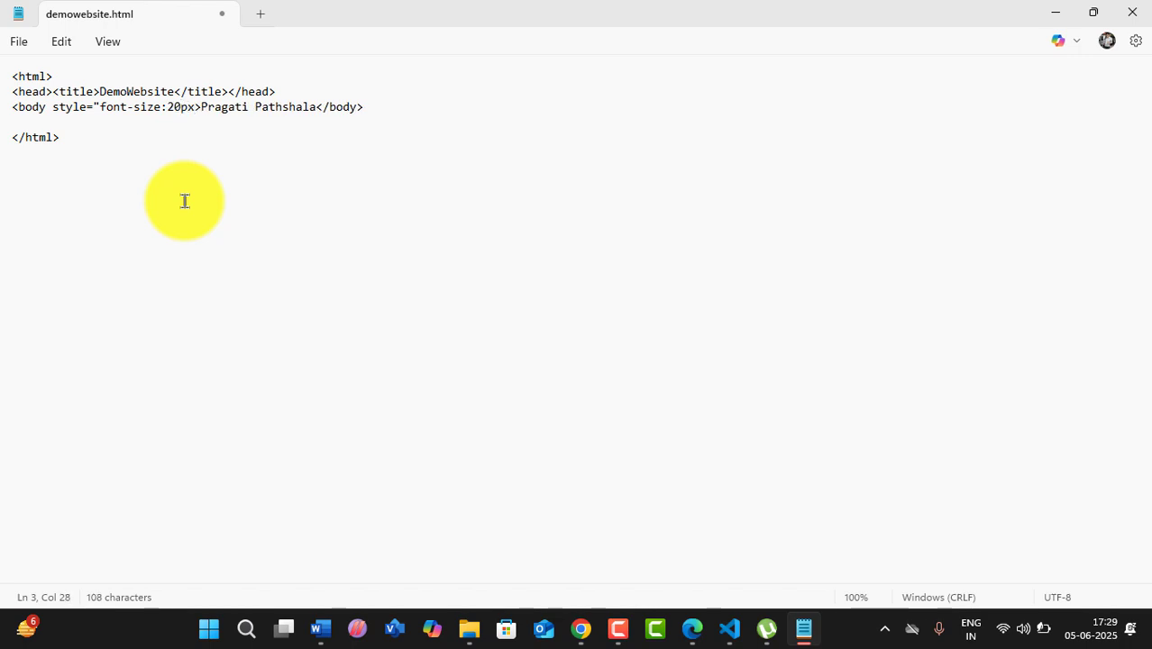
{"action": "type", "text": ";"}
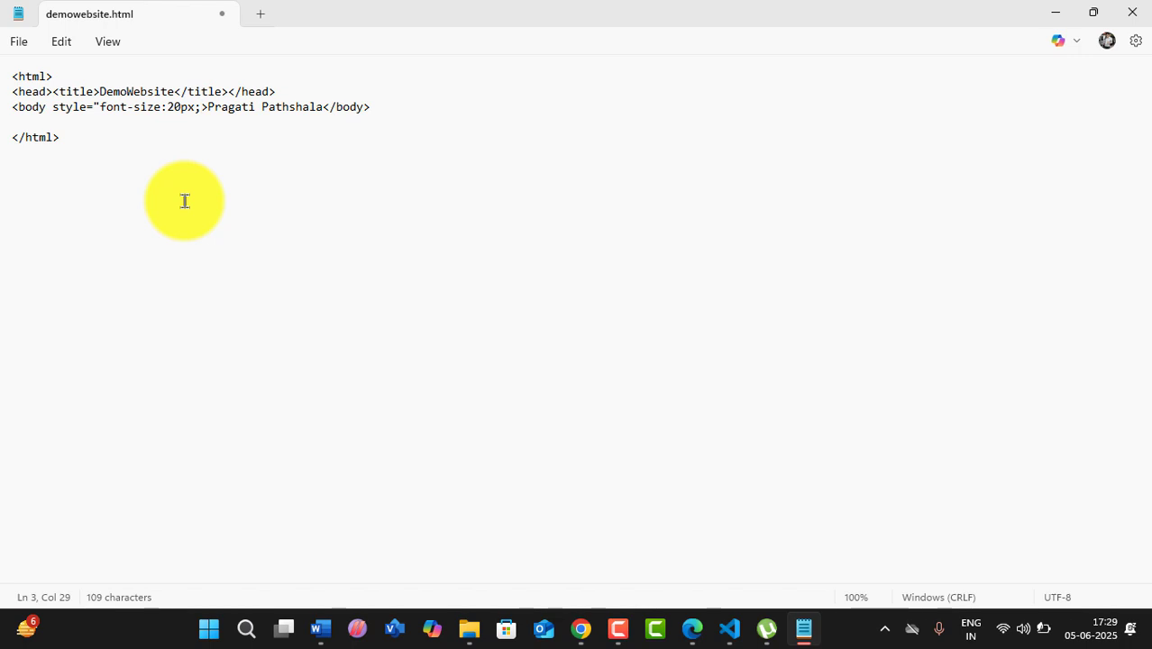
{"action": "key", "text": "BackSpace"}
{"action": "type", "text": "\""}
{"action": "key", "text": "ctrl+s"}
- Reload the Edge page to preview the 20px text, then return to Notepad
{"action": "mouse_move", "coordinate": [812, 637]}
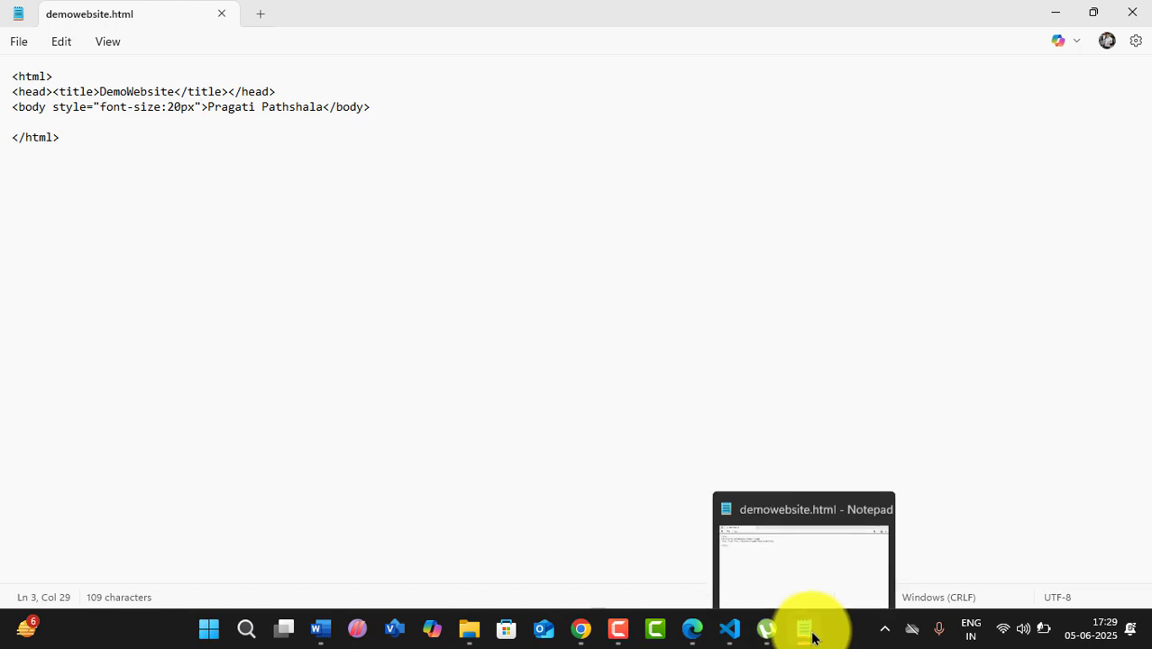
{"action": "left_click", "coordinate": [692, 628]}
{"action": "left_click", "coordinate": [47, 43]}
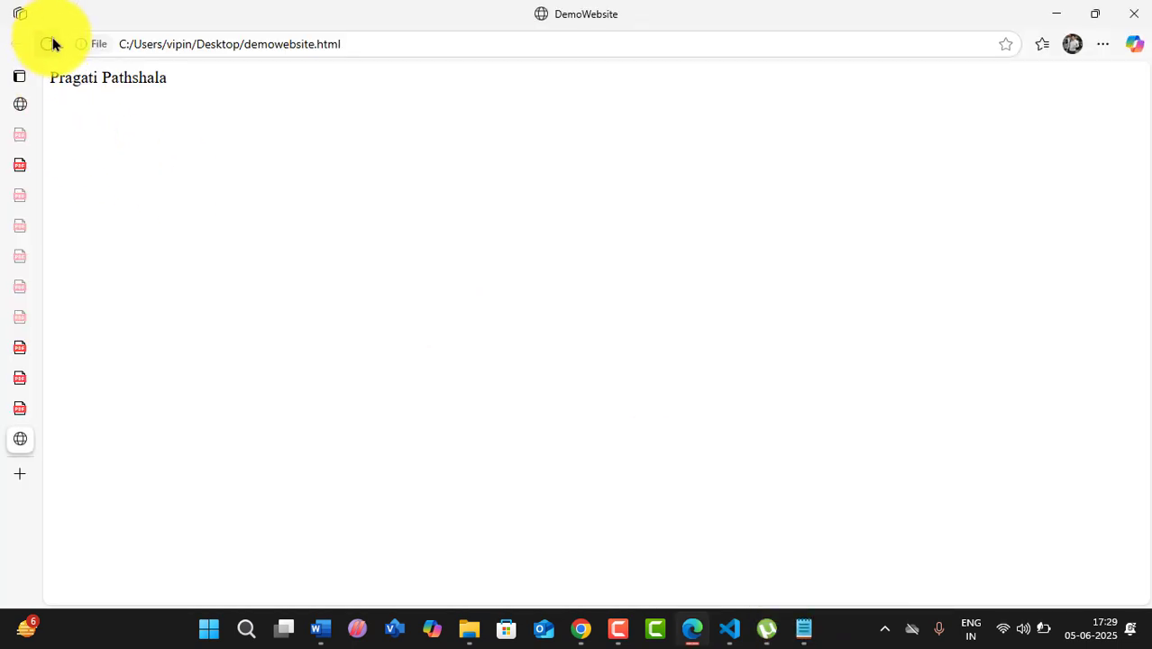
{"action": "left_click", "coordinate": [802, 629]}
- Change the font size from 20px to 100px, save, and reload Edge to view it
{"action": "left_click", "coordinate": [181, 106]}
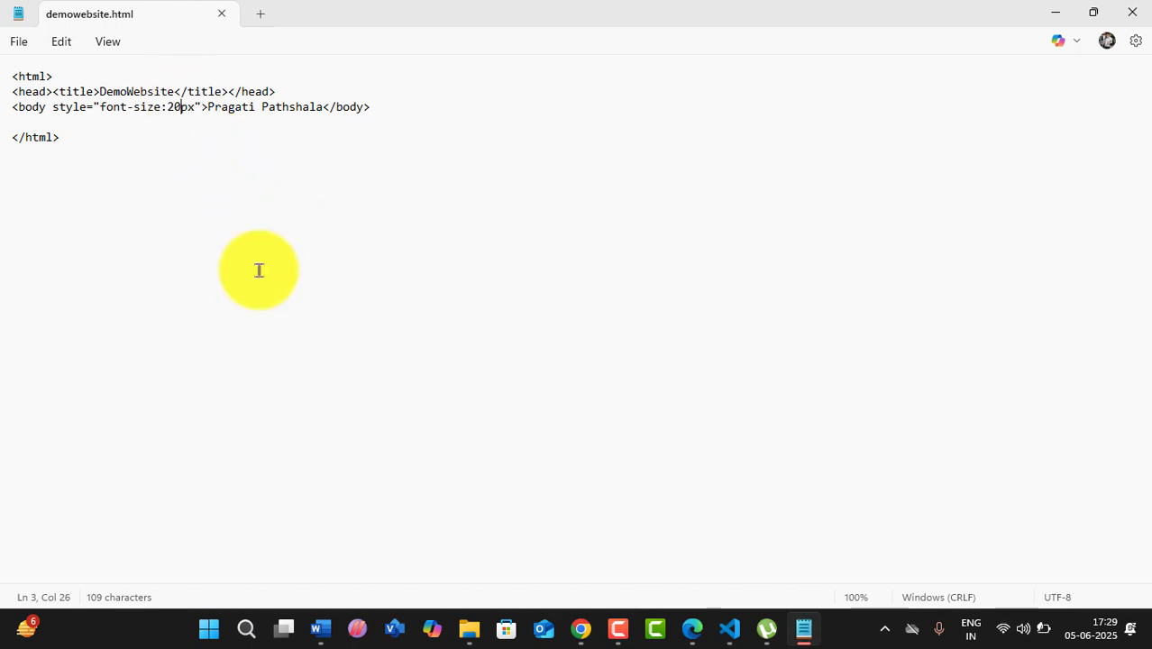
{"action": "key", "text": "BackSpace"}
{"action": "key", "text": "BackSpace"}
{"action": "type", "text": "100"}
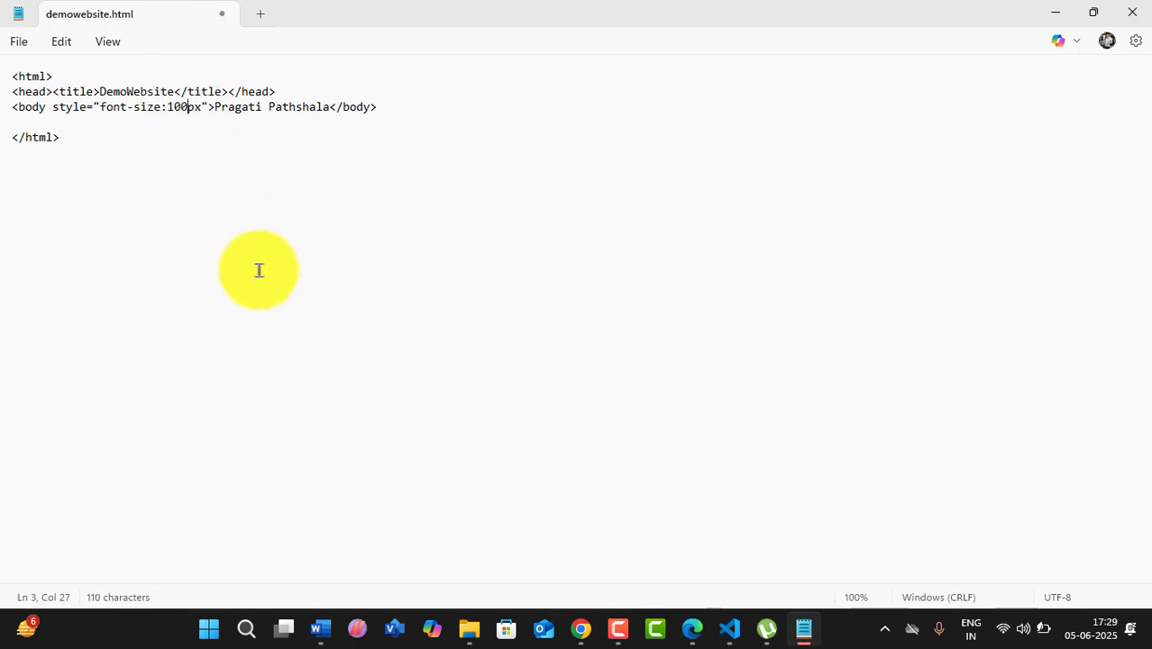
{"action": "key", "text": "ctrl+s"}
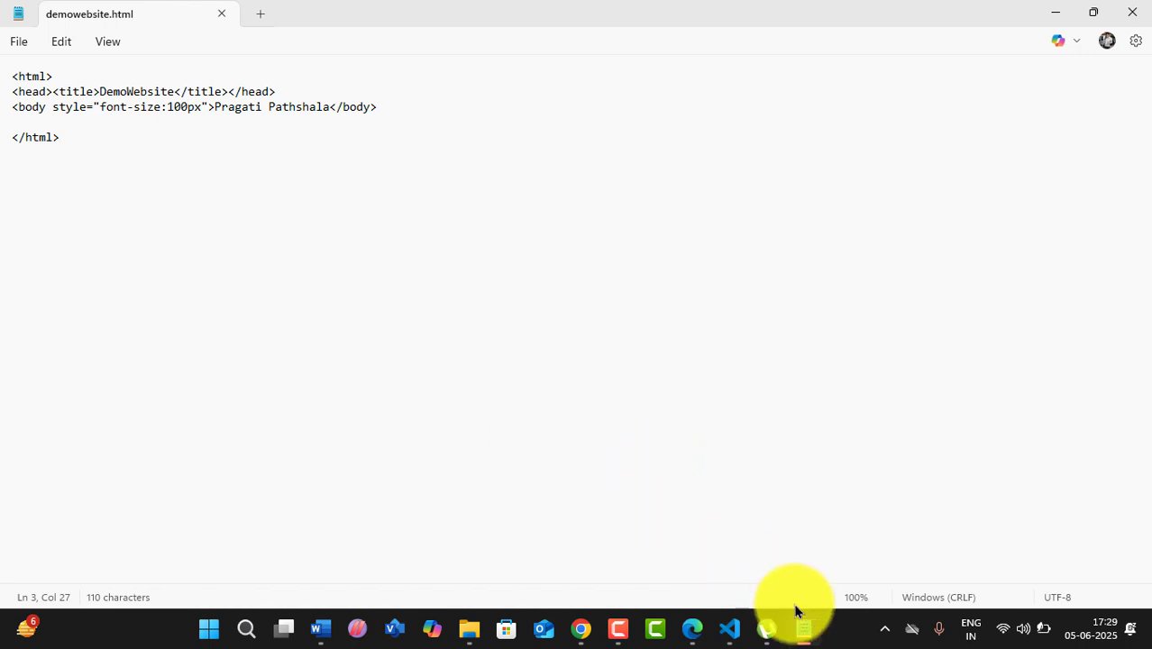
{"action": "left_click", "coordinate": [800, 627]}
{"action": "left_click", "coordinate": [46, 43]}
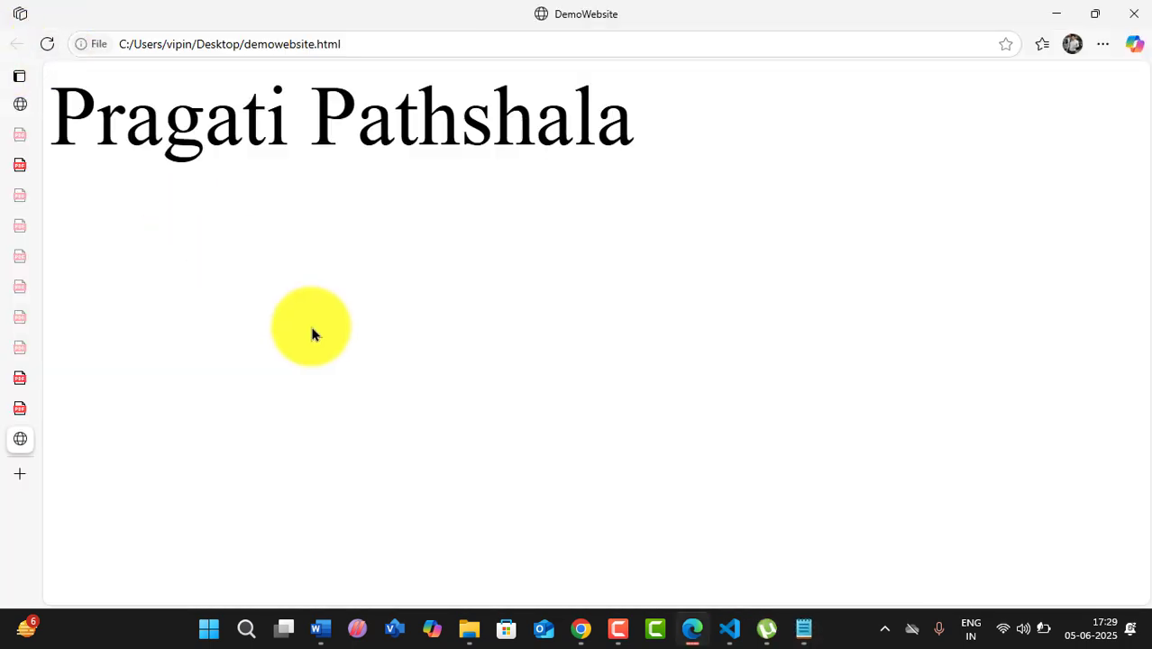
{"action": "left_click", "coordinate": [804, 626]}
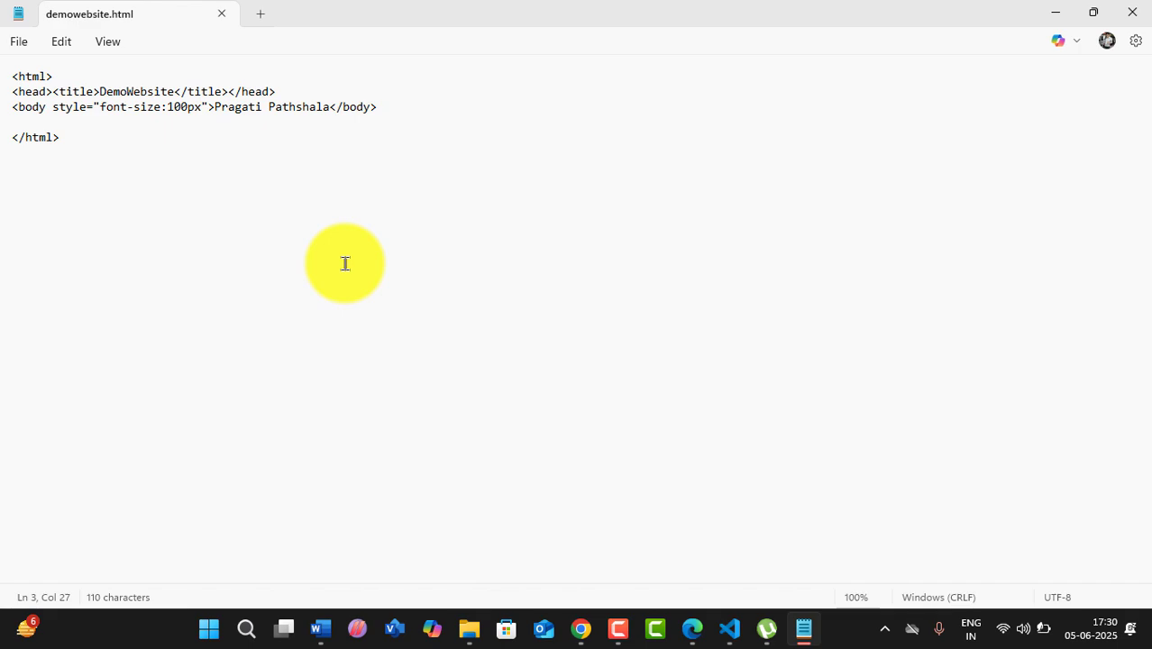
- Delete a character from the style attribute in VS Code, then add a blank Untitled tab in Notepad
{"action": "left_click", "coordinate": [729, 624]}
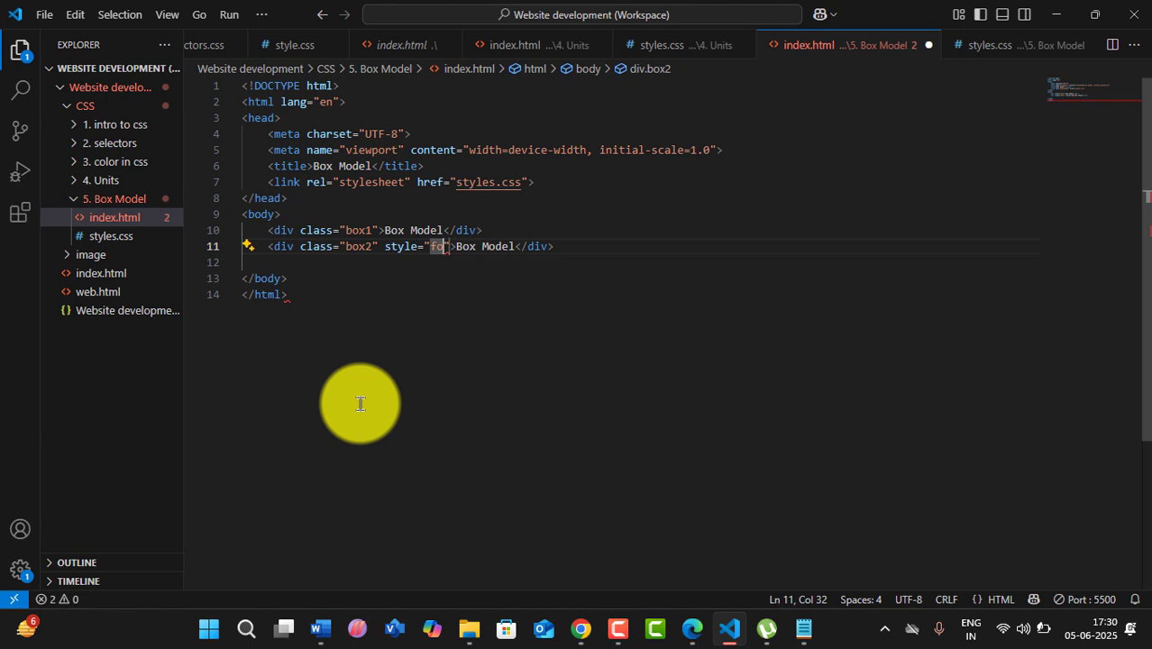
{"action": "key", "text": "BackSpace"}
{"action": "key", "text": "BackSpace"}
{"action": "key", "text": "BackSpace"}
{"action": "key", "text": "BackSpace"}
{"action": "key", "text": "BackSpace"}
{"action": "key", "text": "BackSpace"}
{"action": "key", "text": "BackSpace"}
{"action": "key", "text": "BackSpace"}
{"action": "key", "text": "BackSpace"}
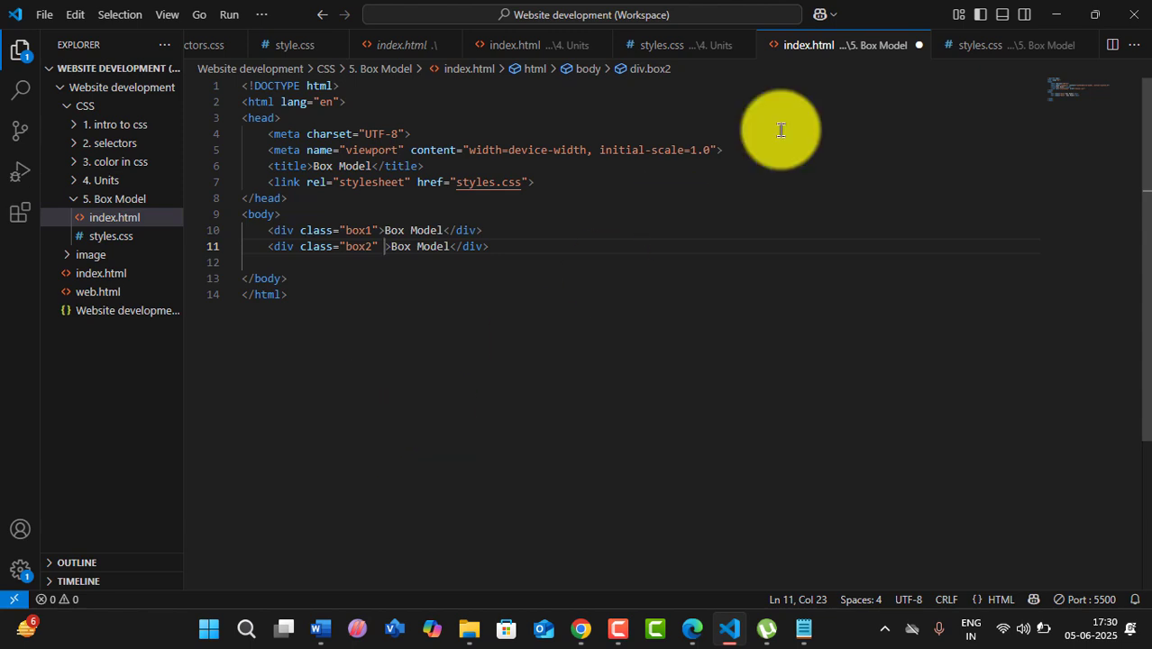
{"action": "left_click", "coordinate": [803, 628]}
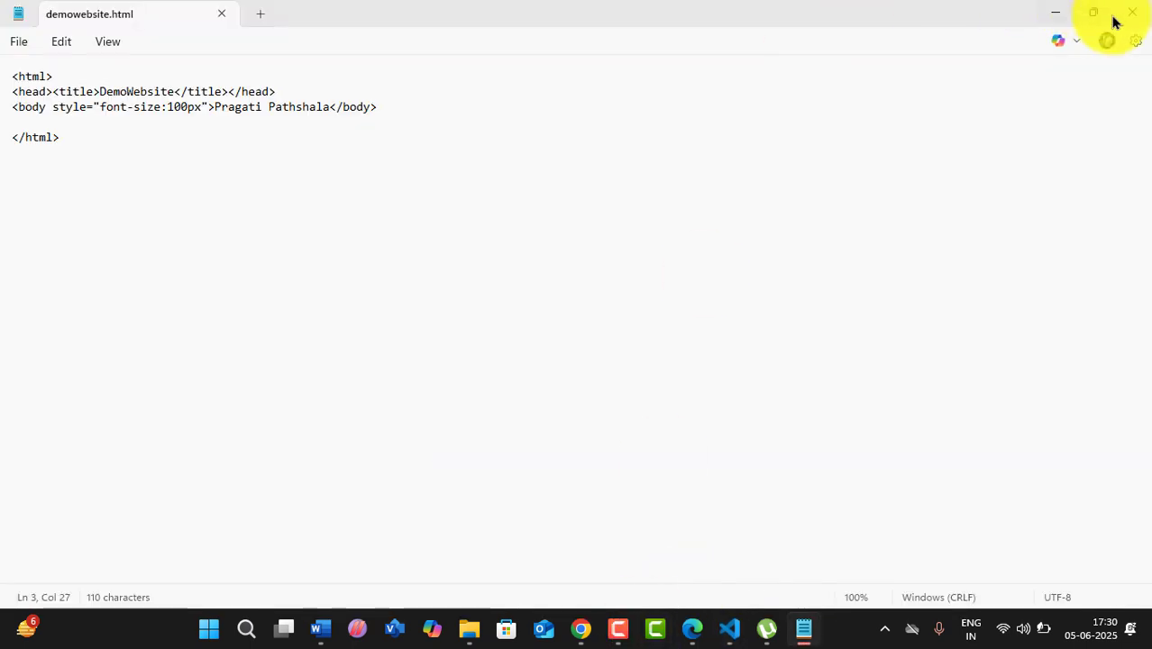
{"action": "left_click", "coordinate": [261, 13]}
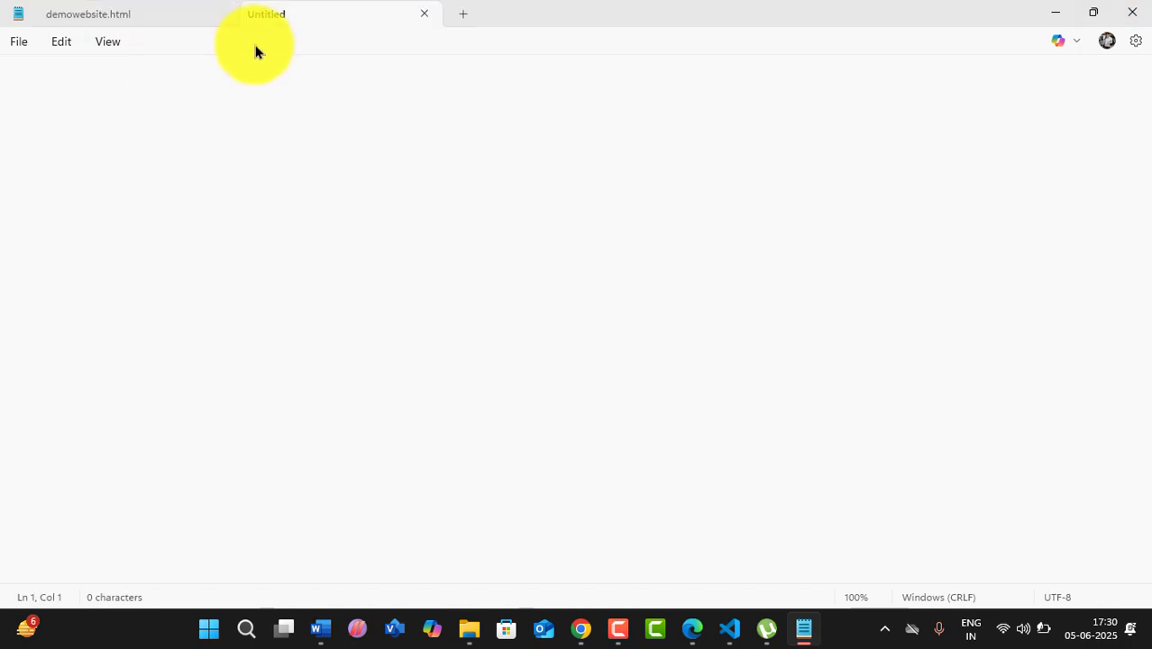
- Close Notepad, search Bing for Notepad++, open its Downloads result, then return to the tutorial PDF
{"action": "left_click", "coordinate": [1133, 11]}
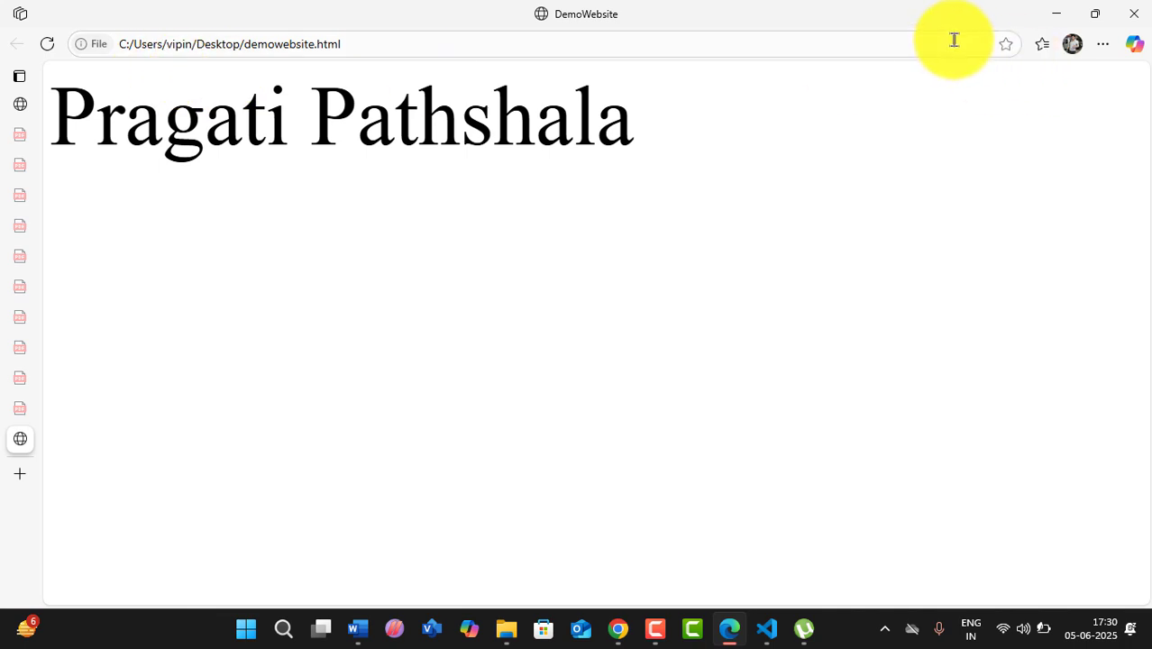
{"action": "left_click", "coordinate": [378, 47]}
{"action": "key", "text": "BackSpace"}
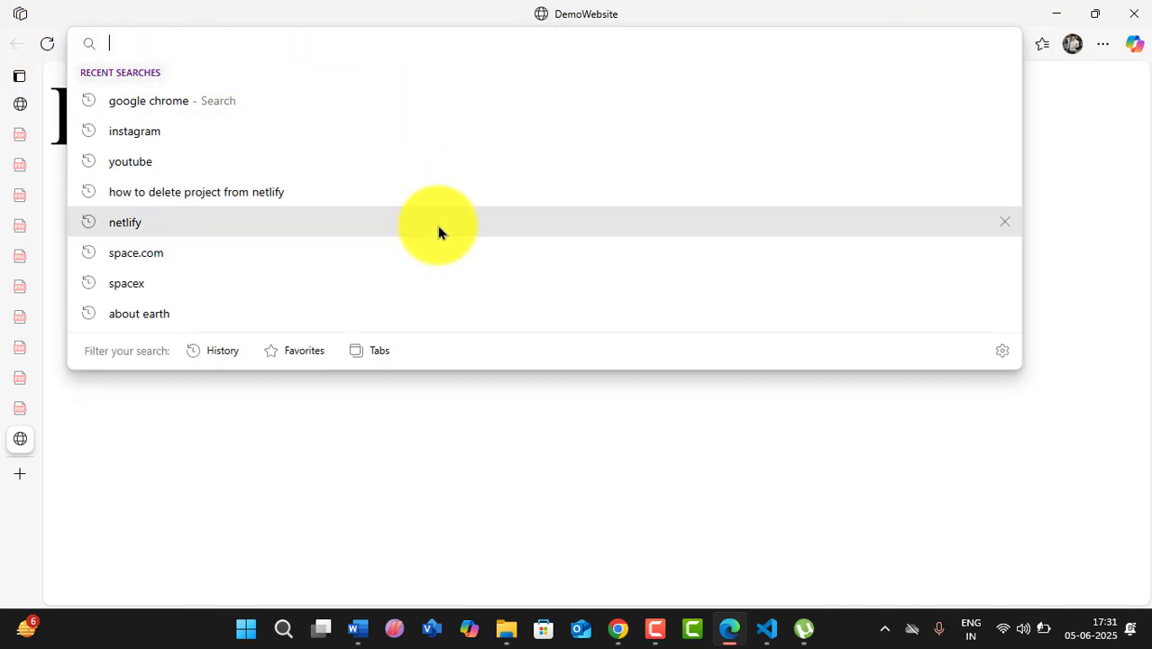
{"action": "type", "text": "notepad tutorial"}
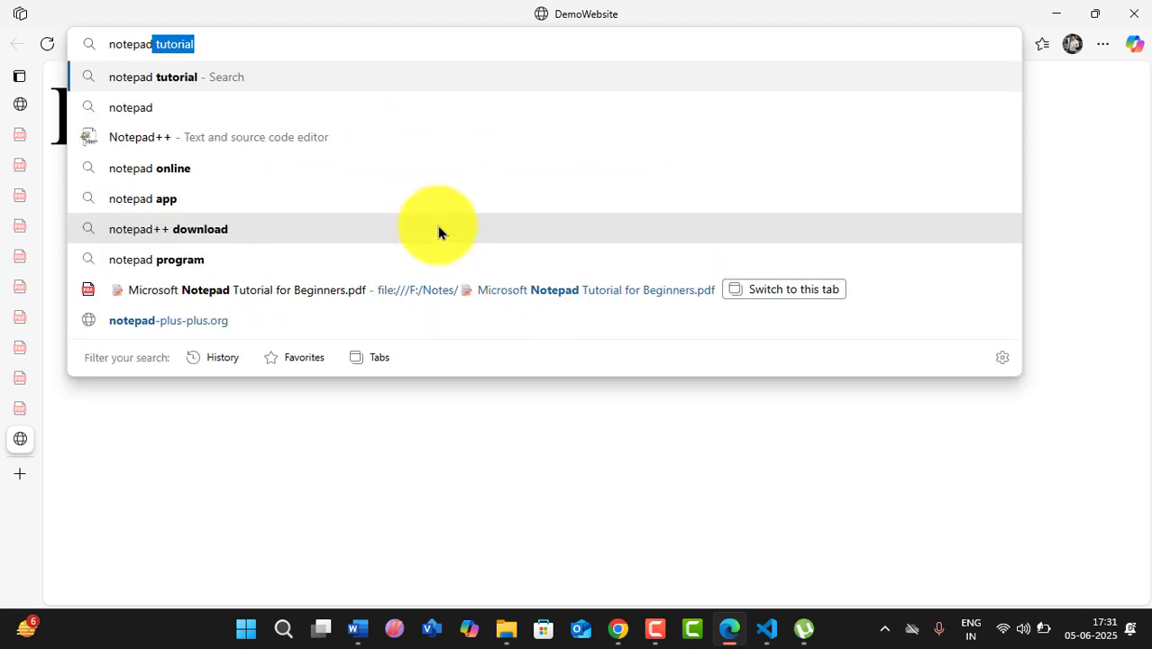
{"action": "left_click", "coordinate": [135, 139]}
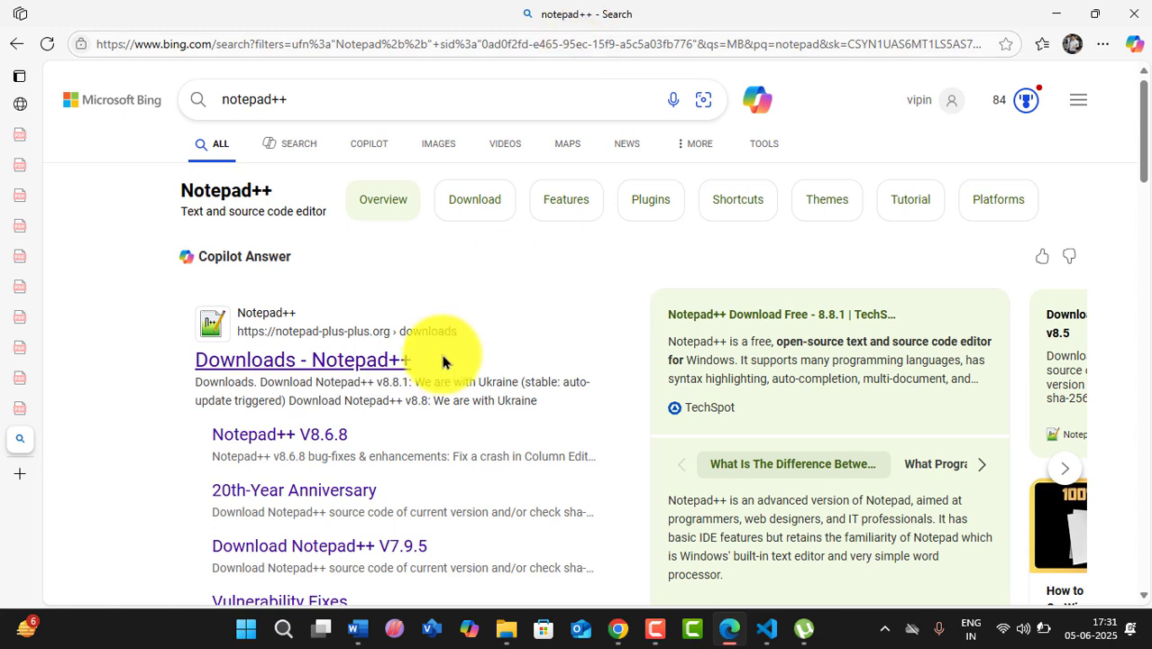
{"action": "left_click", "coordinate": [338, 370]}
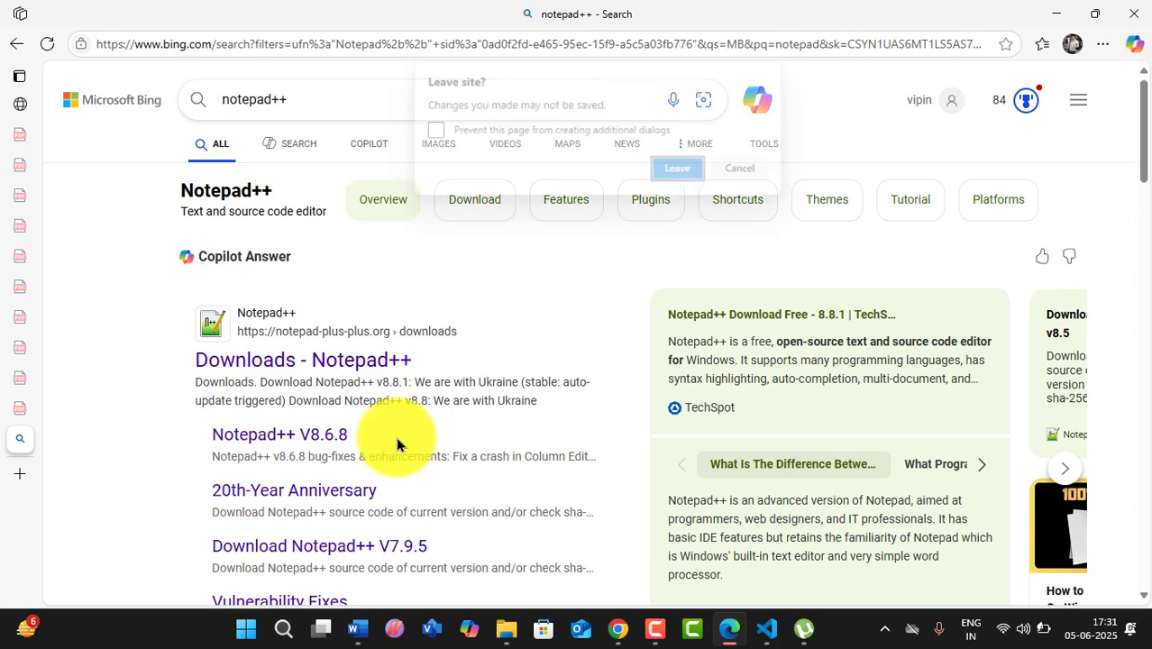
{"action": "left_click", "coordinate": [741, 168]}
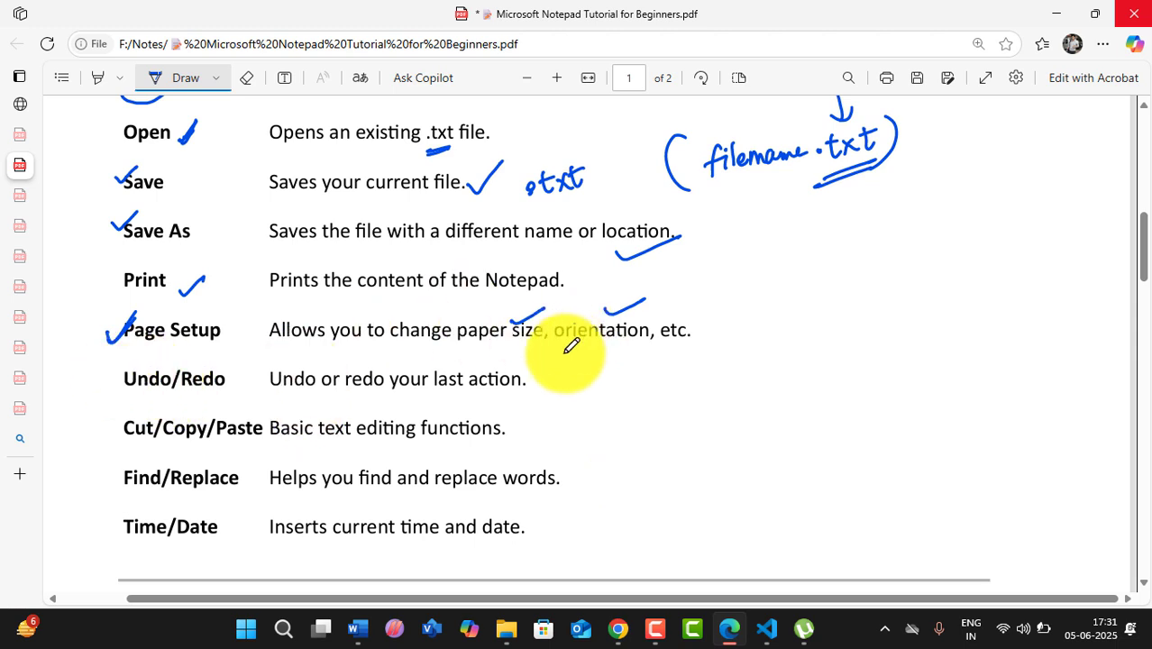
- Draw a vertical line and write 'Edit' beside the PDF's editing commands, then close Edge without saving
{"action": "left_click_drag", "start_coordinate": [578, 353], "coordinate": [603, 465]}
{"action": "mouse_move", "coordinate": [663, 375]}
{"action": "left_mouse_down"}
{"action": "mouse_move", "coordinate": [738, 353]}
{"action": "mouse_move", "coordinate": [727, 410]}
{"action": "mouse_move", "coordinate": [752, 395]}
{"action": "left_mouse_up"}
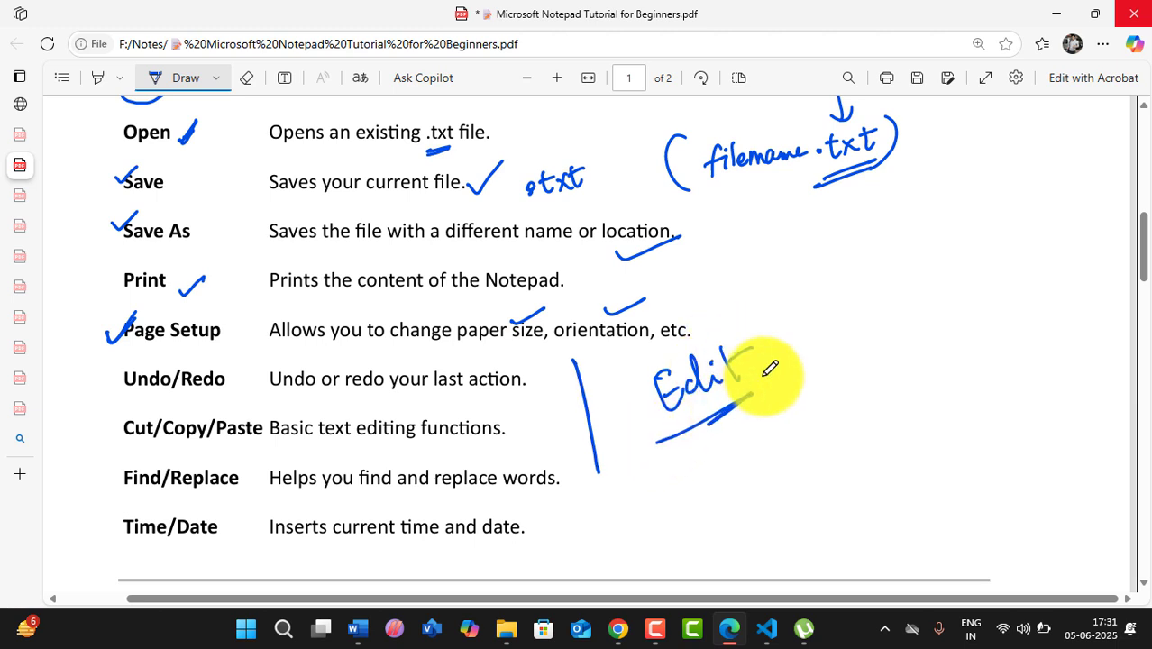
{"action": "left_click", "coordinate": [1138, 13]}
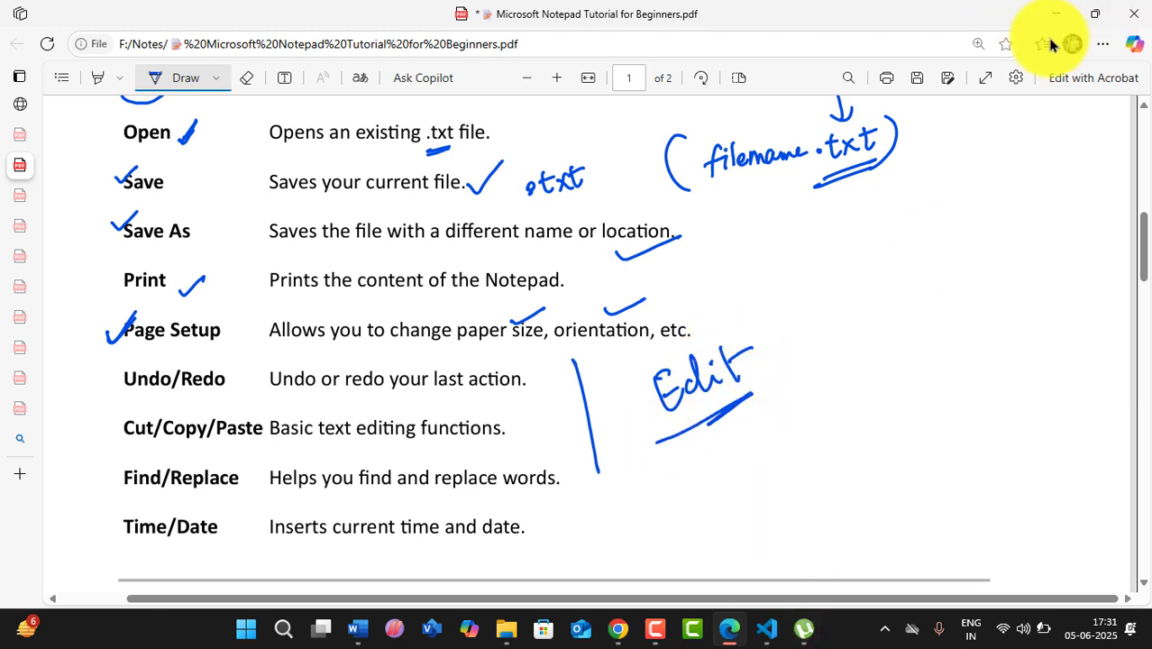
{"action": "left_click", "coordinate": [741, 169]}
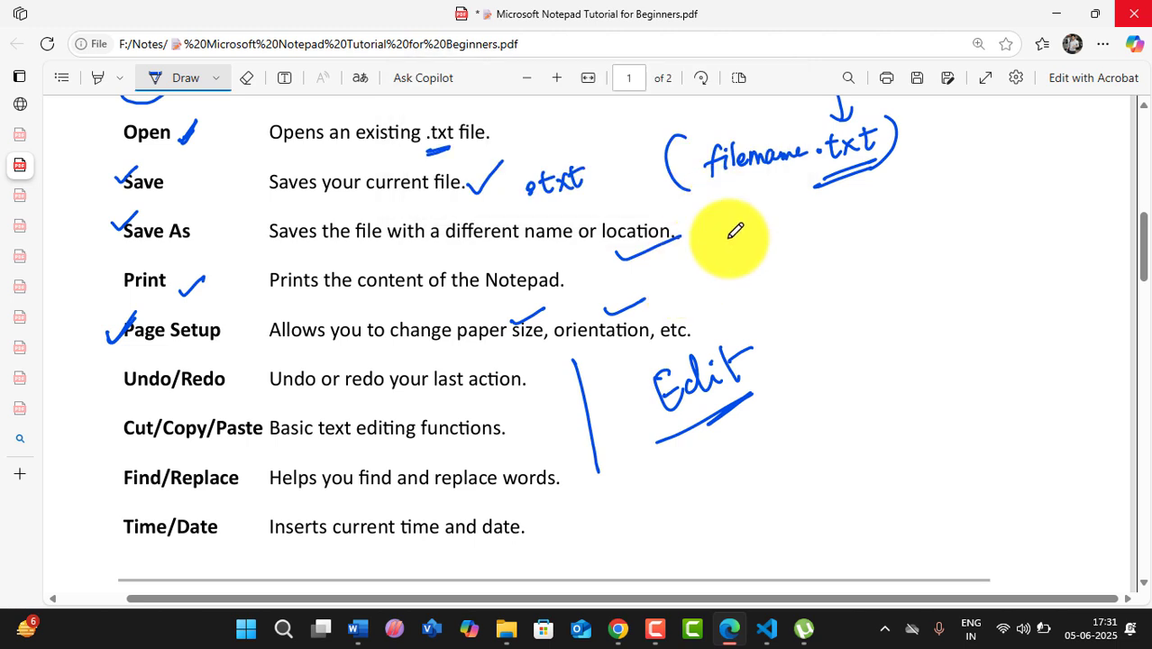
{"action": "left_click", "coordinate": [1143, 13]}
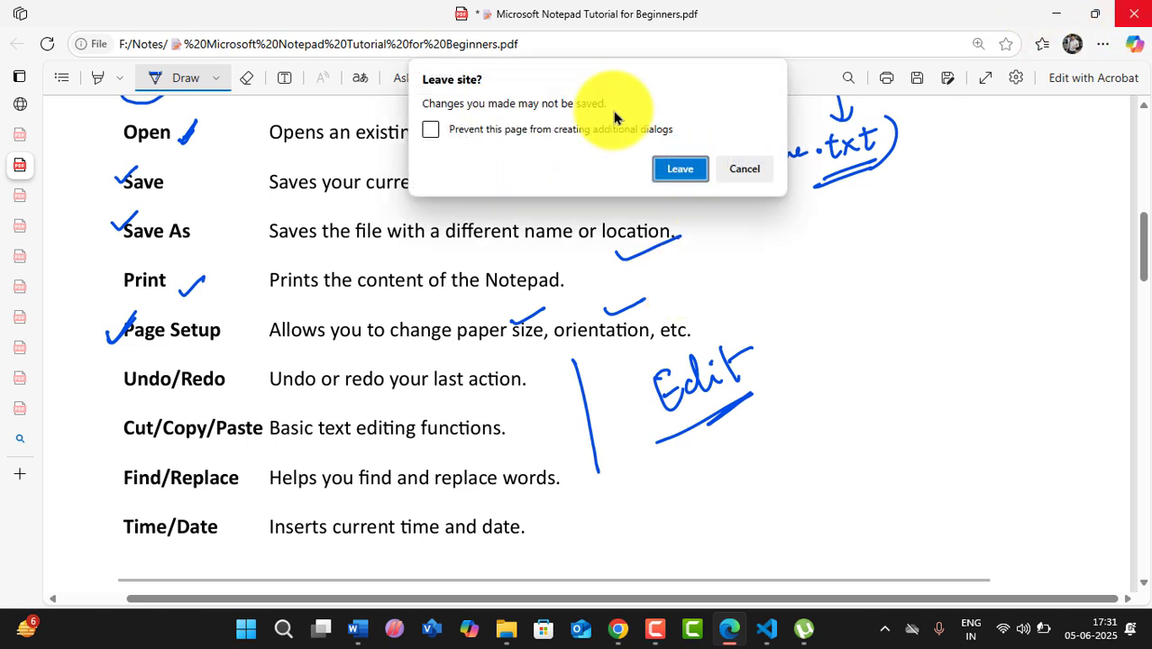
{"action": "left_click", "coordinate": [686, 180]}
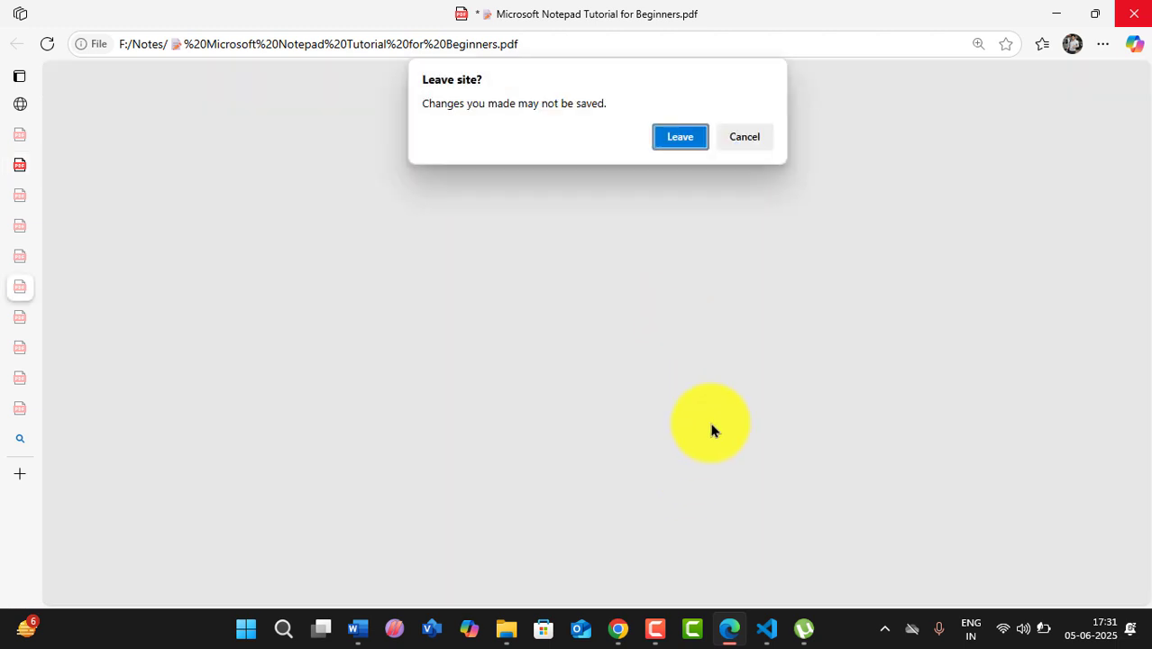
{"action": "left_click", "coordinate": [692, 136]}
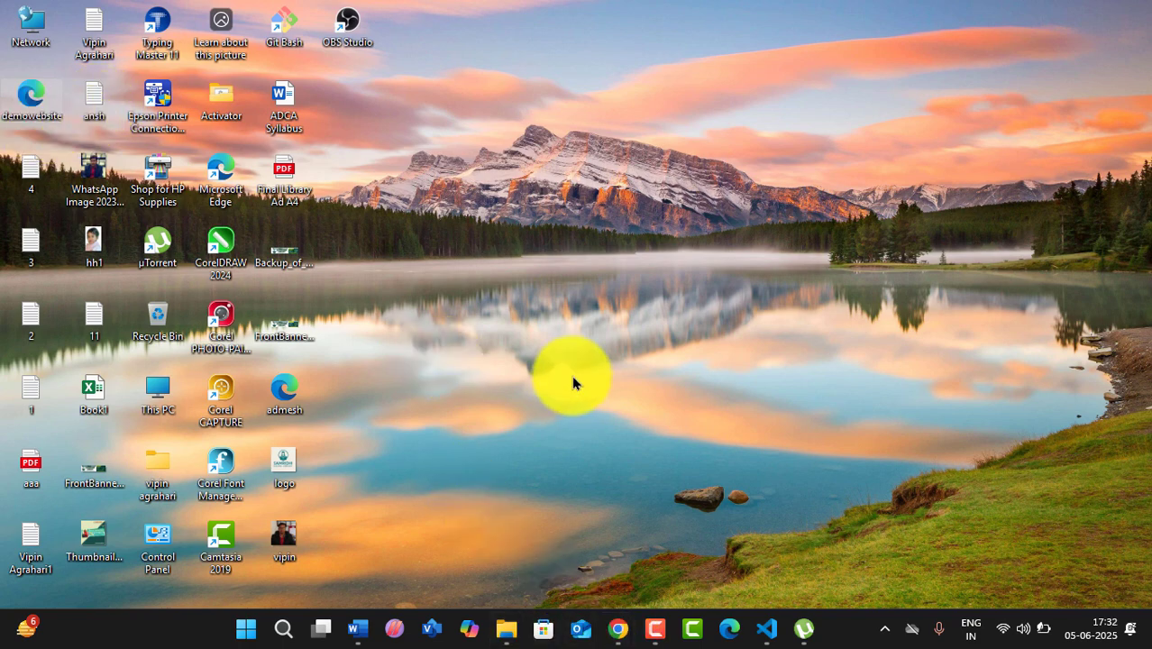
- Relaunch Notepad from the Win+R Run box, maximize it, and open the File menu
{"action": "key", "text": "super+r"}
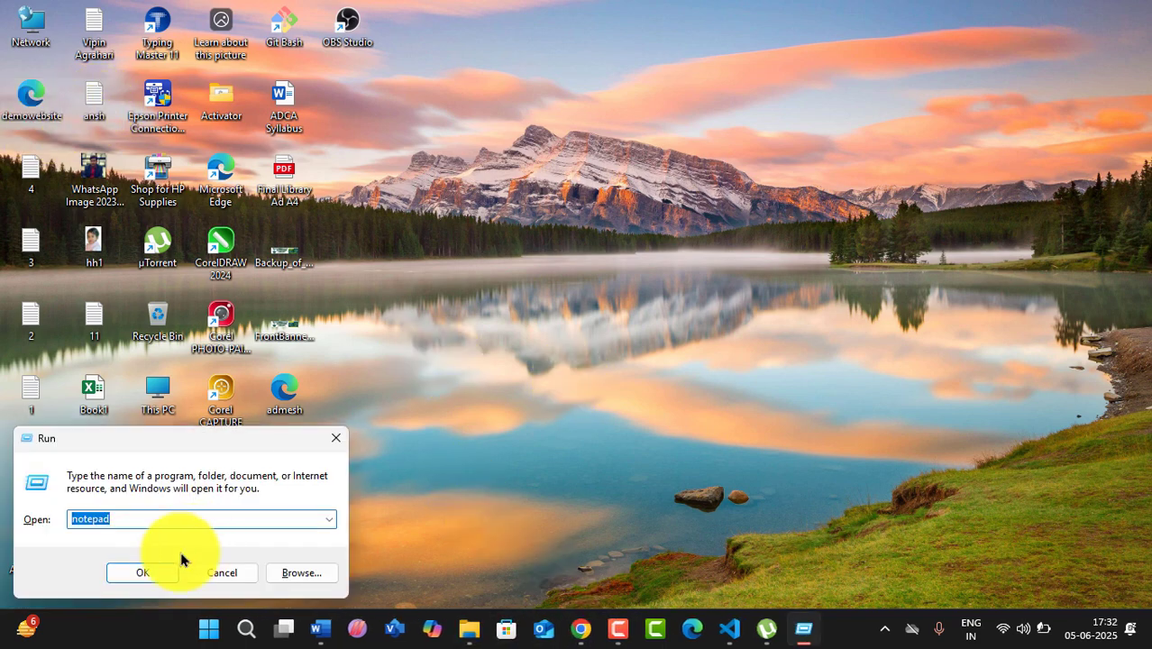
{"action": "left_click", "coordinate": [142, 571]}
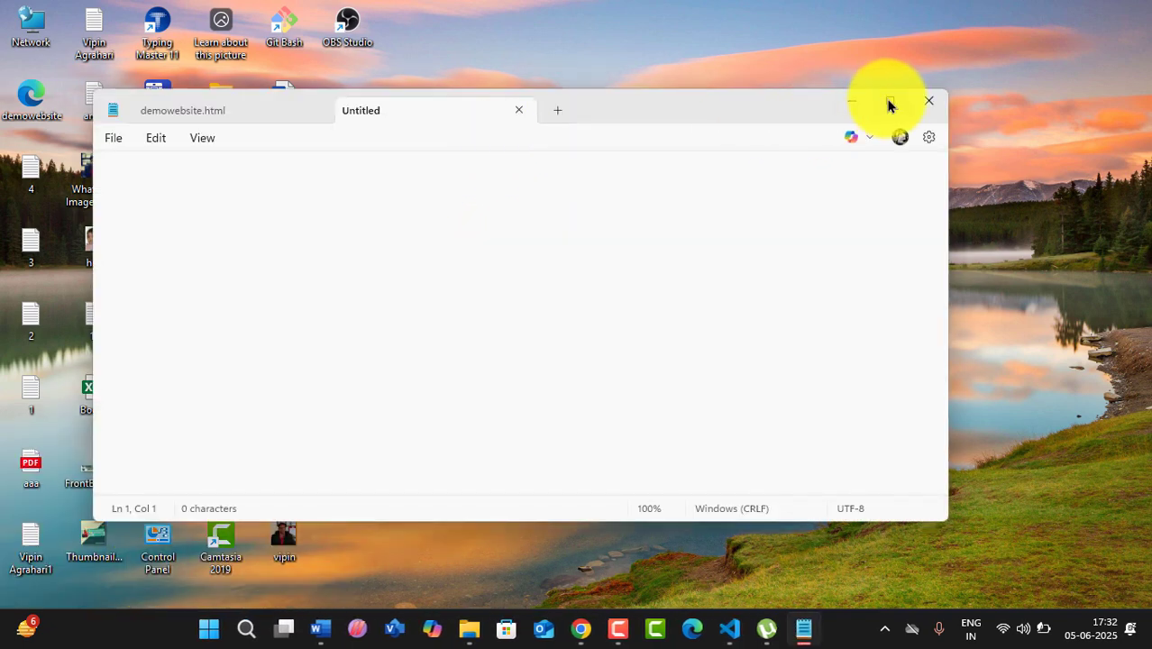
{"action": "left_click", "coordinate": [889, 103]}
{"action": "left_click", "coordinate": [21, 43]}
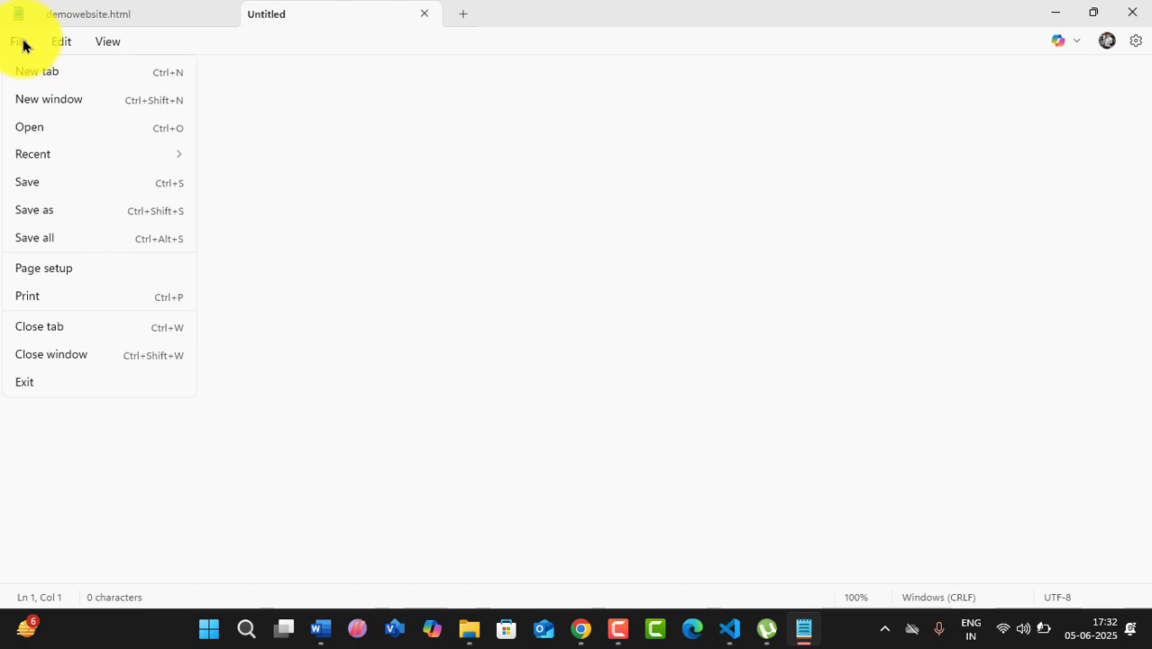